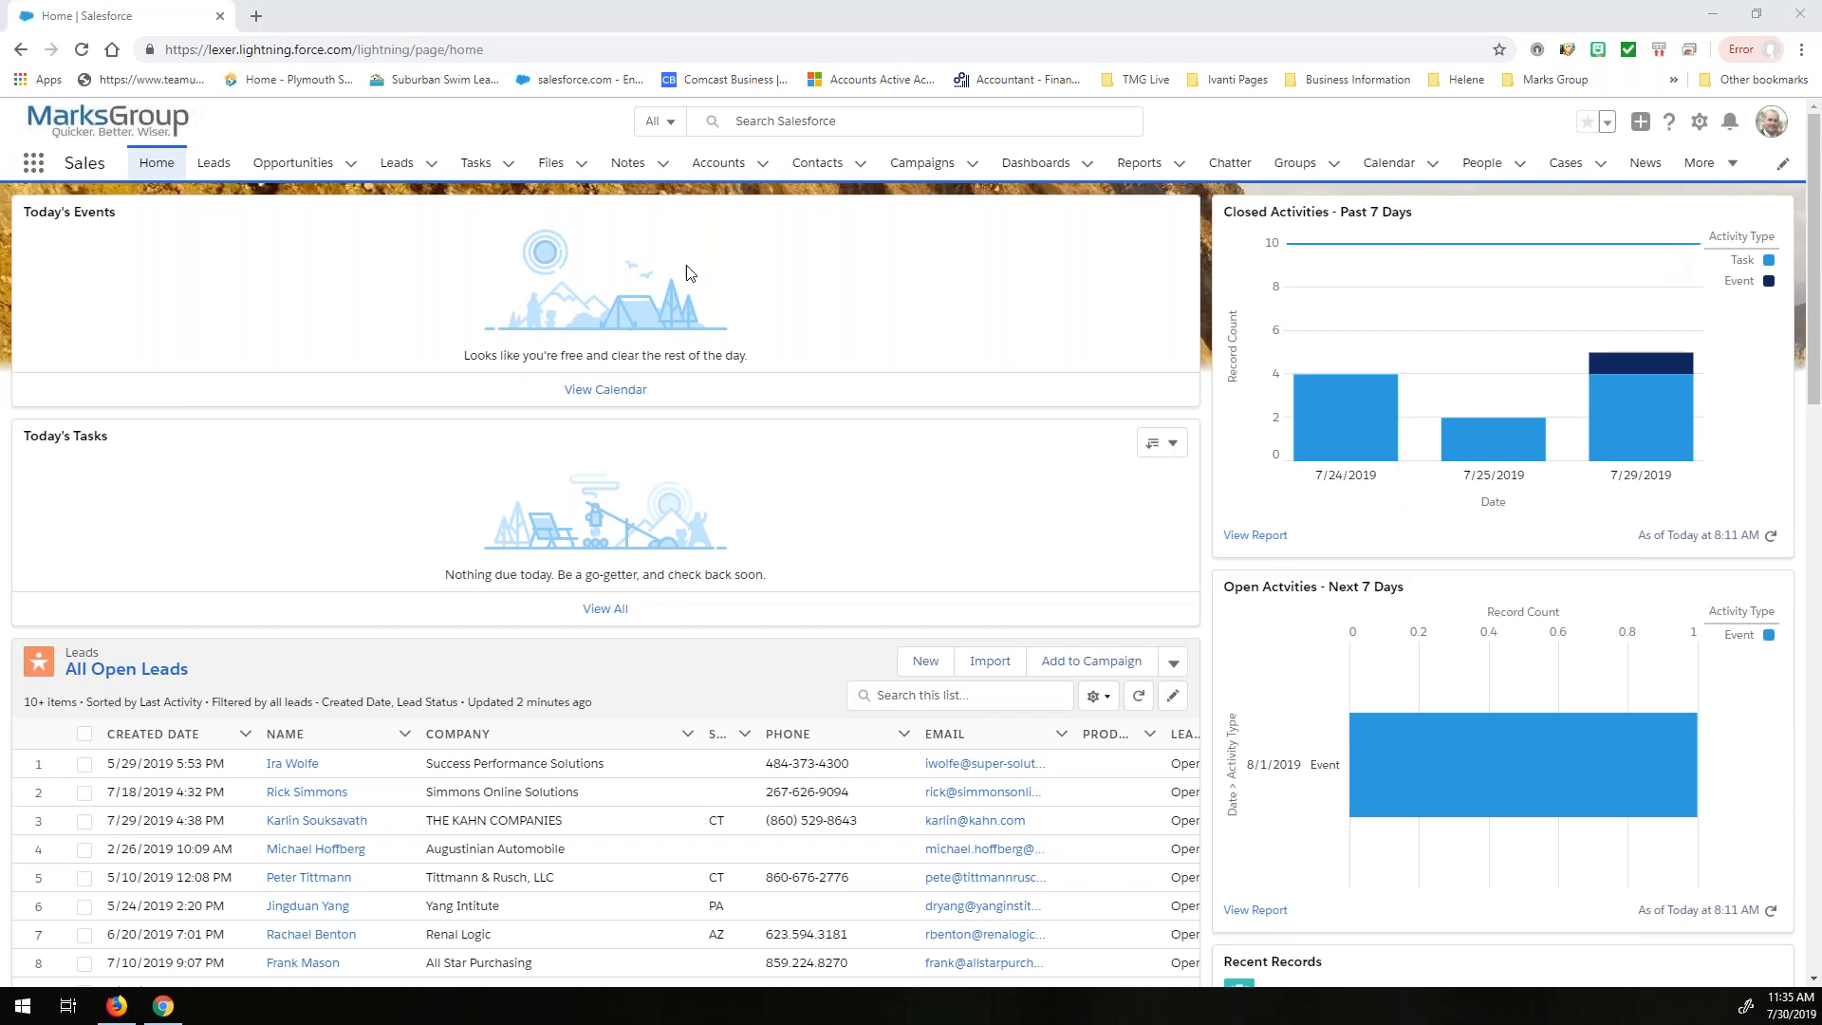
- Search Salesforce for "abc" and open the ABC Company account record
left_click(762, 172)
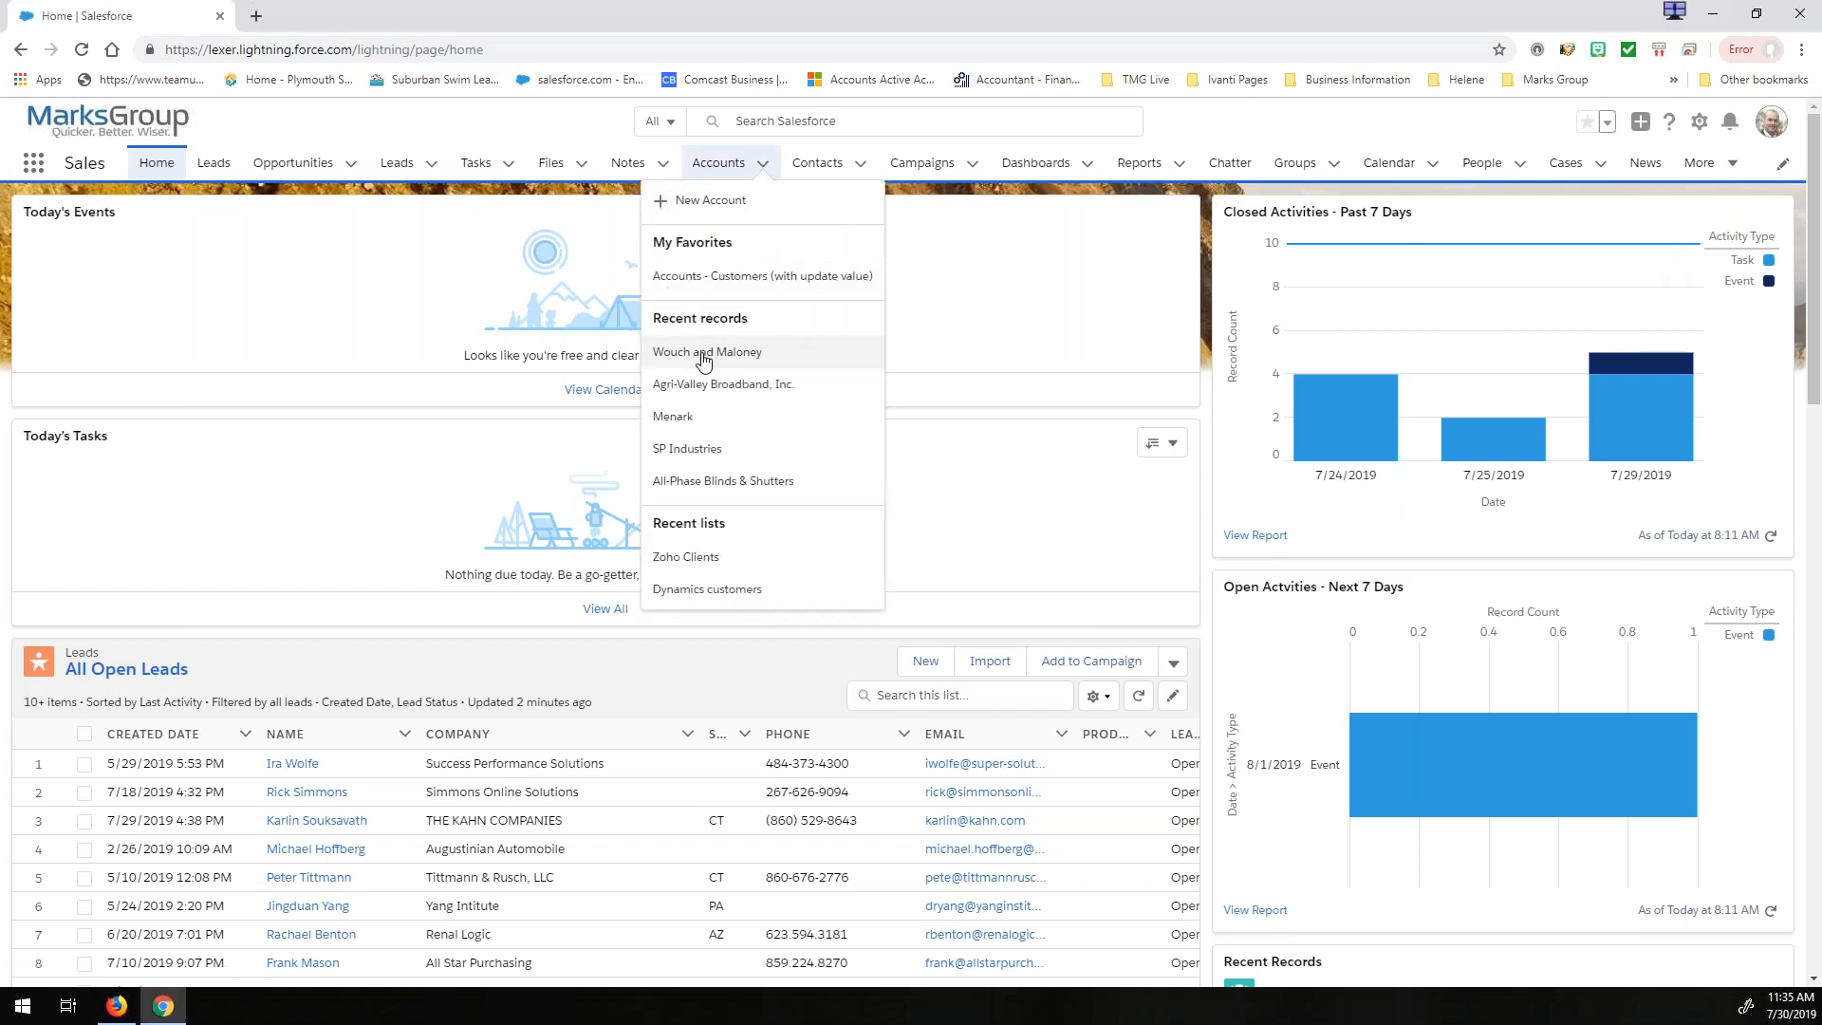
left_click(872, 119)
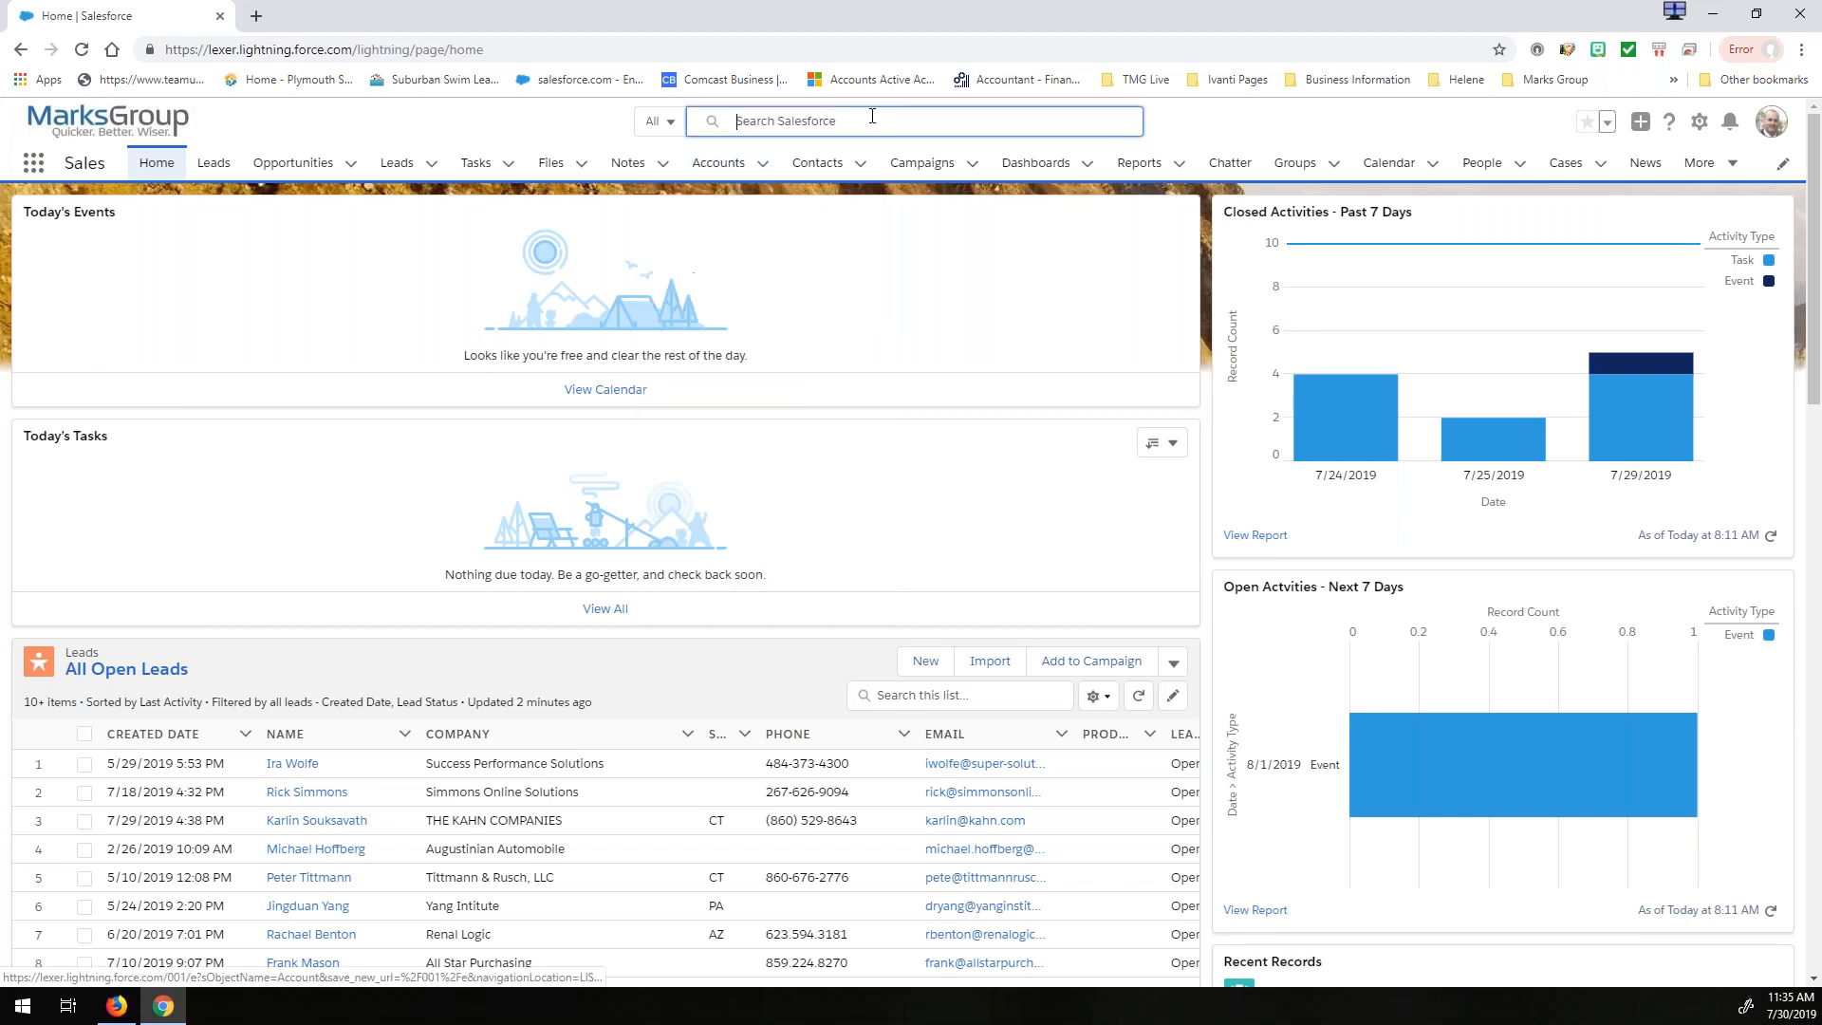
type("abc")
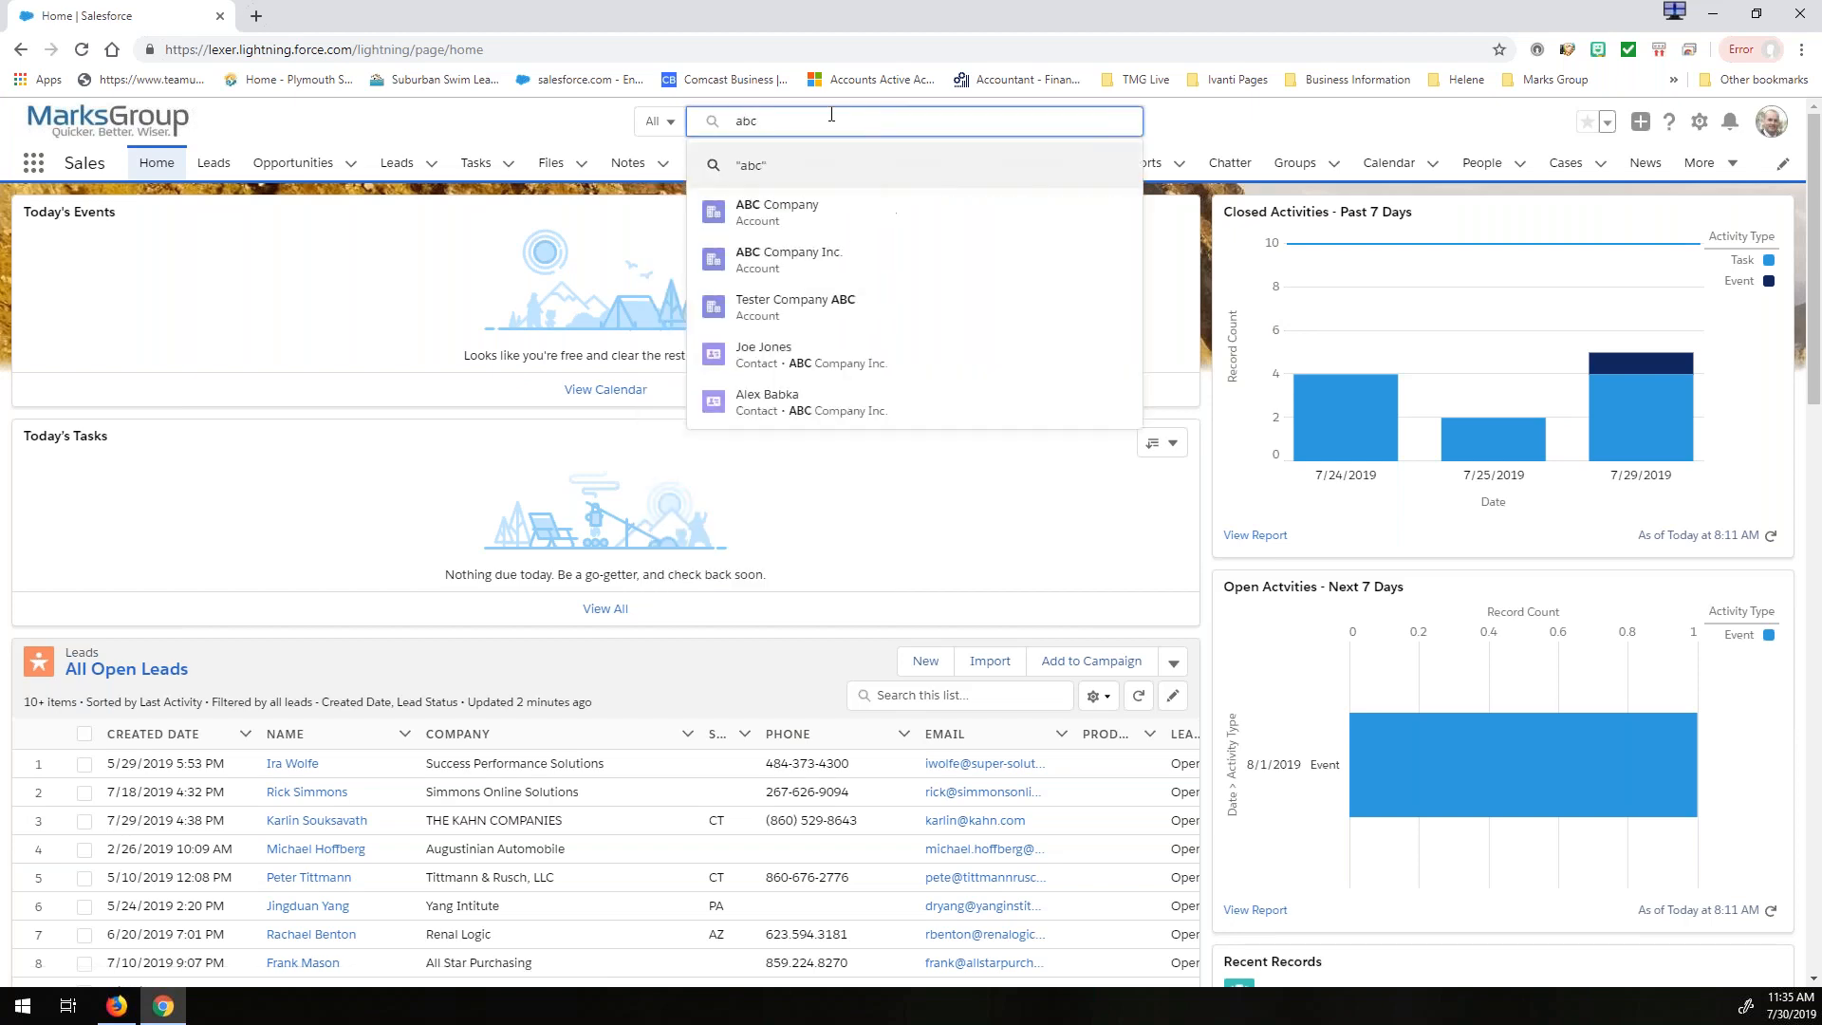
left_click(789, 224)
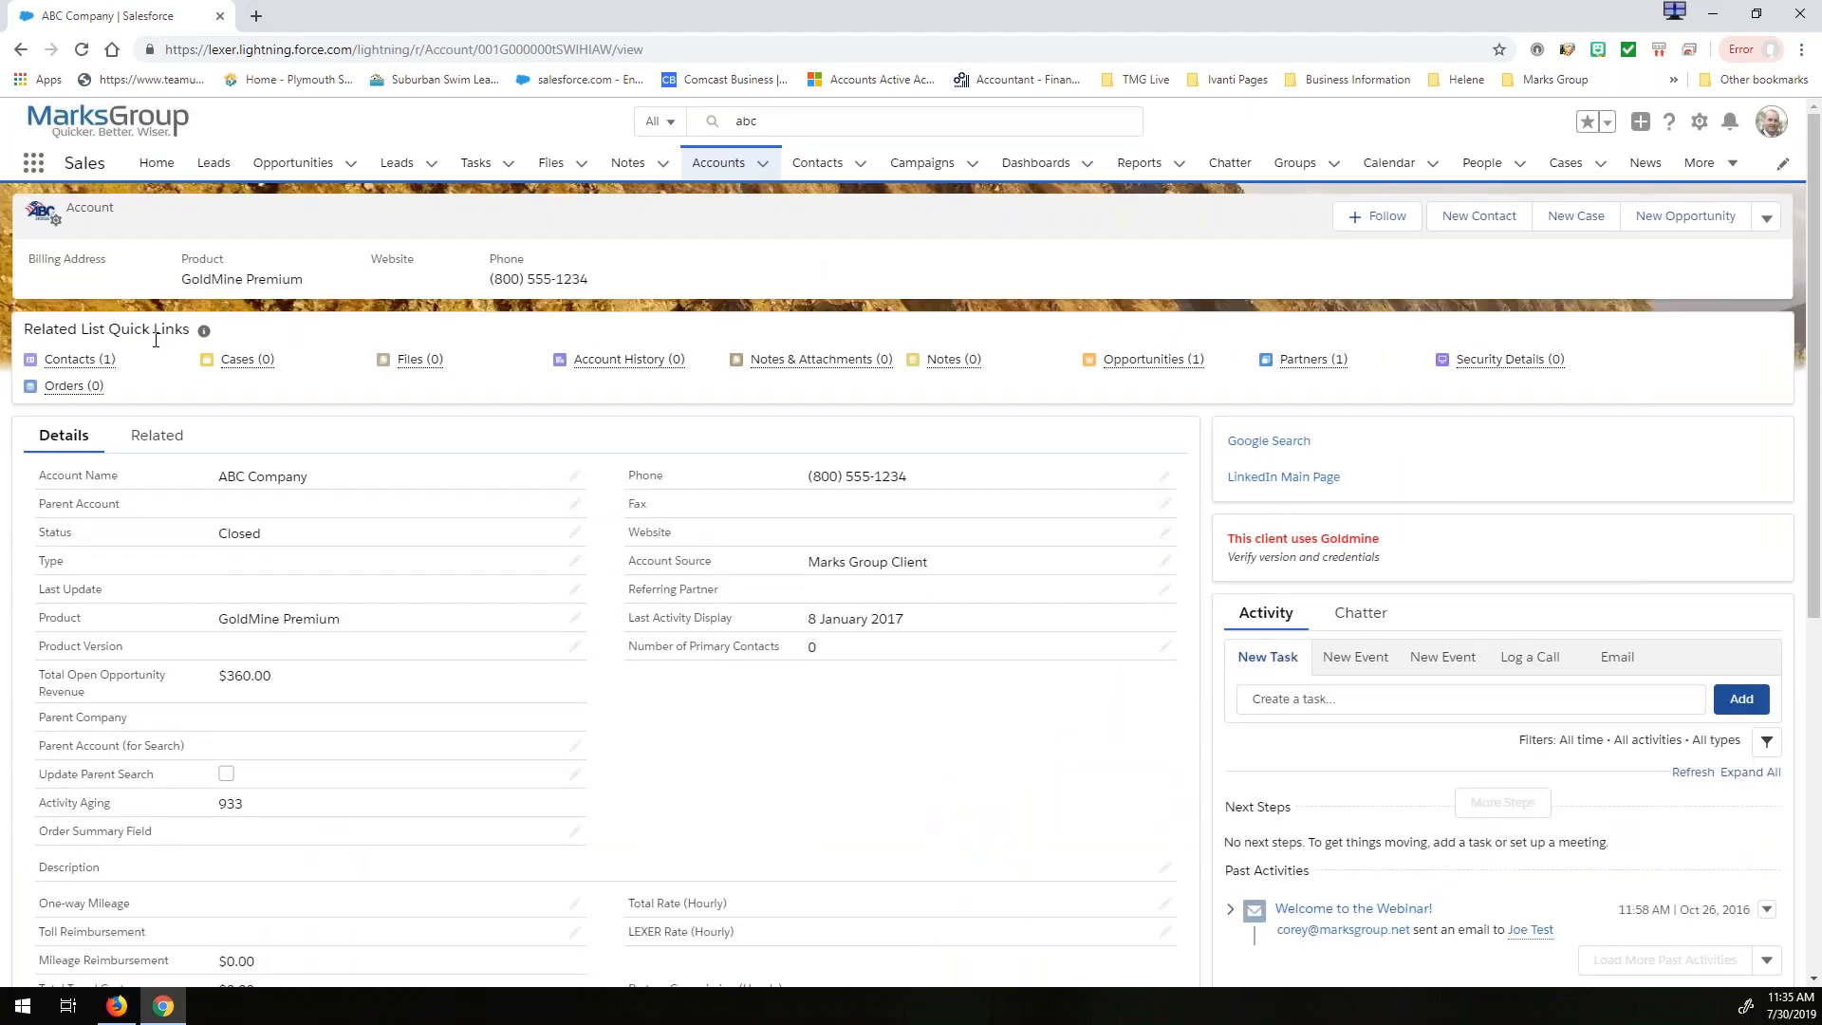
mouse_move(80, 359)
- Set the display density to Comfy, refresh the page and review the account's field layout
left_click(1773, 126)
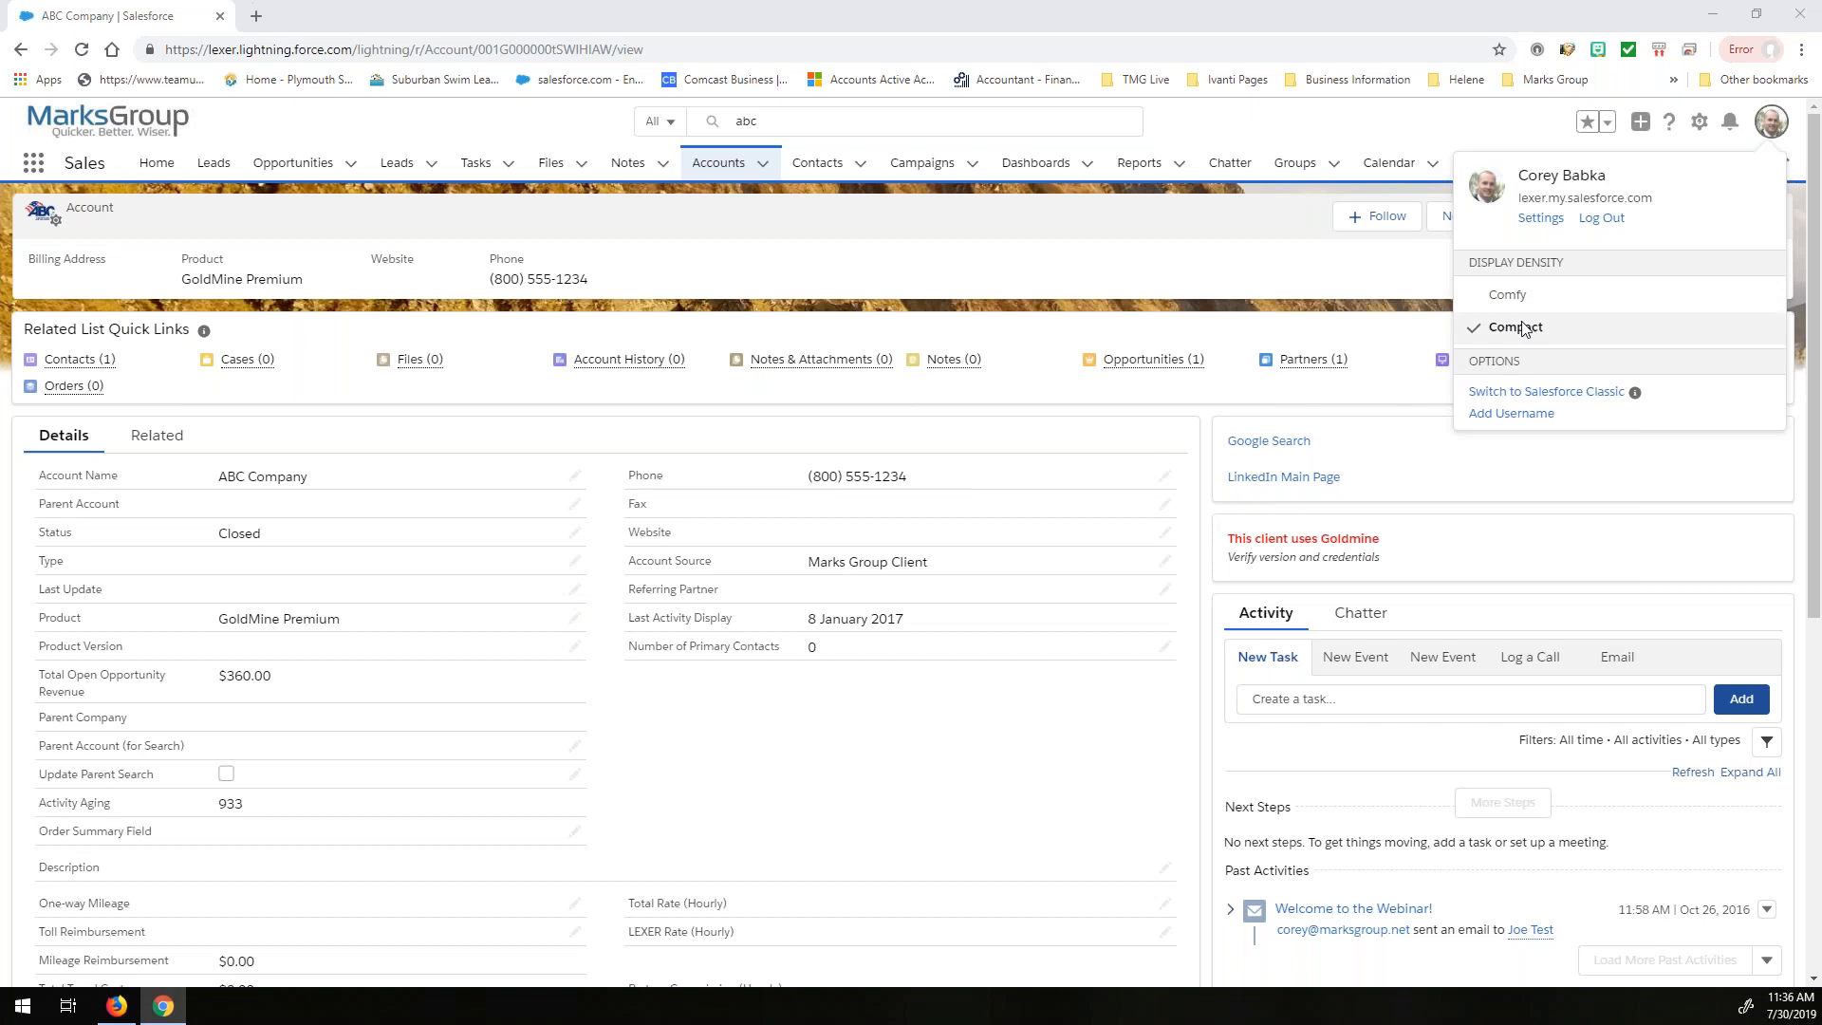
left_click(1500, 301)
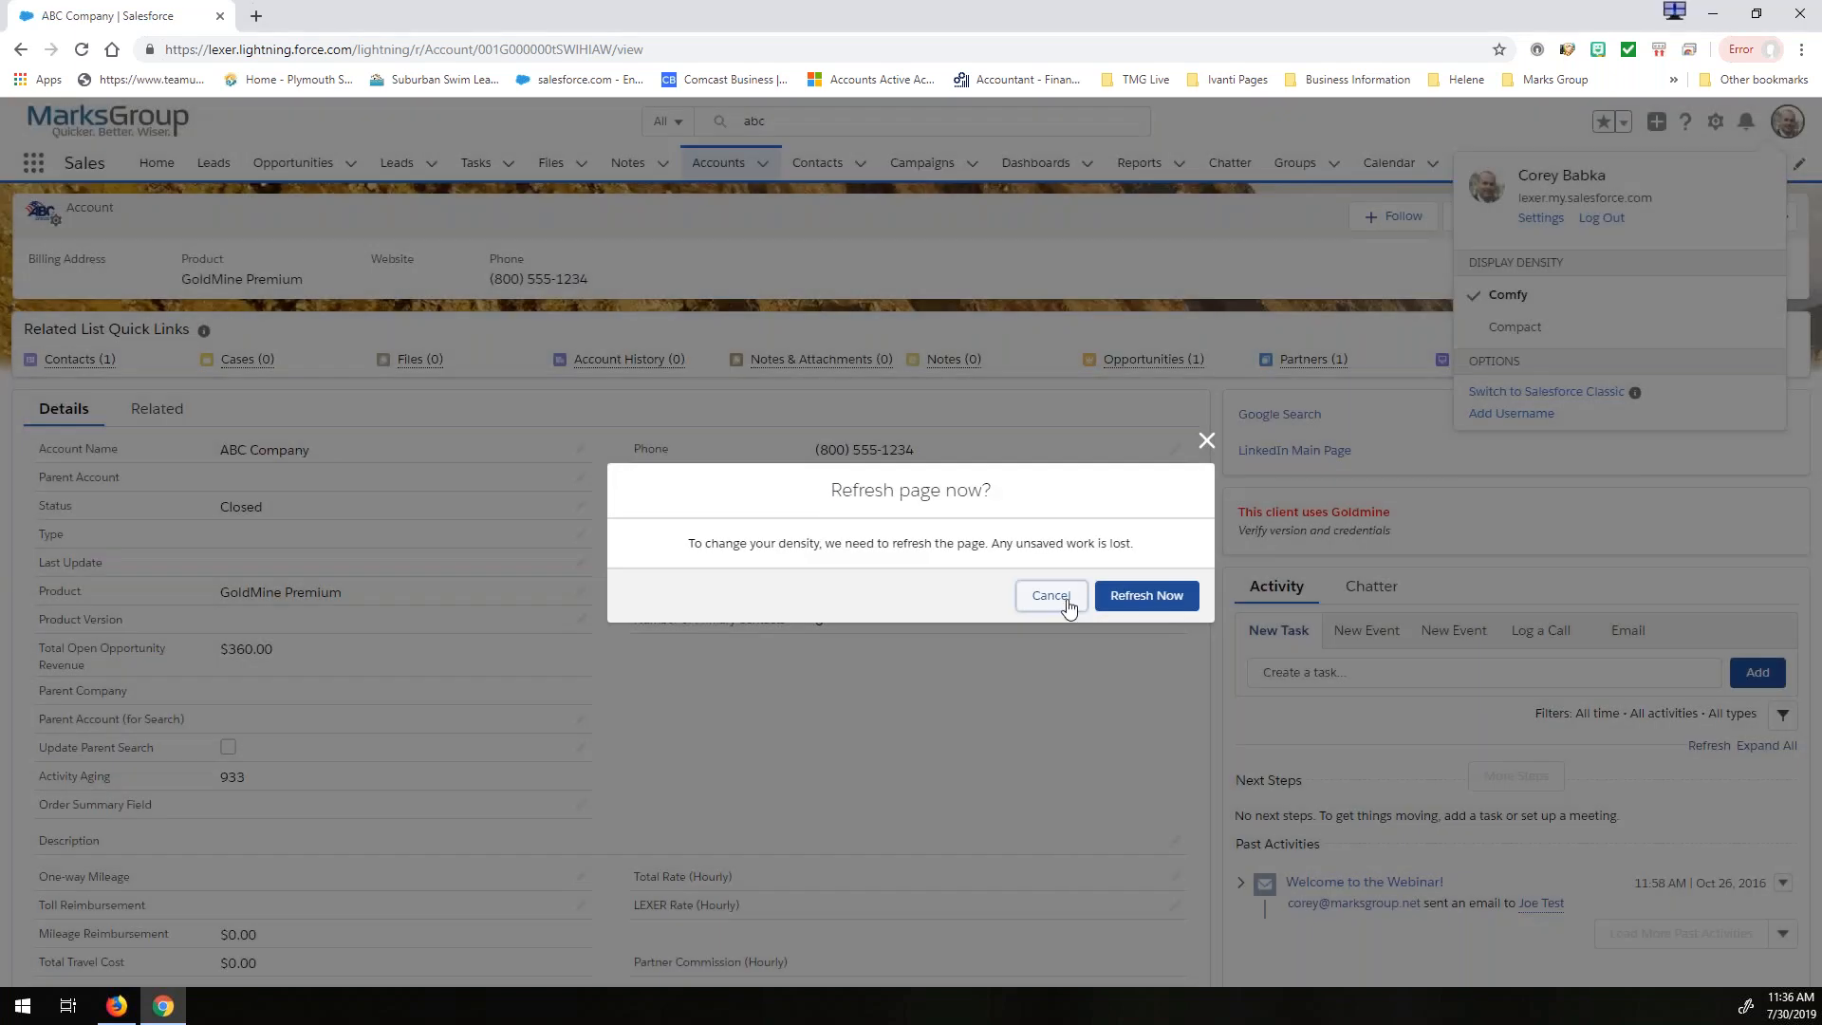
left_click(1133, 598)
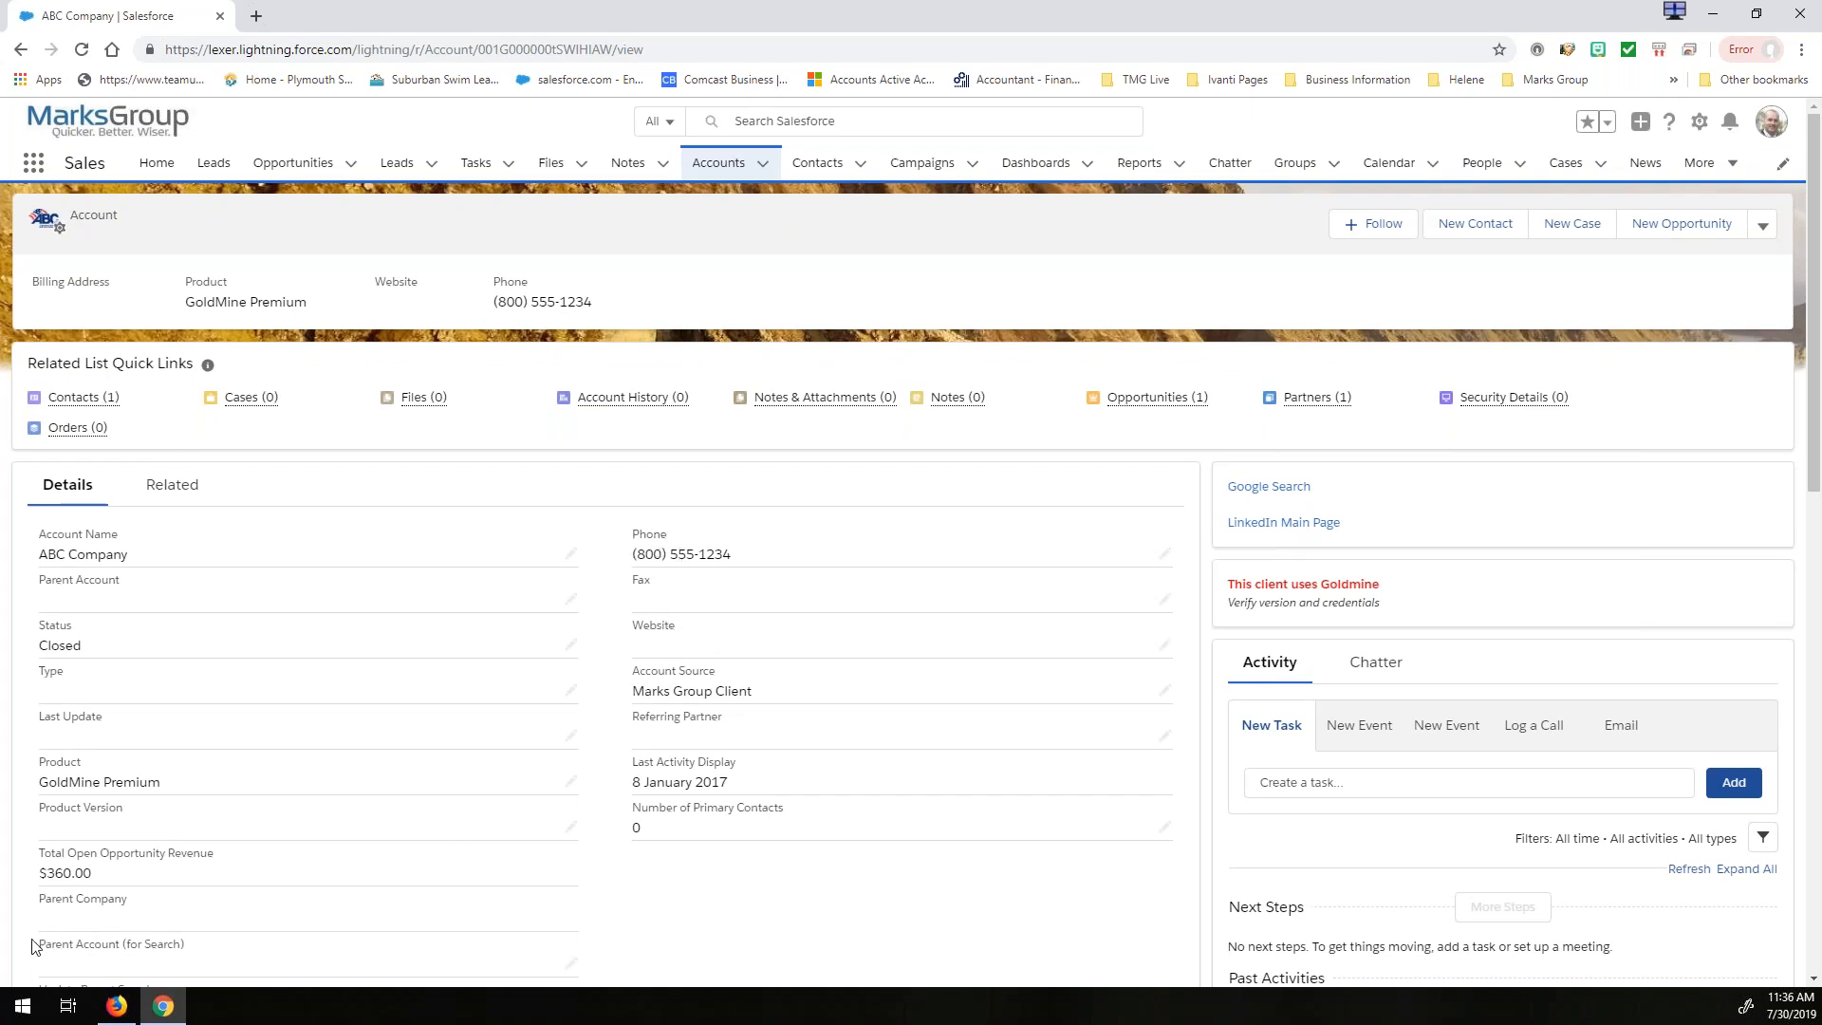
left_click_drag(39, 946, 199, 949)
left_click(201, 950)
scroll(863, 919, "down", 5)
scroll(863, 919, "up", 5)
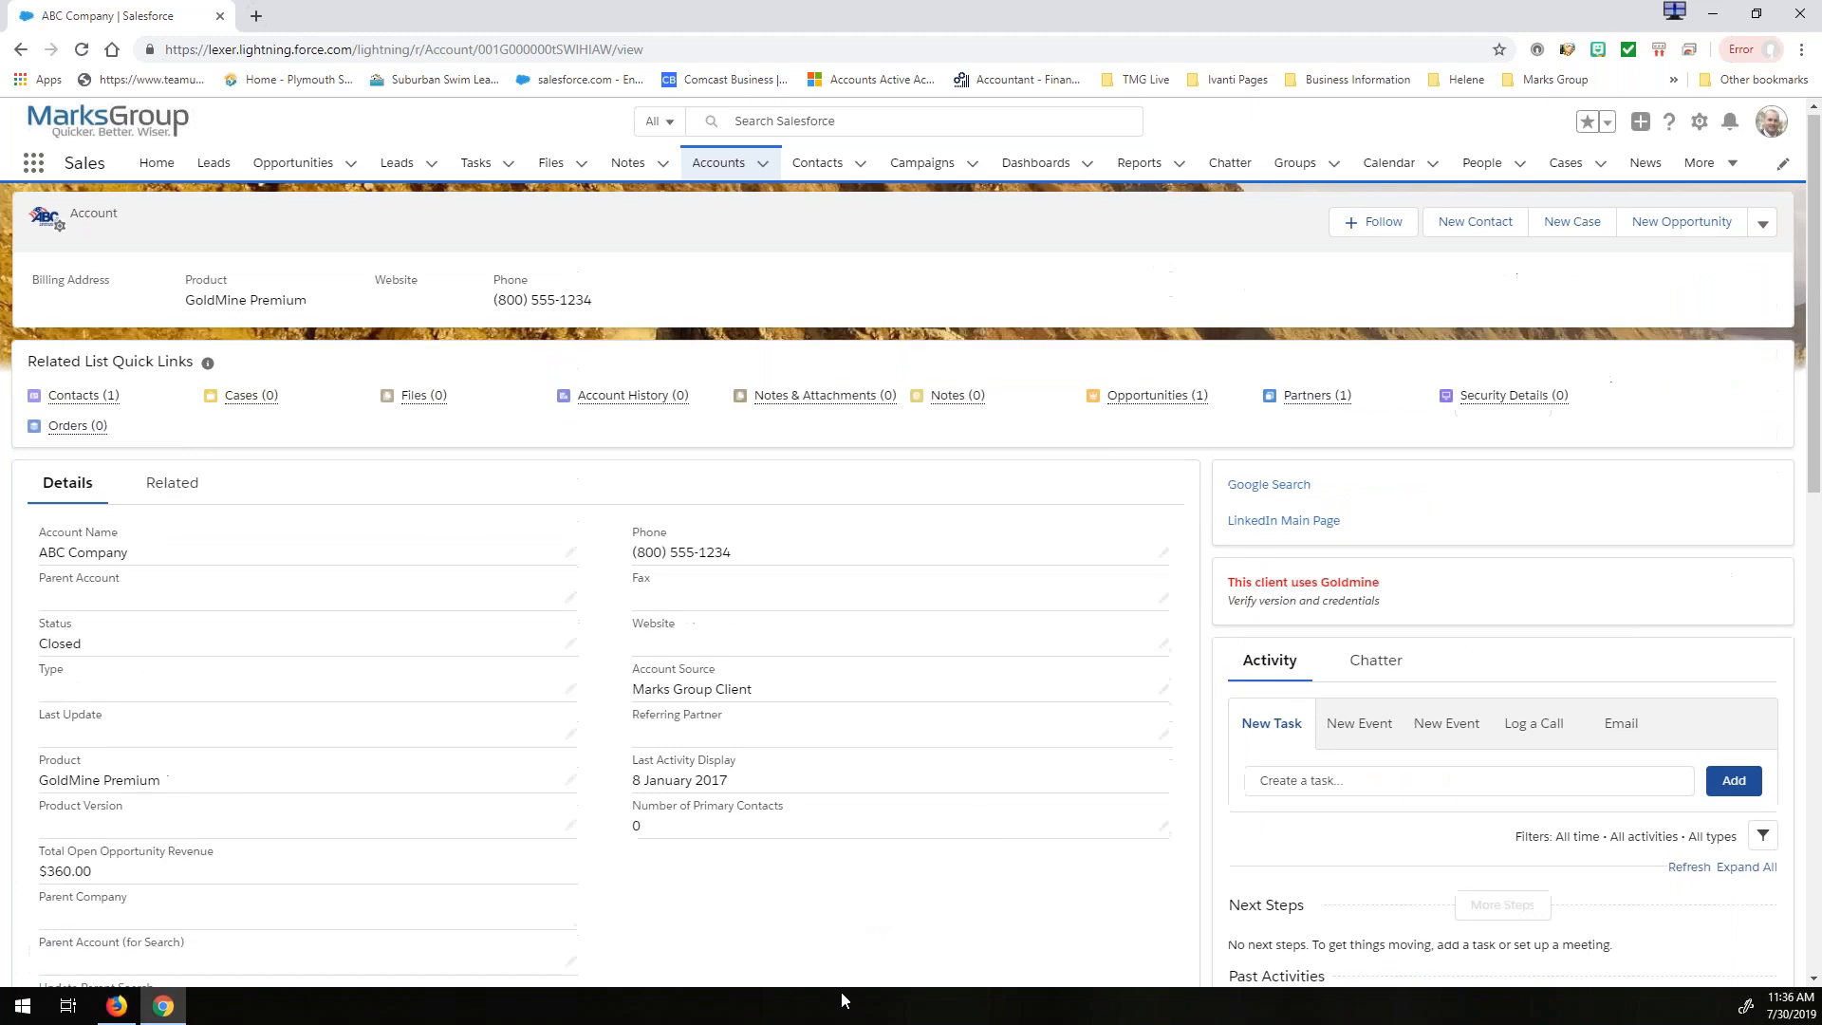
- Set the display density to Compact and refresh the account page to review its layout
left_click(1772, 121)
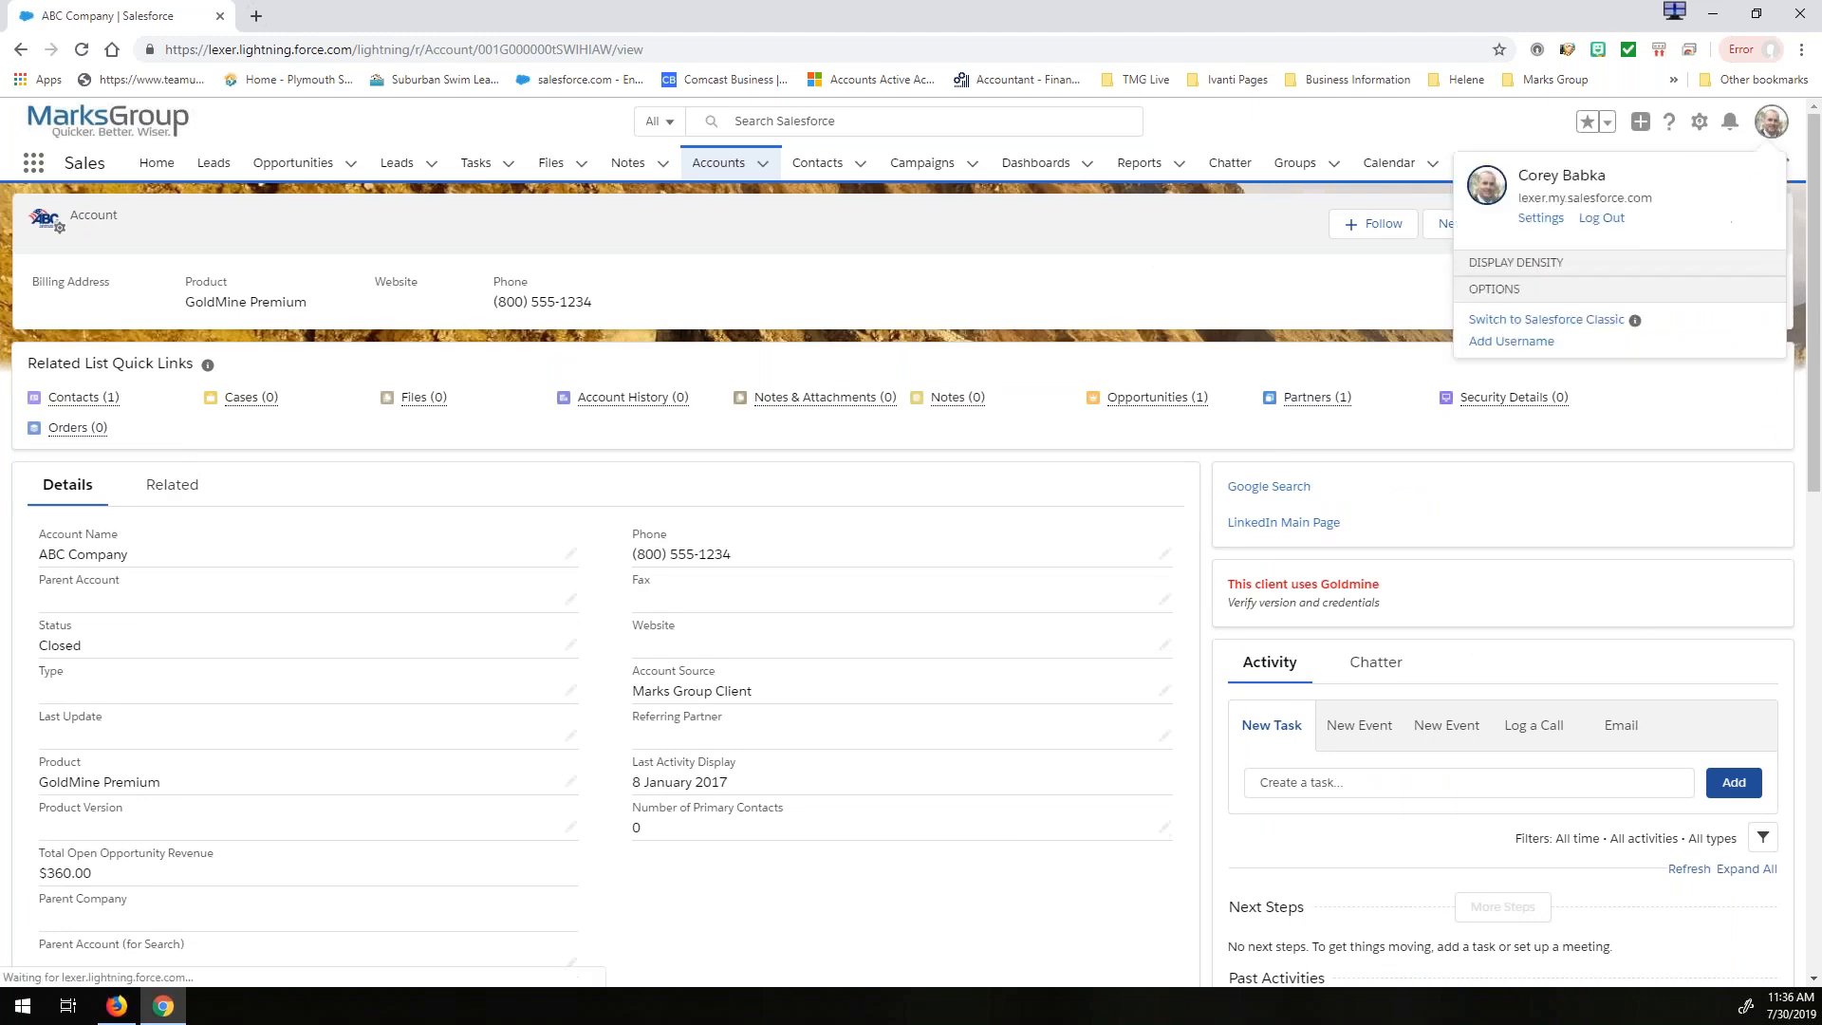
left_click(1495, 329)
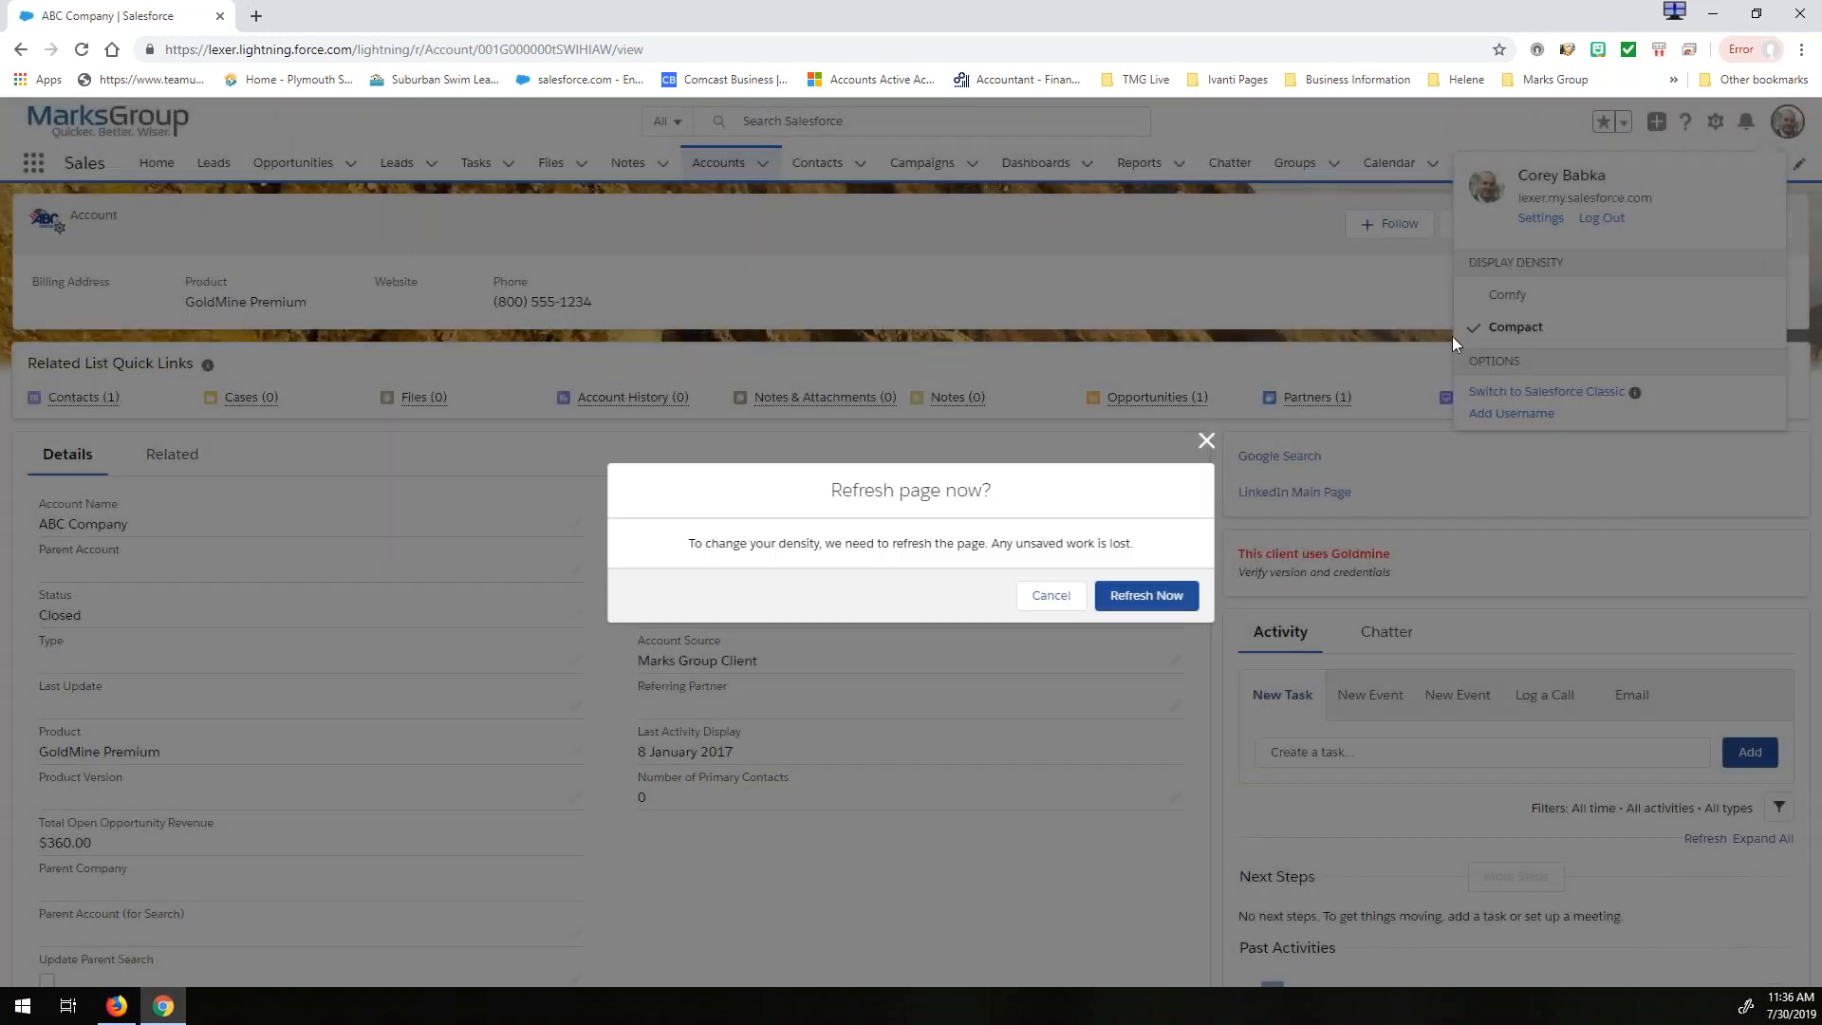
left_click(1137, 597)
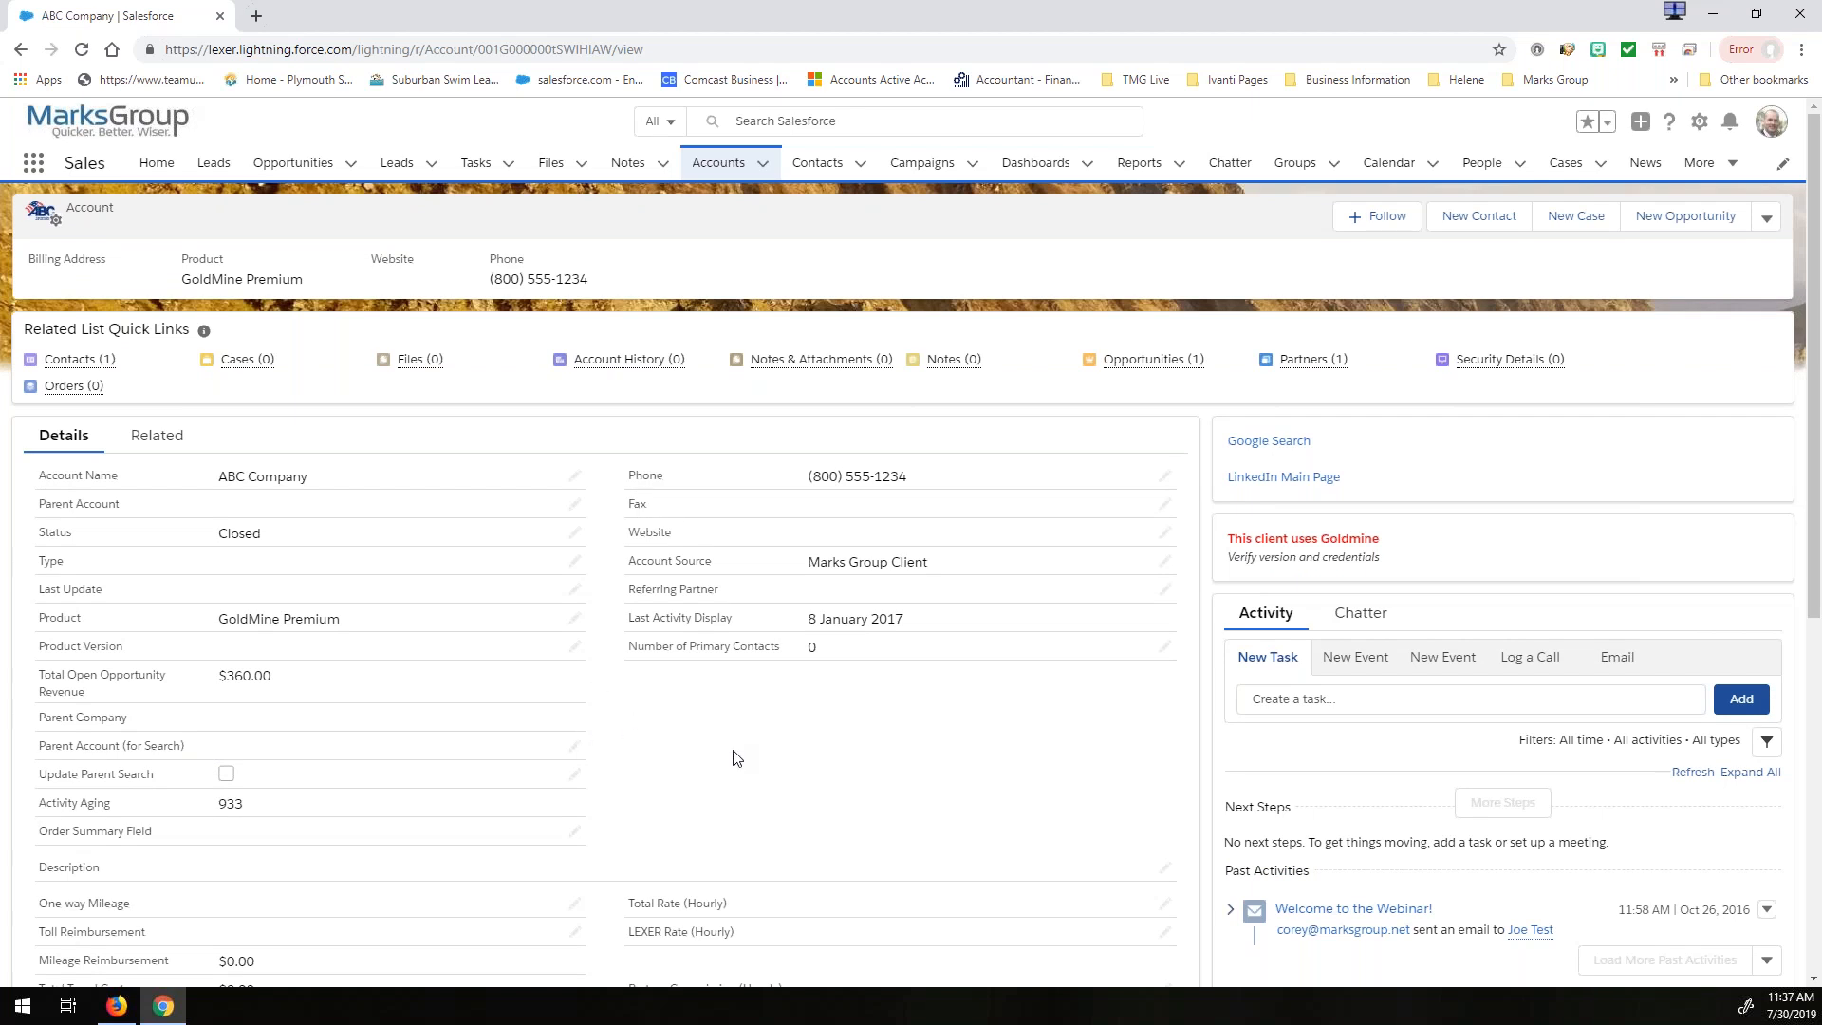
scroll(738, 758, "down", 6)
scroll(738, 758, "up", 2)
scroll(718, 764, "up", 4)
left_click(1771, 121)
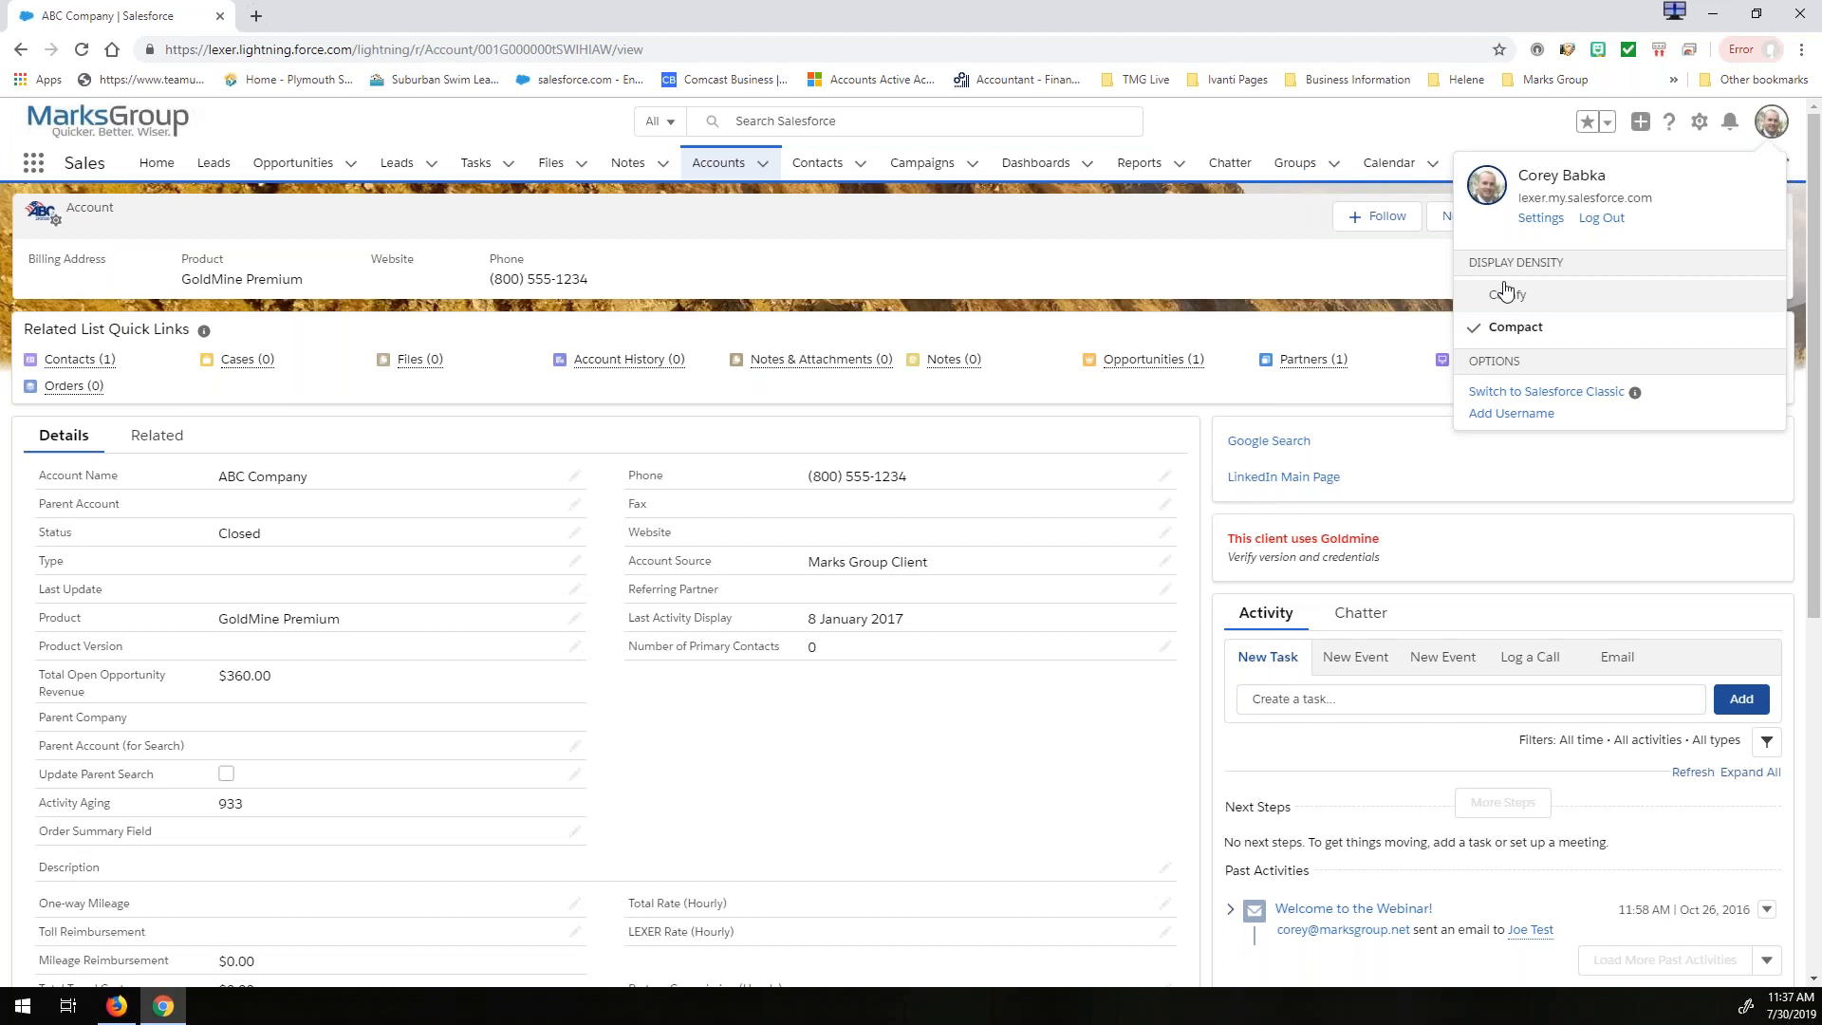
left_click(1525, 124)
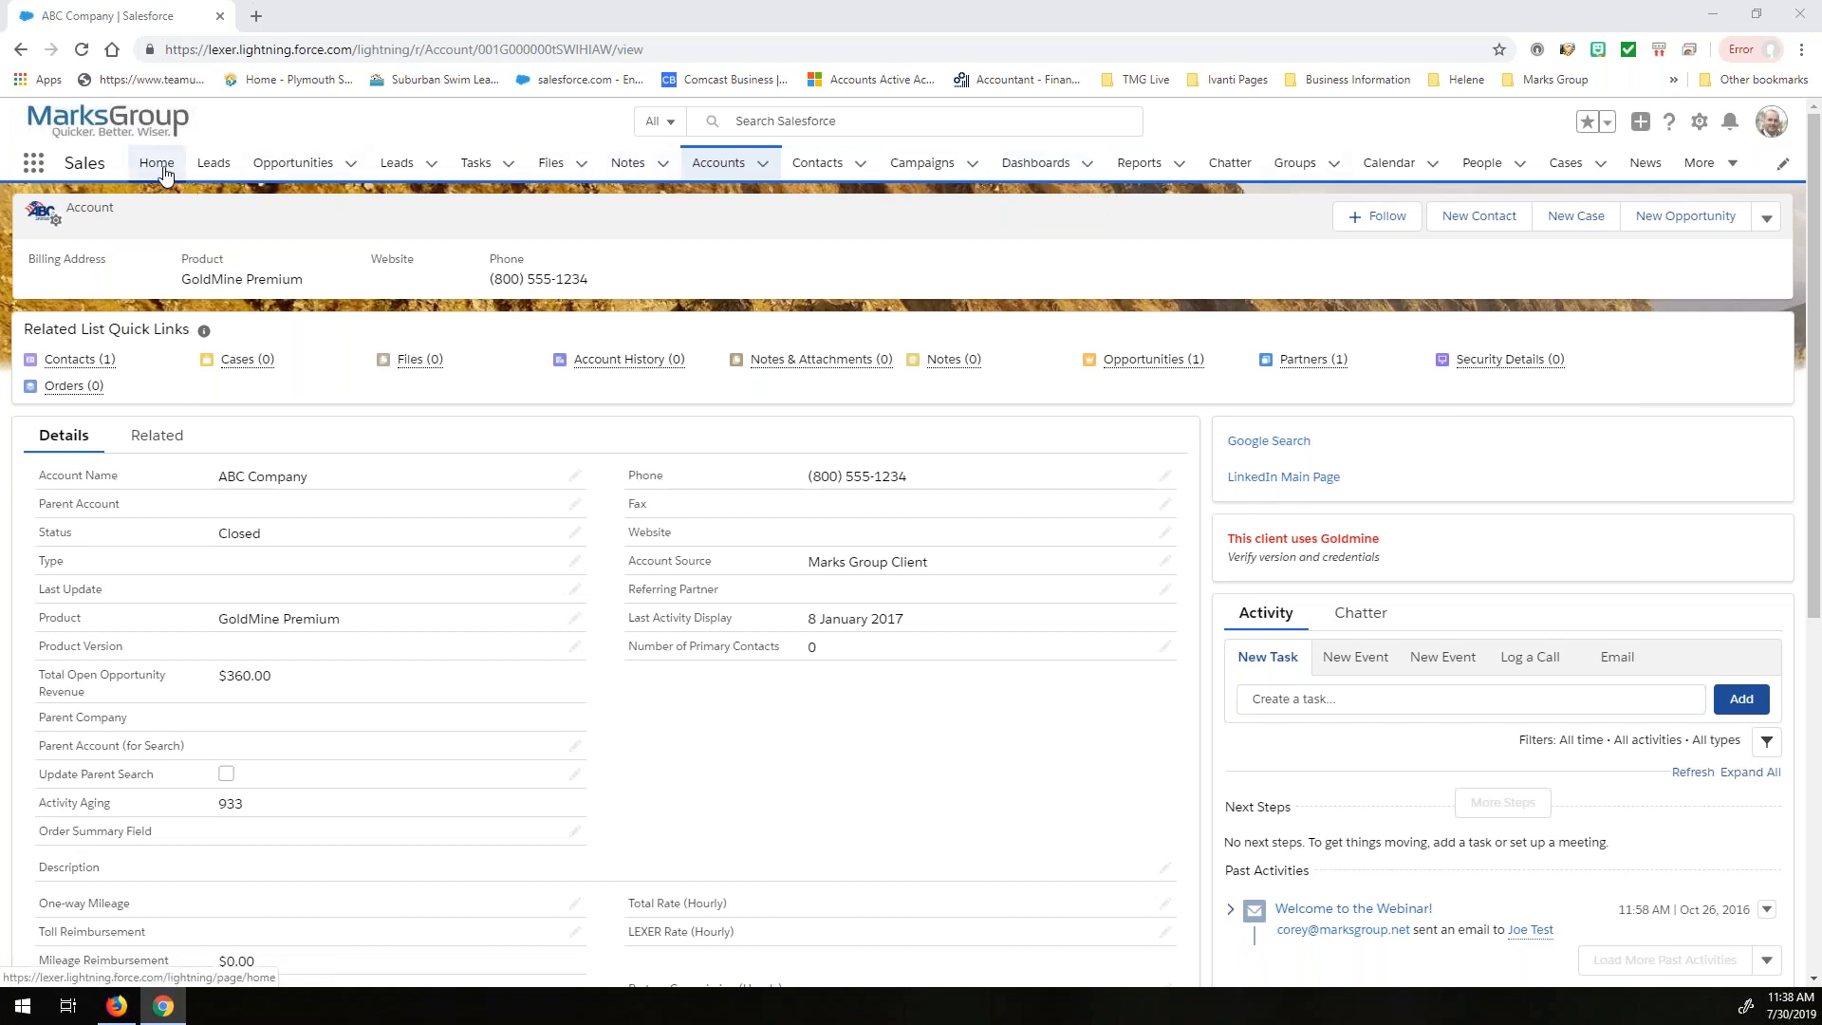
- Review the navigation bar's shortcuts for Opportunities, Leads, Tasks, Files and Accounts, plus its overflow items
left_click(350, 164)
left_click(431, 163)
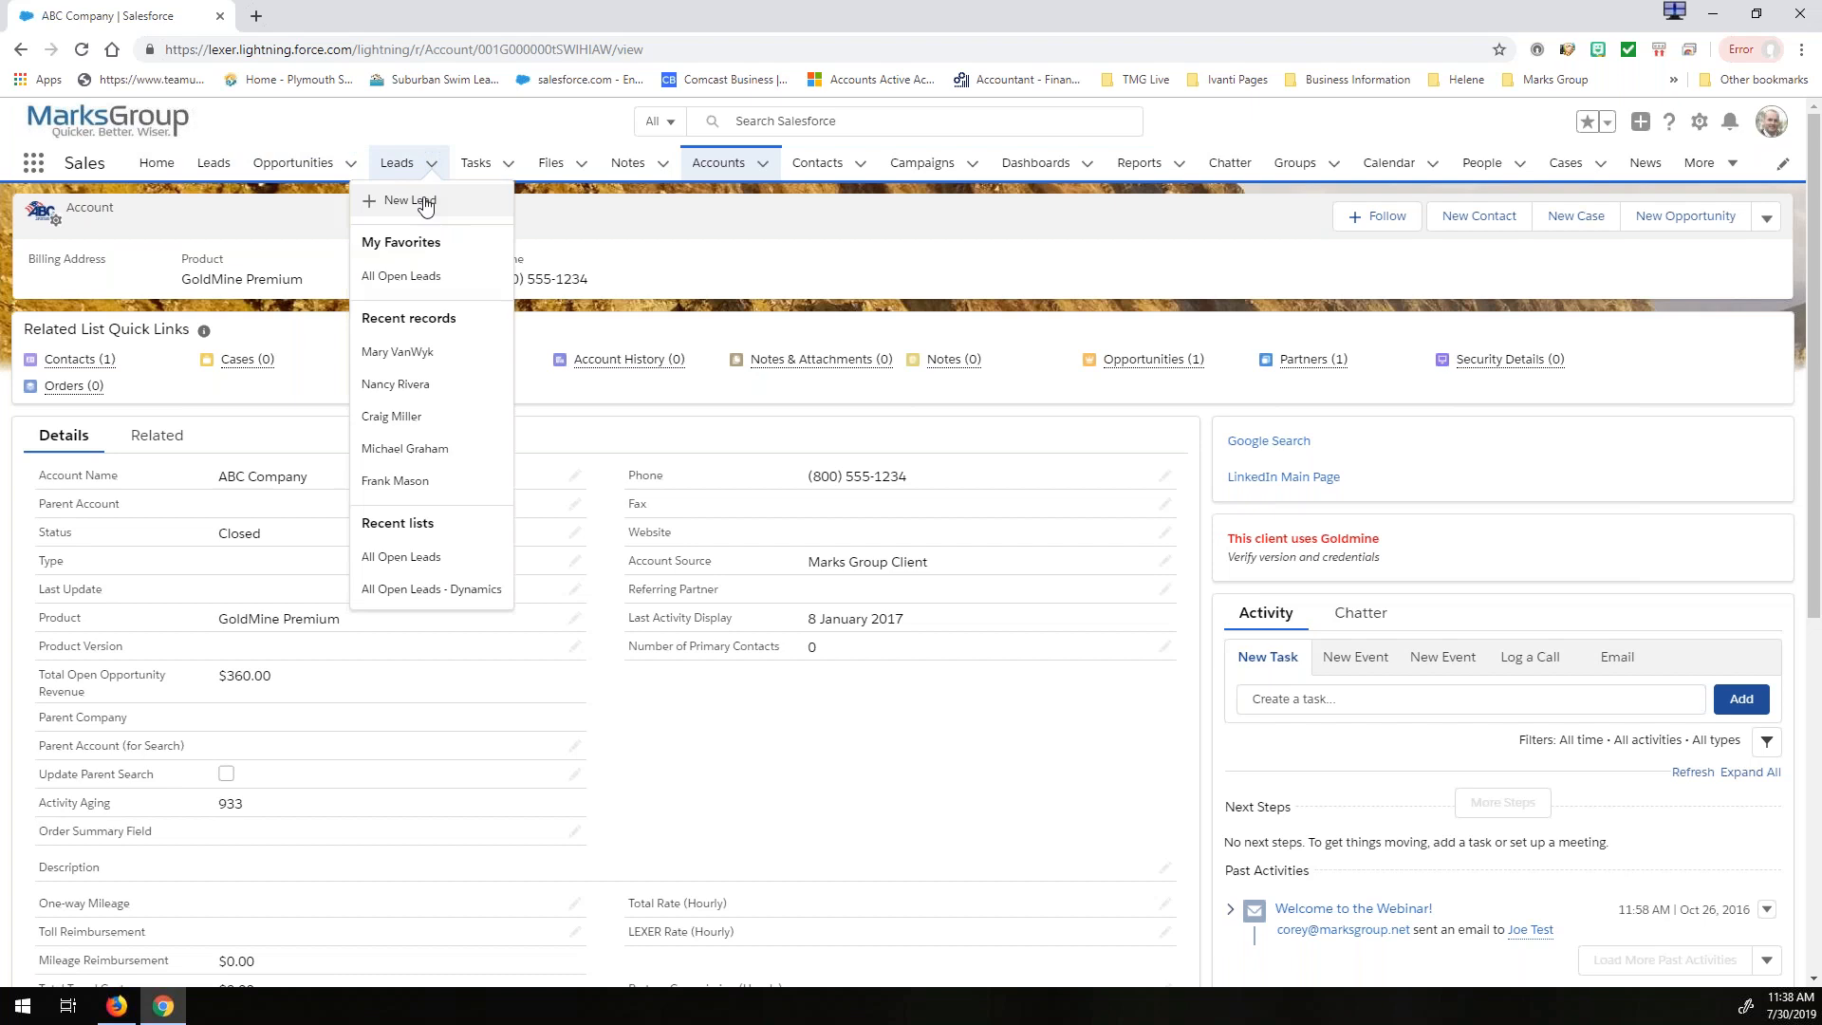
left_click(509, 163)
left_click(581, 163)
left_click(761, 165)
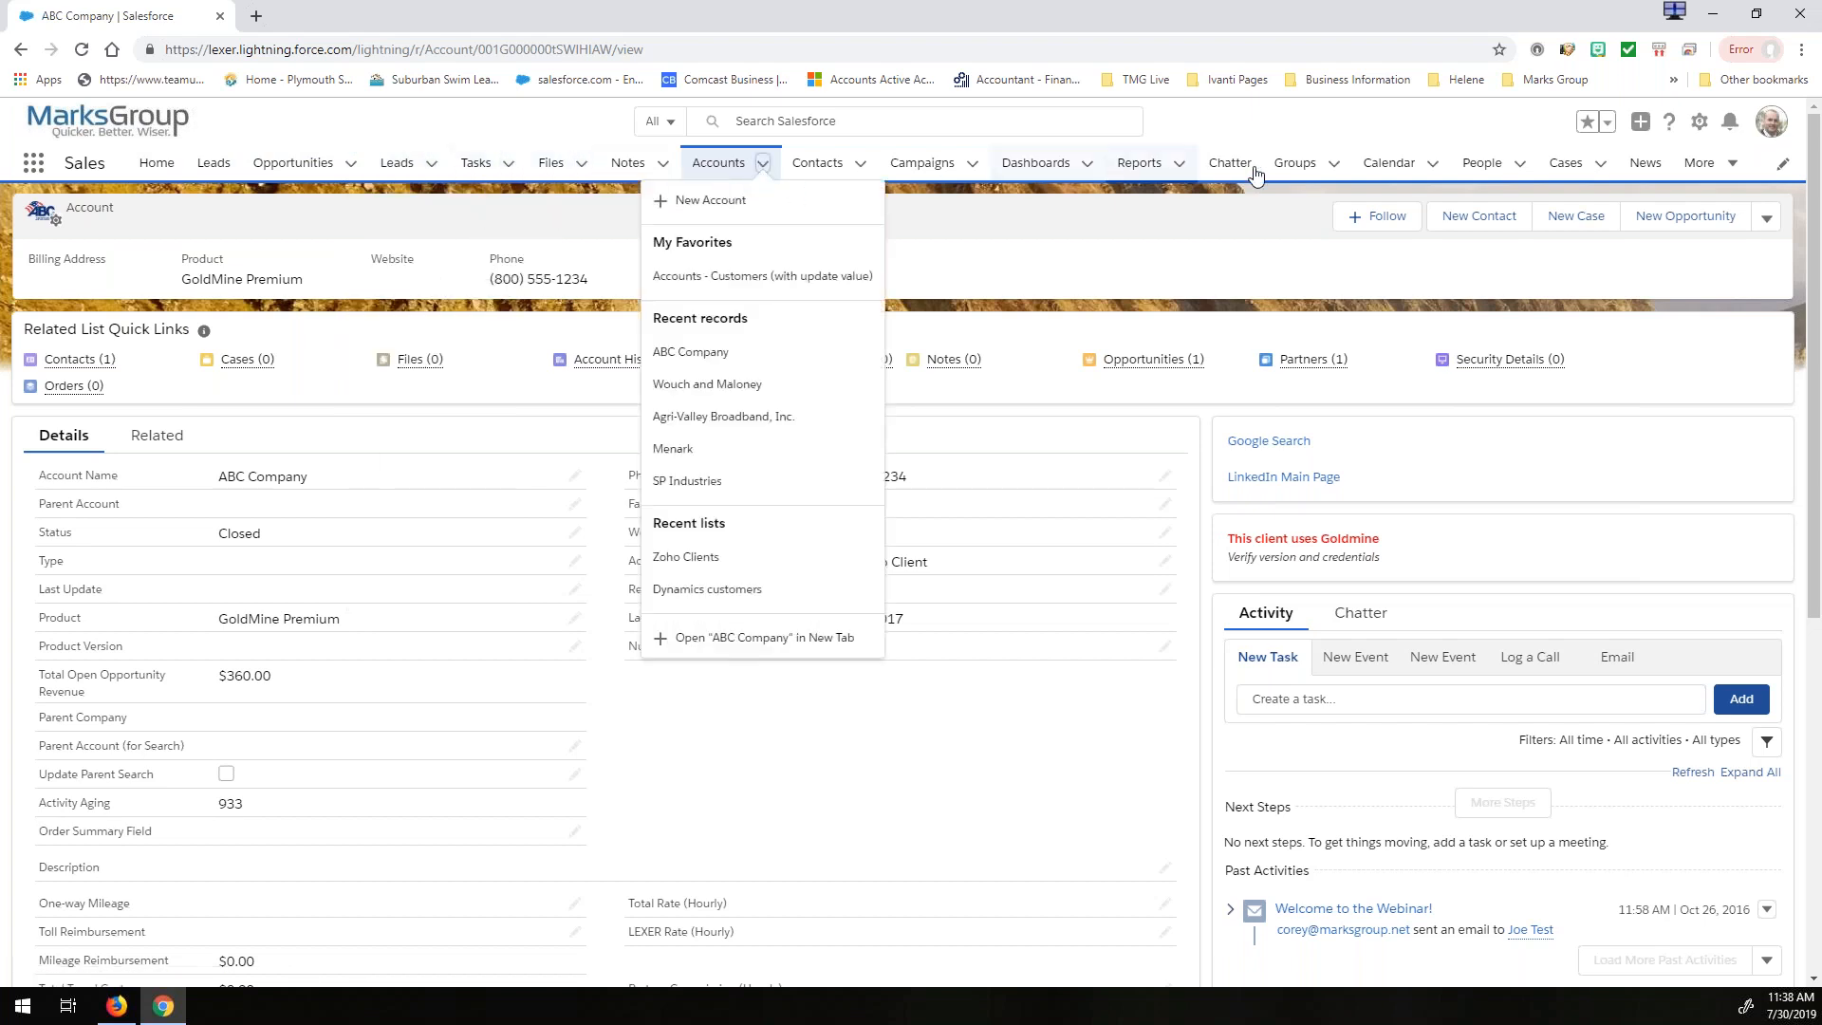
left_click(1702, 163)
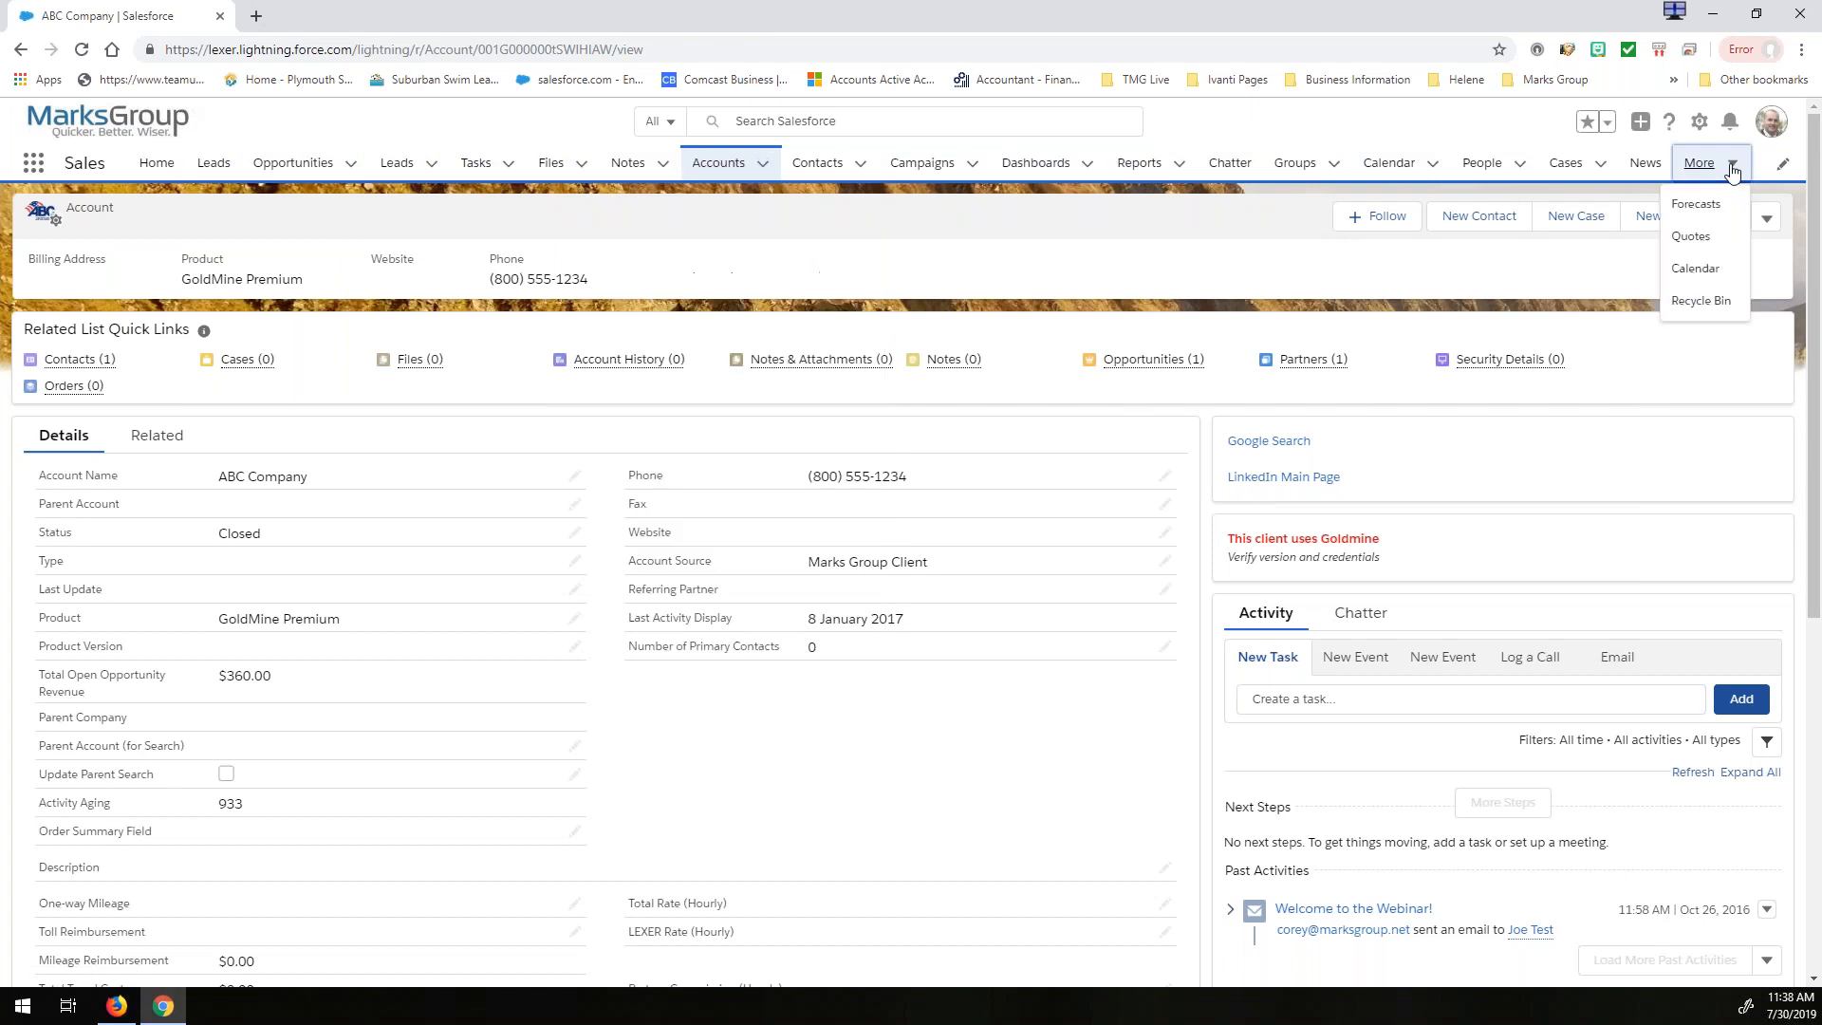
left_click(1457, 128)
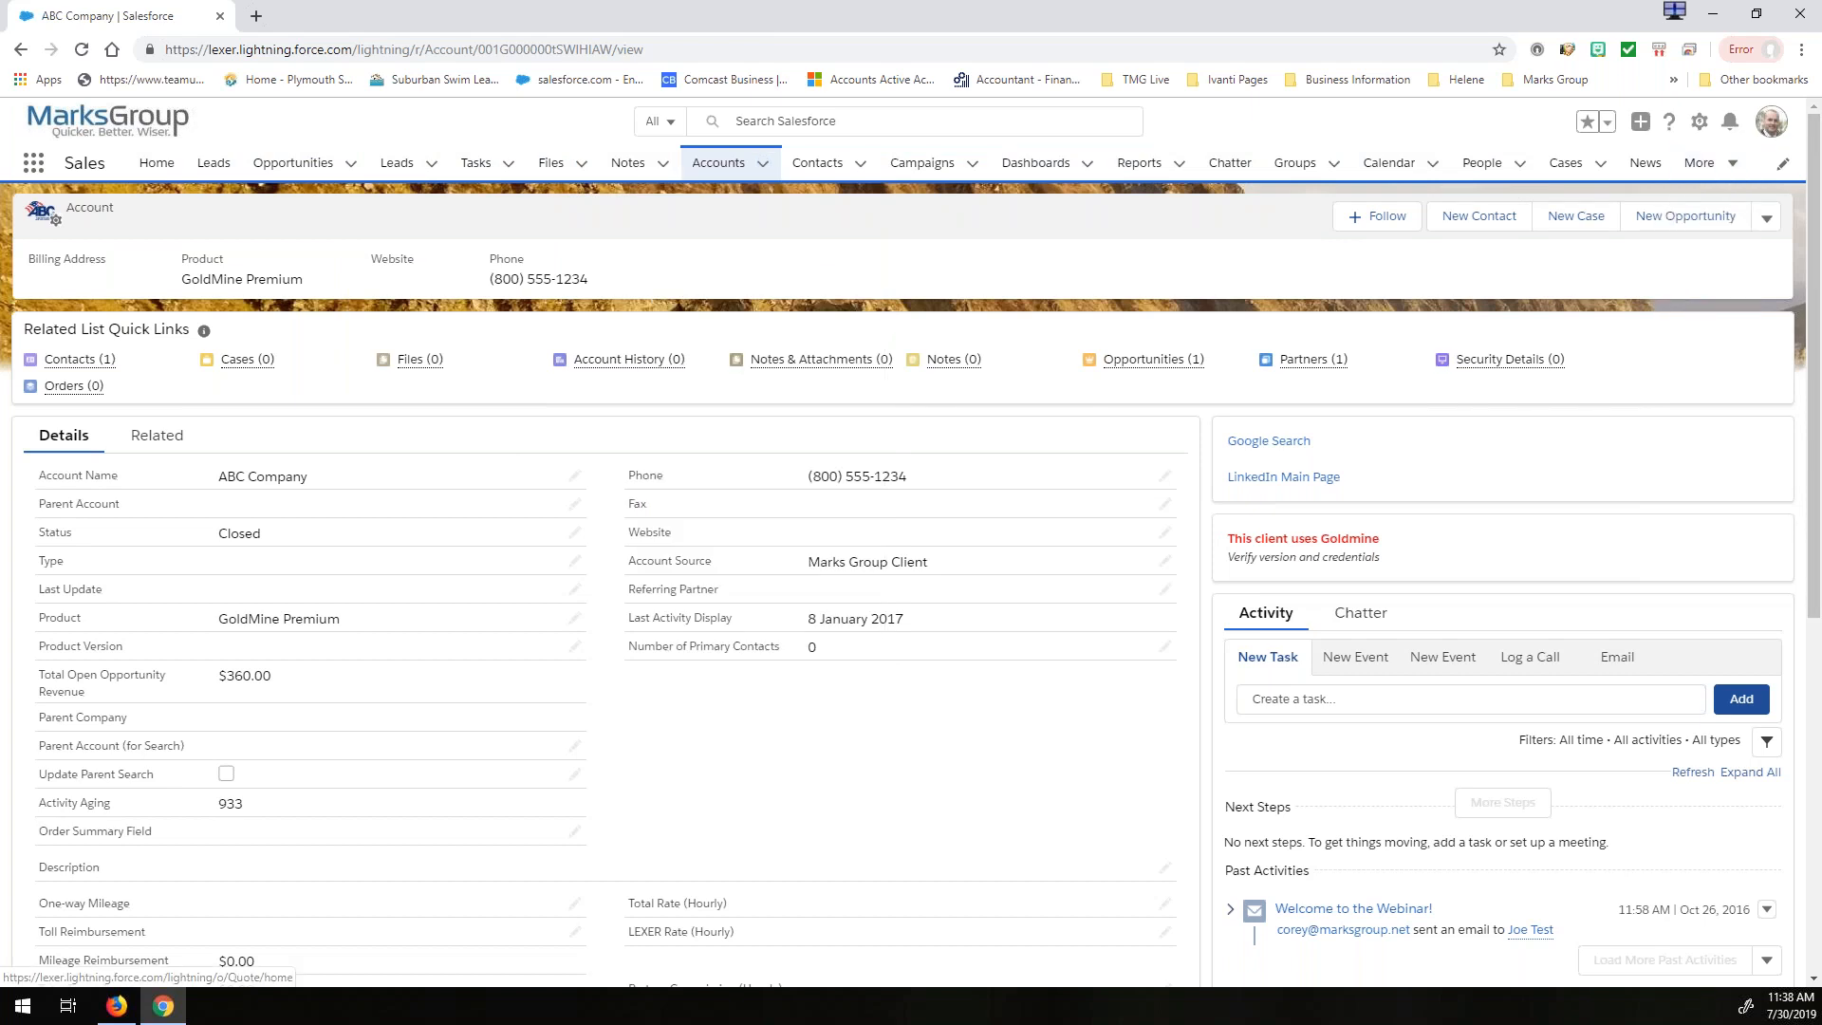
- Open the Sales app's navigation items for editing and try to work with the two Leads entries
left_click(1784, 167)
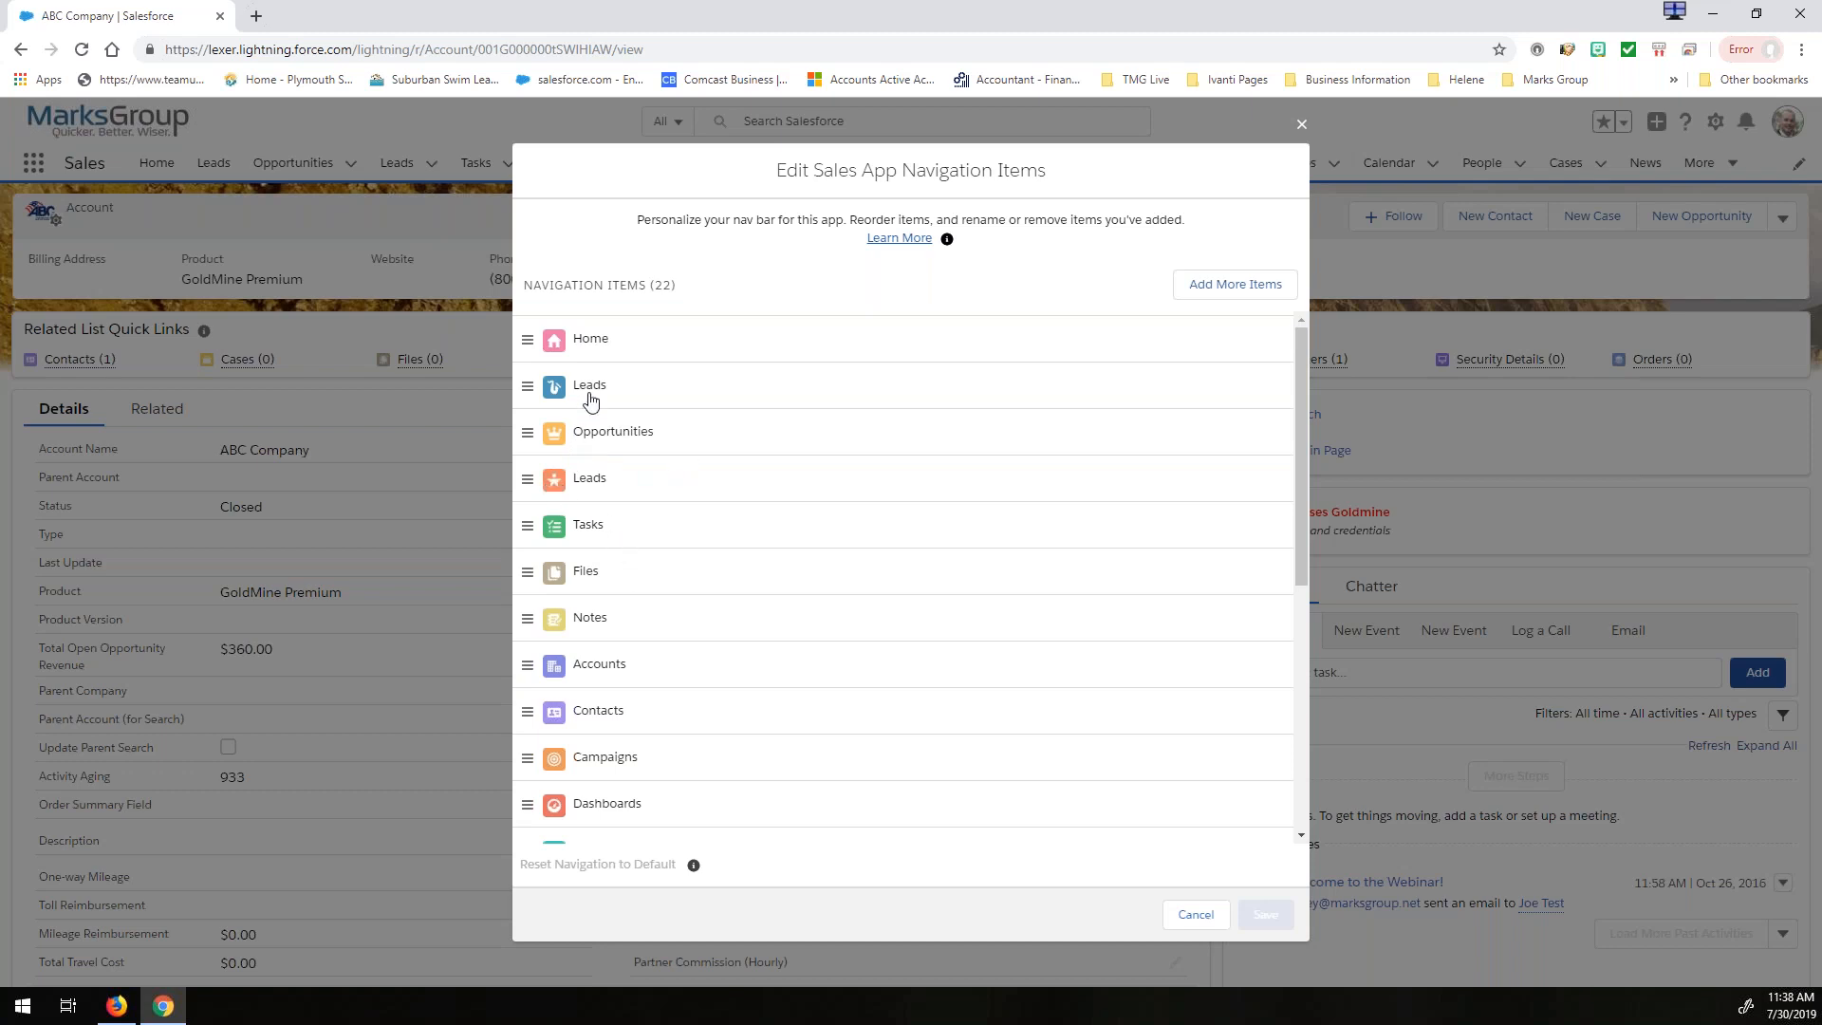
left_click(529, 393)
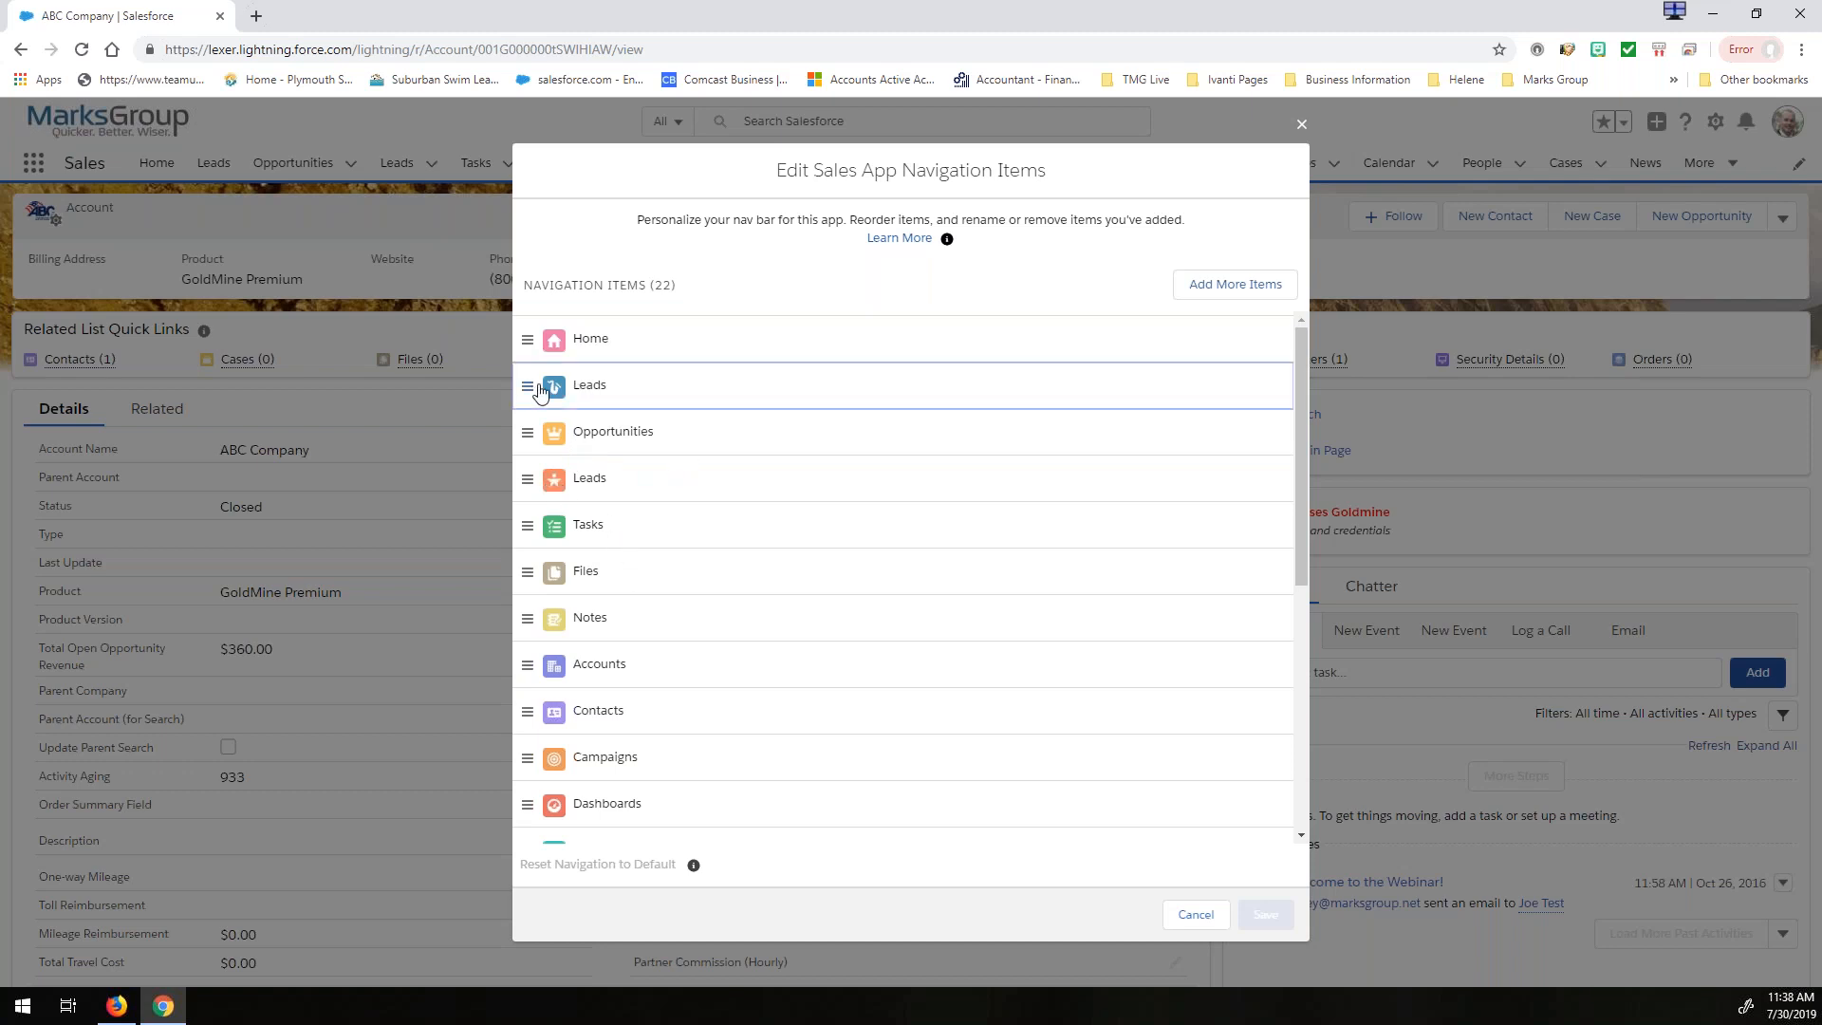
left_click(538, 486)
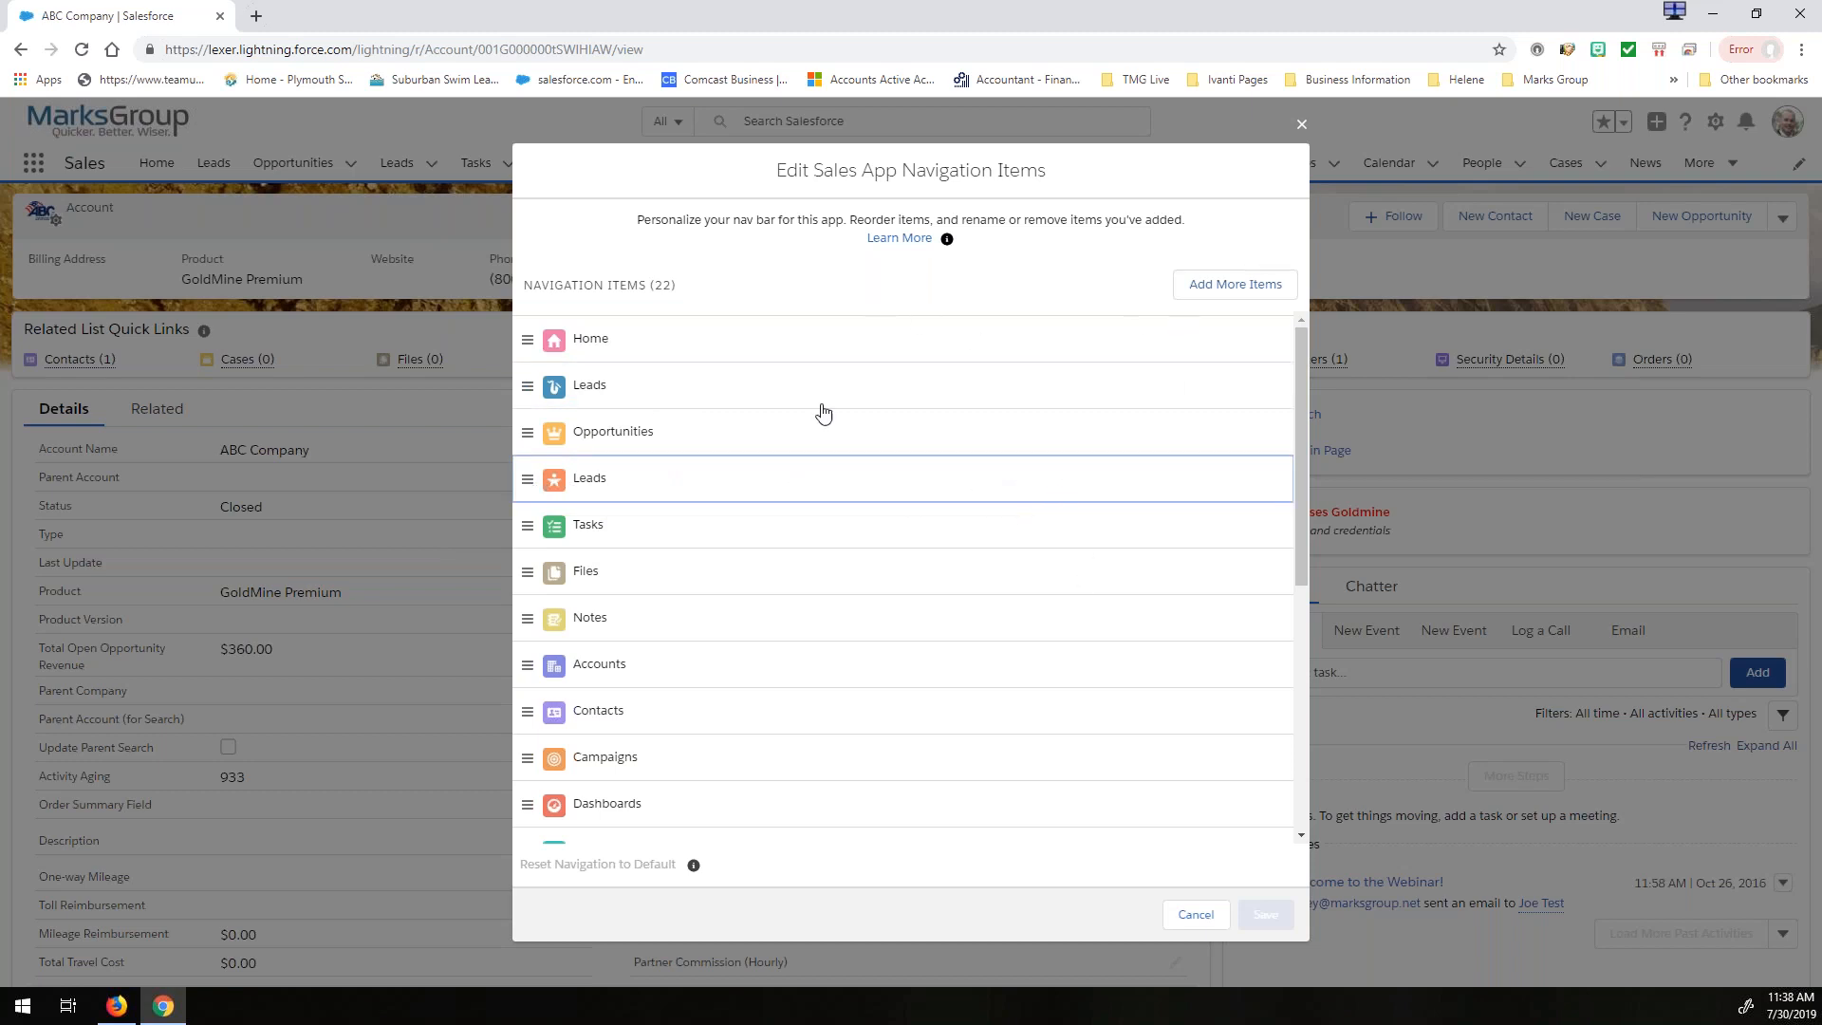
left_click(529, 397)
mouse_move(657, 396)
left_mouse_down()
mouse_move(664, 578)
mouse_move(663, 418)
left_mouse_up()
left_click(669, 484)
right_click(760, 485)
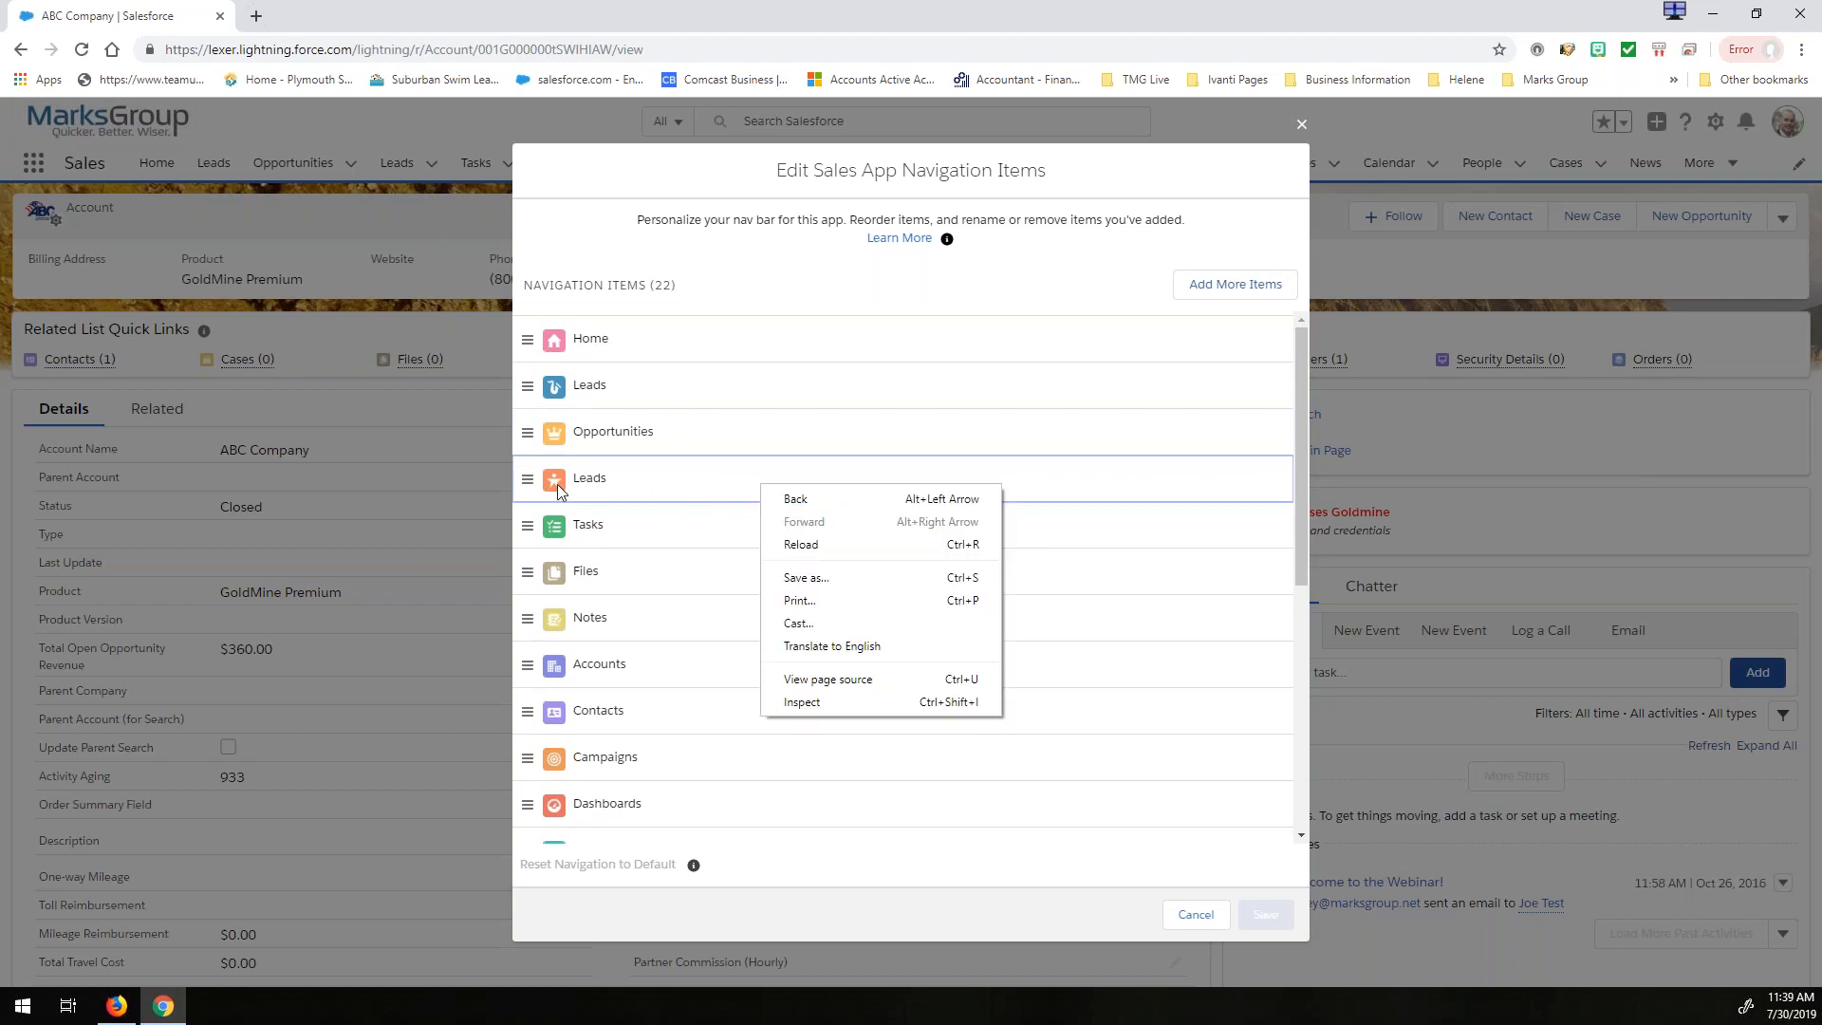
left_click(528, 484)
mouse_move(529, 491)
left_mouse_down()
mouse_move(531, 598)
mouse_move(531, 486)
left_mouse_up()
- Try adding the All Open Leads favorite to the navigation items and cancel the navigation edit
left_click(1232, 284)
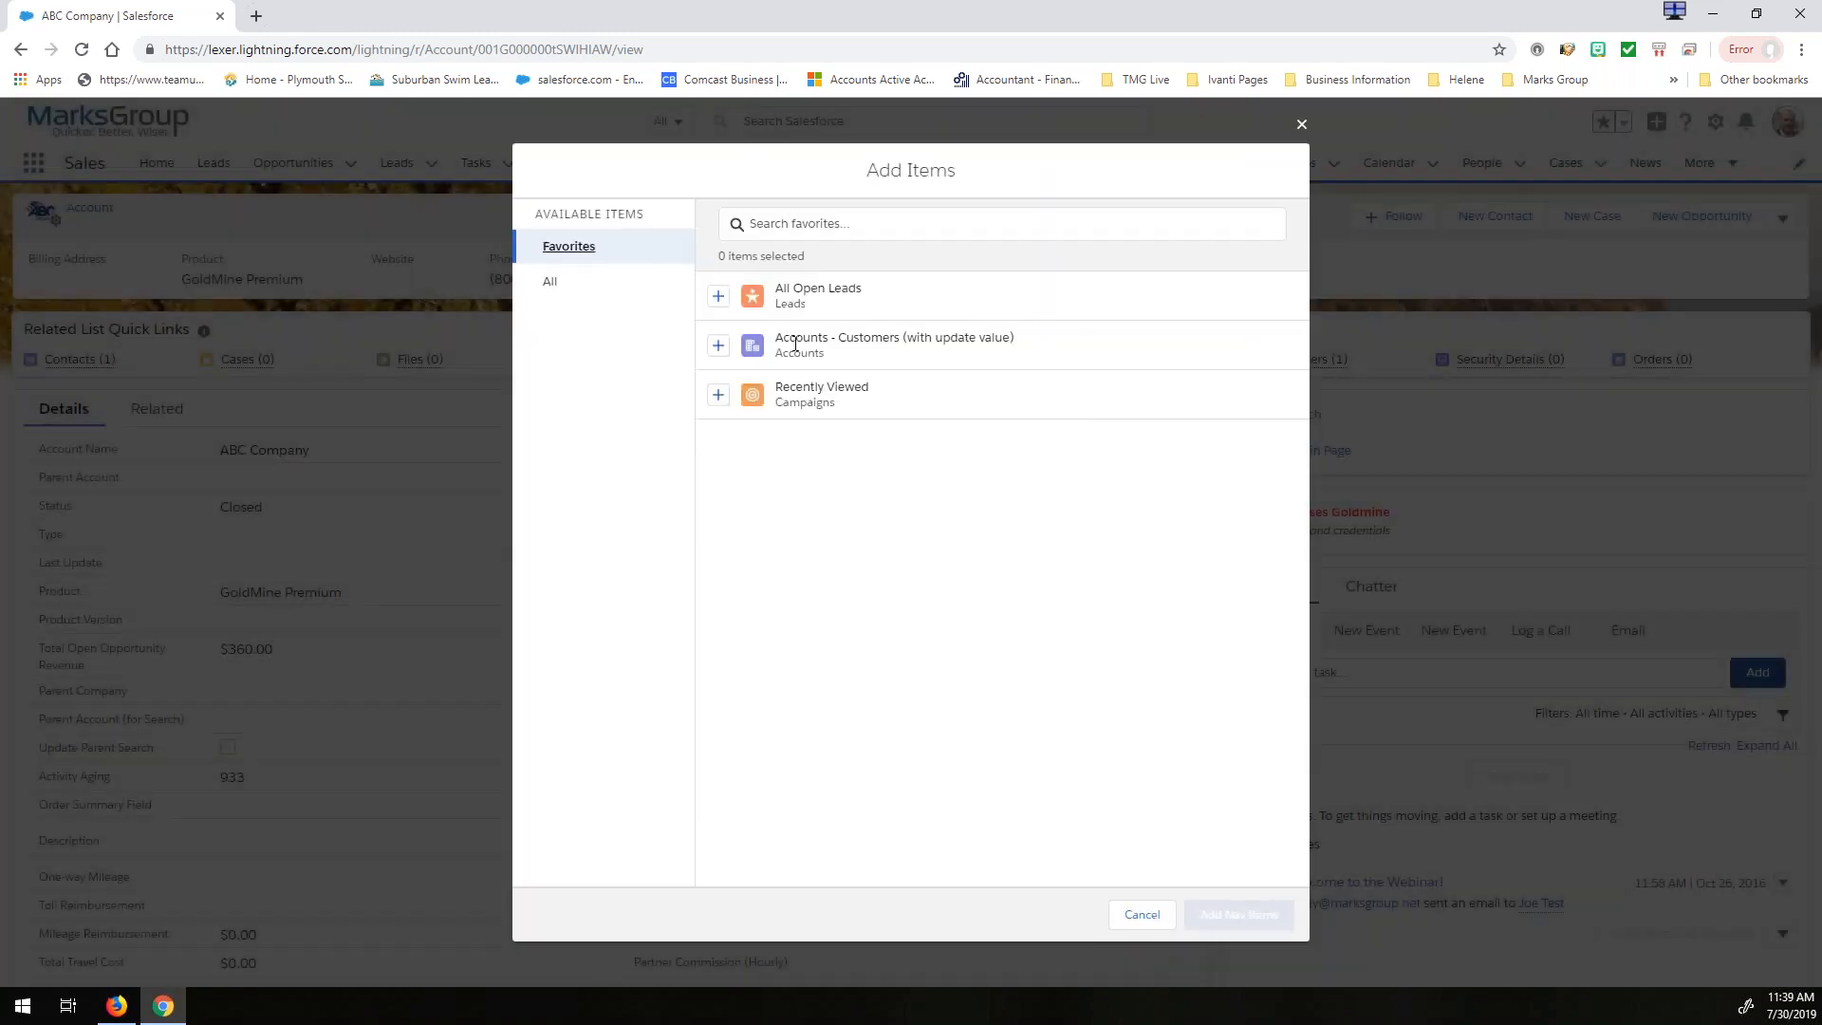
left_click(718, 298)
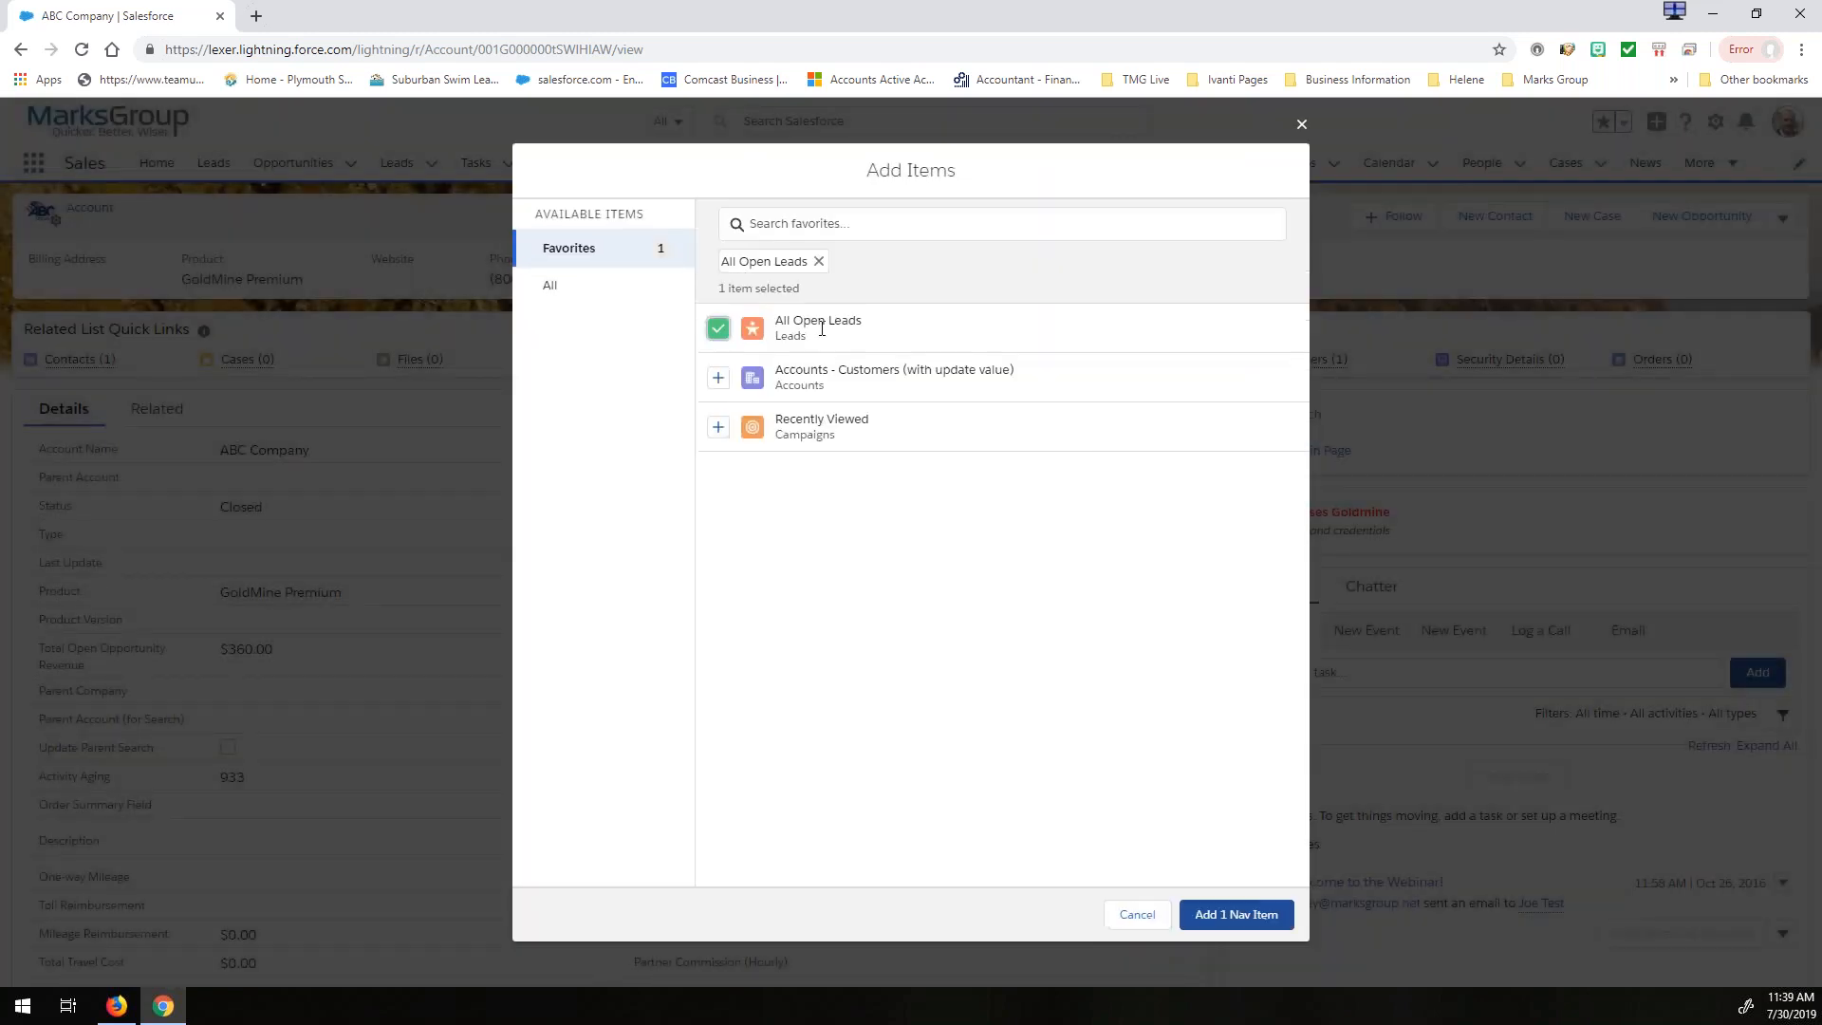
left_click(719, 329)
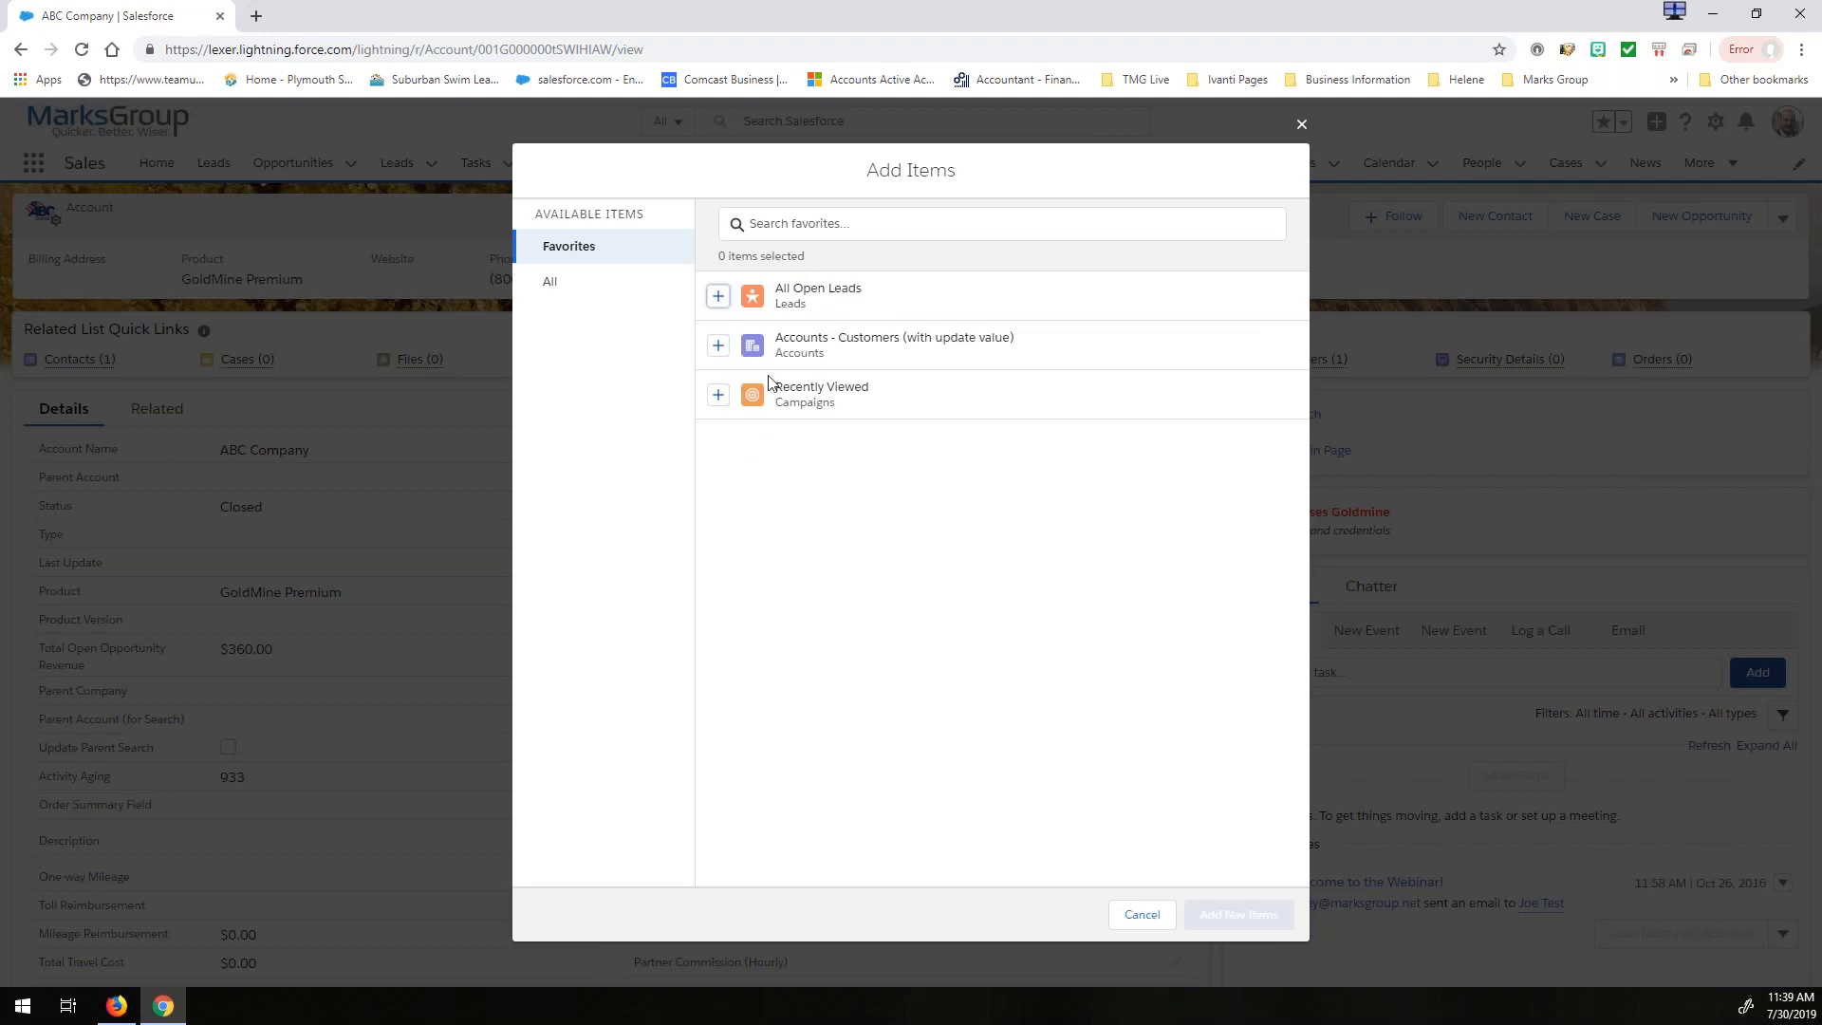
left_click(1145, 914)
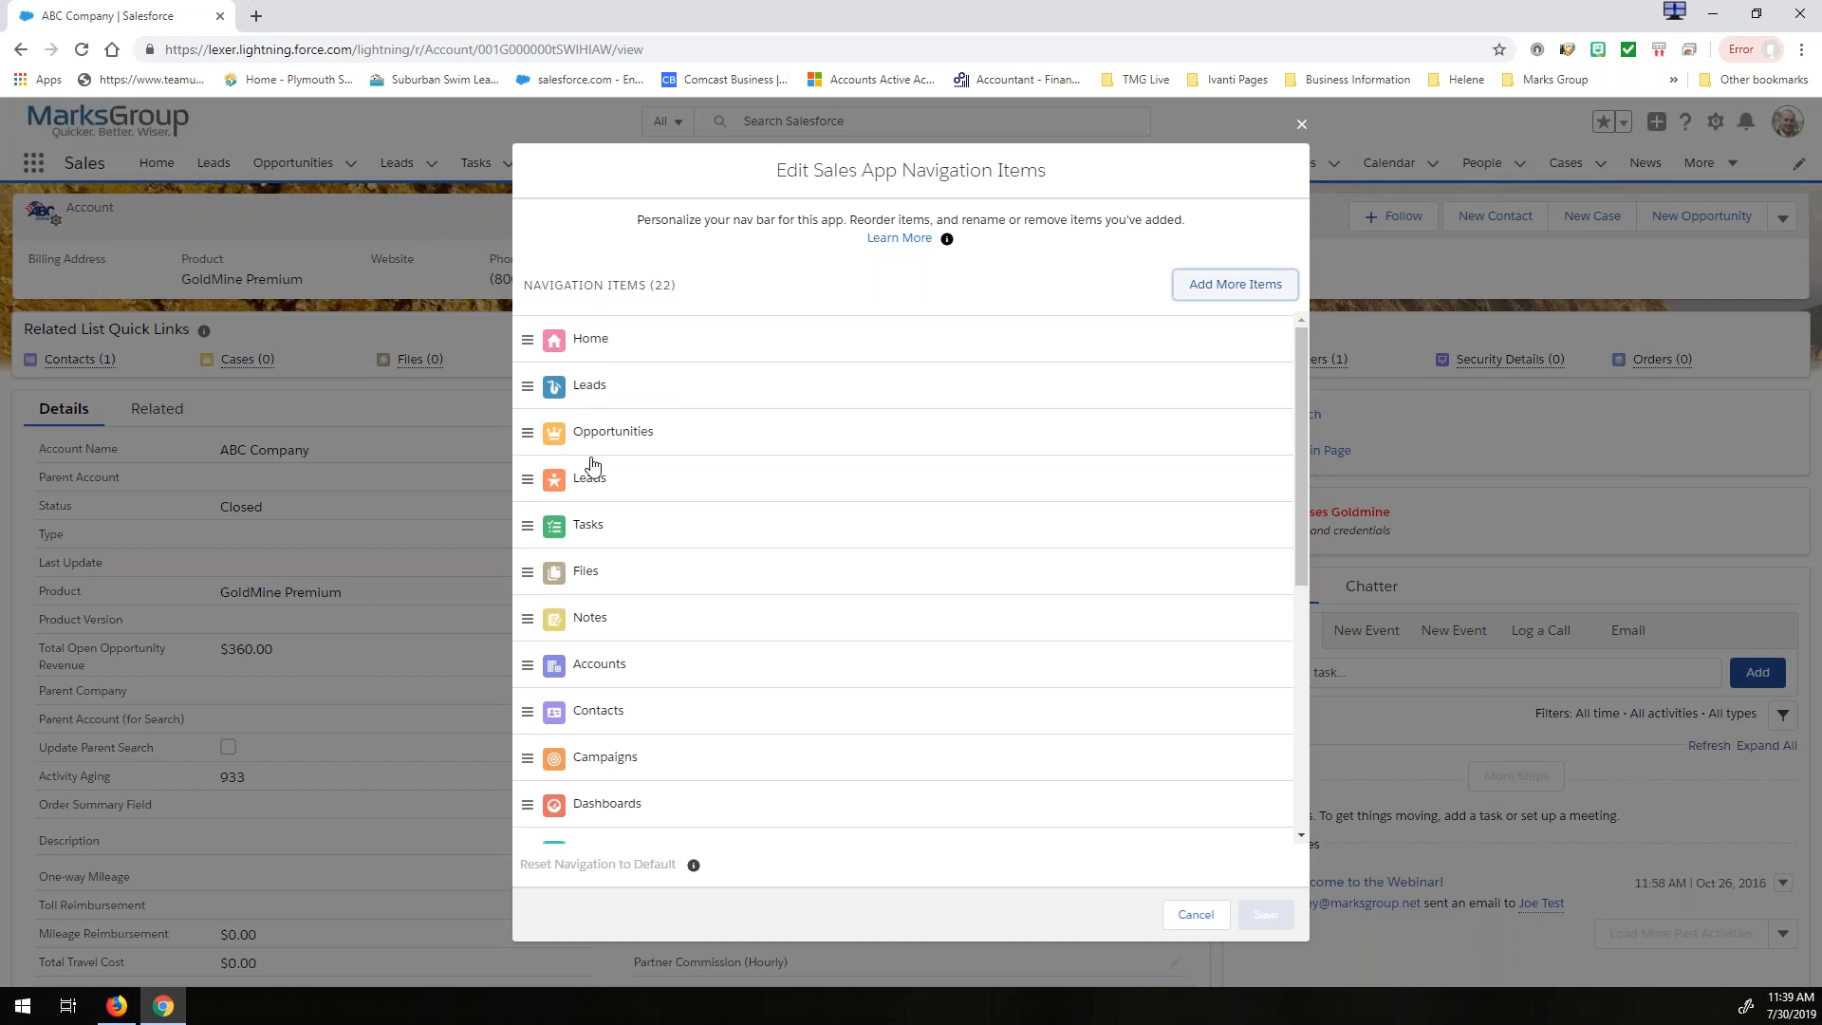
left_click(1208, 916)
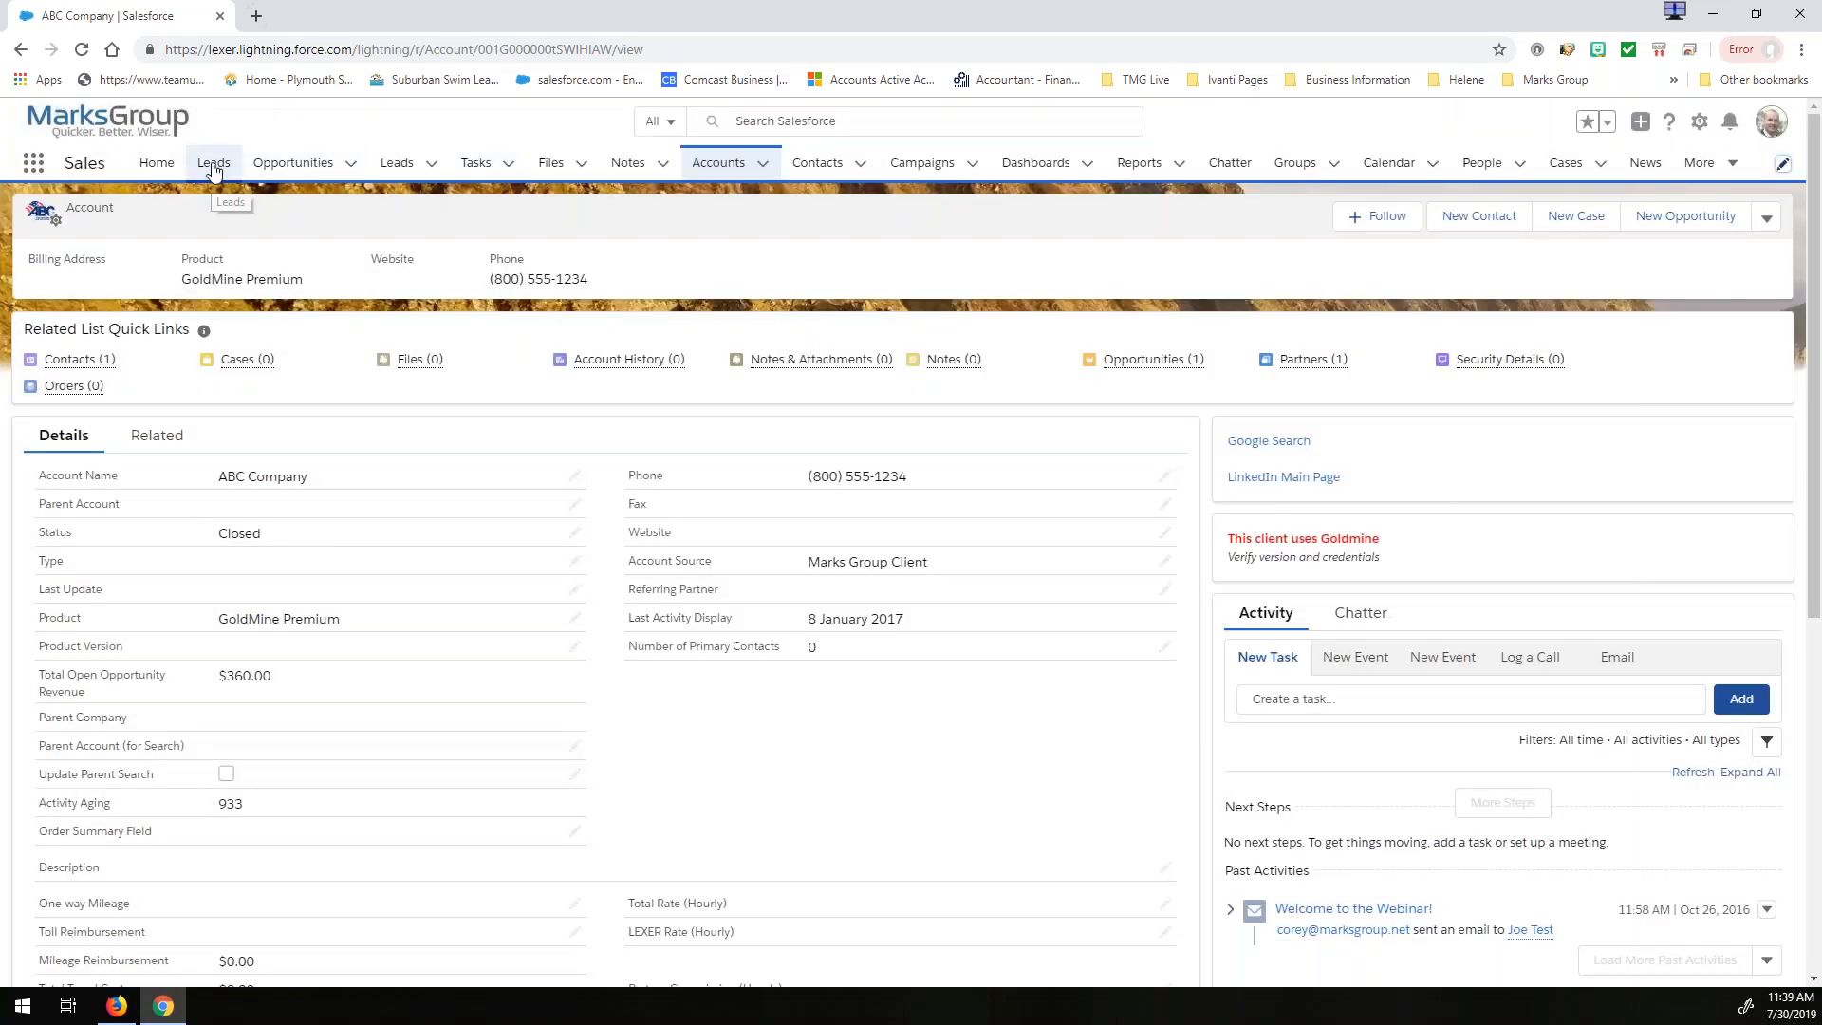
- View the custom Leads page with All Open Leads and the standard Leads page with recently viewed records
left_click(213, 167)
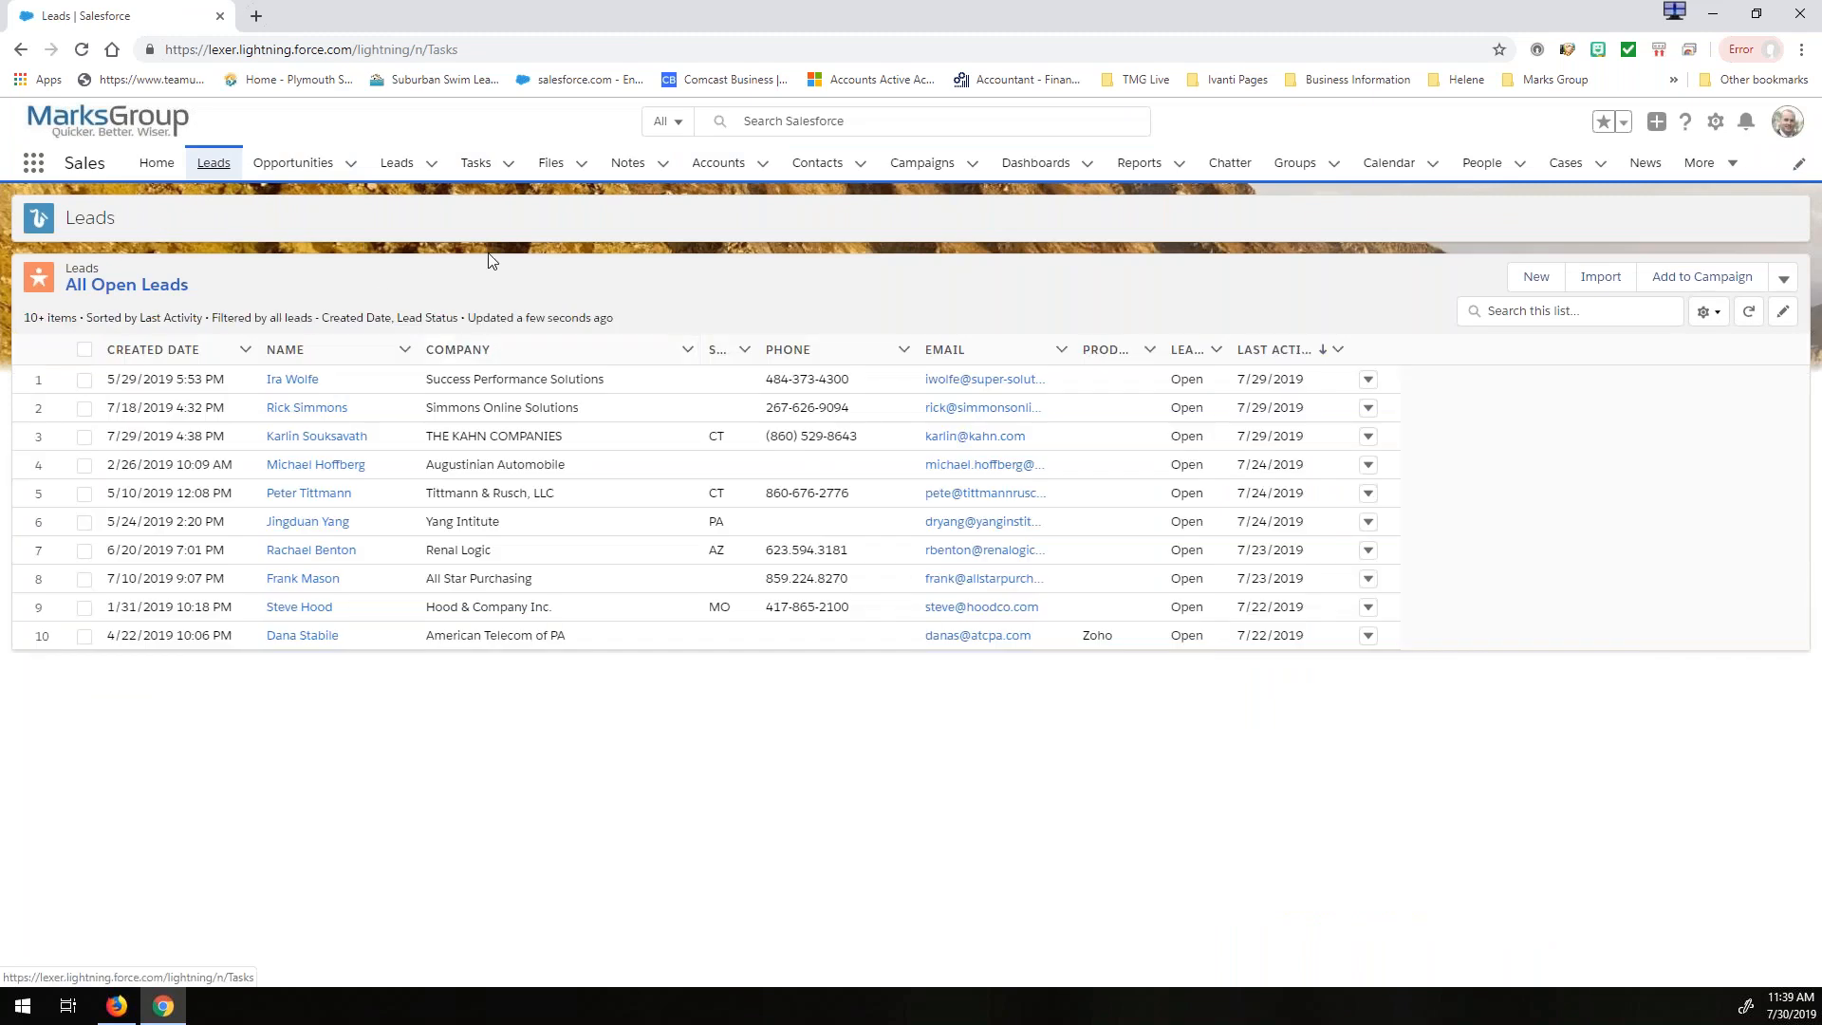
left_click(403, 169)
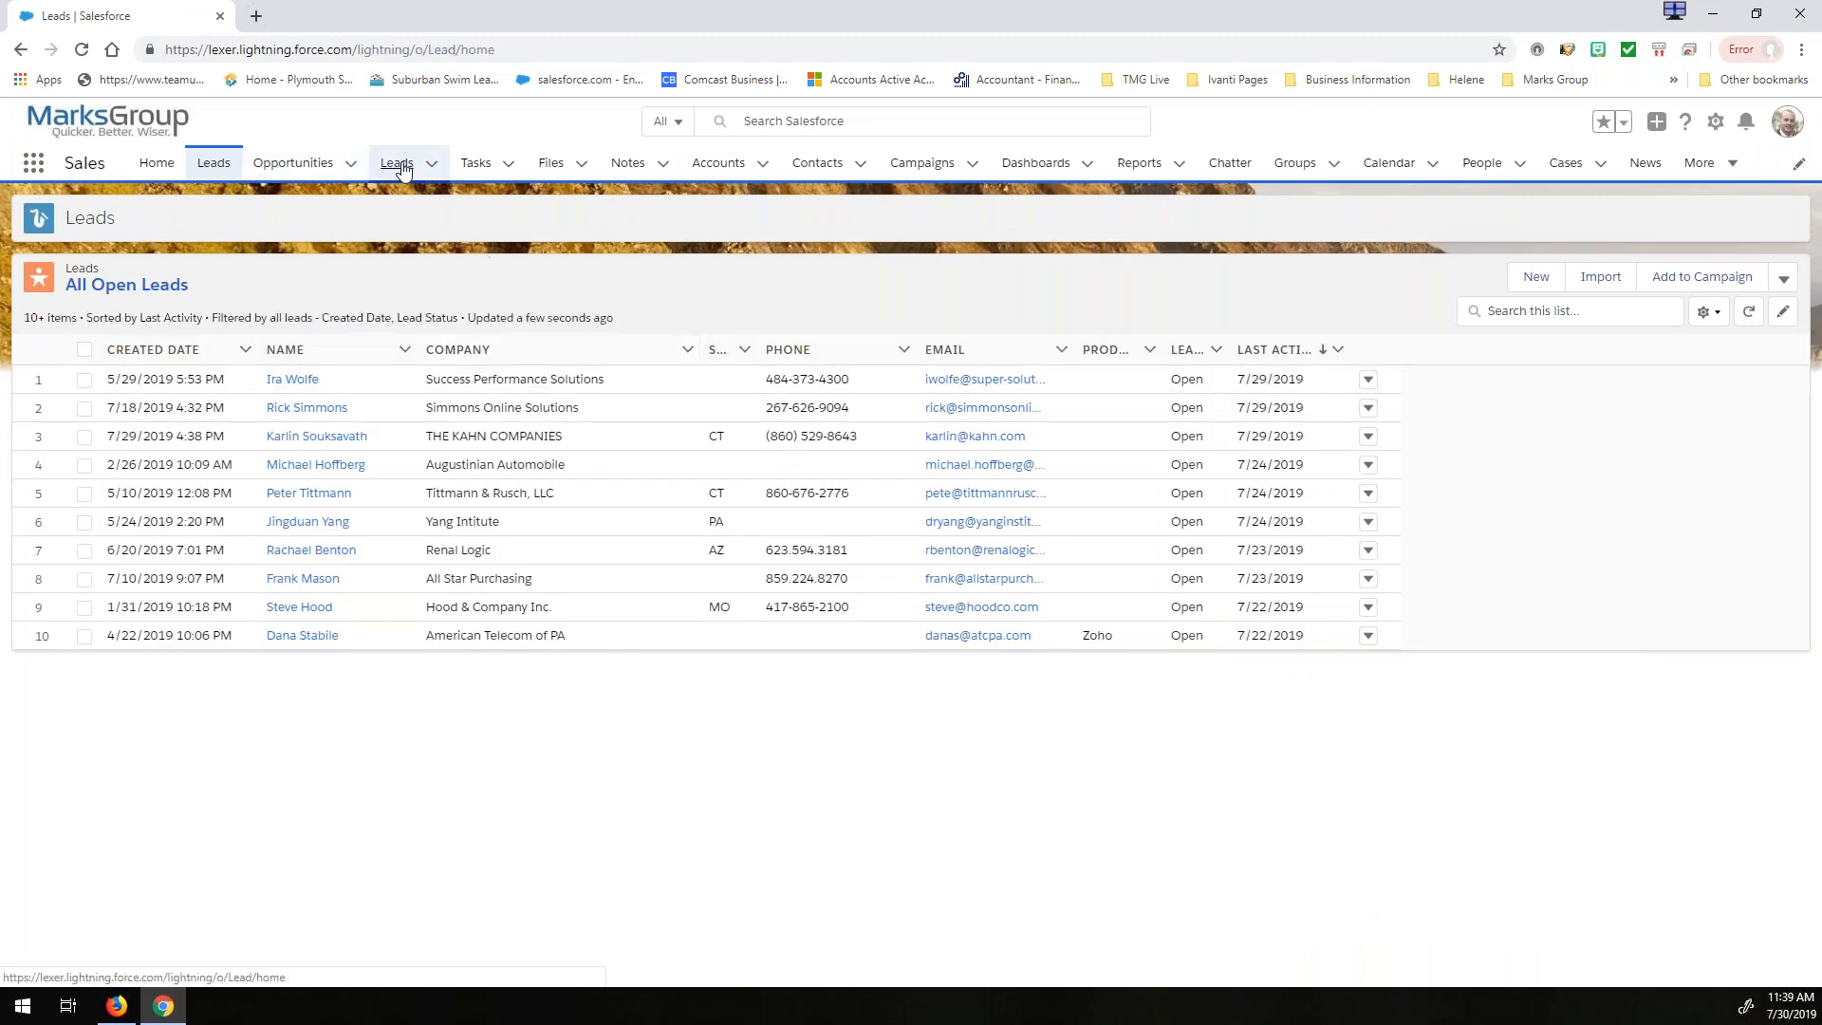
left_click(402, 169)
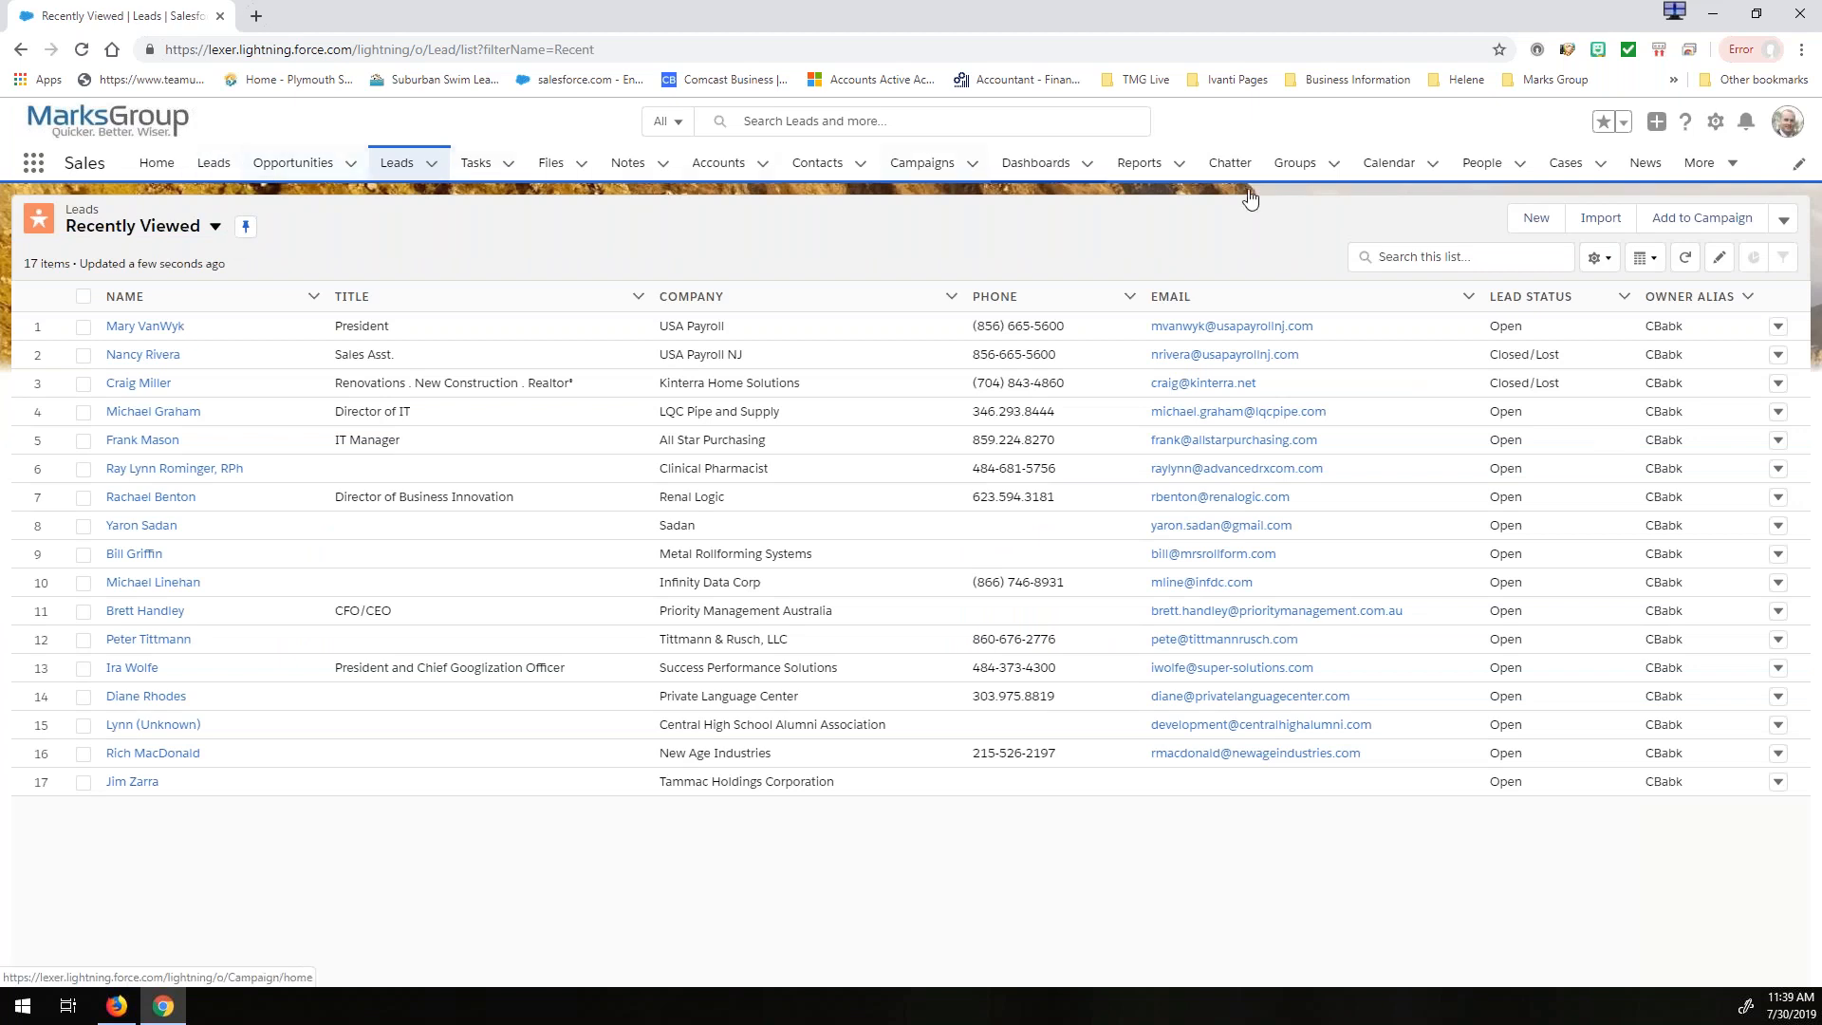
- Try moving the first Leads navigation item below Campaigns, and reset the navigation to default before cancelling the edit
left_click(1798, 163)
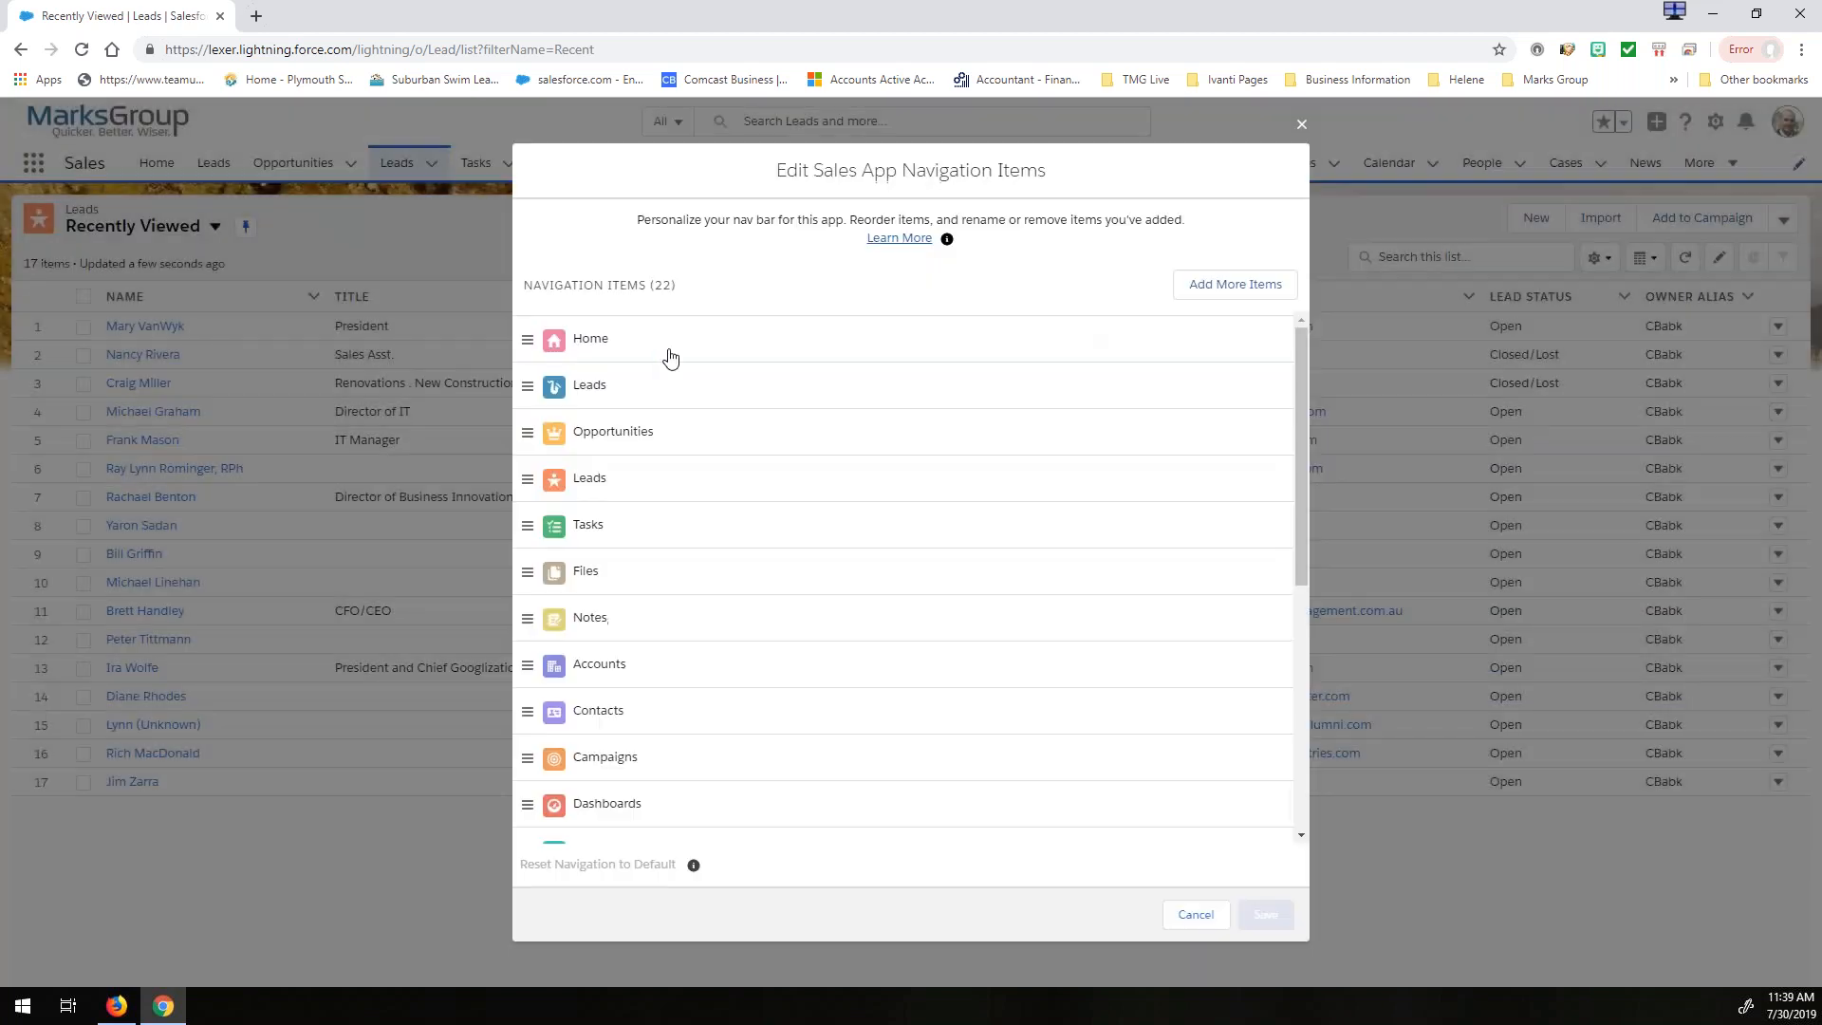
left_click_drag(555, 388, 635, 769)
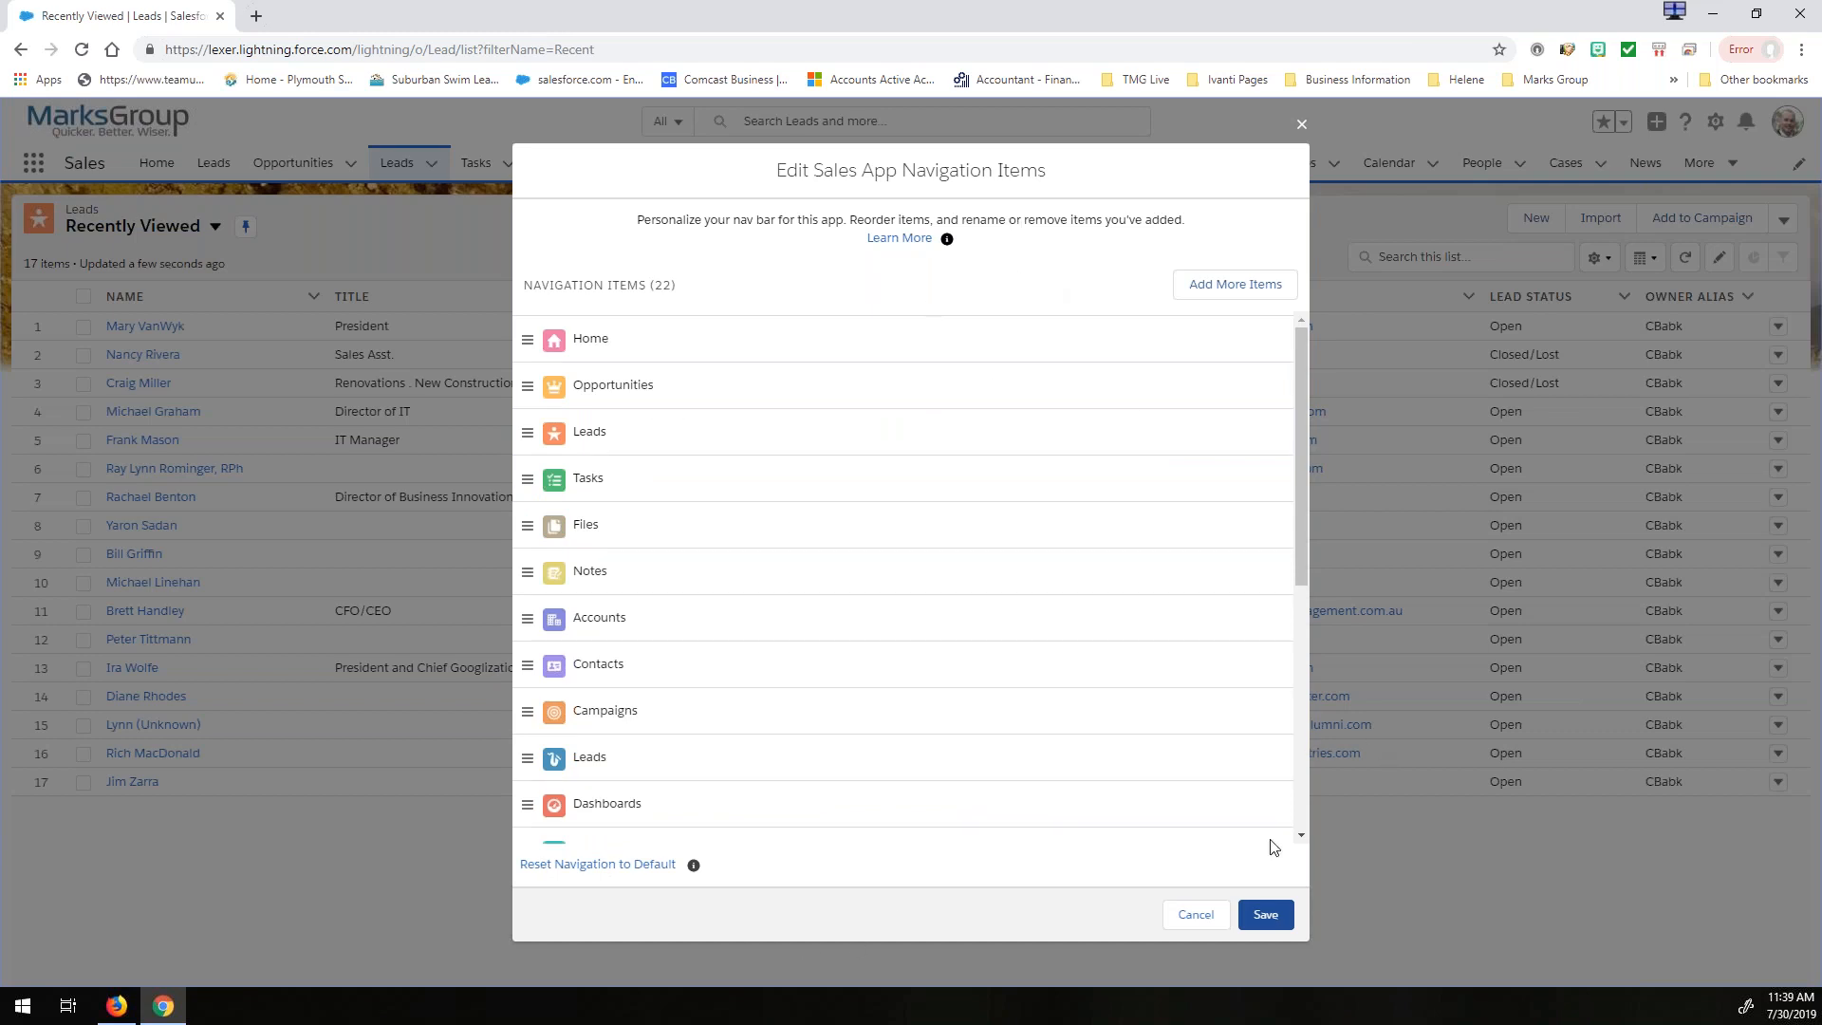
left_click(605, 866)
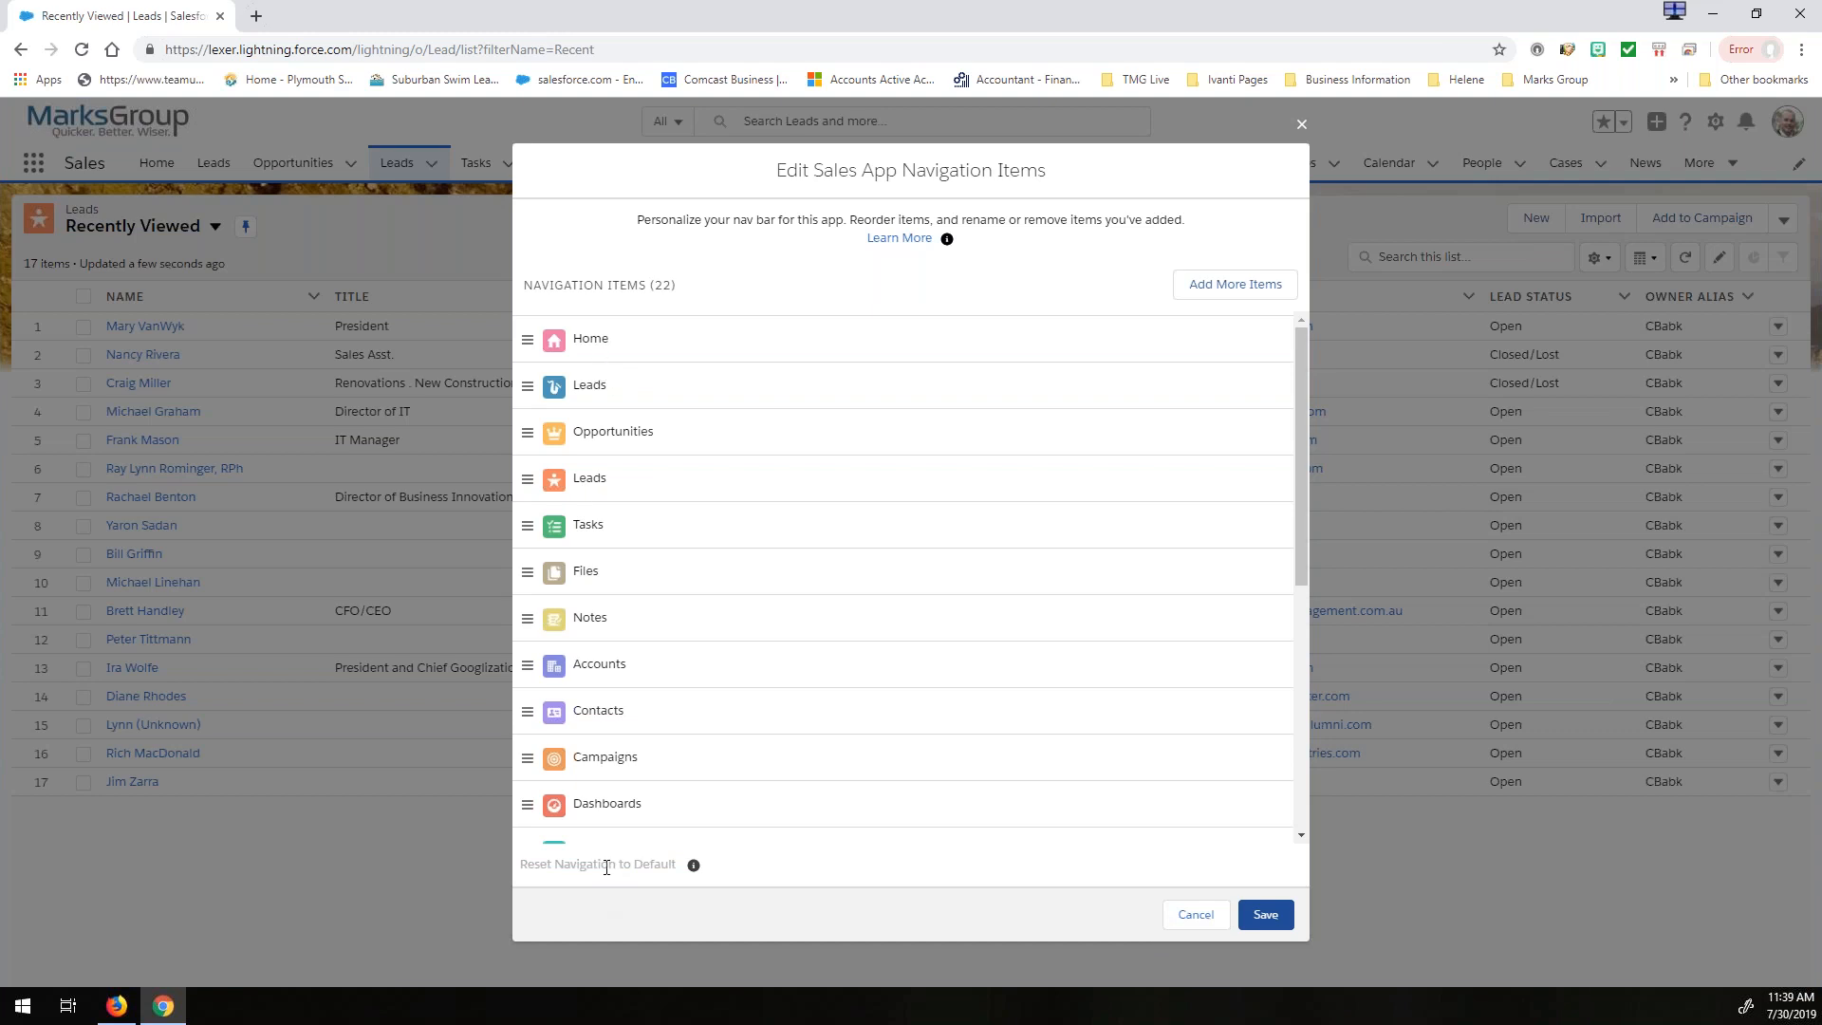
left_click_drag(593, 479, 607, 524)
left_click(1192, 916)
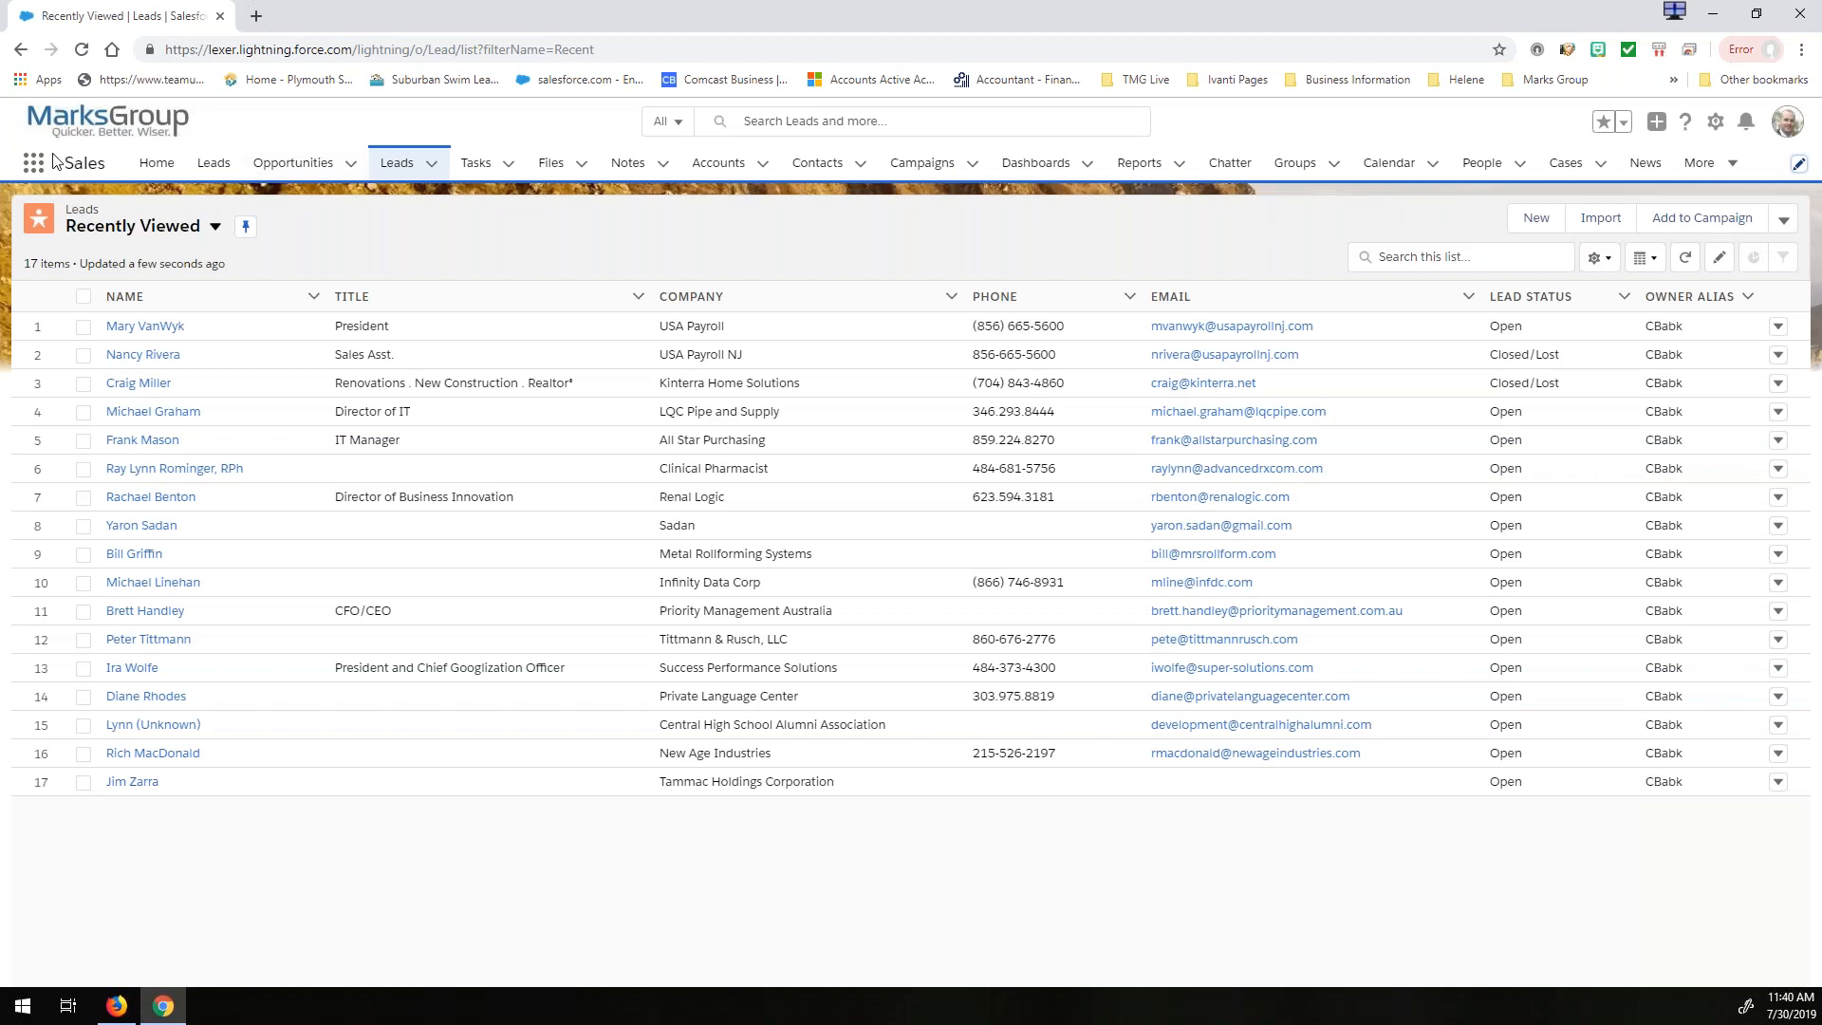
- Open the Sales app from the App Launcher
left_click(34, 167)
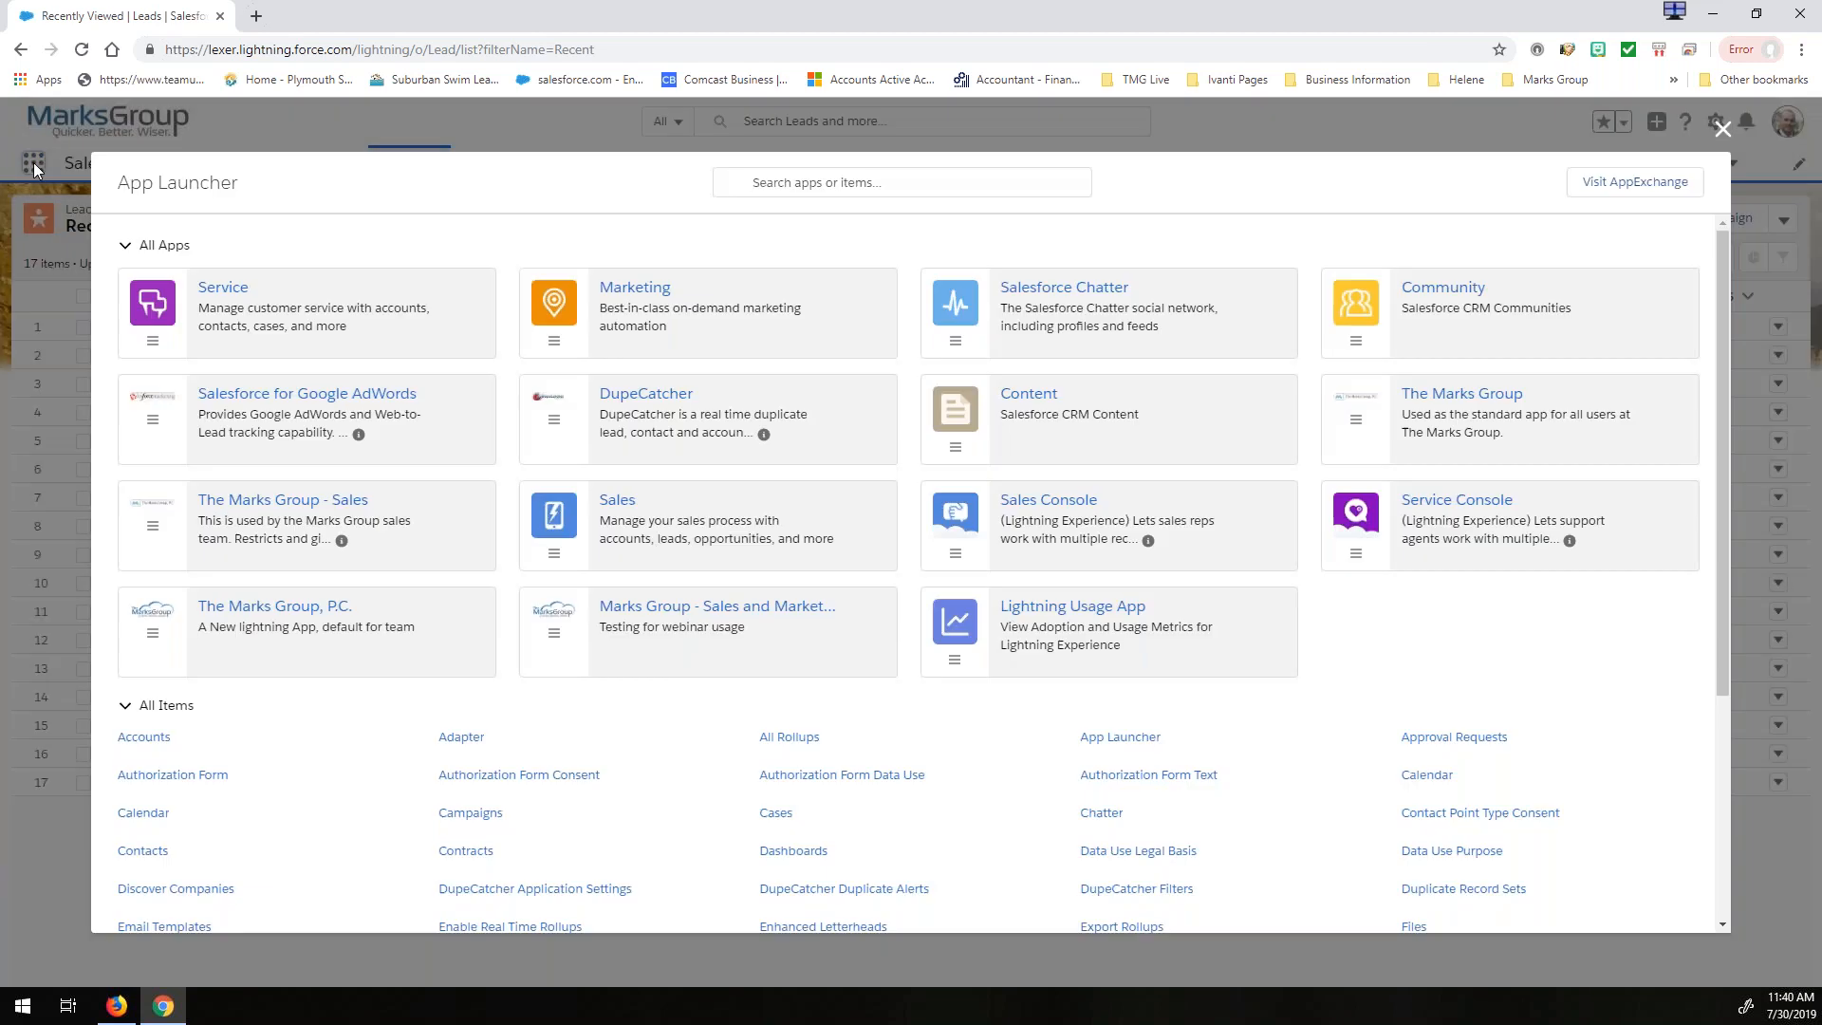
left_click(628, 545)
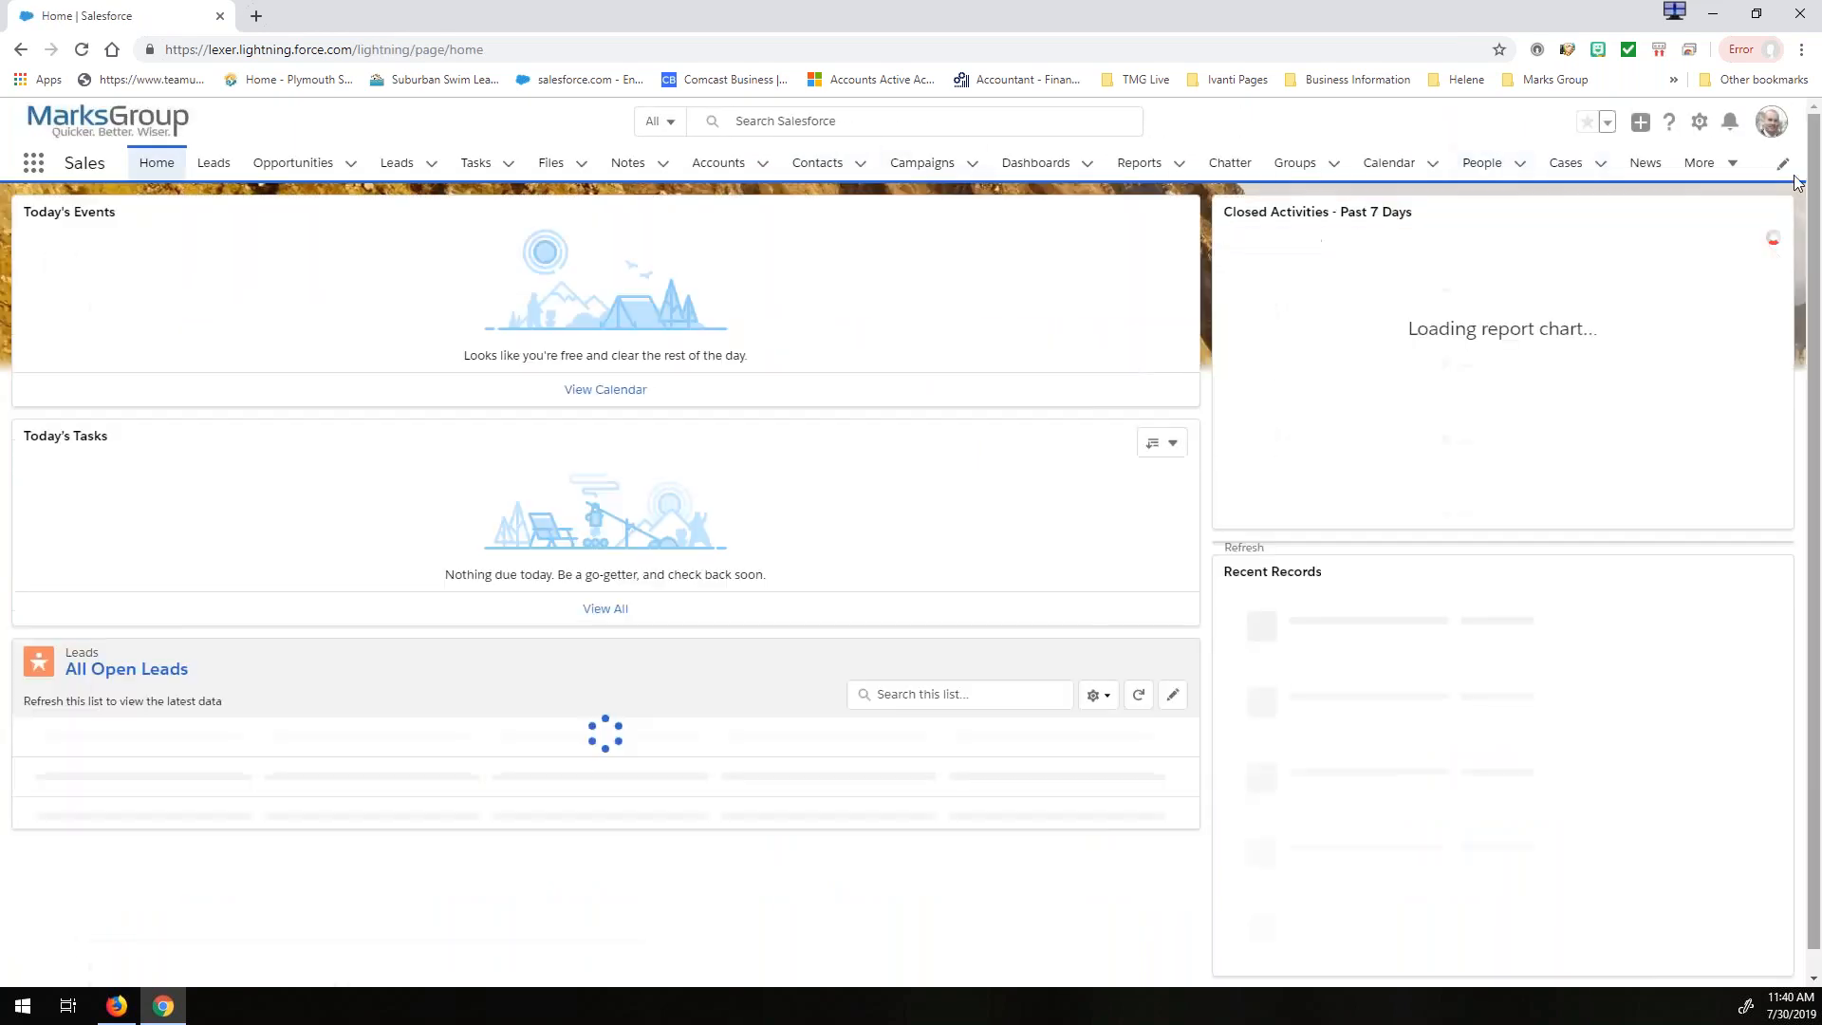
- Review the Sales app's navigation items without changing them, and switch to The Marks Group, P.C. app
left_click(1782, 169)
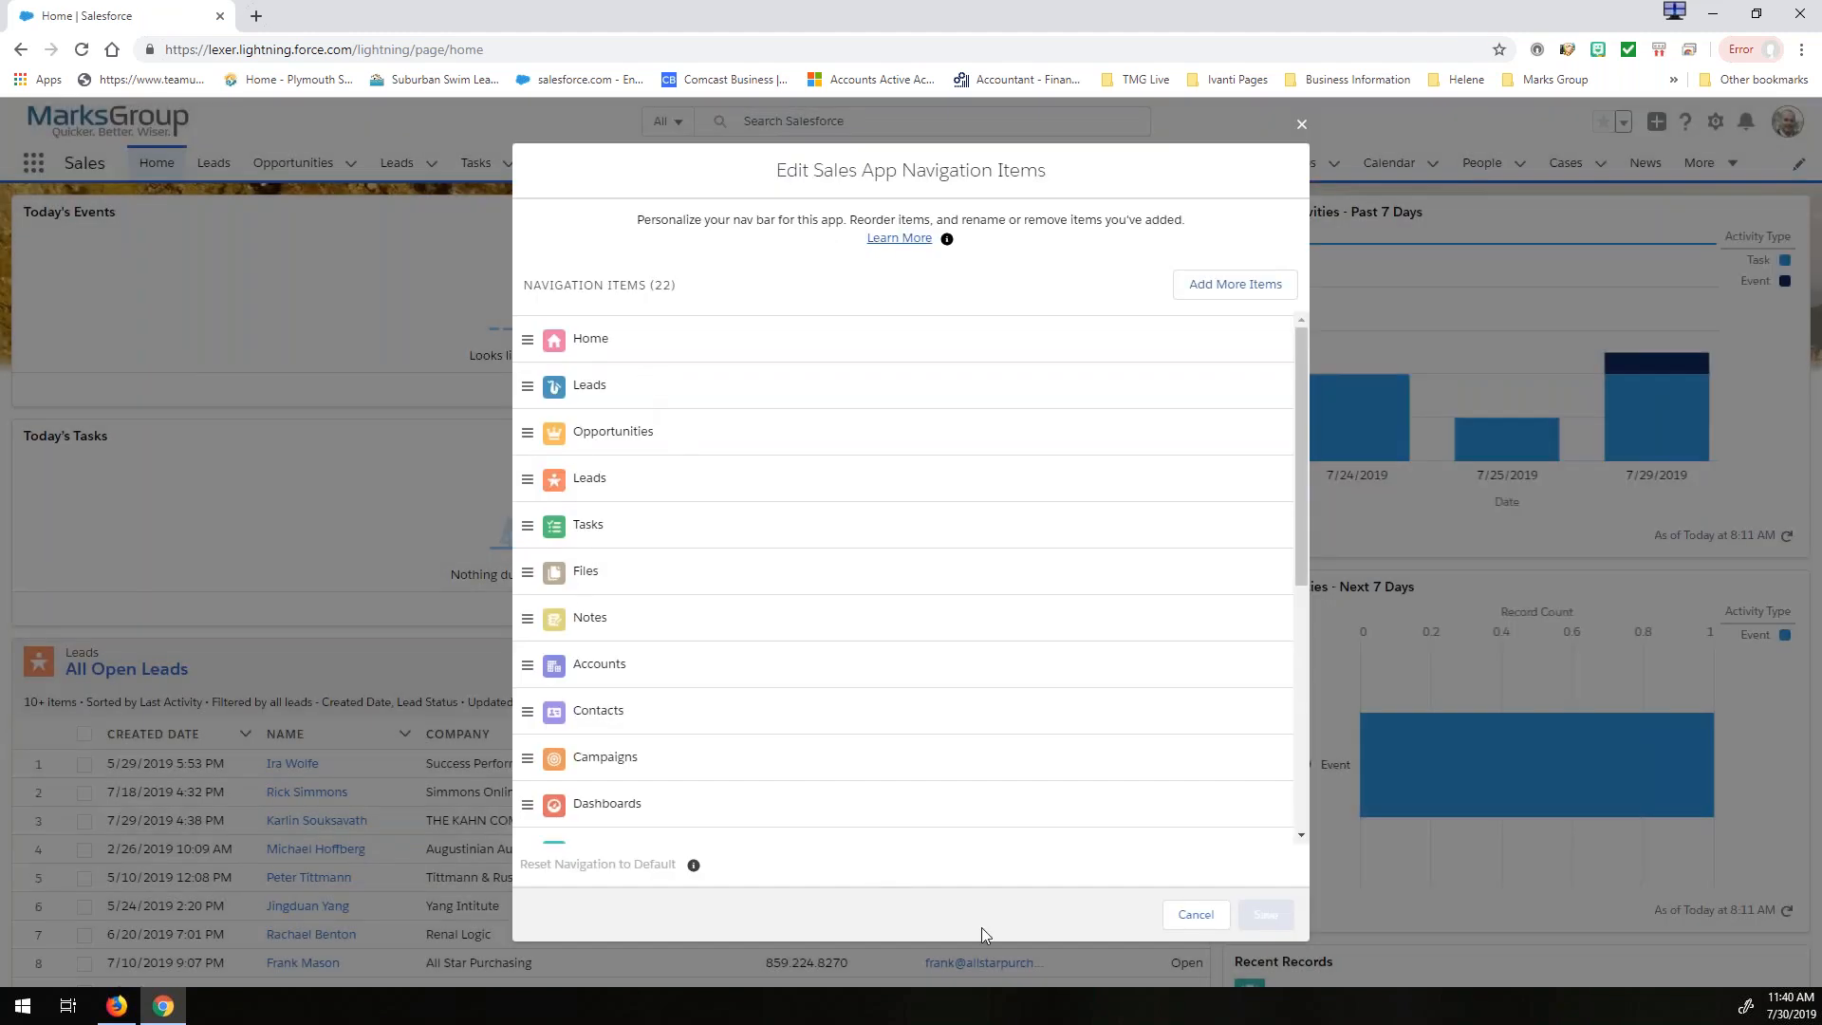
left_click(1188, 917)
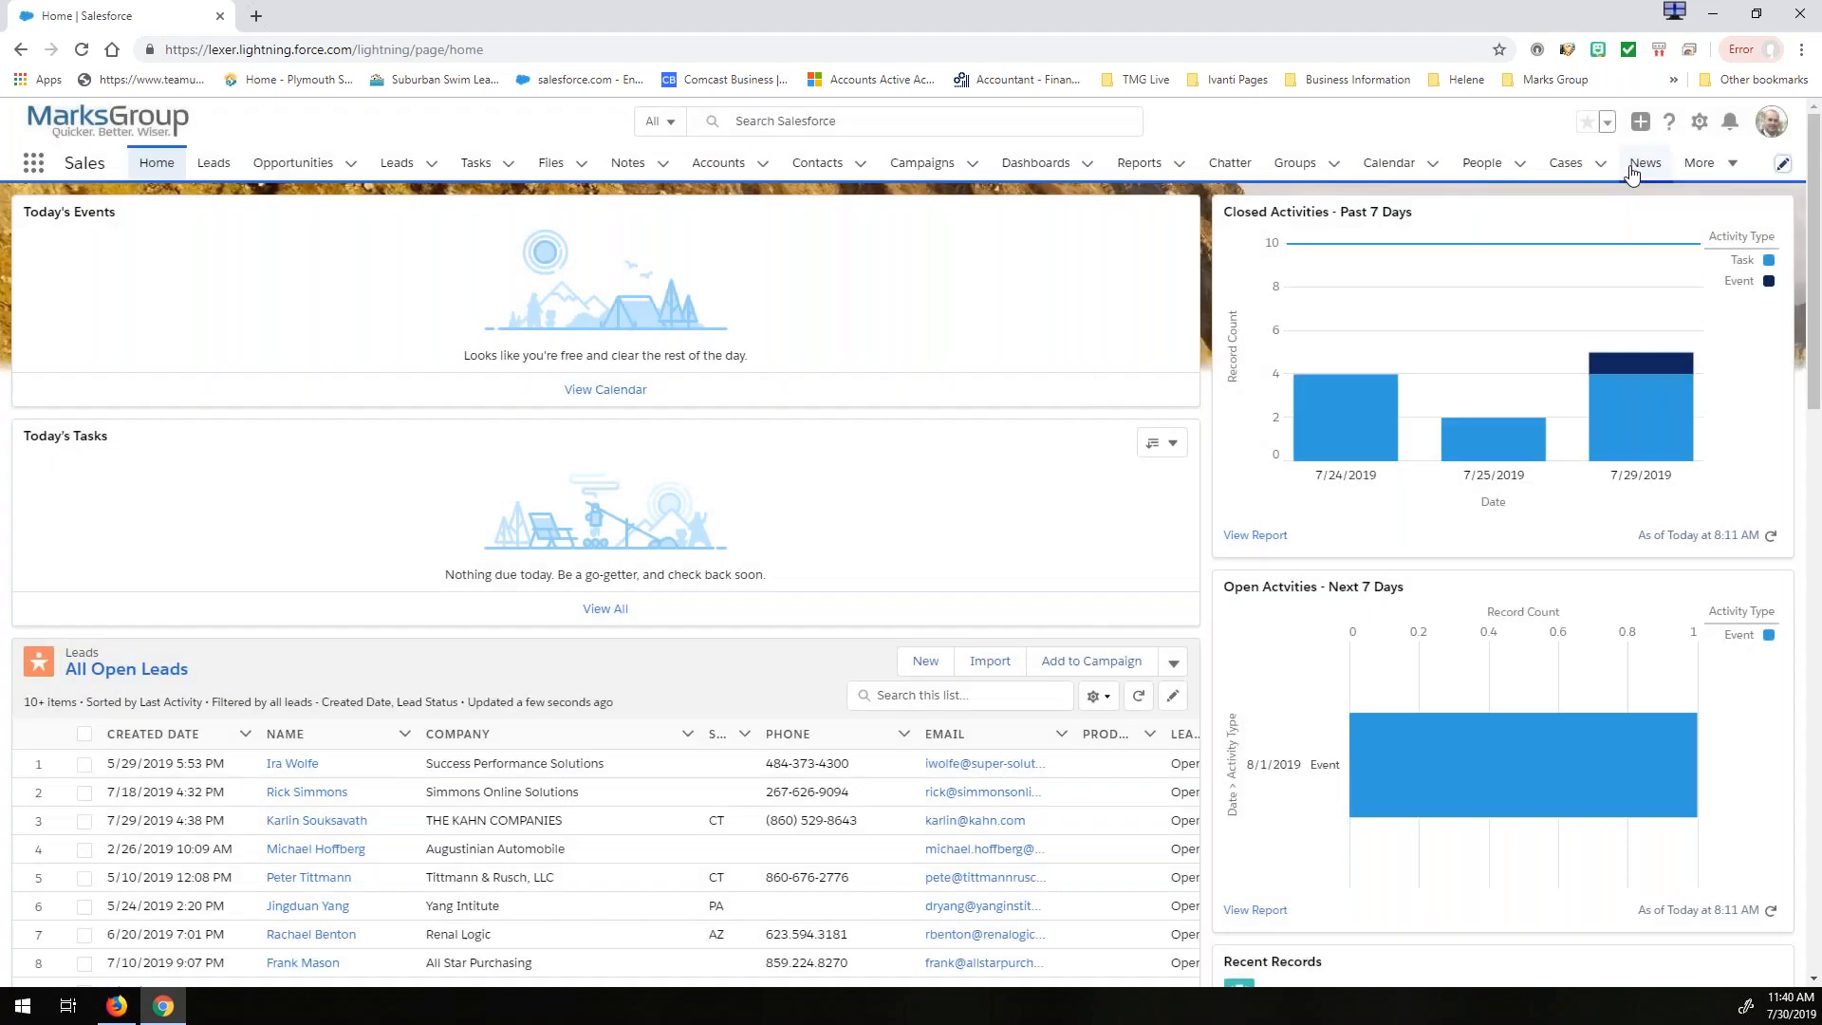
left_click(33, 163)
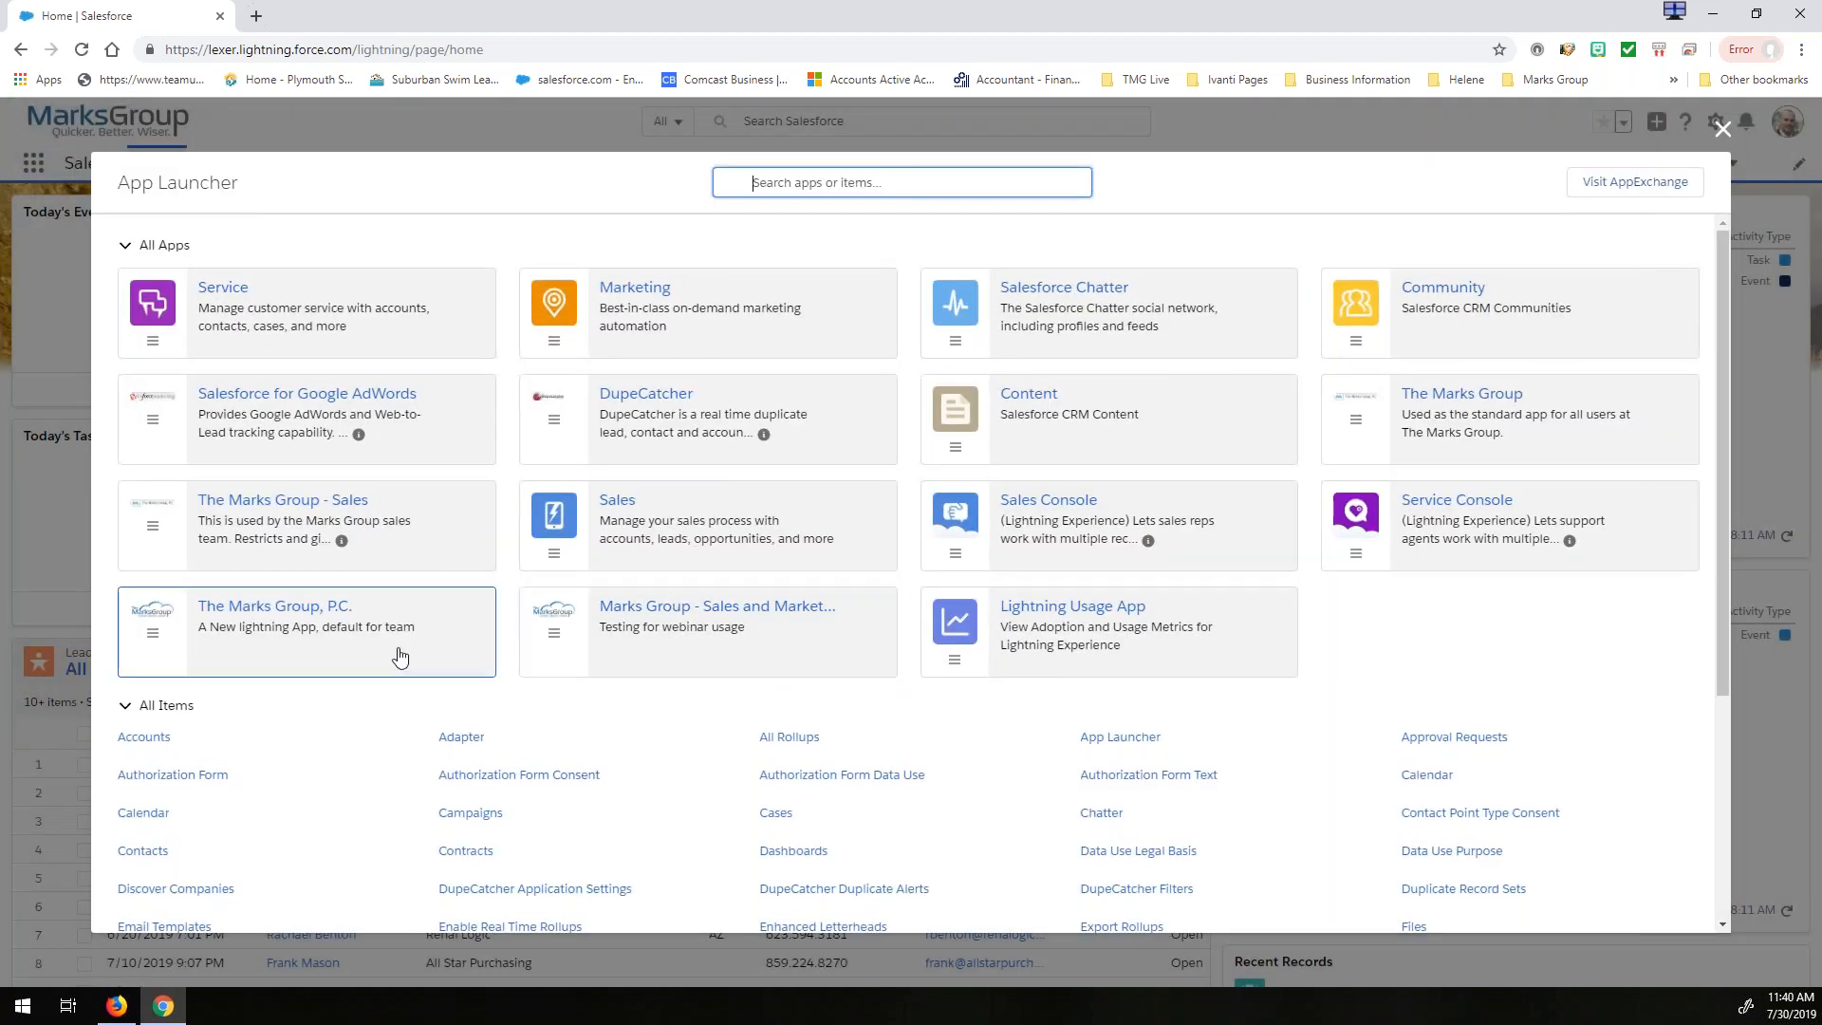
left_click(286, 624)
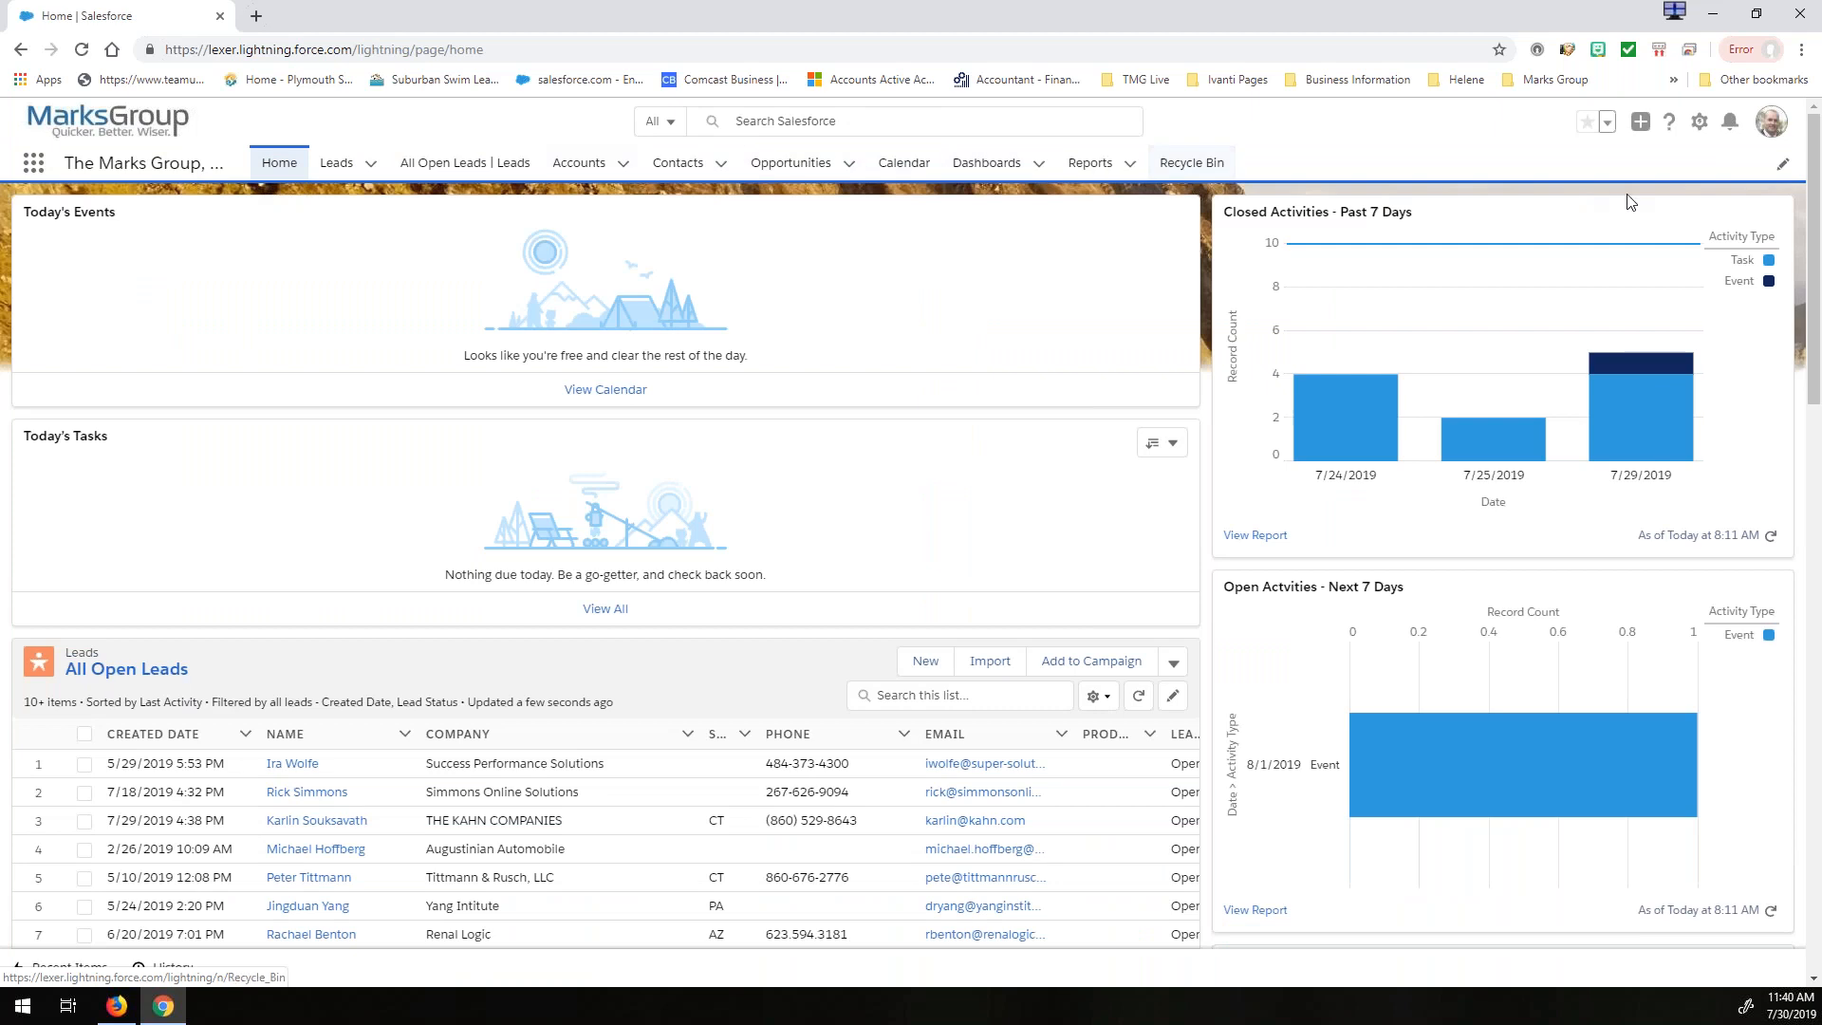
- Remove the All Open Leads | Leads item from The Marks Group, P.C. app's navigation items and save
left_click(1783, 164)
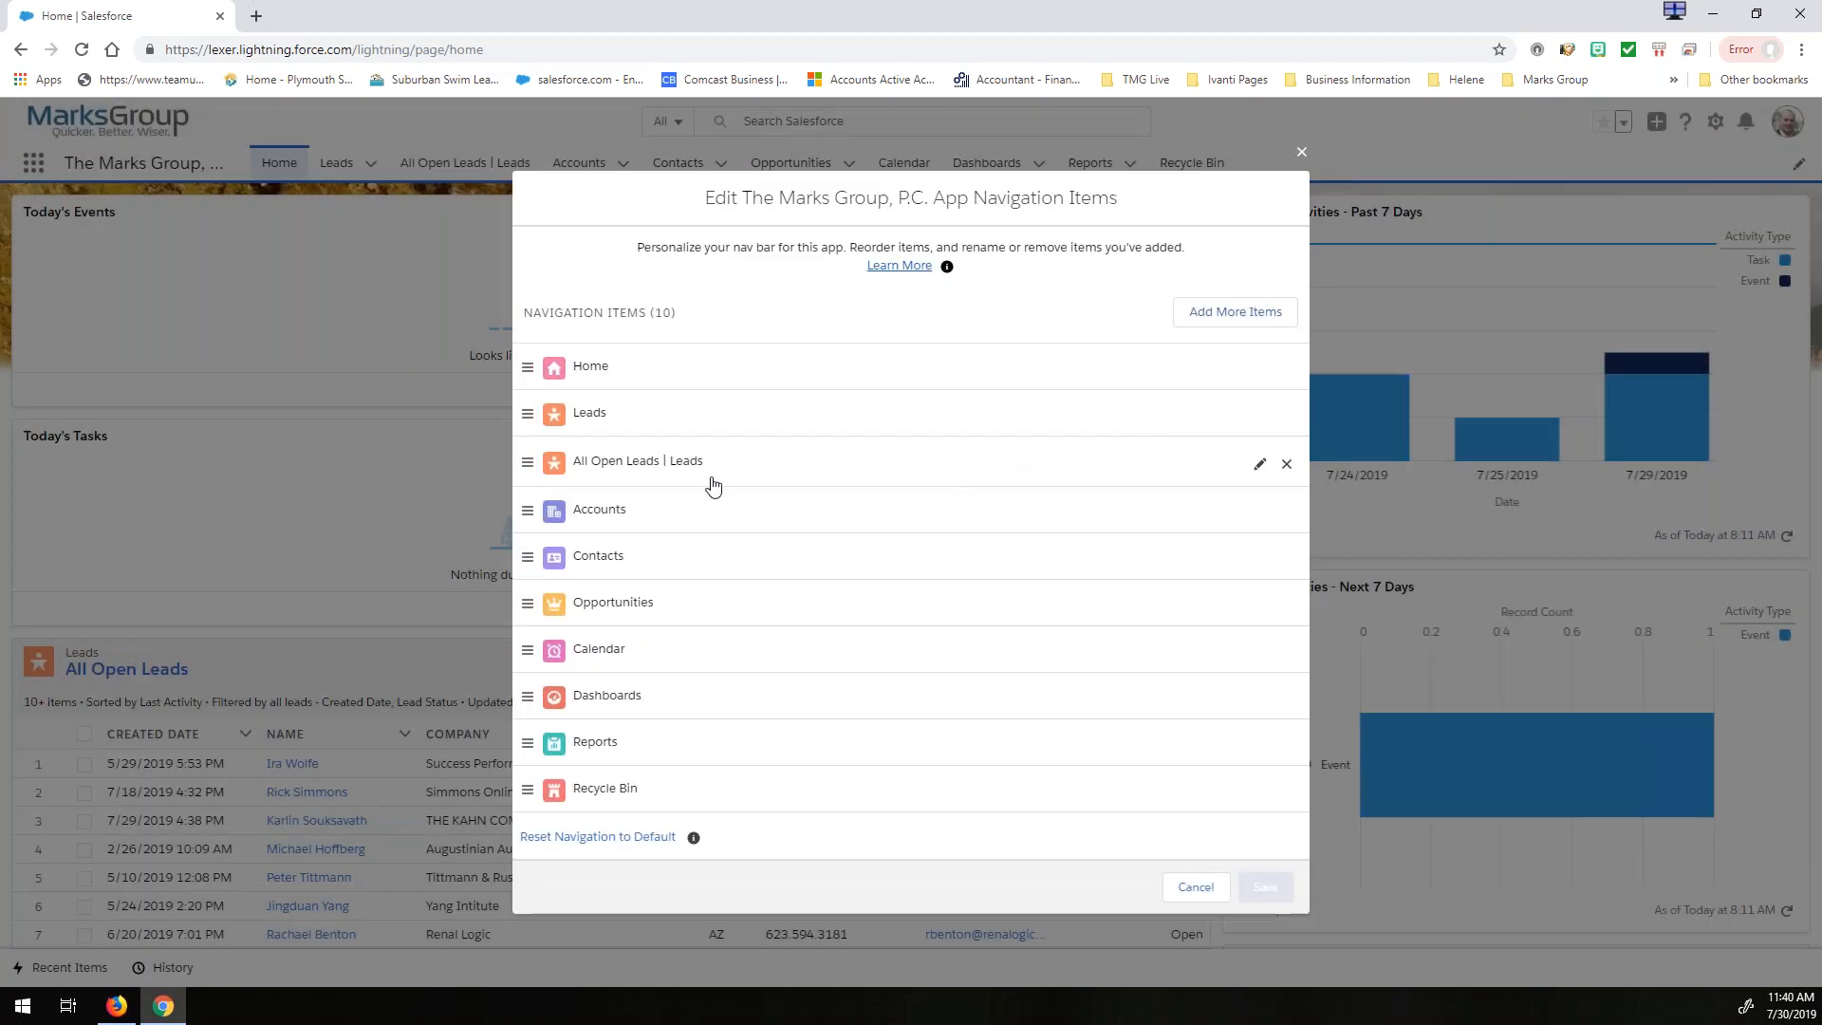
left_click(1288, 465)
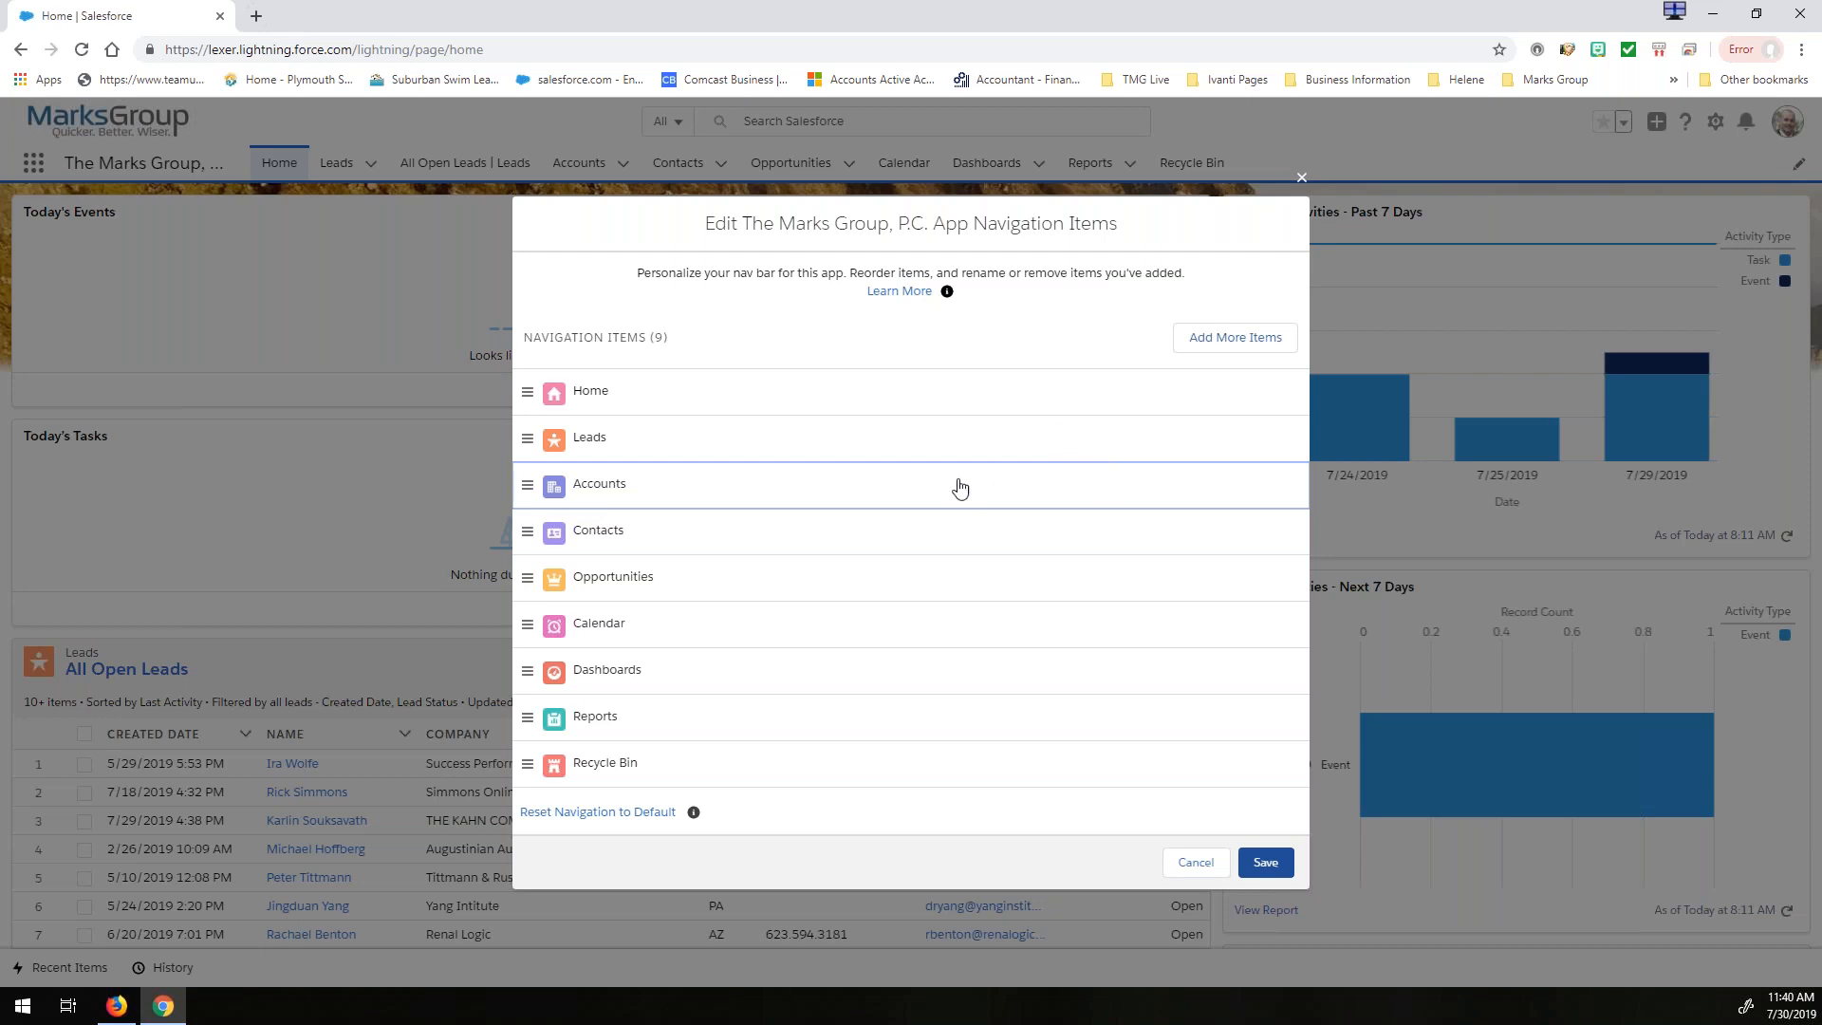
left_click(1267, 859)
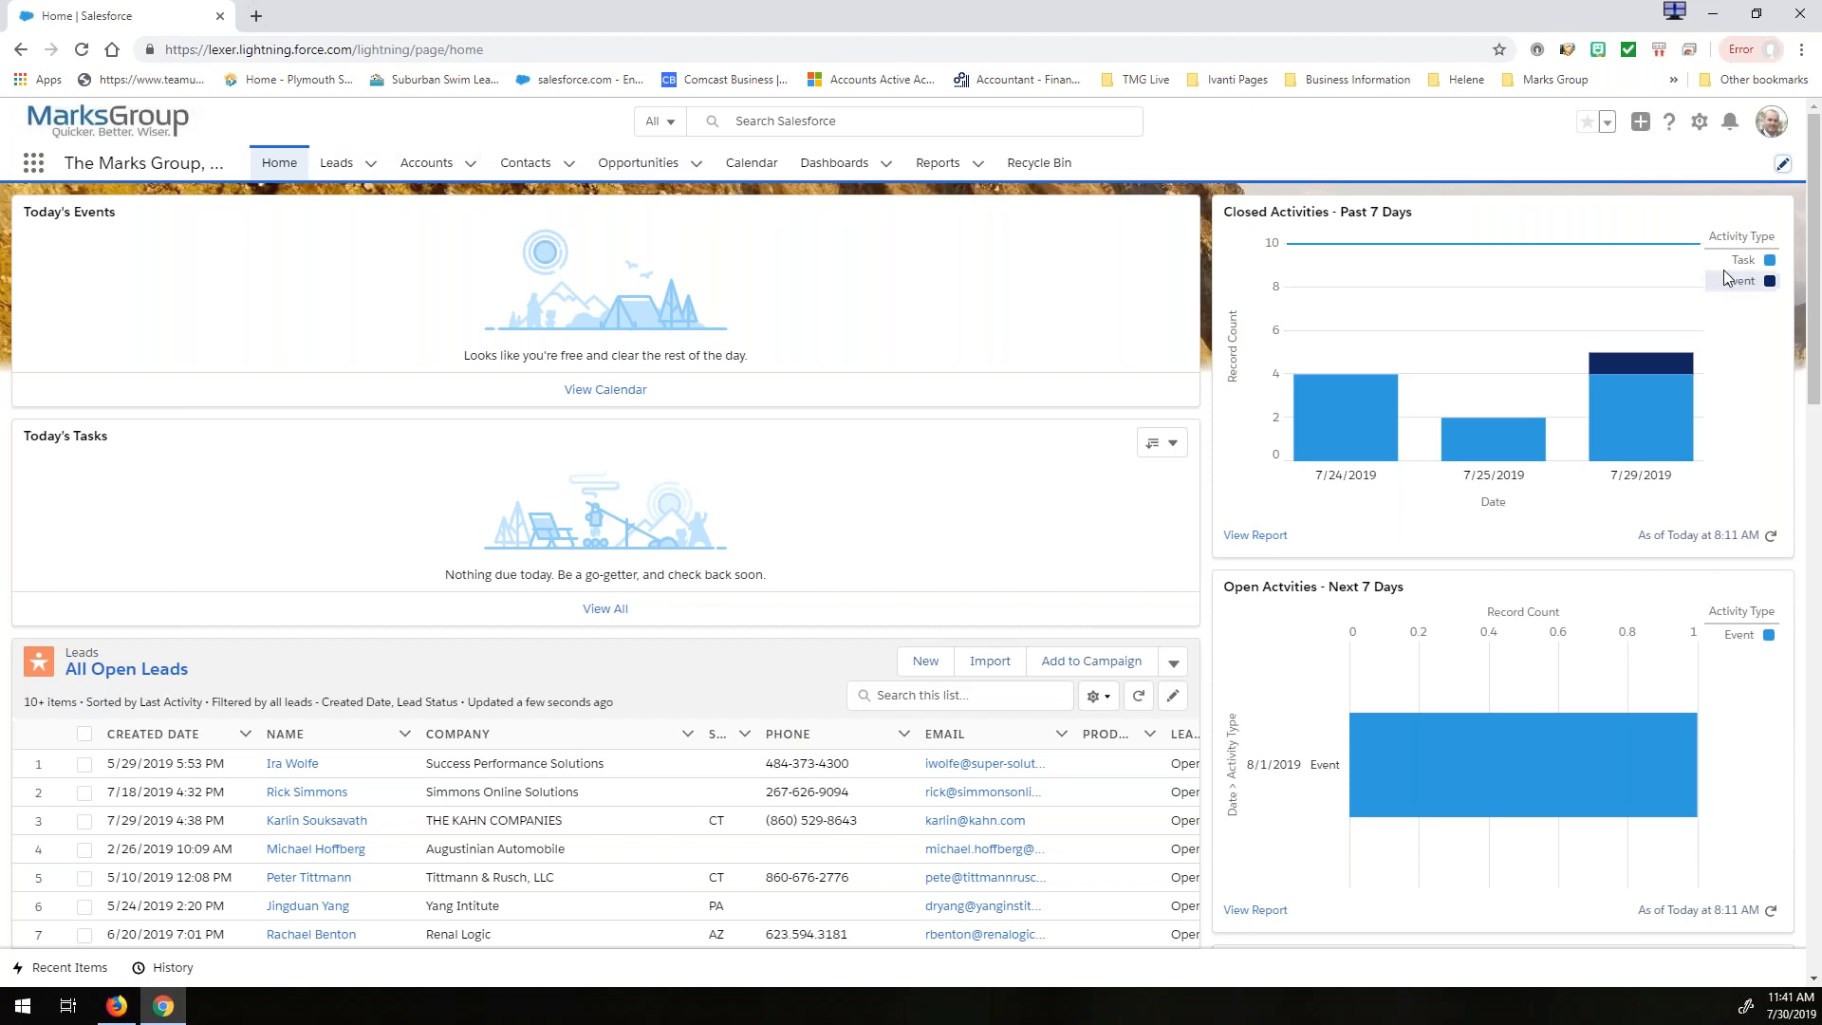
- Reorder the navigation items so Leads follows Opportunities and Calendar follows Dashboards, save, and review the saved order
left_click(1783, 164)
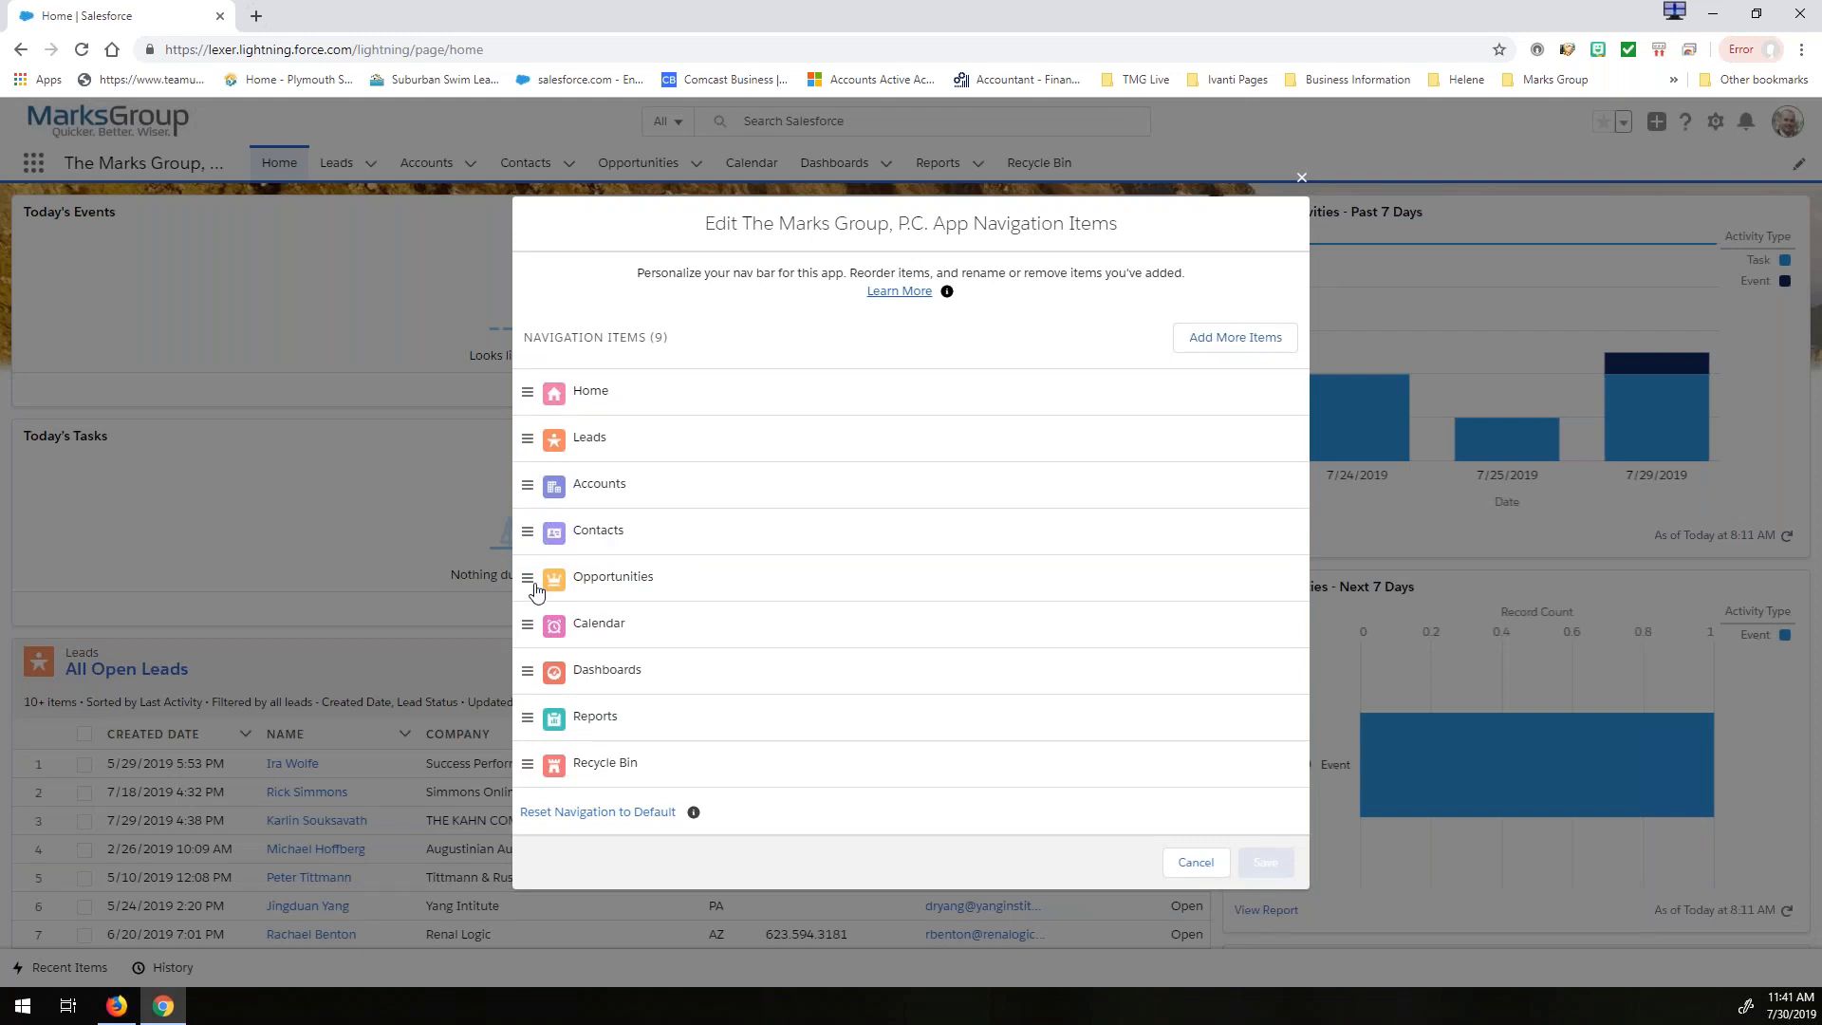
left_click_drag(528, 436, 536, 551)
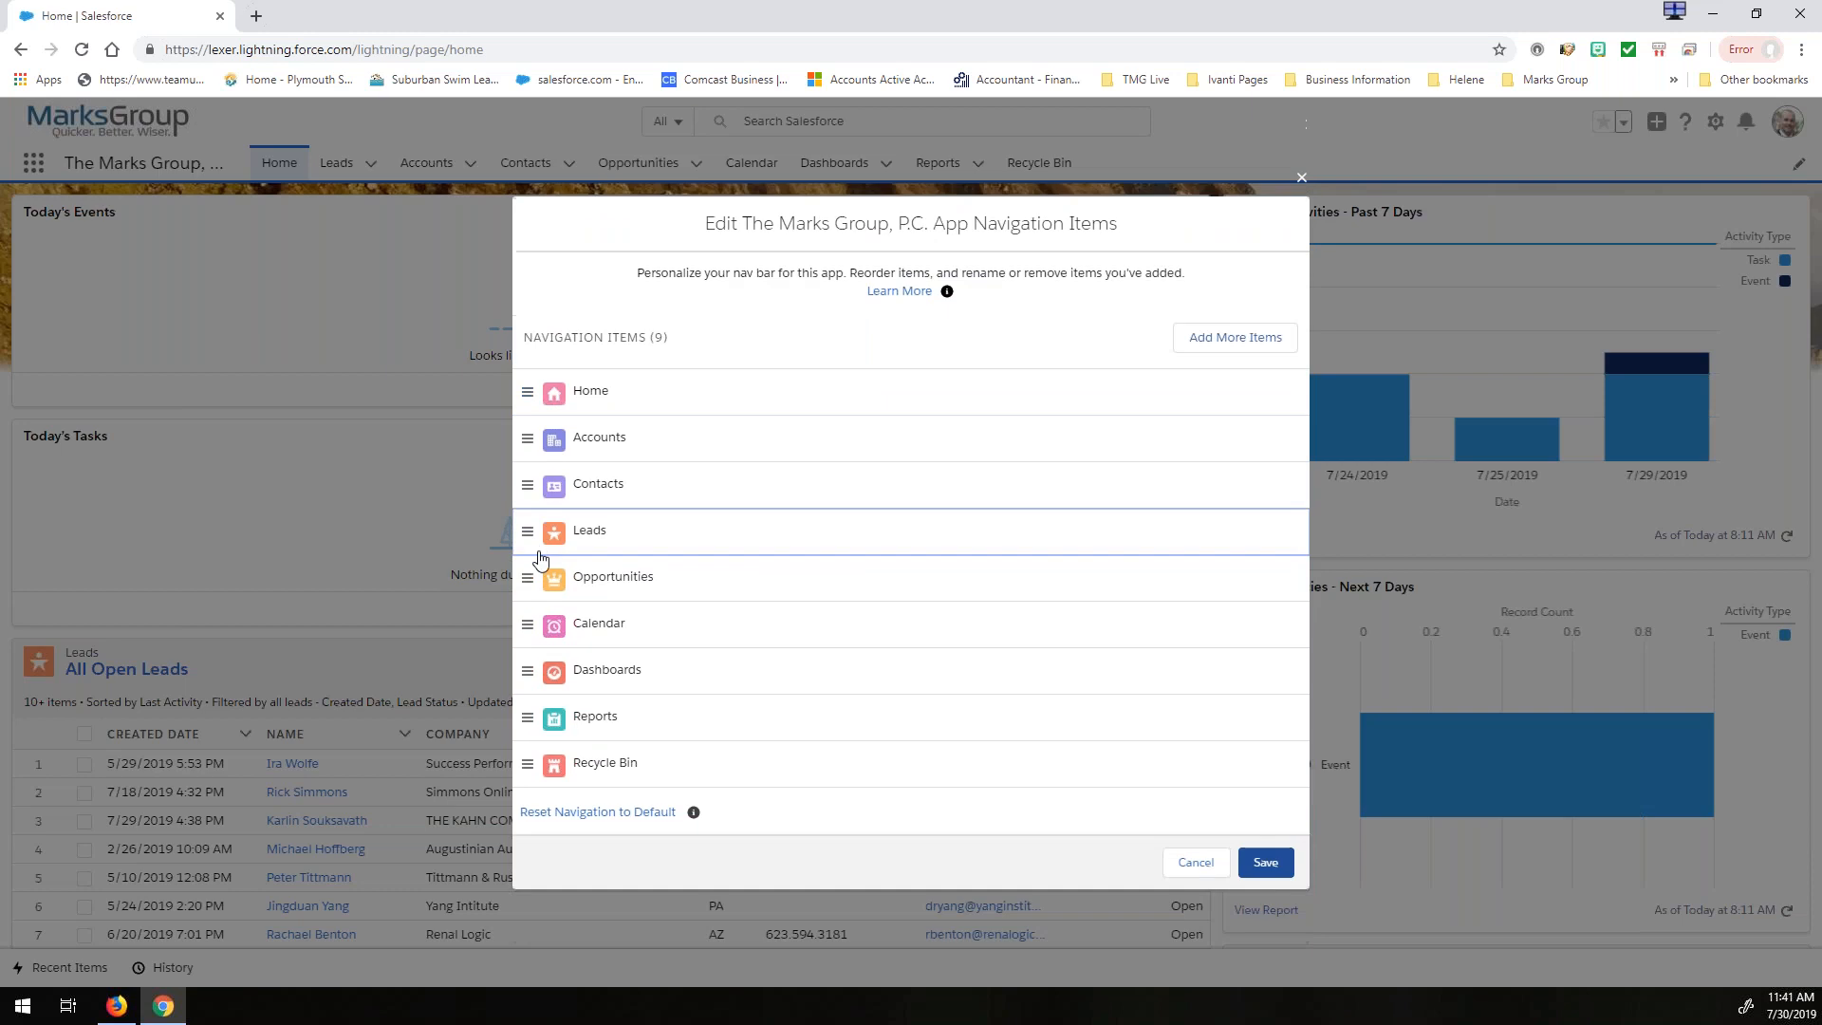
left_click_drag(528, 587, 528, 513)
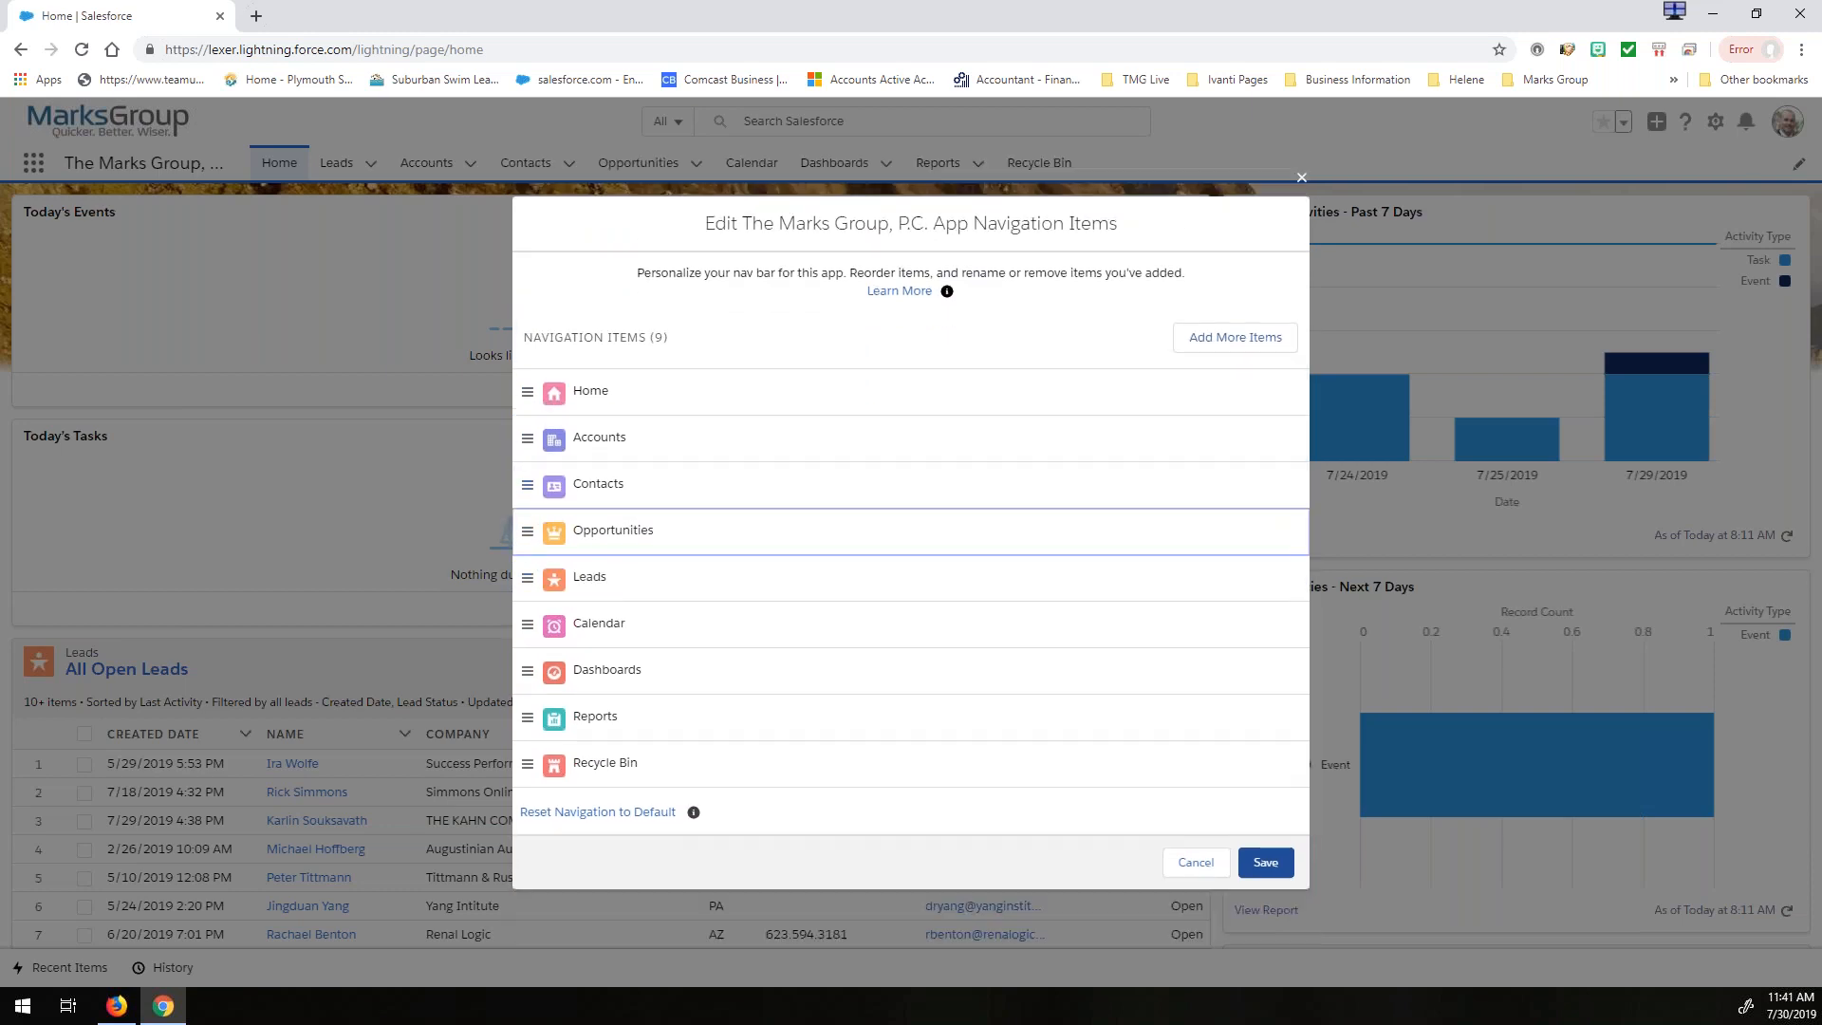
left_click_drag(528, 623, 532, 676)
left_click(1266, 861)
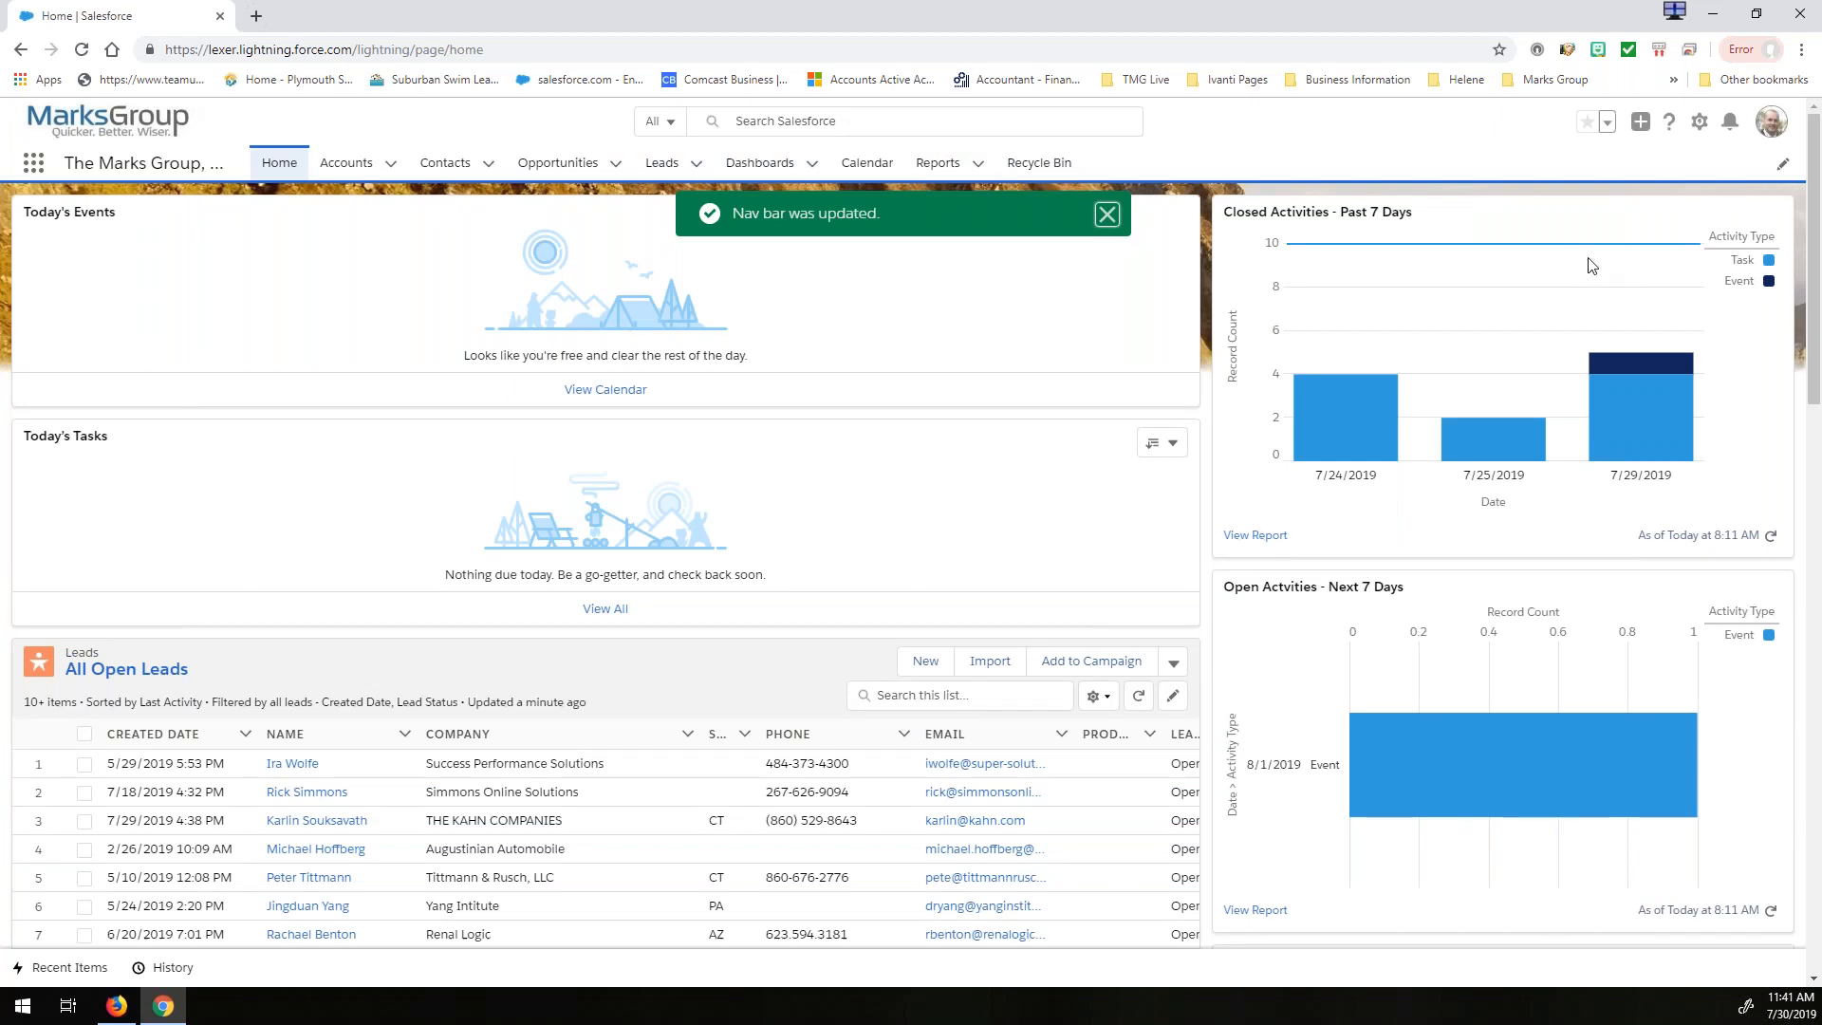
left_click(1784, 167)
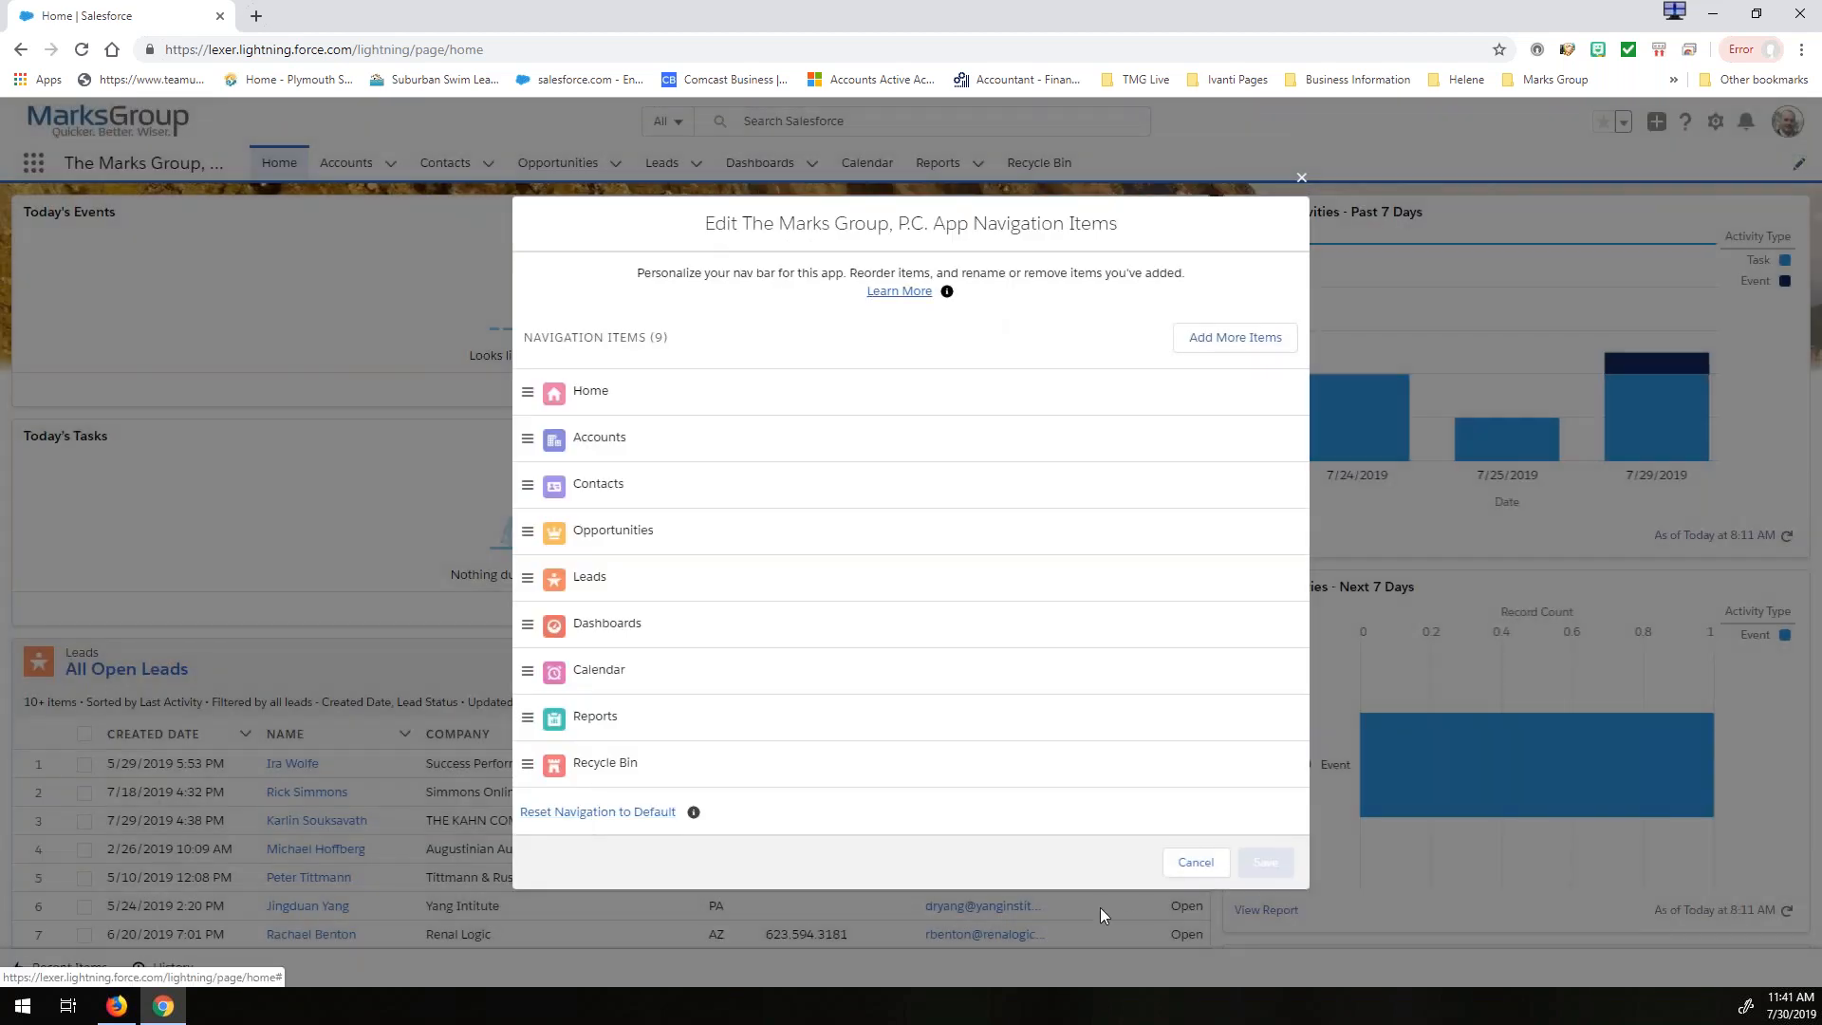
left_click(1196, 863)
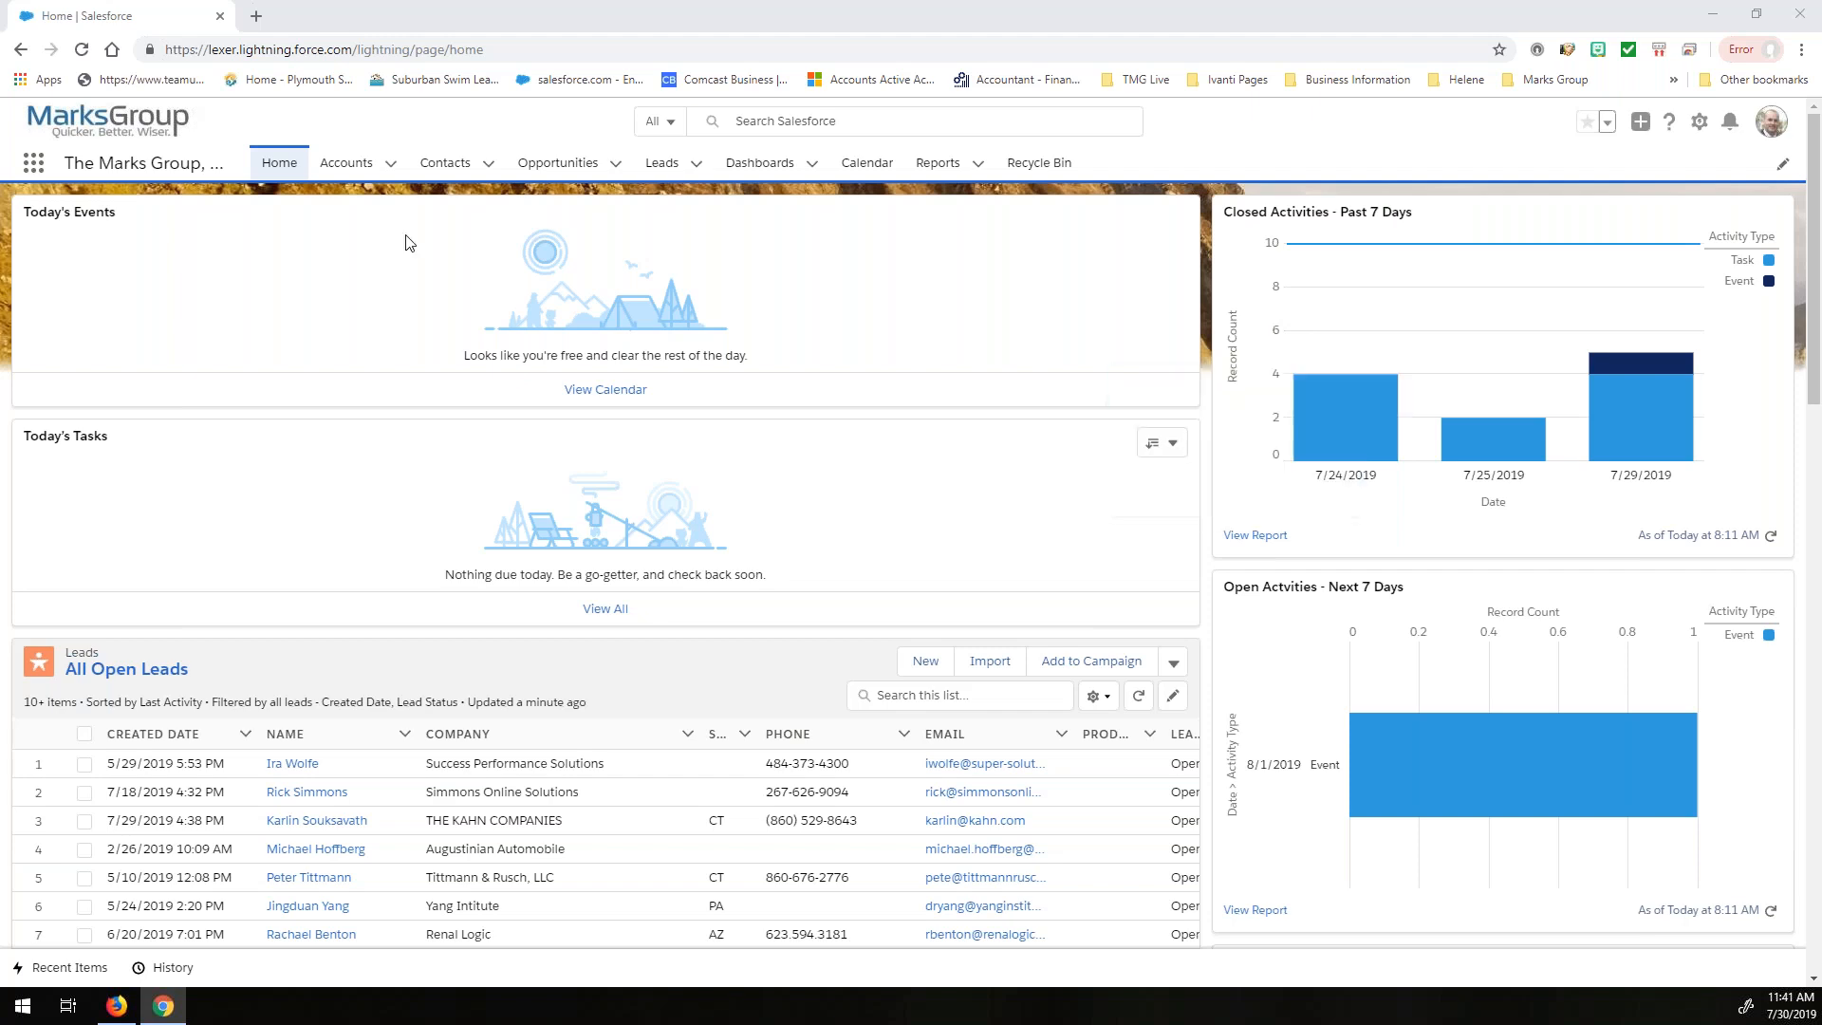
- Open the Leads page and switch its list view to All Open Leads
left_click(662, 162)
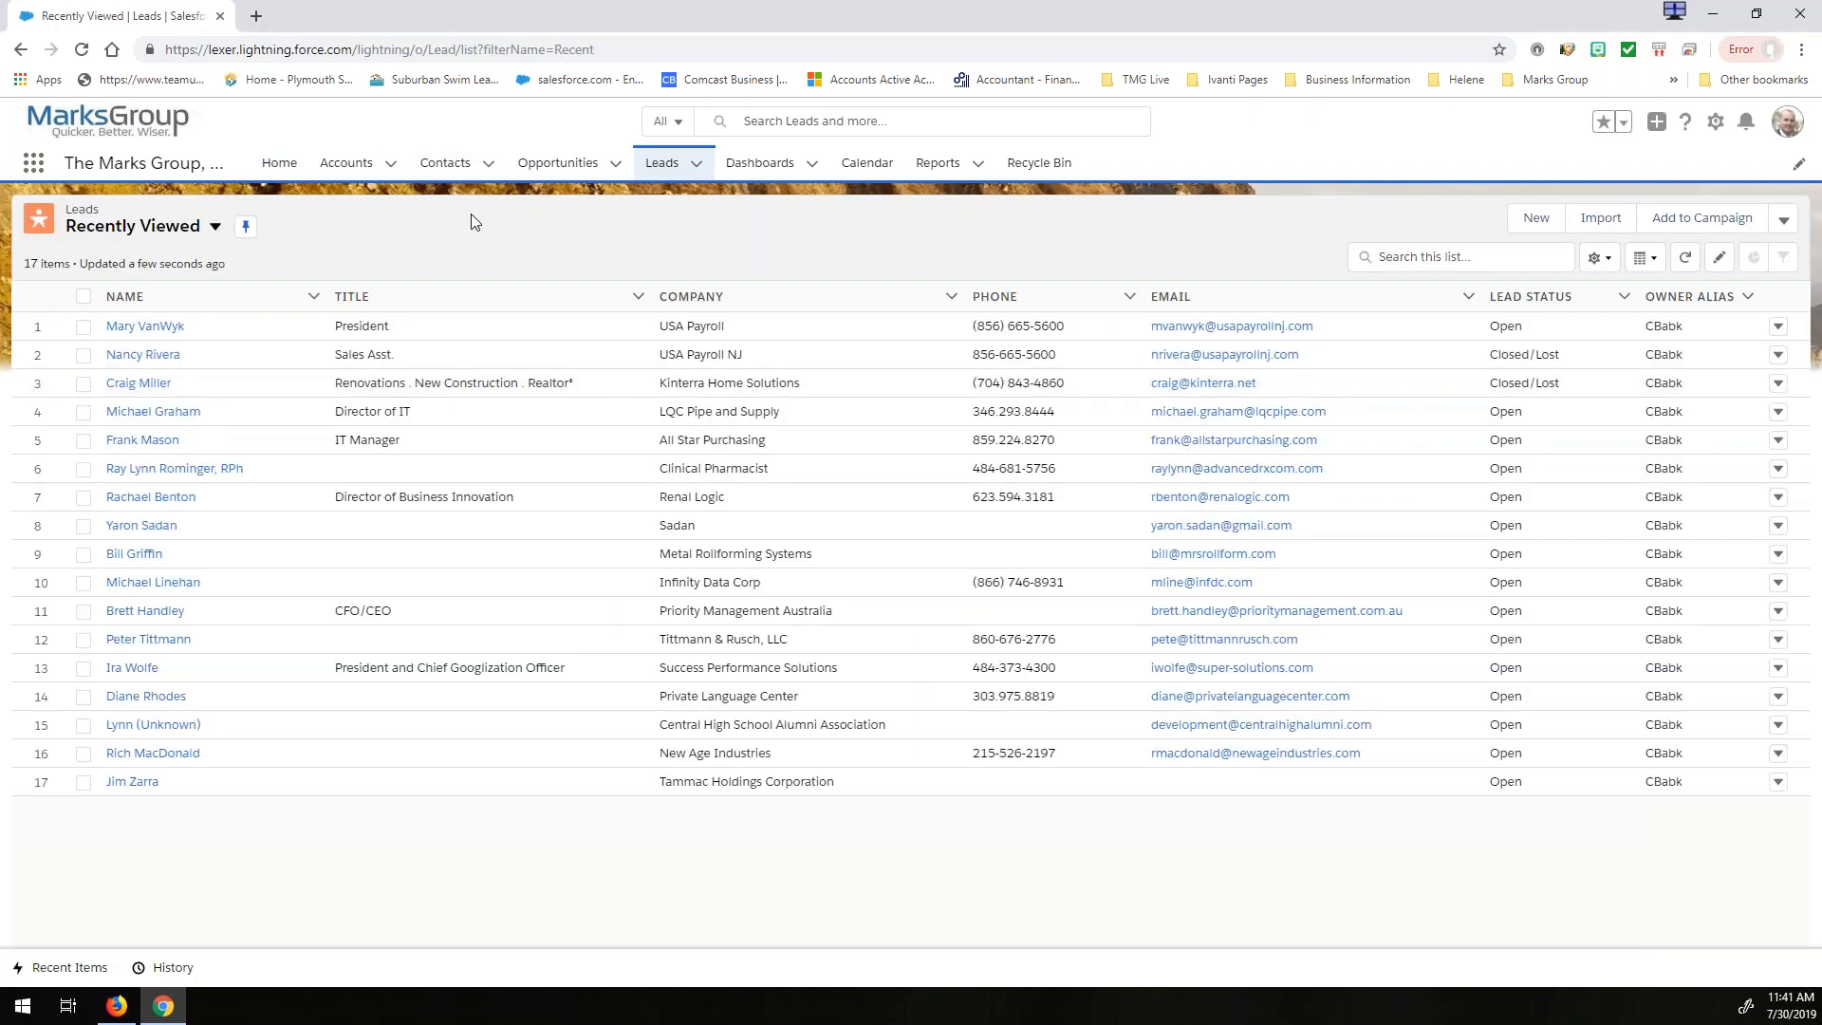
left_click(697, 164)
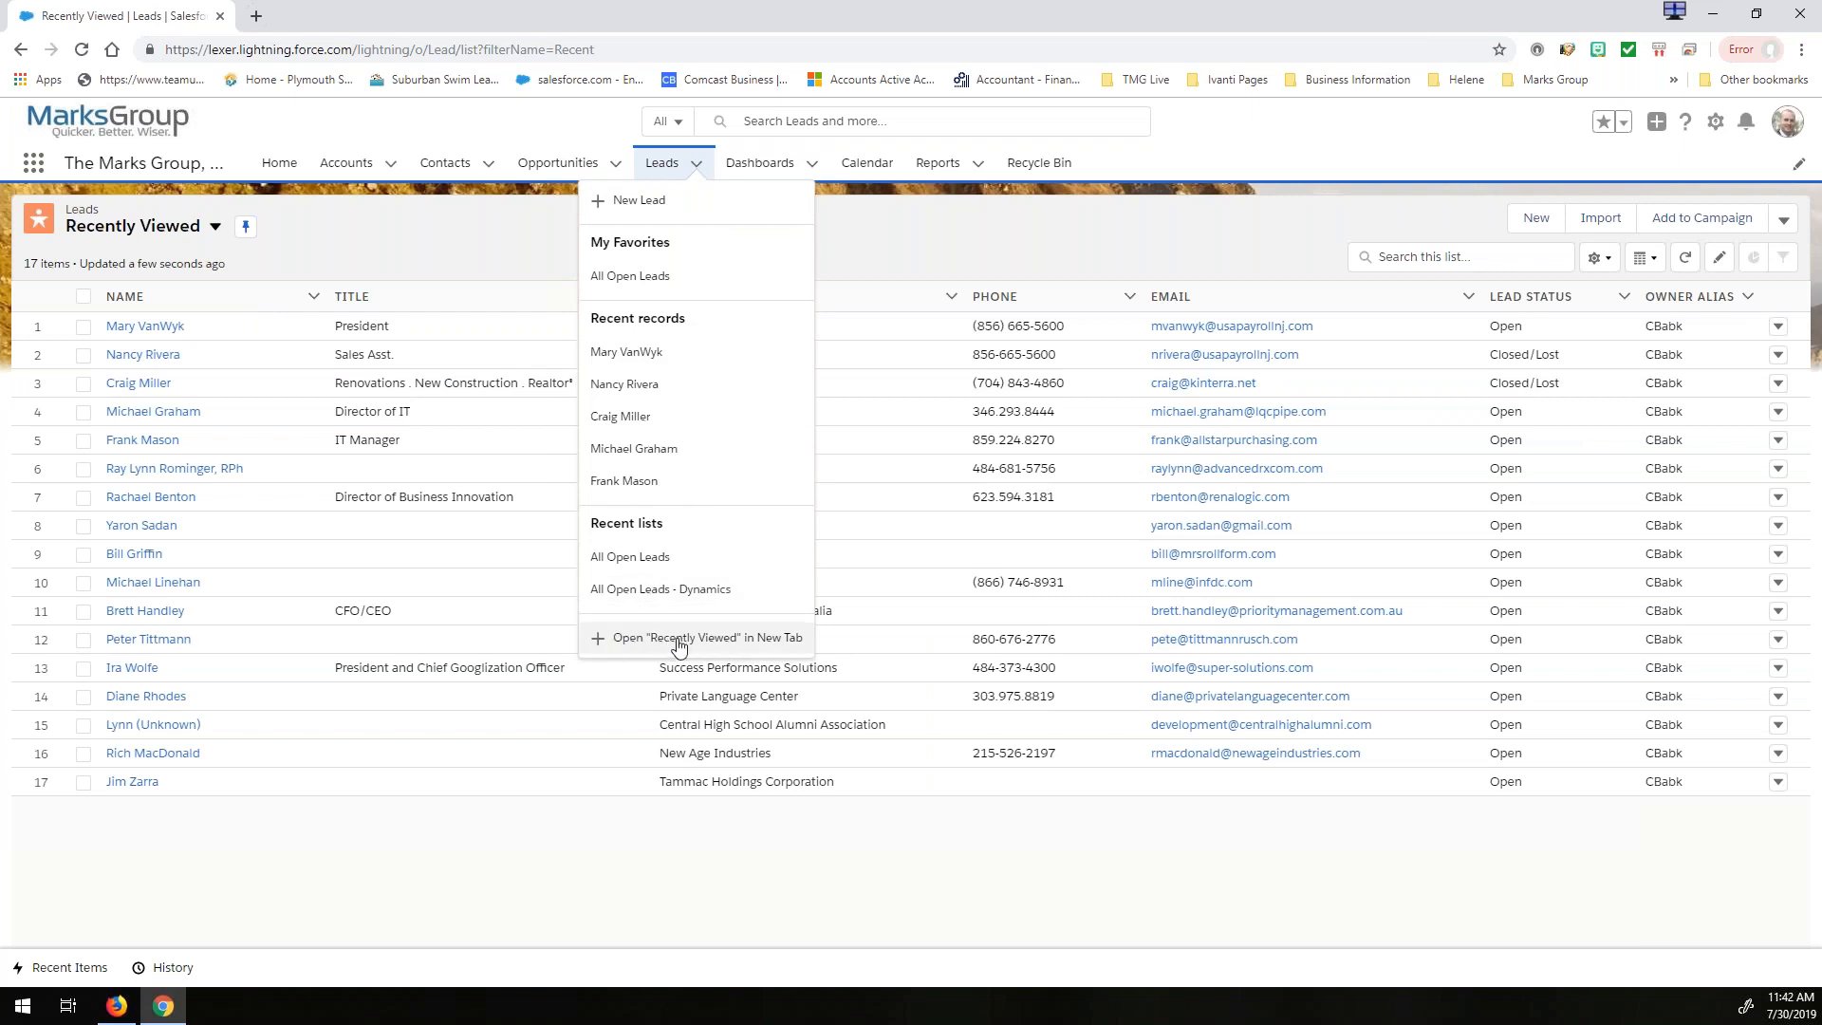
left_click(408, 238)
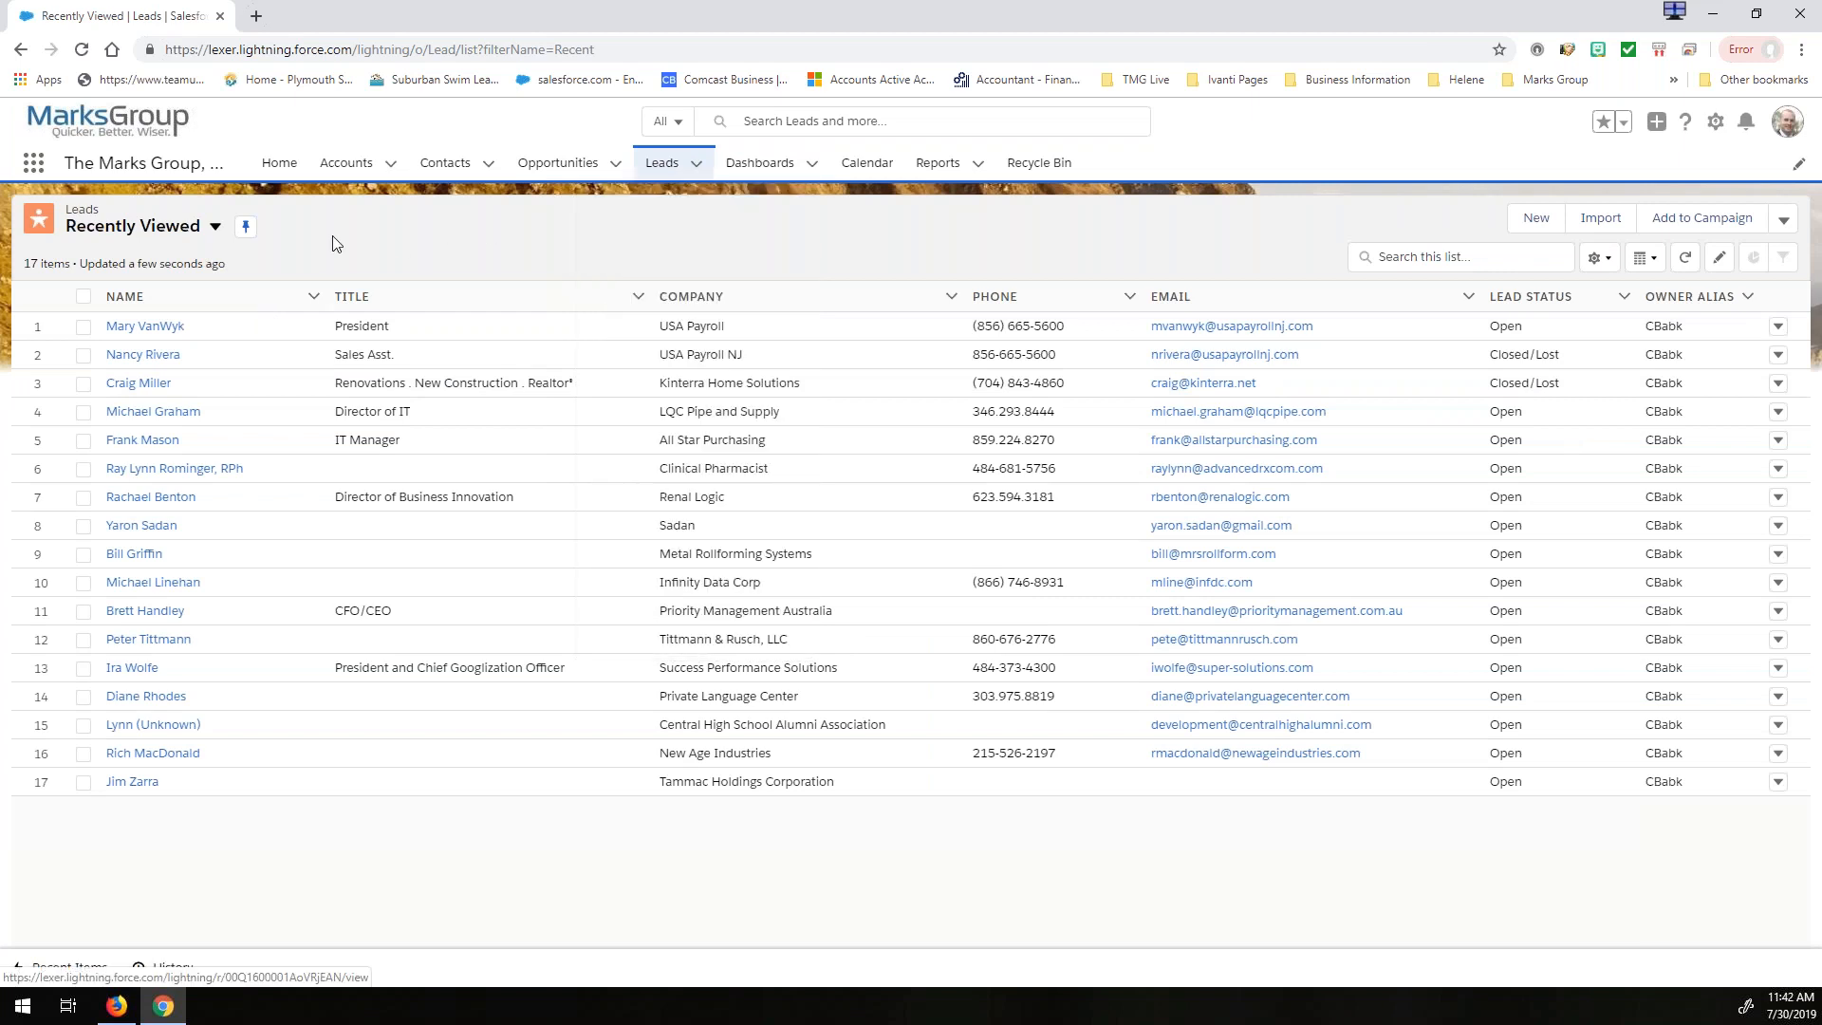
left_click(197, 231)
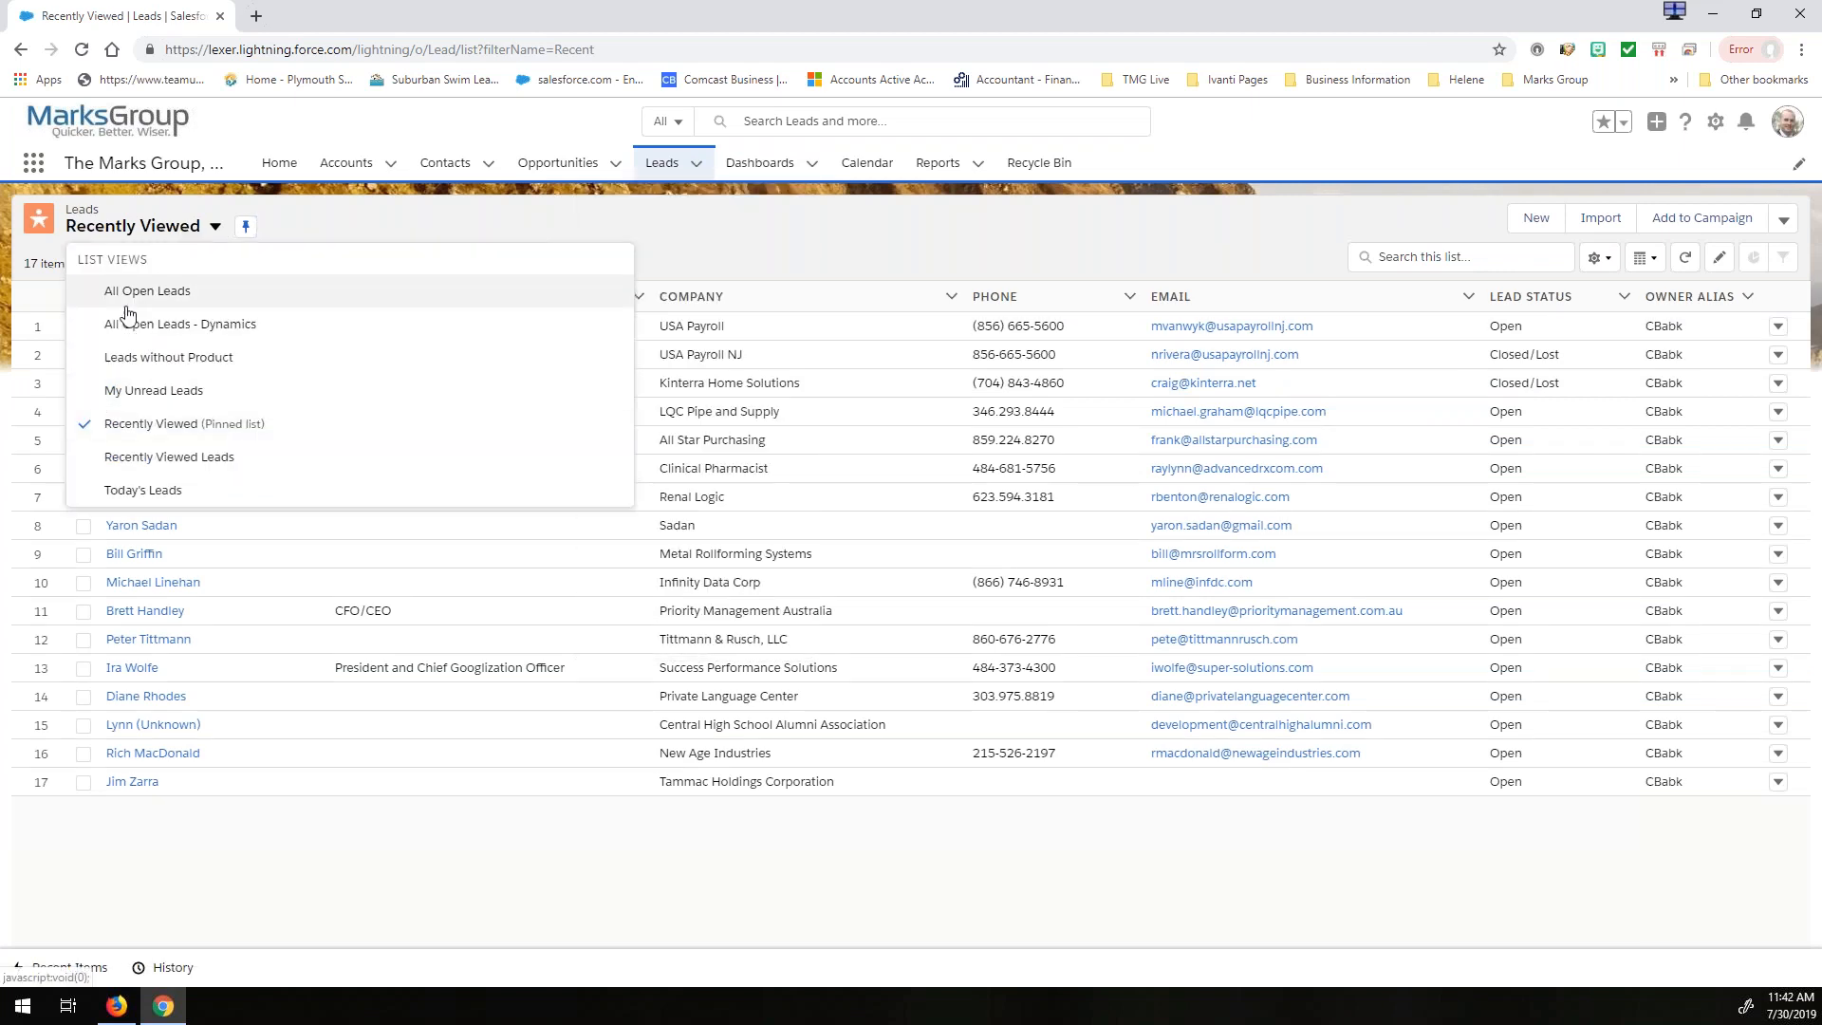
left_click(136, 298)
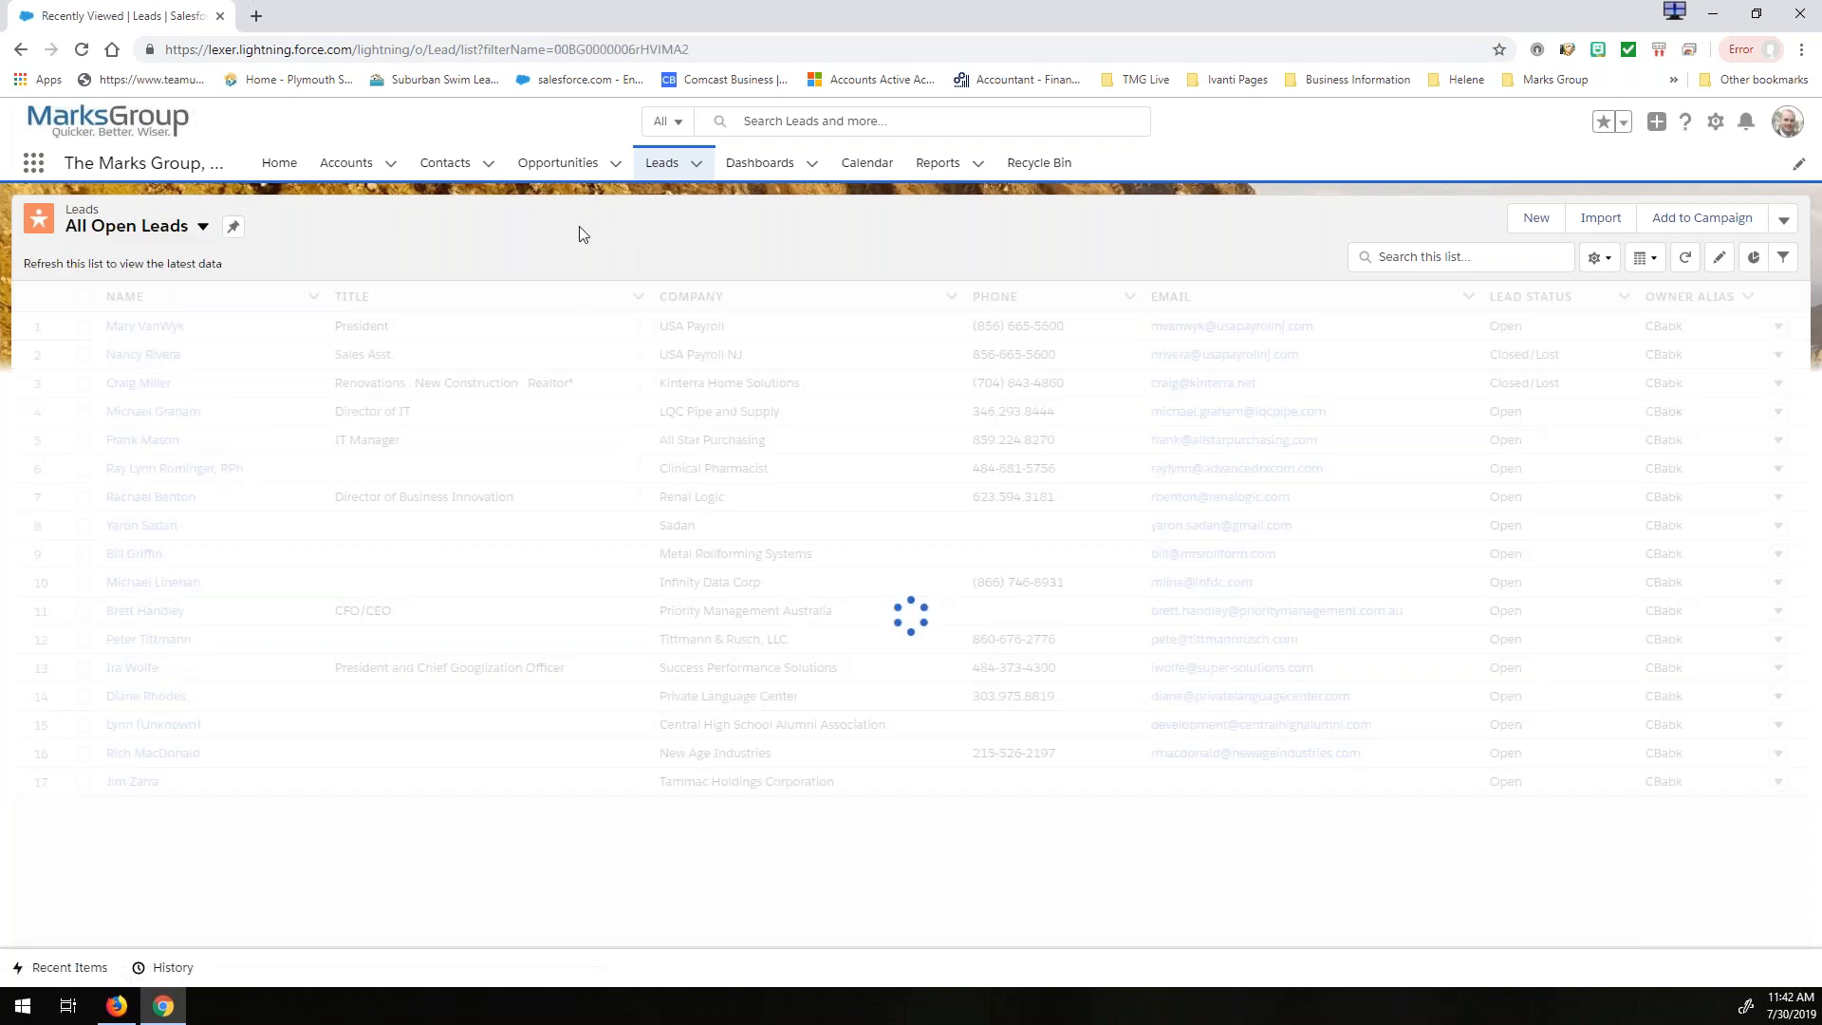
- Open the All Open Leads list as a temporary navigation item and add it permanently to the navigation bar
left_click(696, 164)
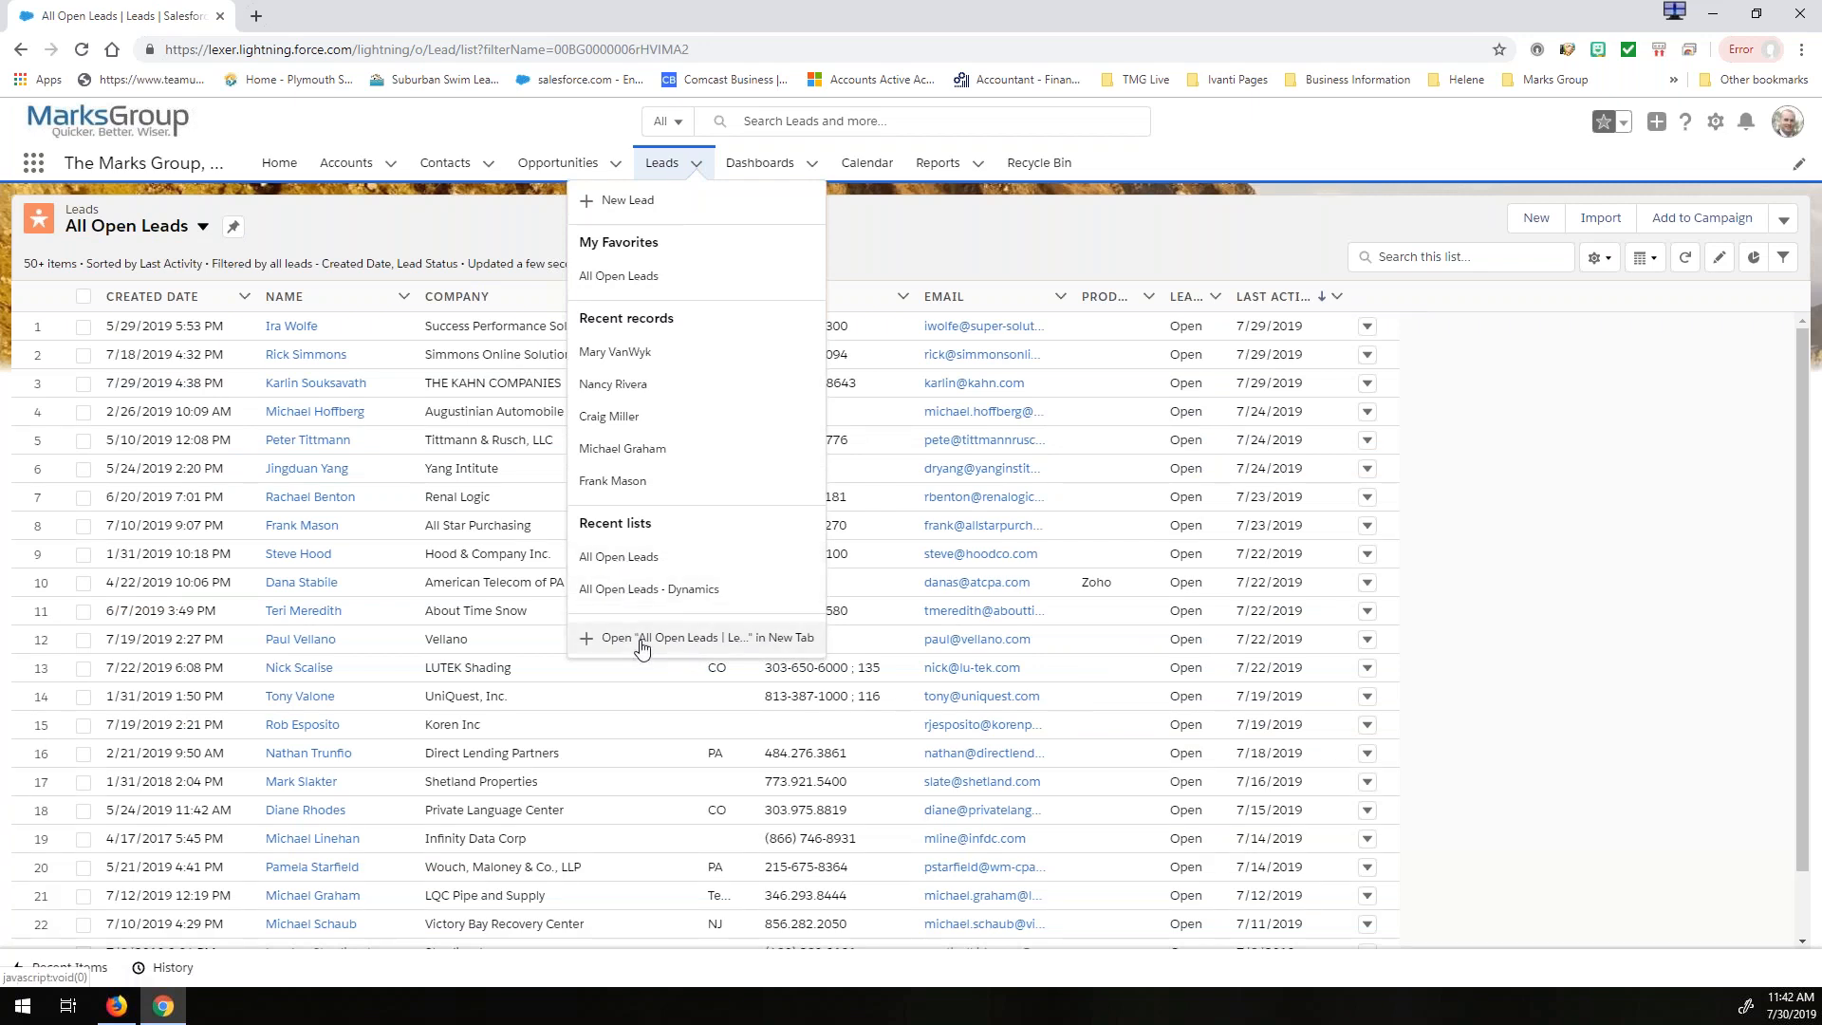
left_click(747, 646)
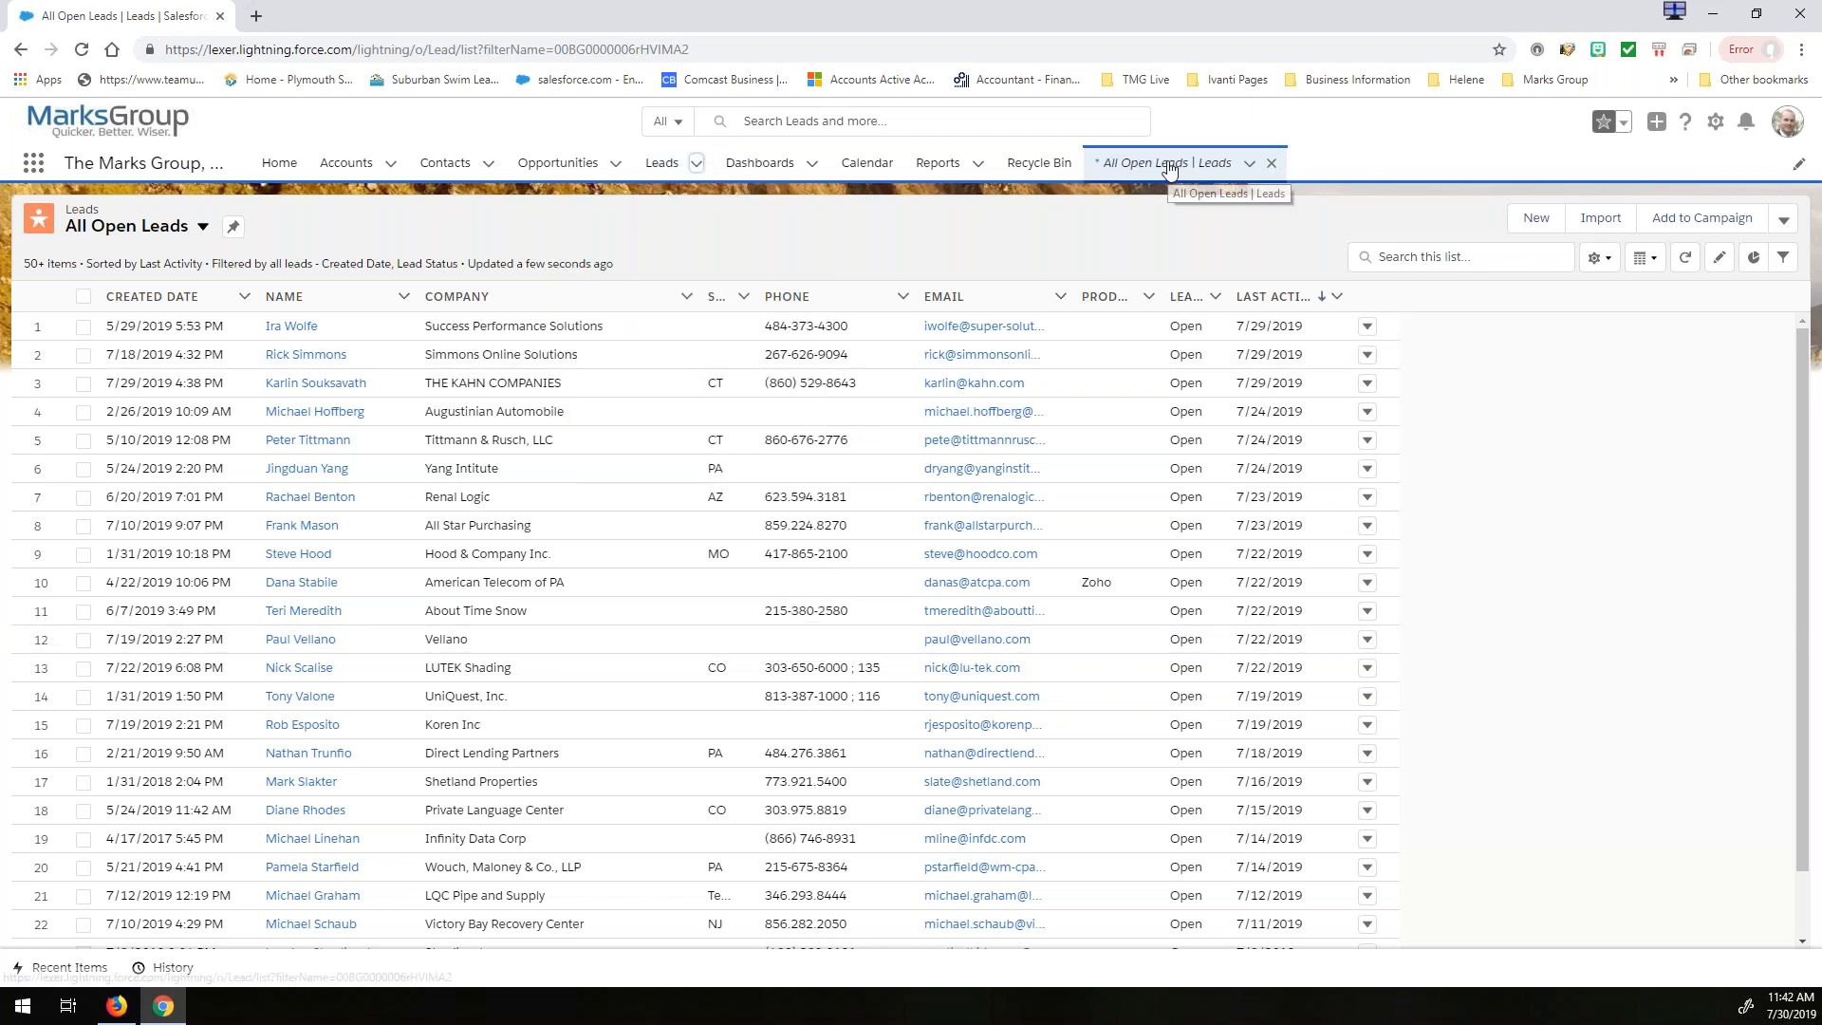
left_click(1024, 174)
left_click(943, 172)
left_click(1117, 174)
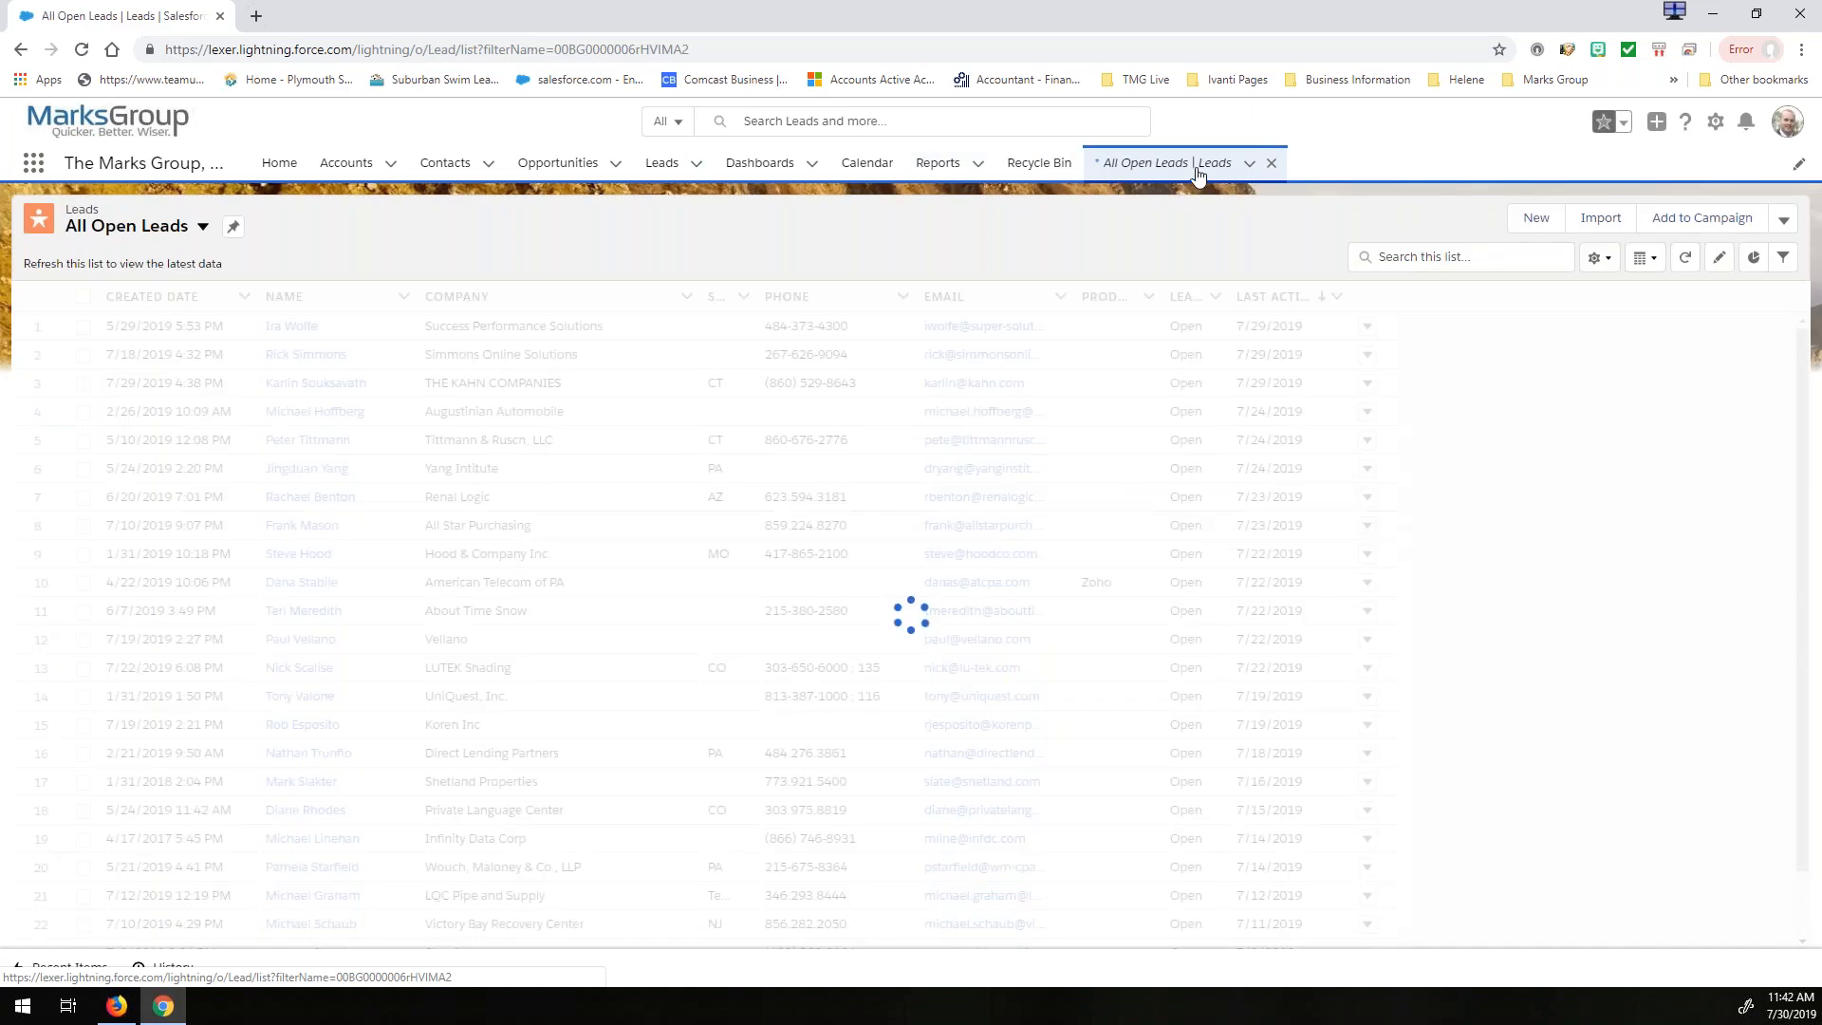
left_click(1249, 166)
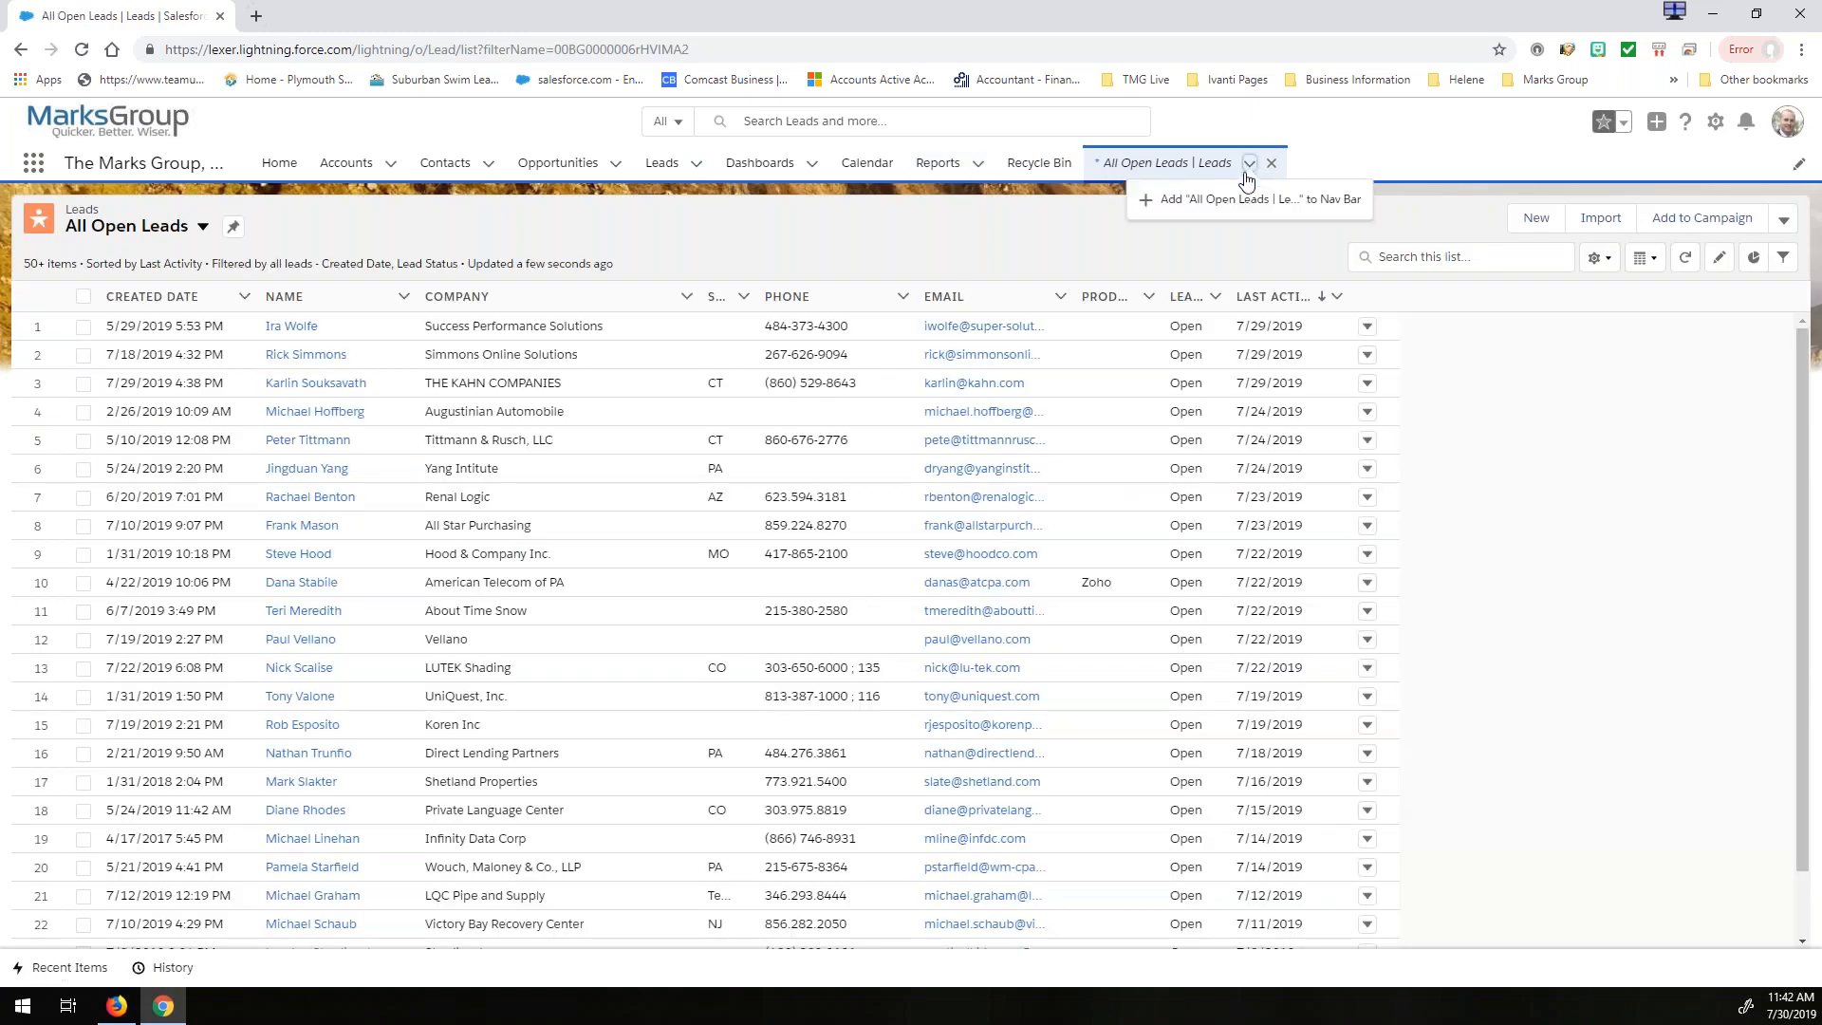
left_click(1197, 202)
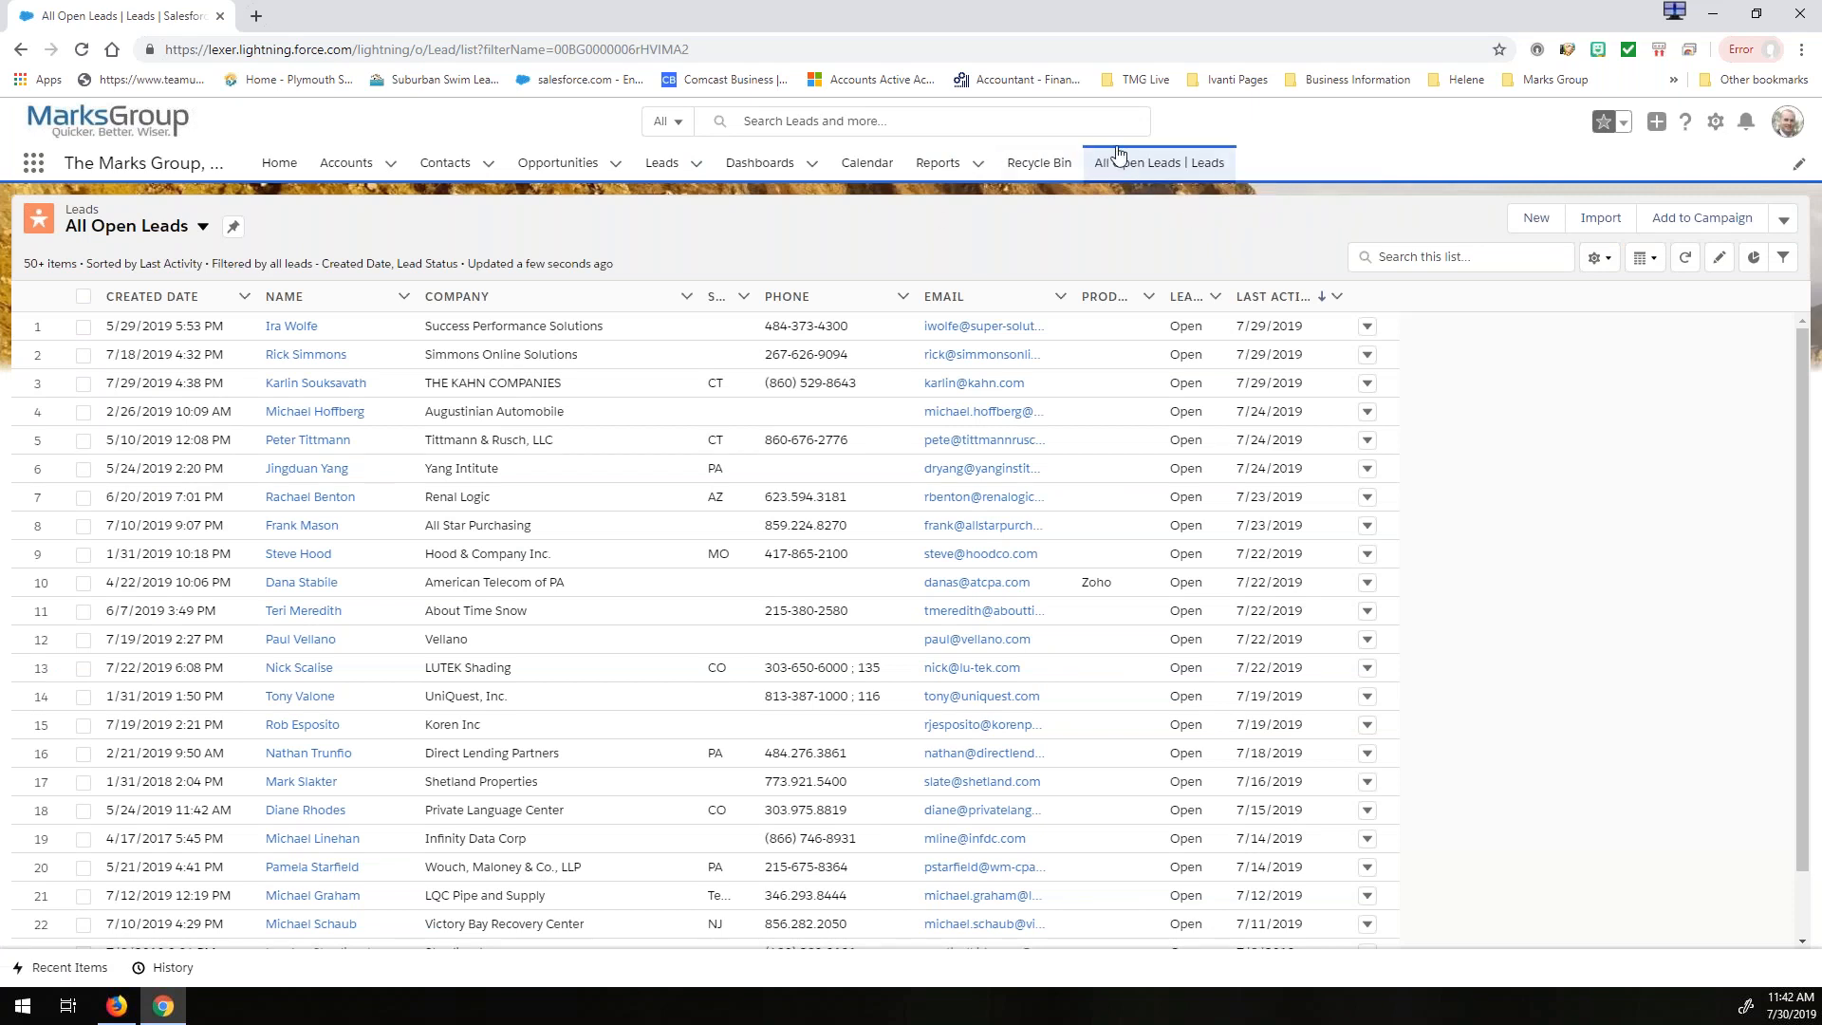
- Move All Open Leads | Leads directly after Home and the standard Leads item to the end of the navigation items, and save
left_click(1801, 170)
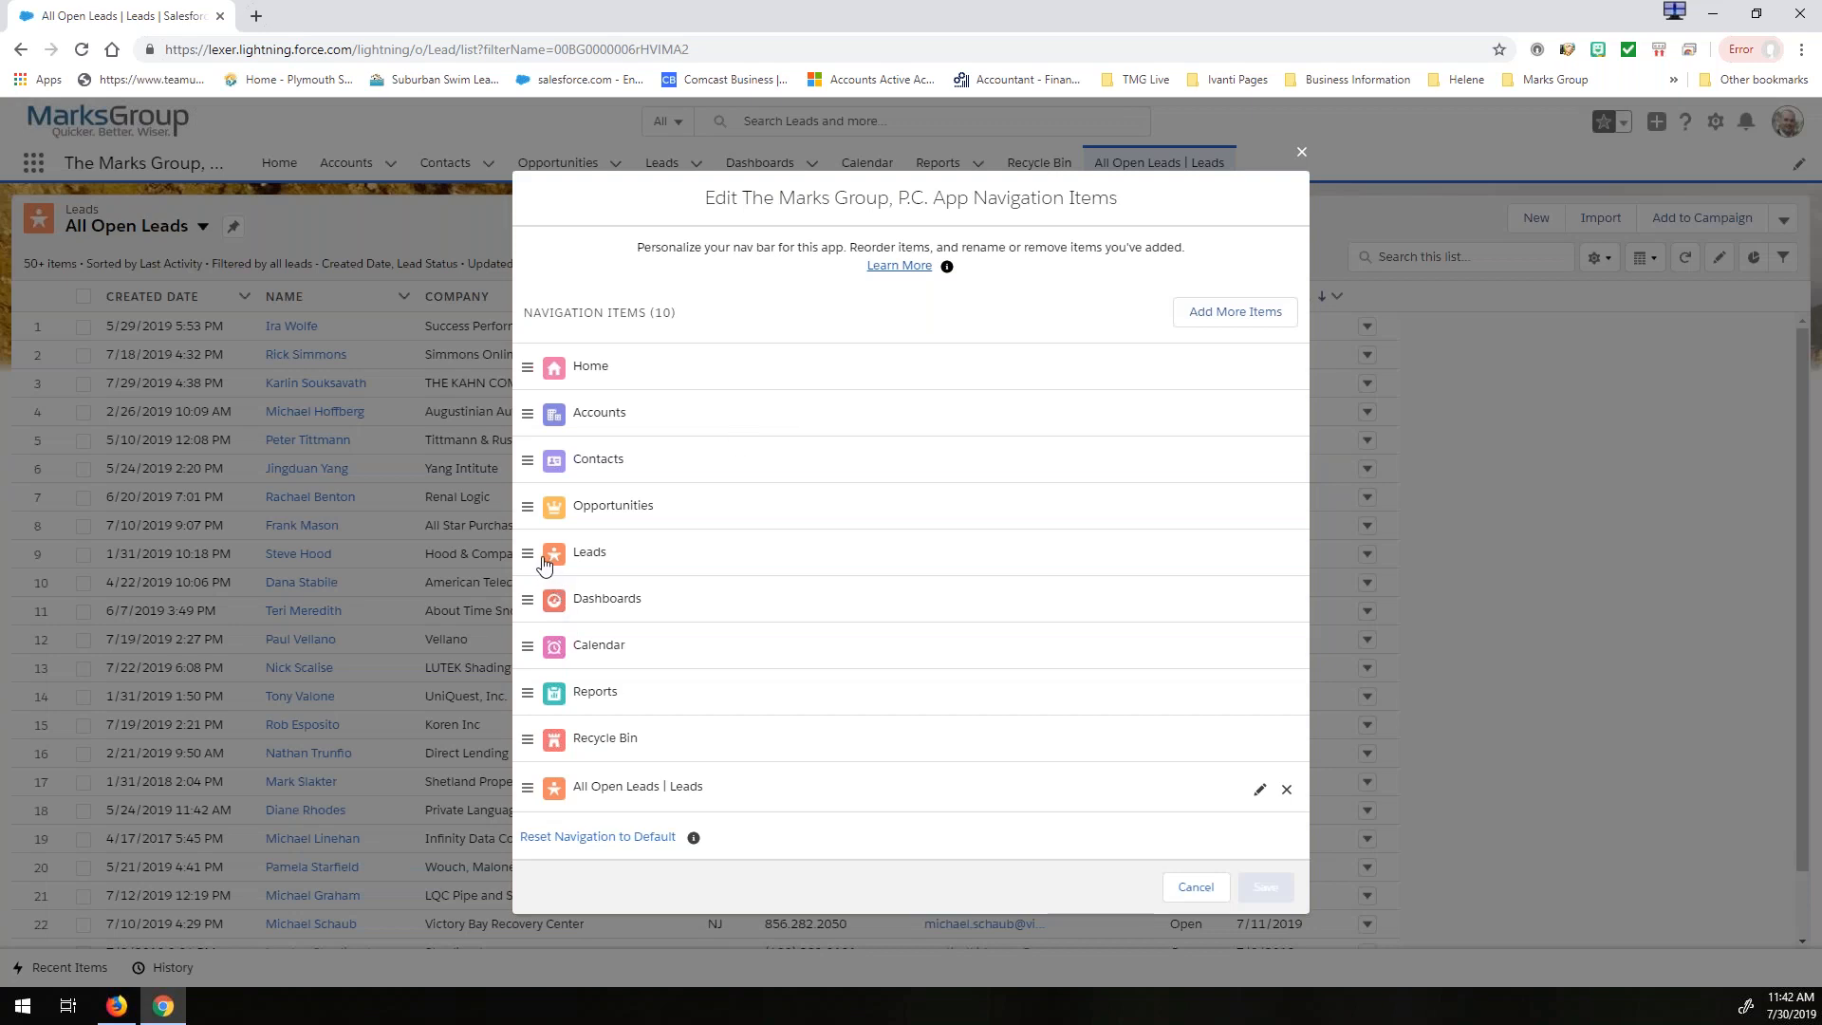
left_click_drag(564, 791, 583, 394)
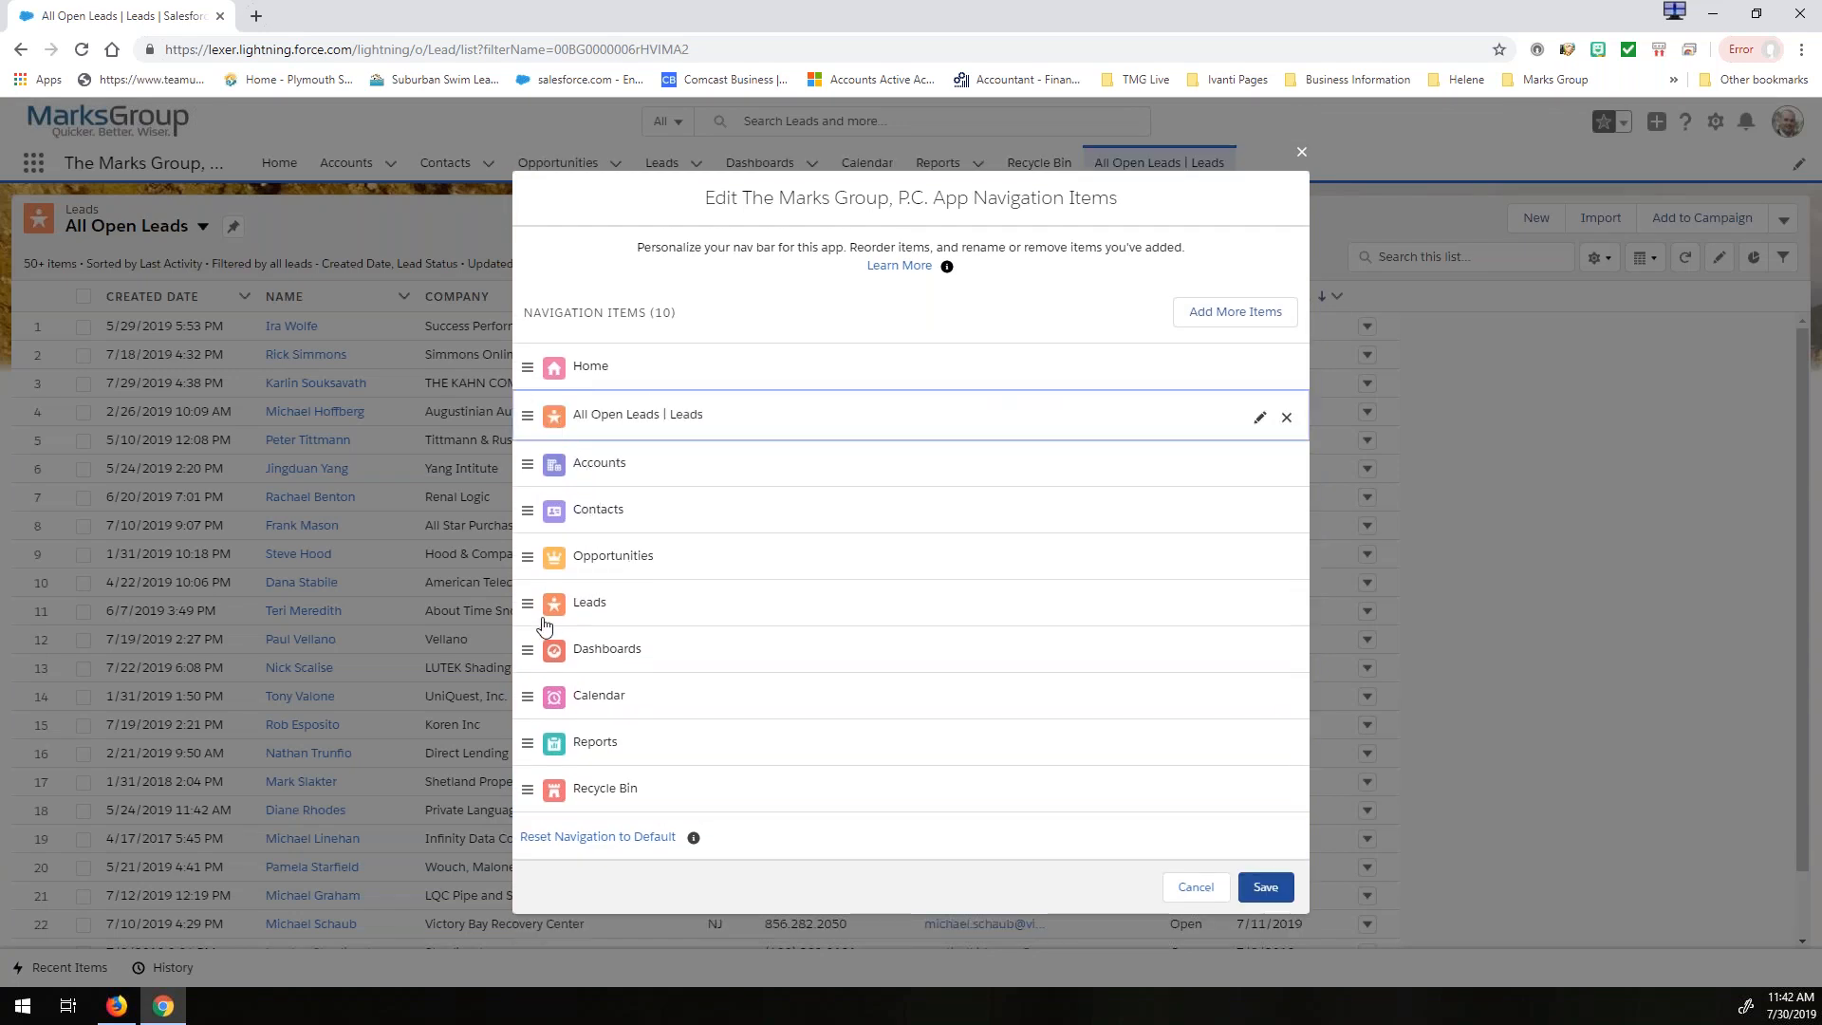
left_click_drag(569, 607, 607, 810)
left_click(1266, 914)
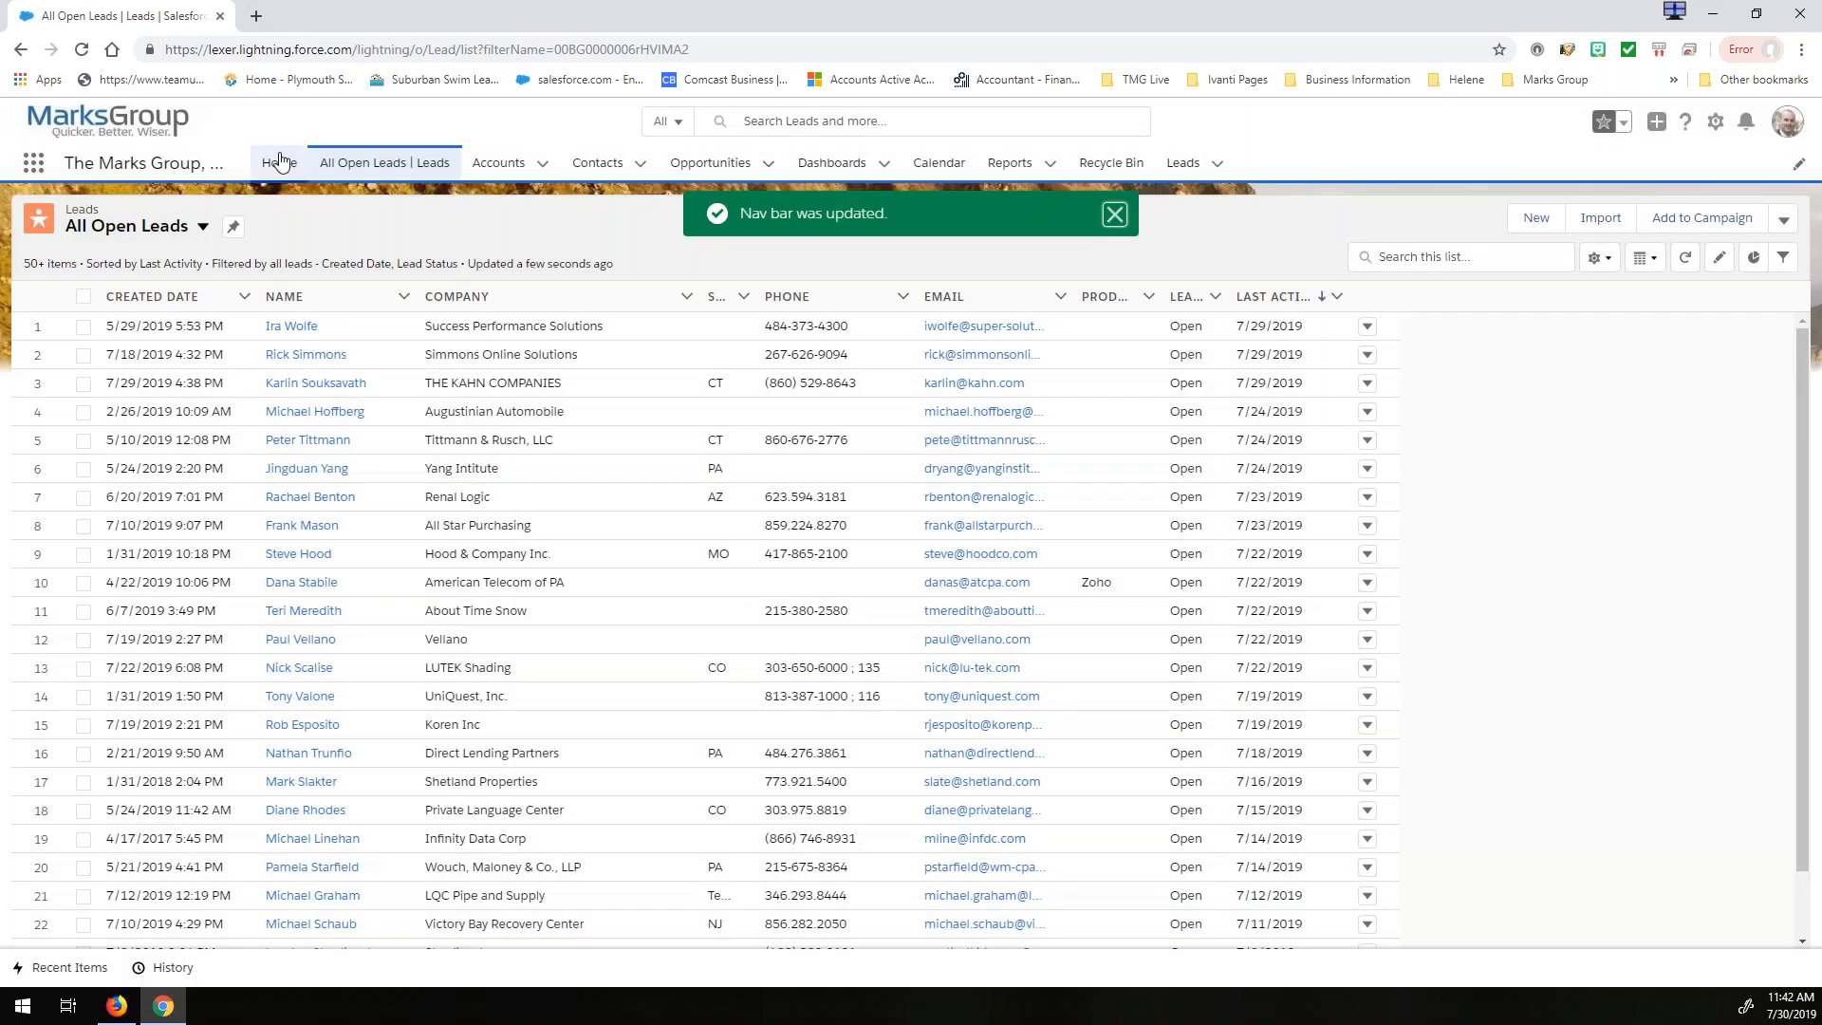
- Check the All Open Leads page and the favorites, recent records and recent lists offered by the standard Leads item
left_click(296, 167)
left_click(391, 167)
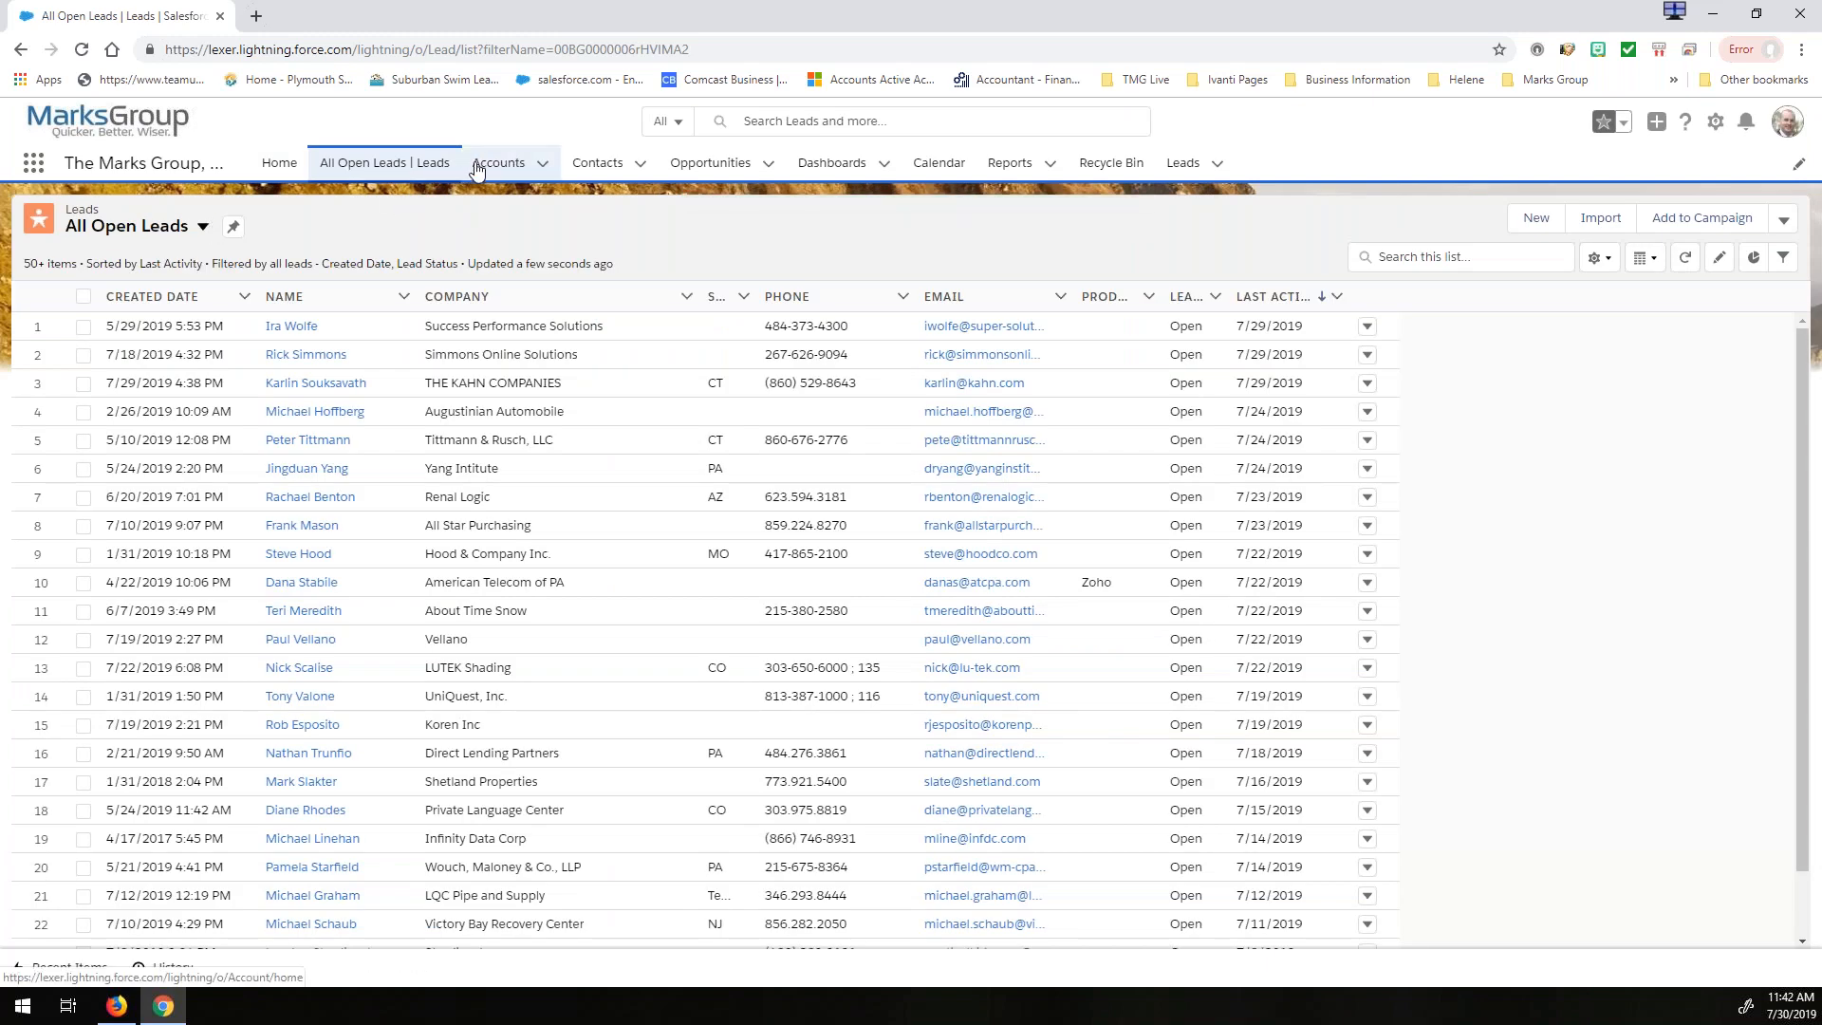
left_click(1218, 165)
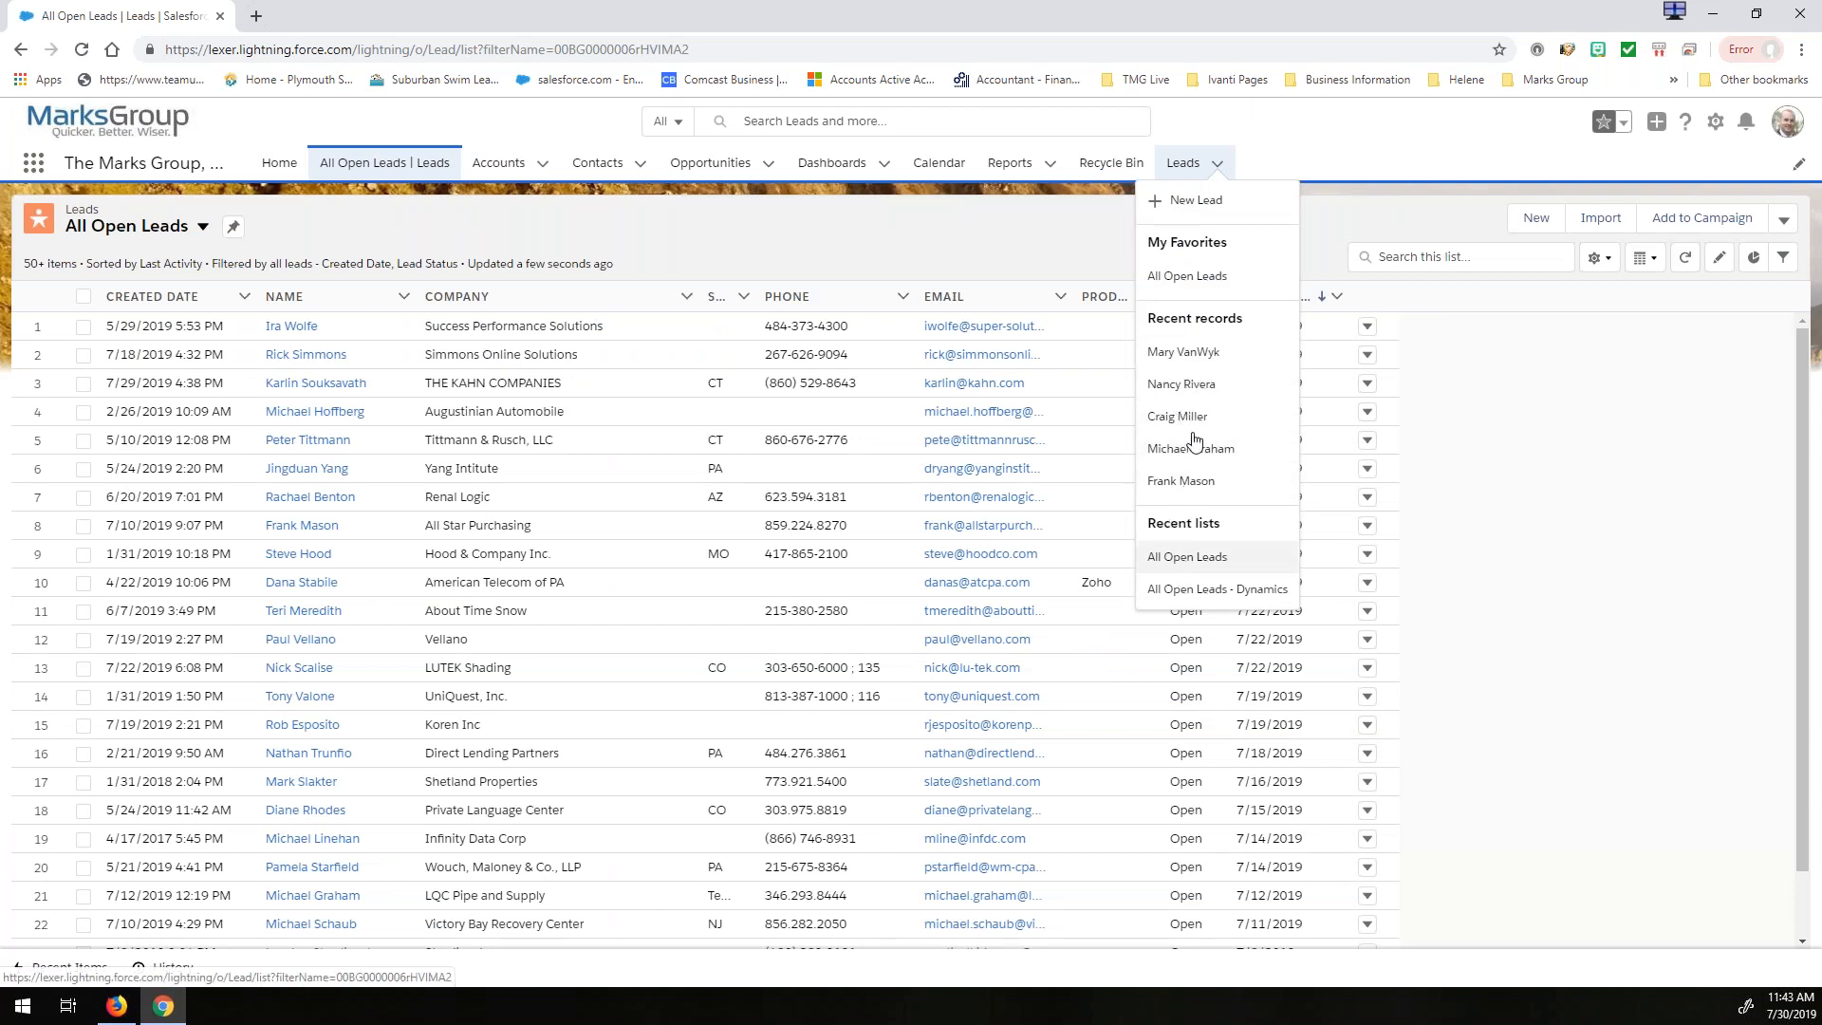
left_click(1301, 142)
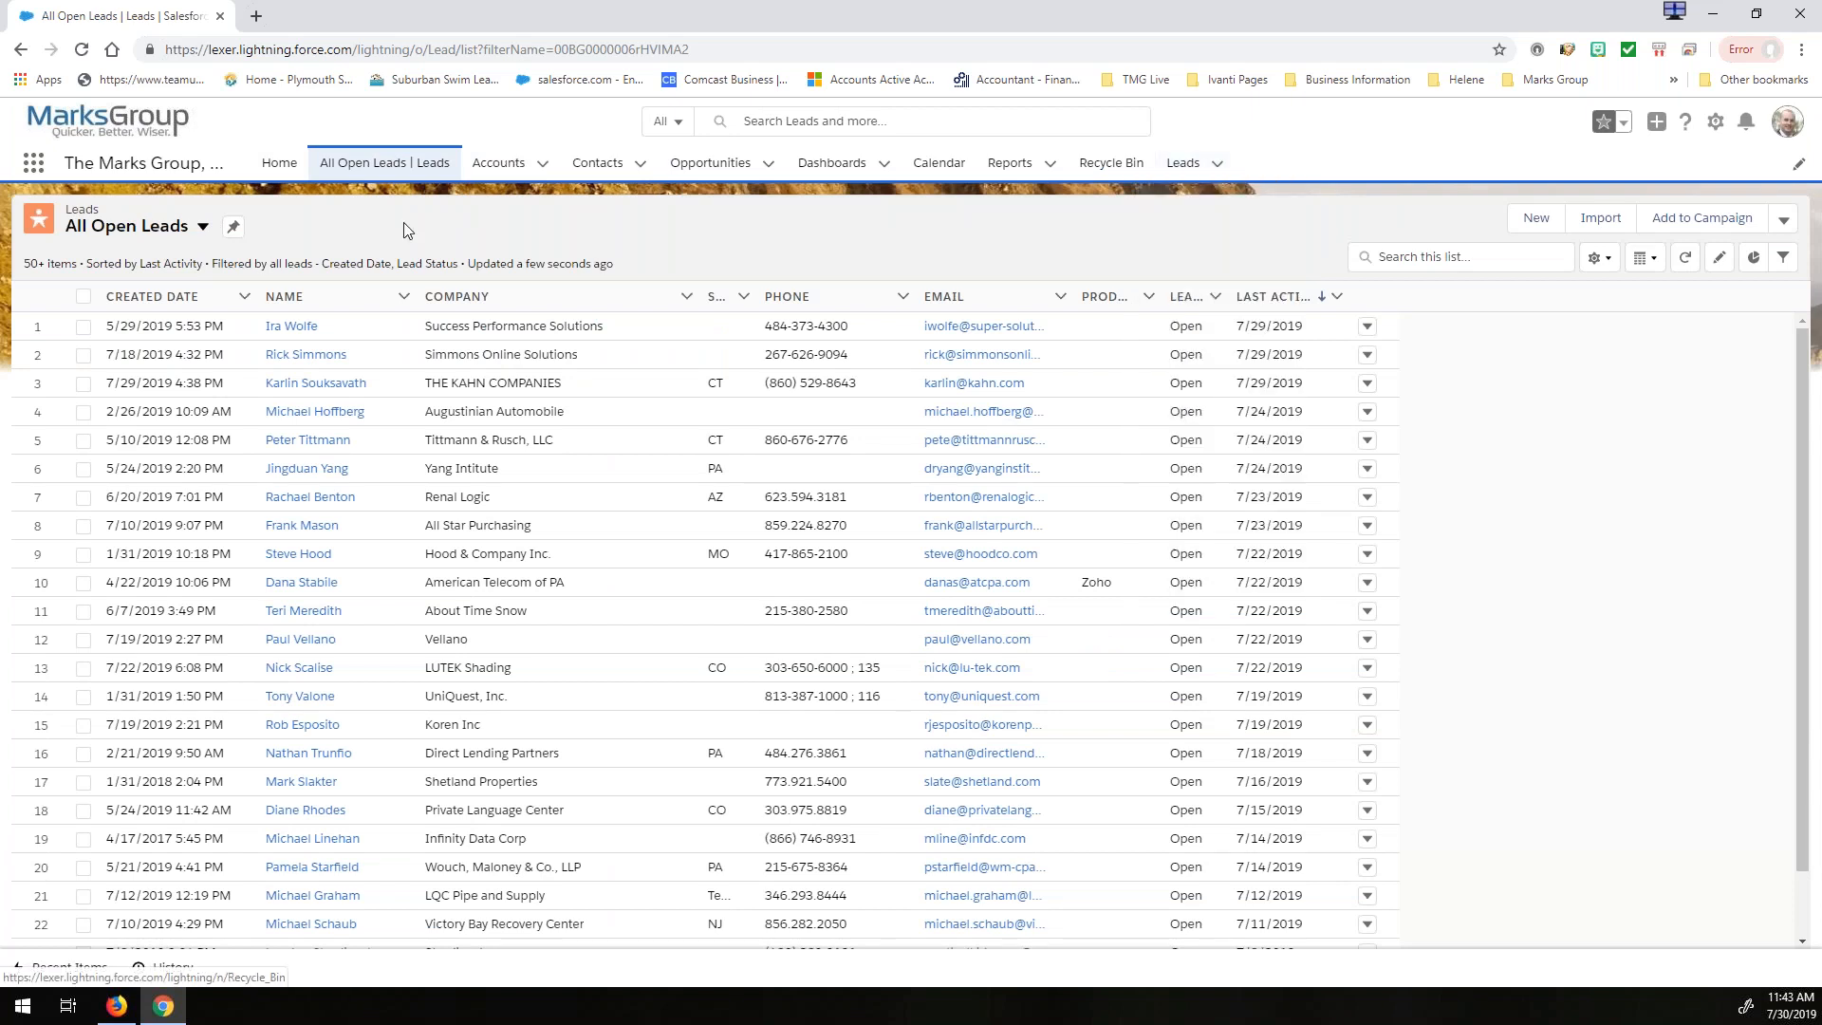
left_click(383, 167)
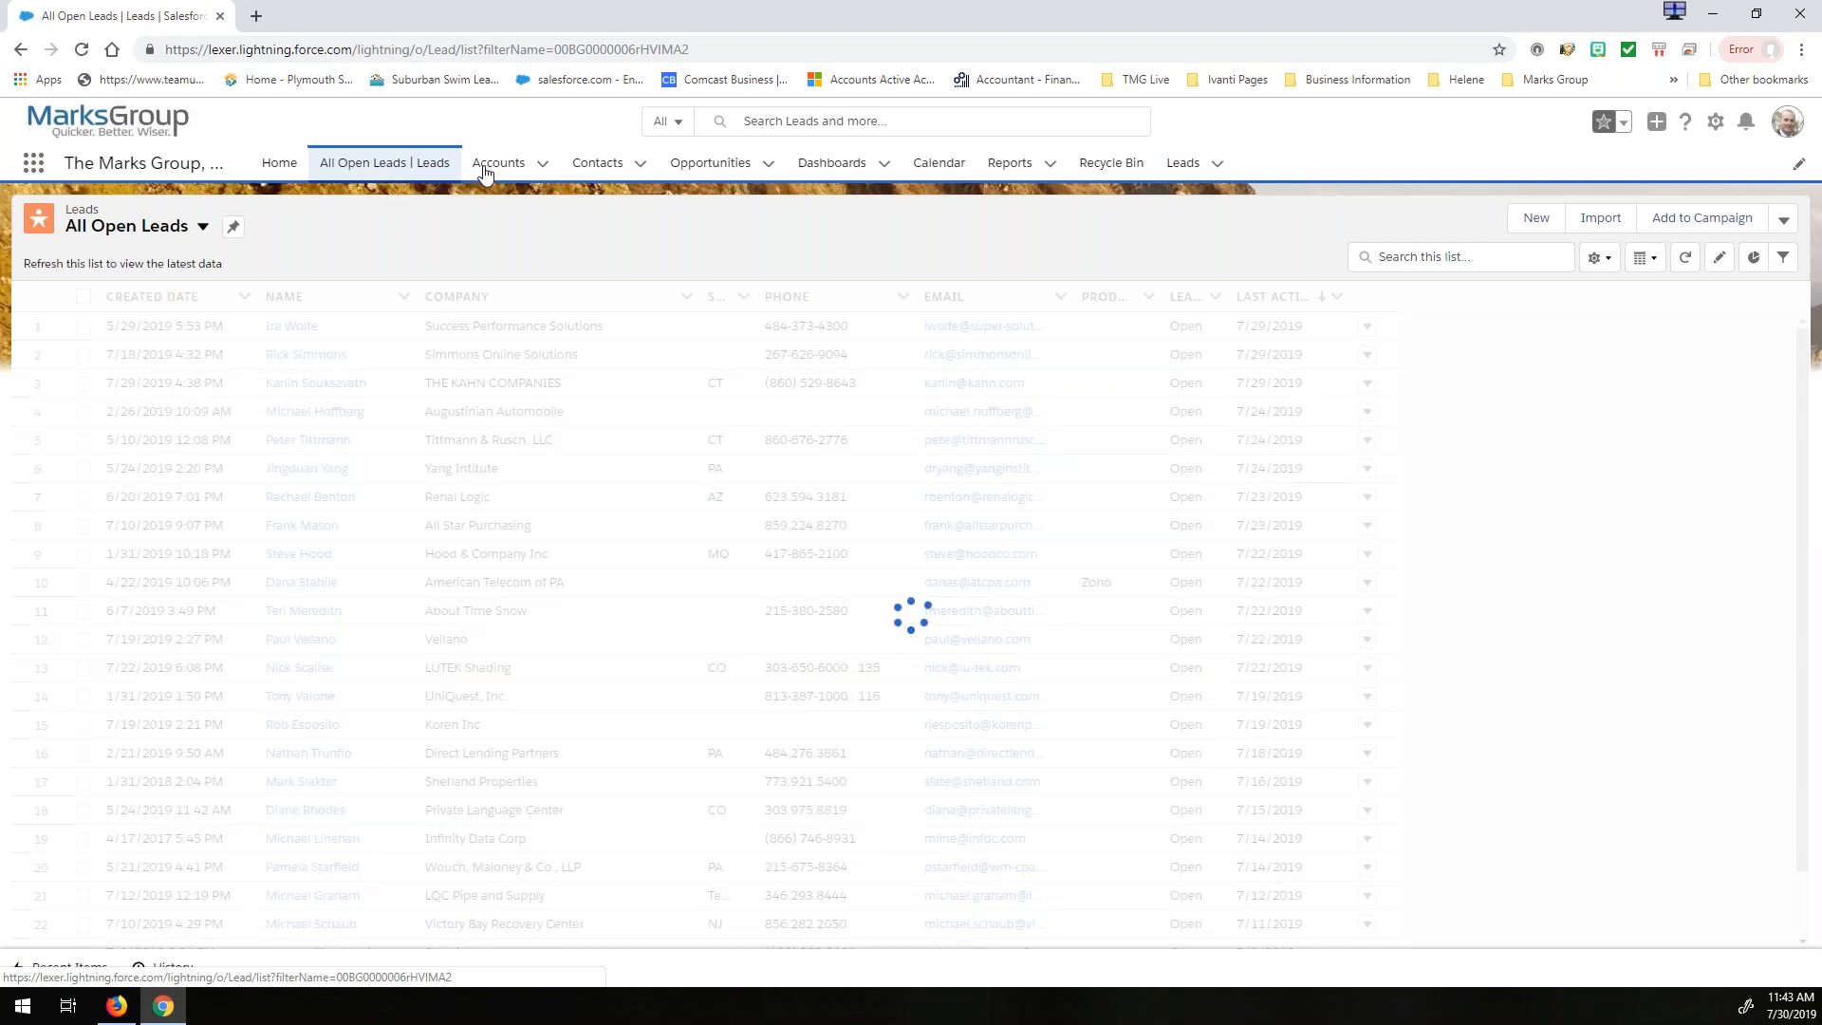
- View the Zoho Clients account list, the All Open Leads page and the Opportunities page
left_click(506, 167)
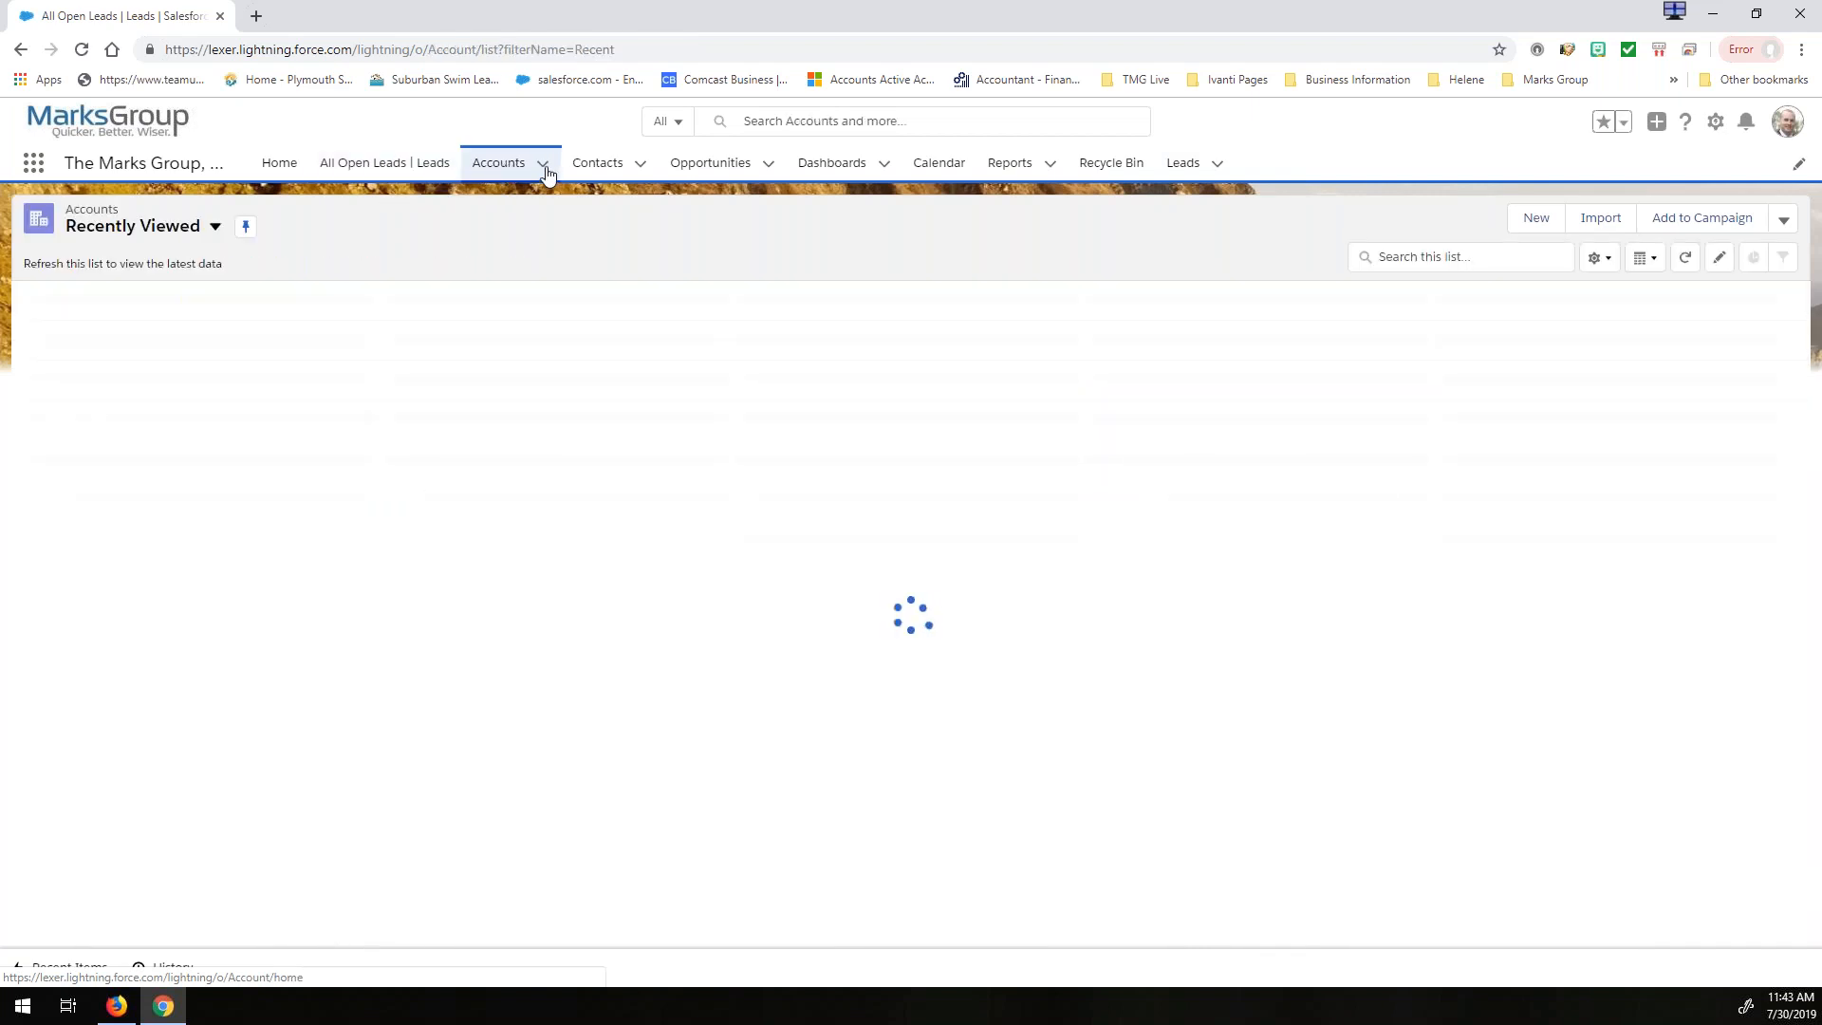
left_click(542, 165)
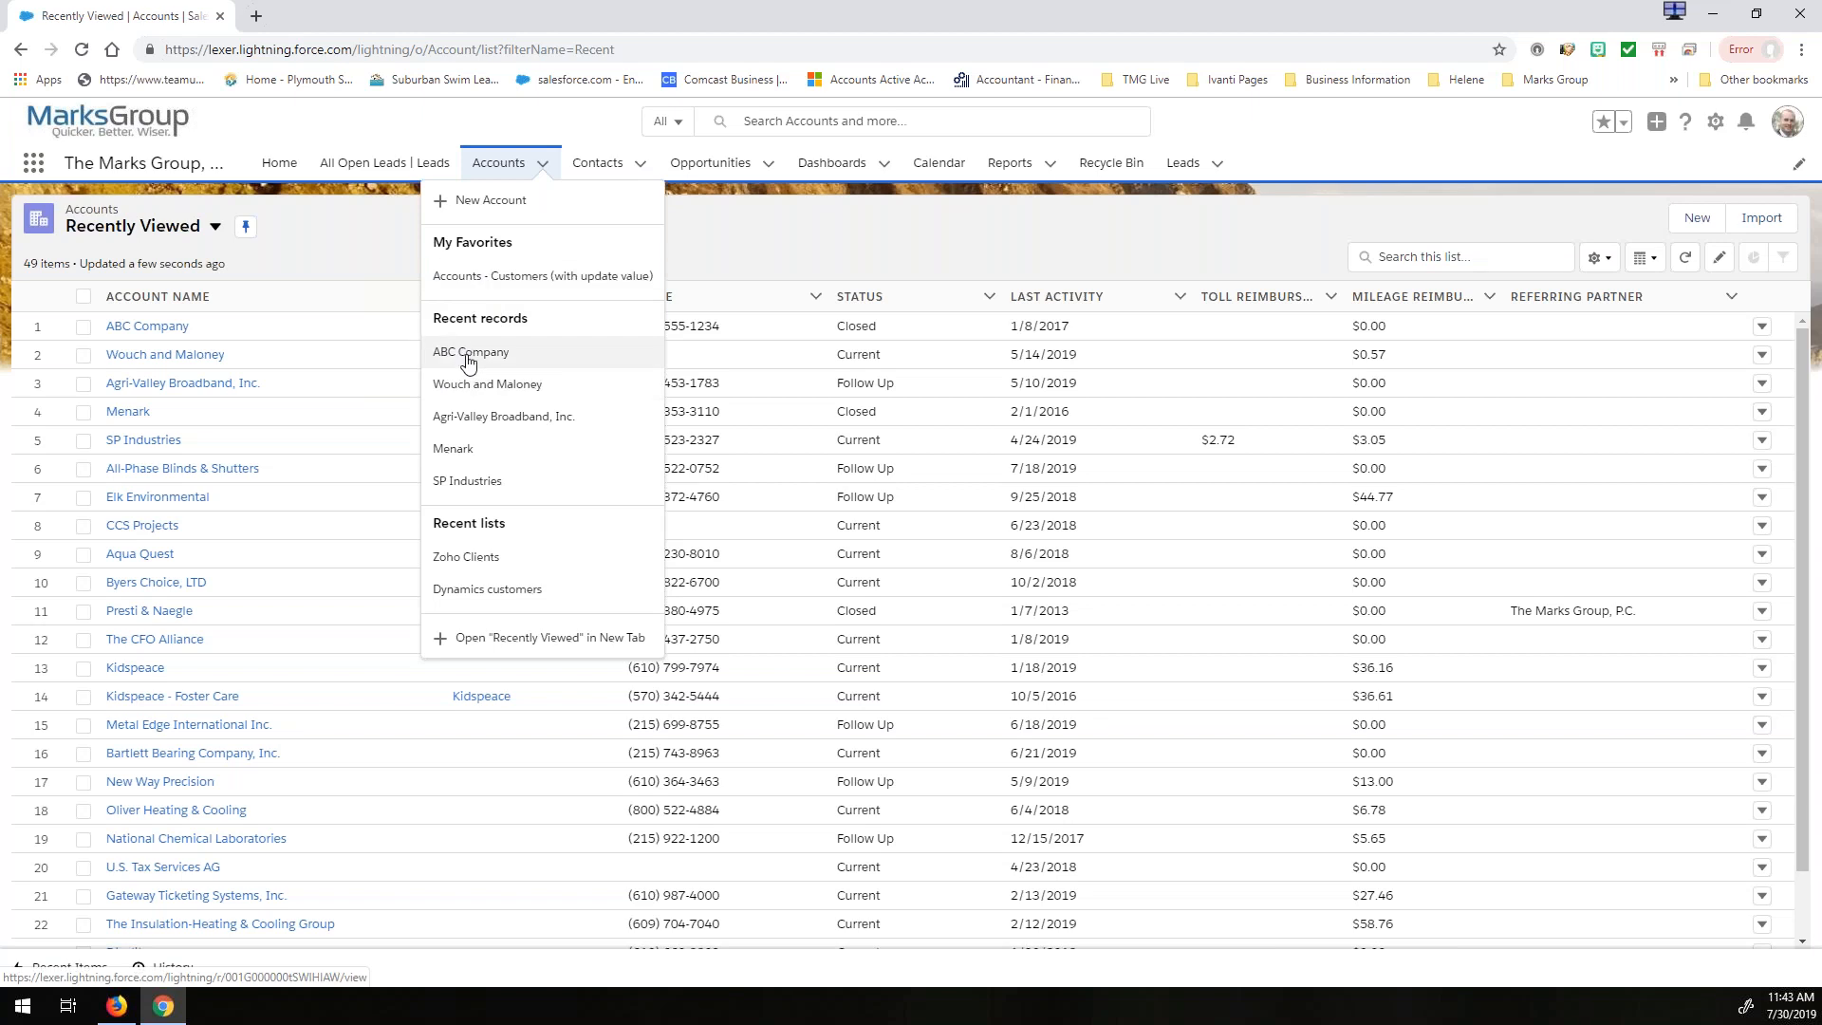
left_click(464, 566)
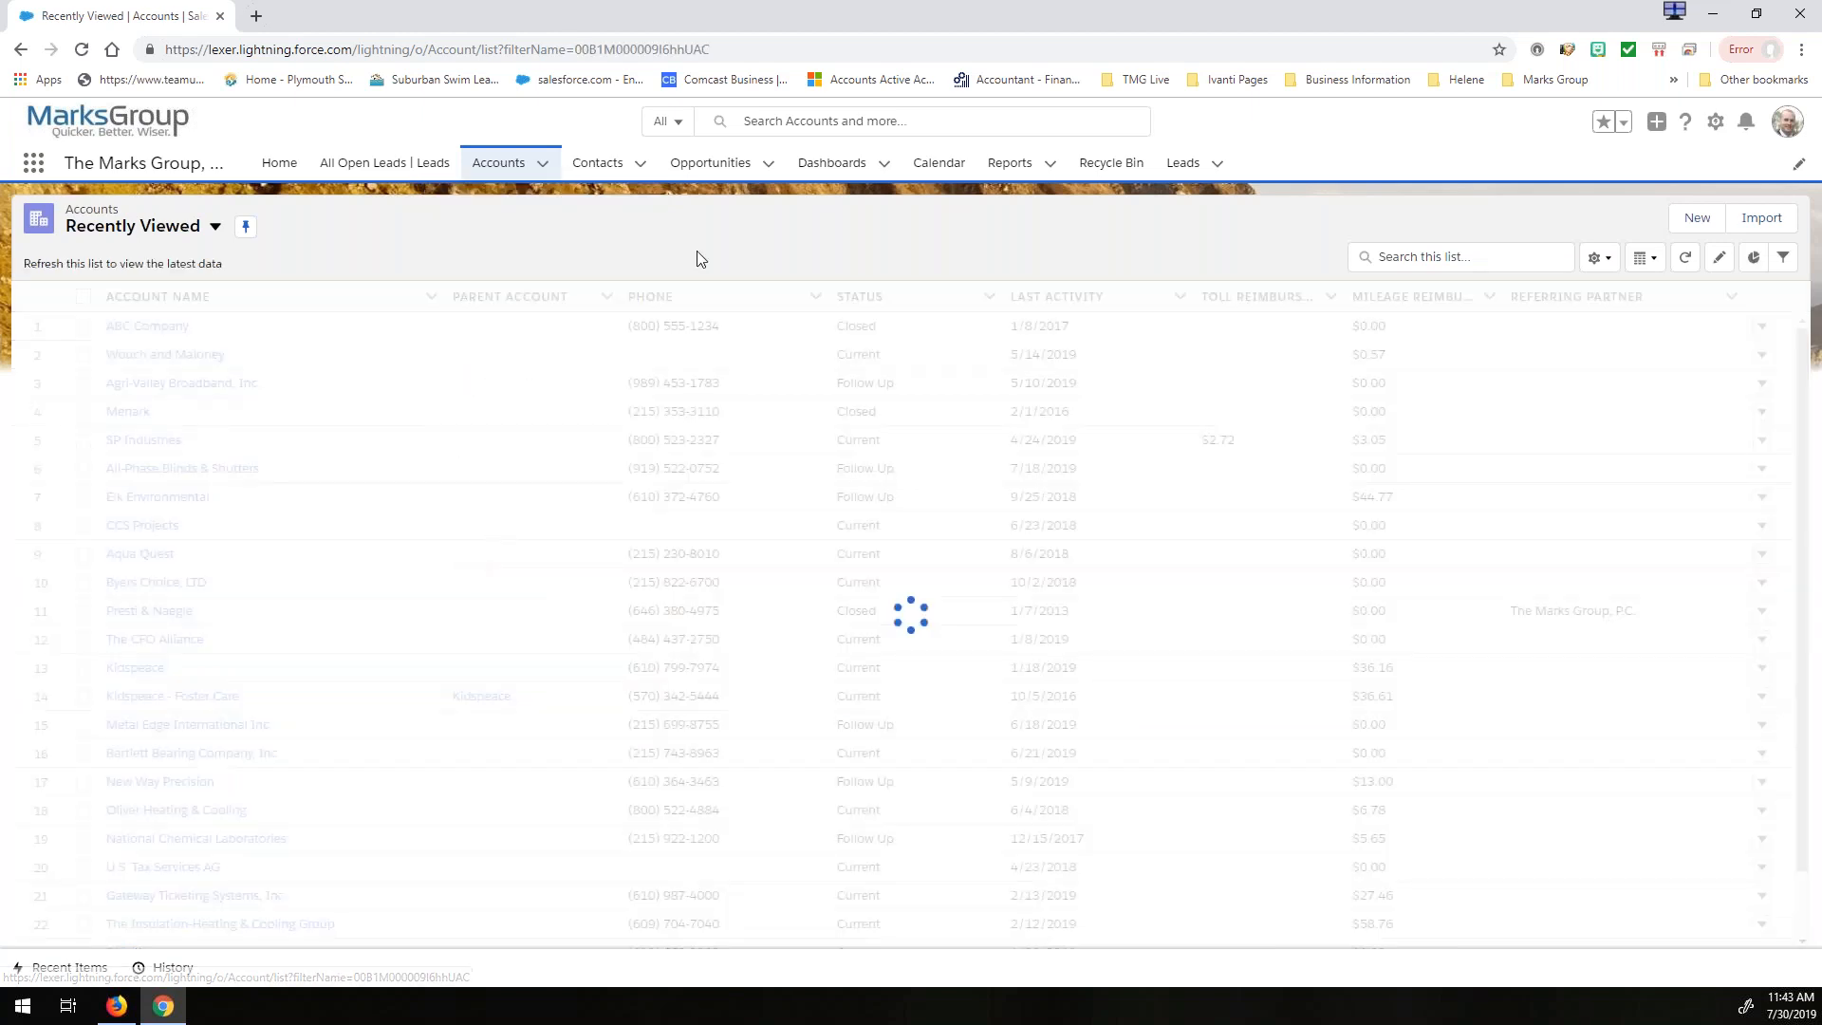
left_click(371, 169)
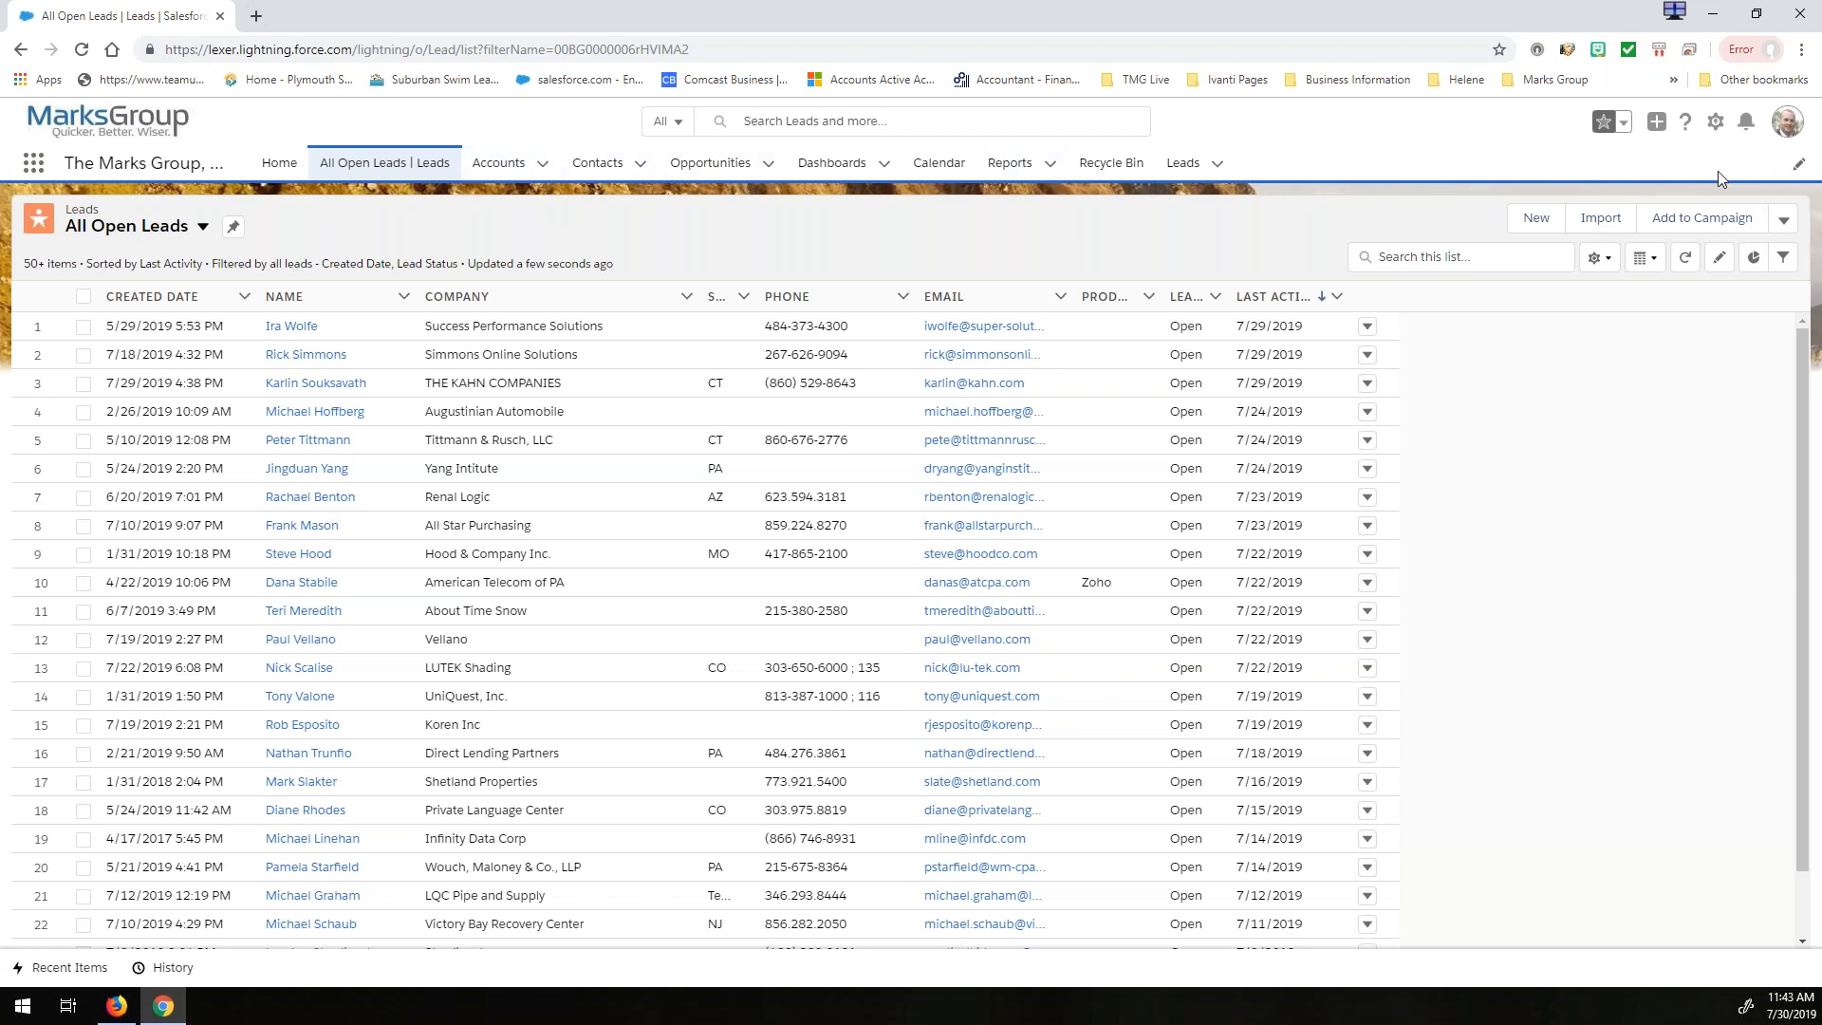
left_click(710, 162)
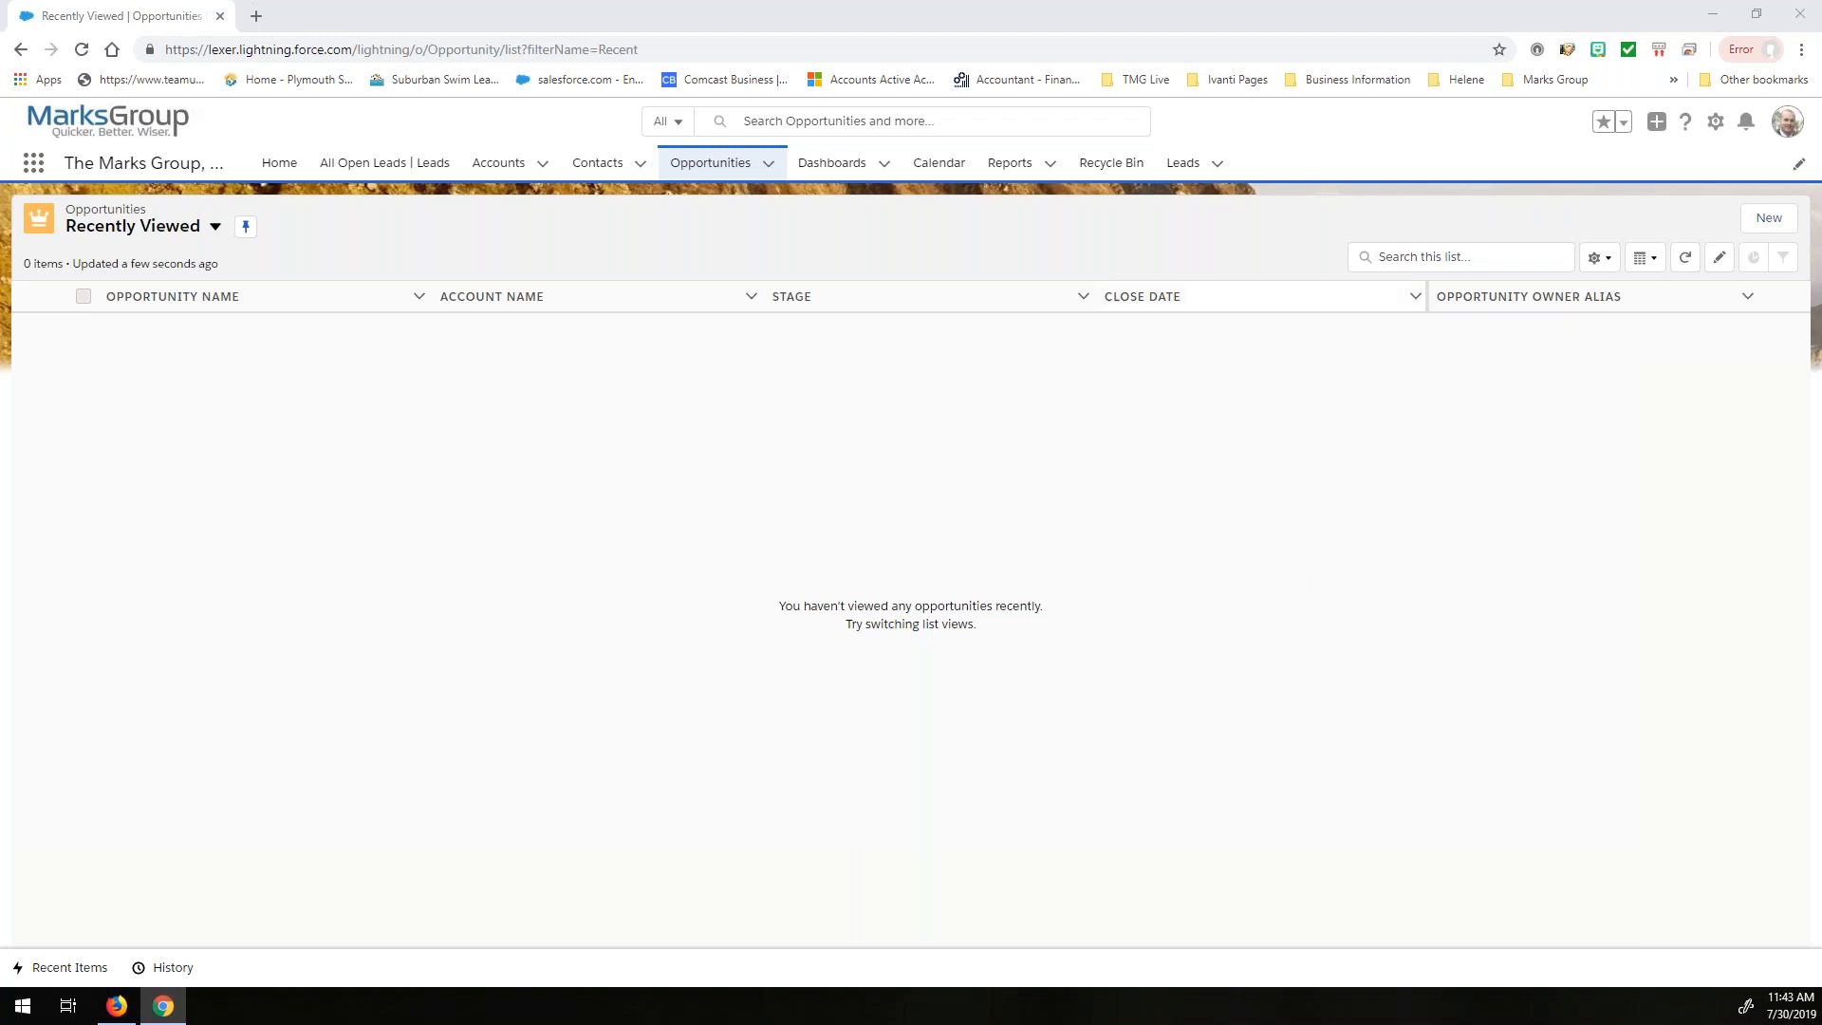
- View the All Opportunities list view and switch to the Opportunity Pipeline list view
left_click(768, 163)
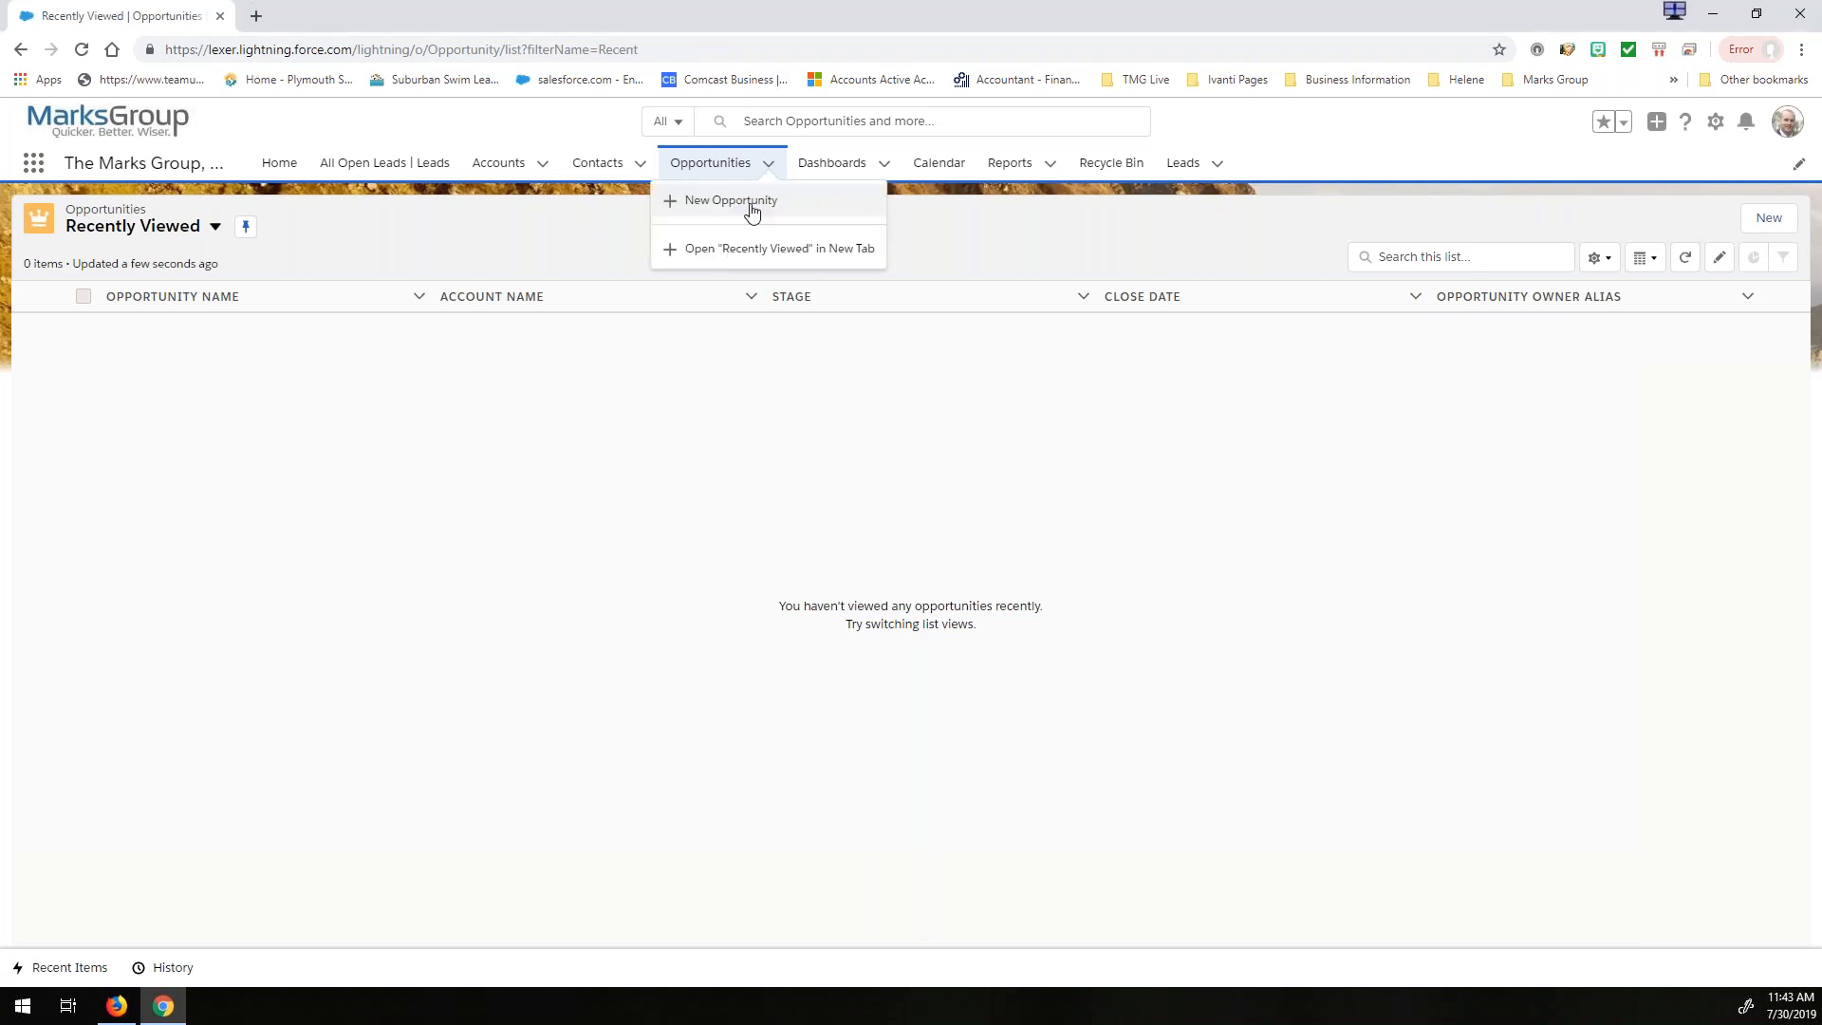
left_click(208, 226)
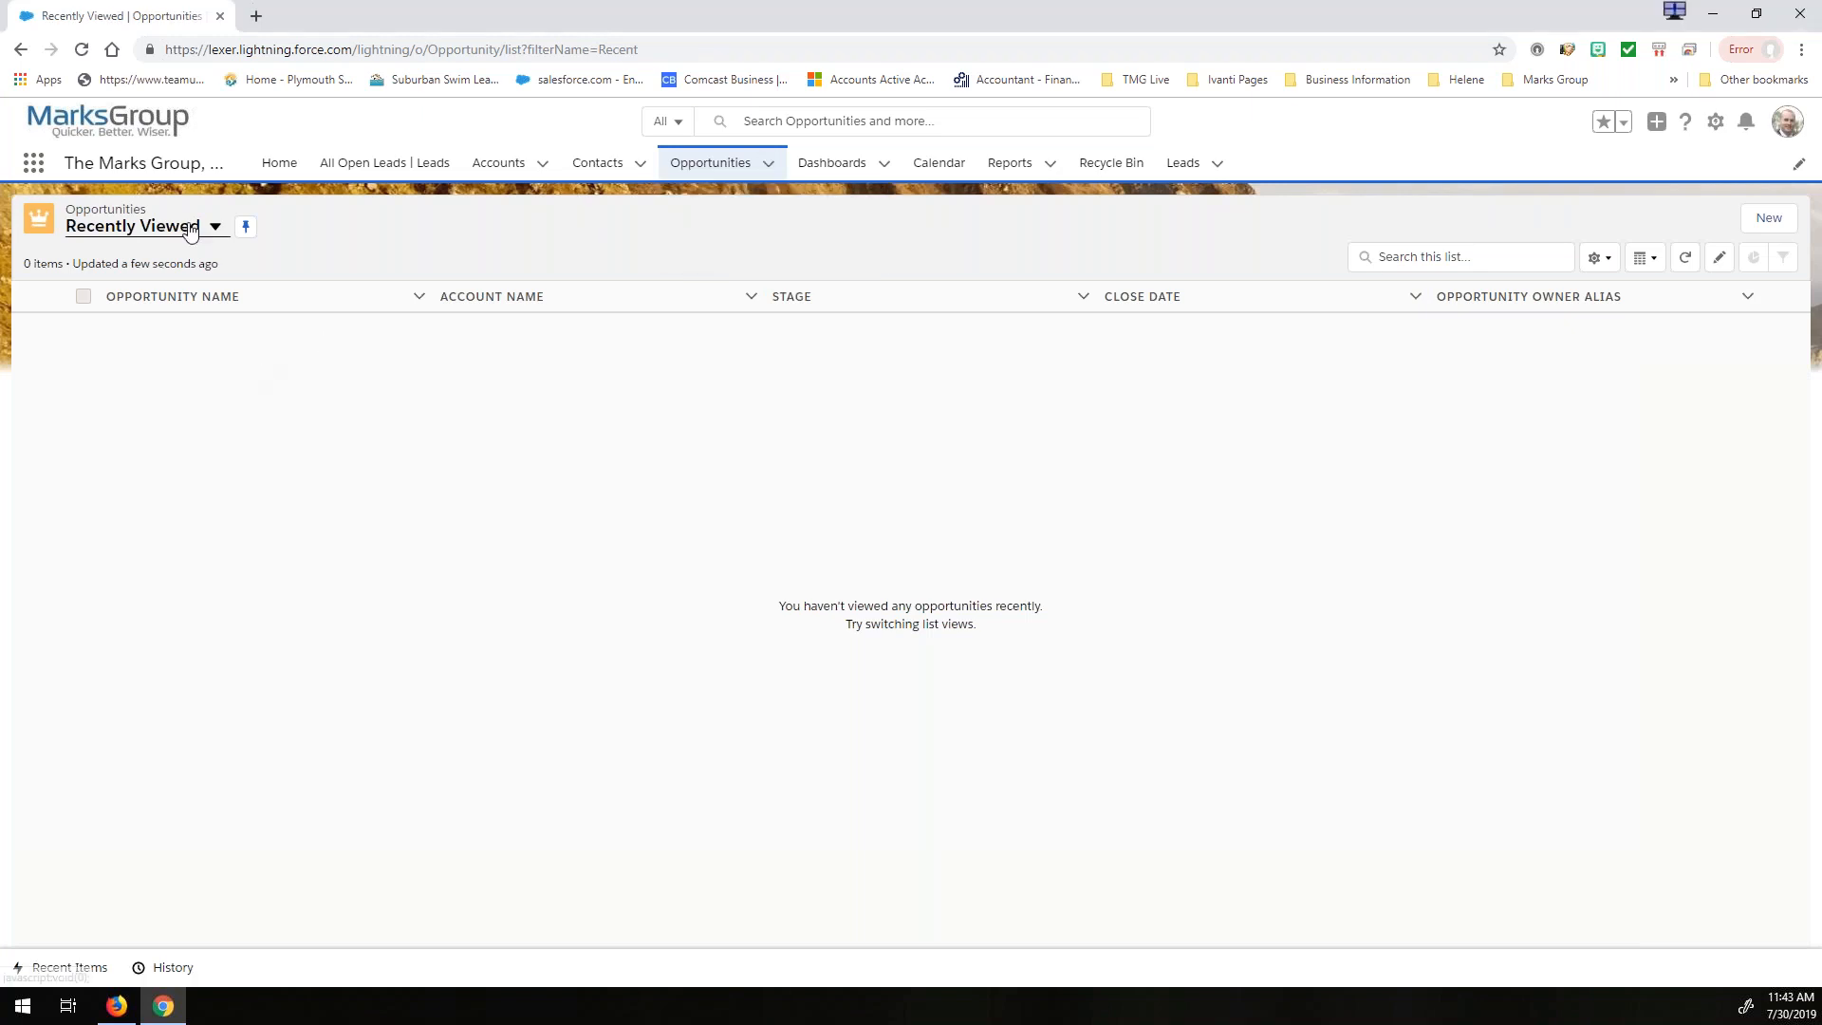
left_click(153, 293)
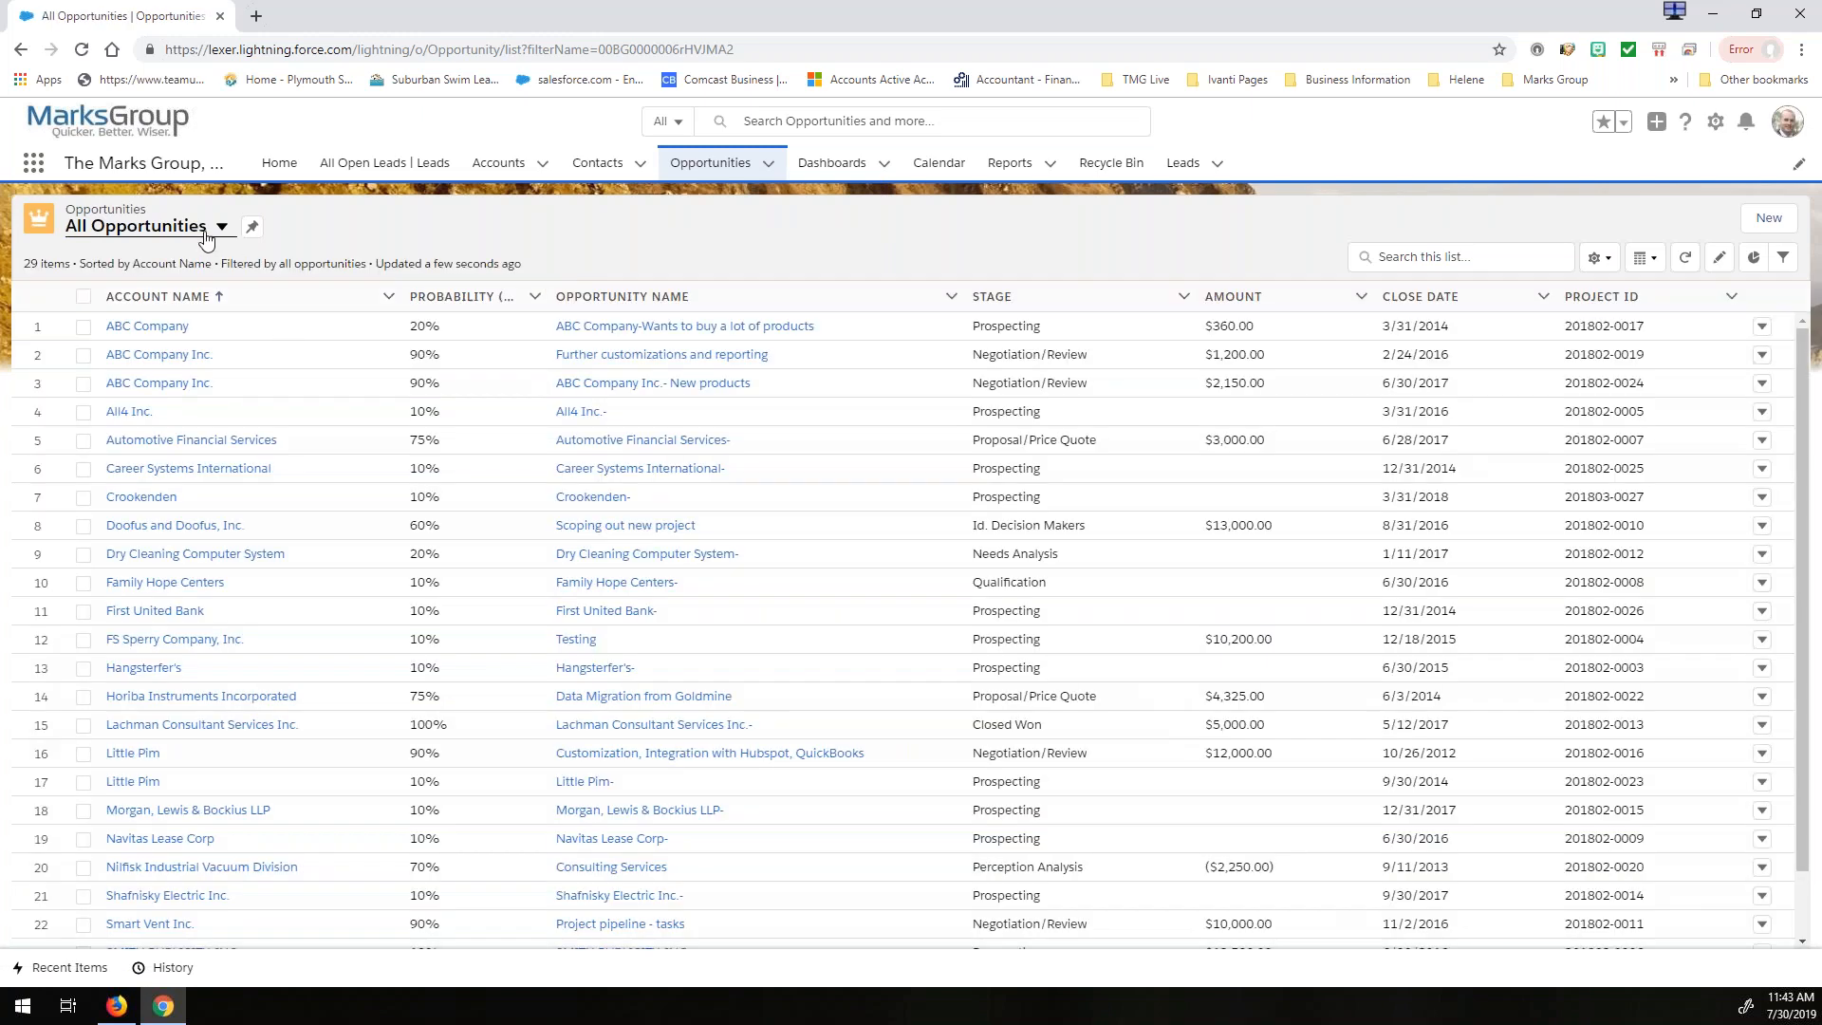
left_click(207, 233)
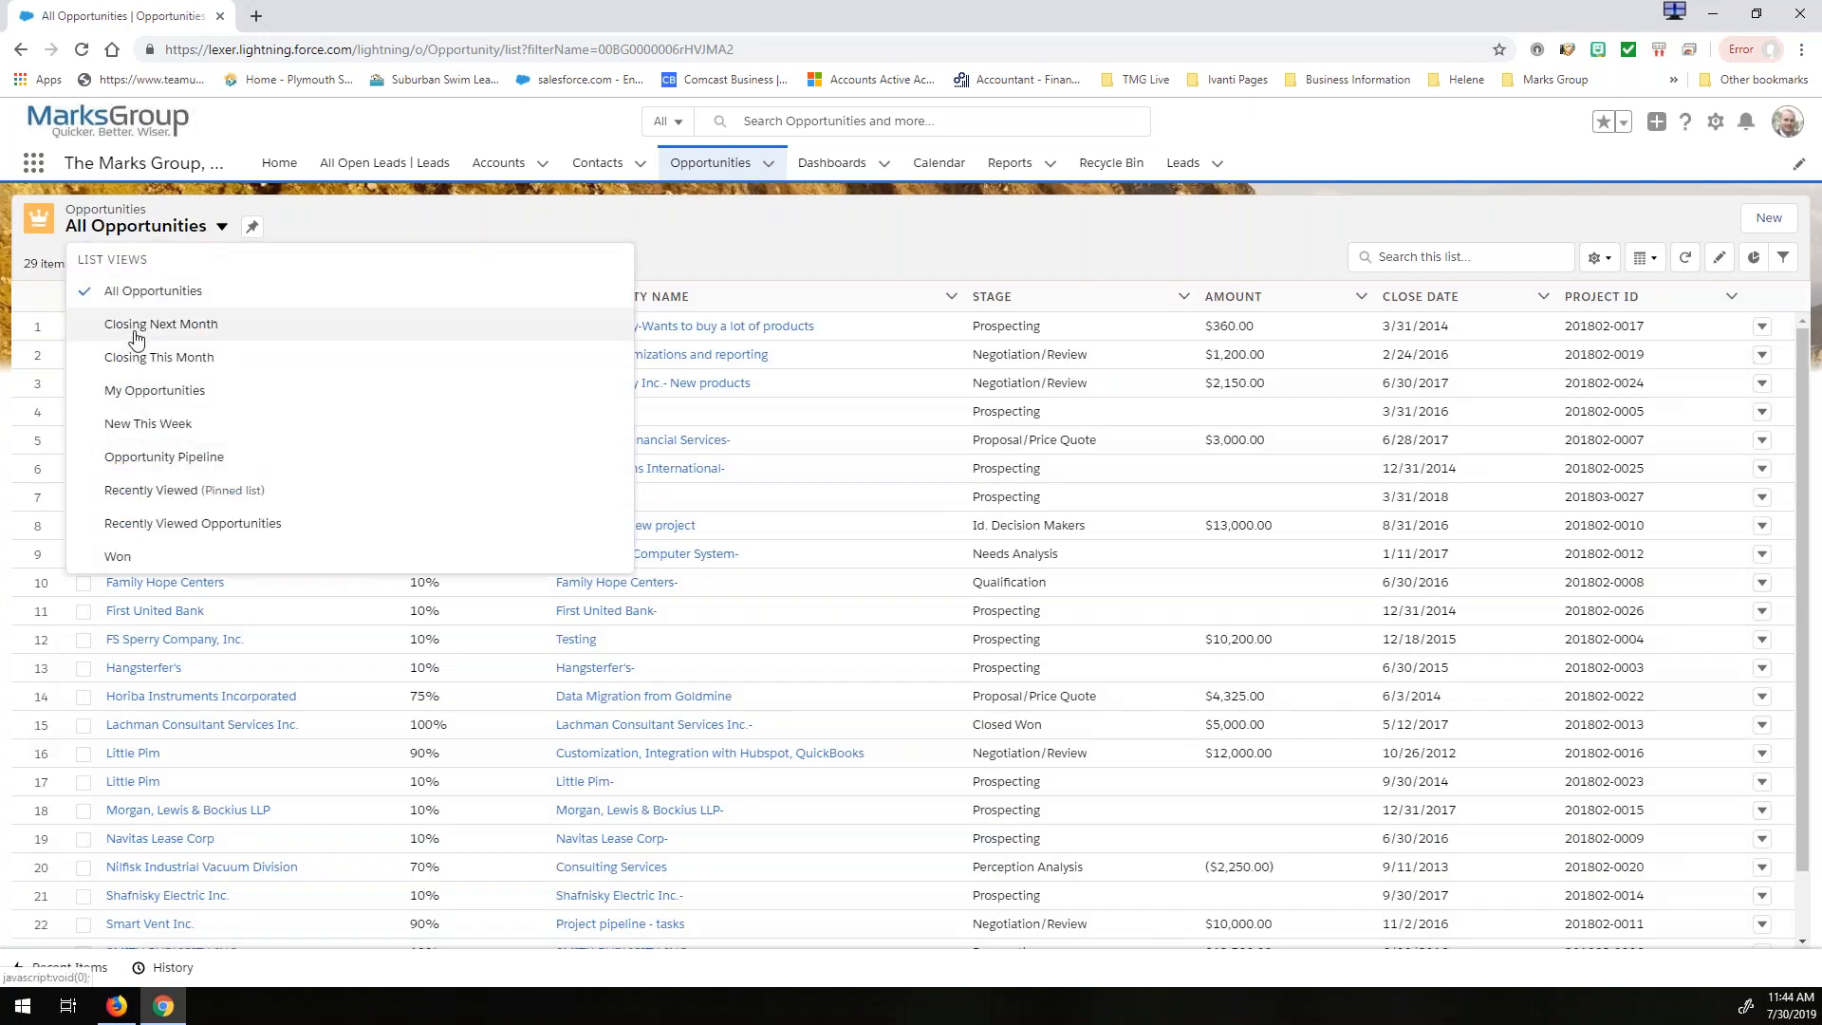
left_click(137, 460)
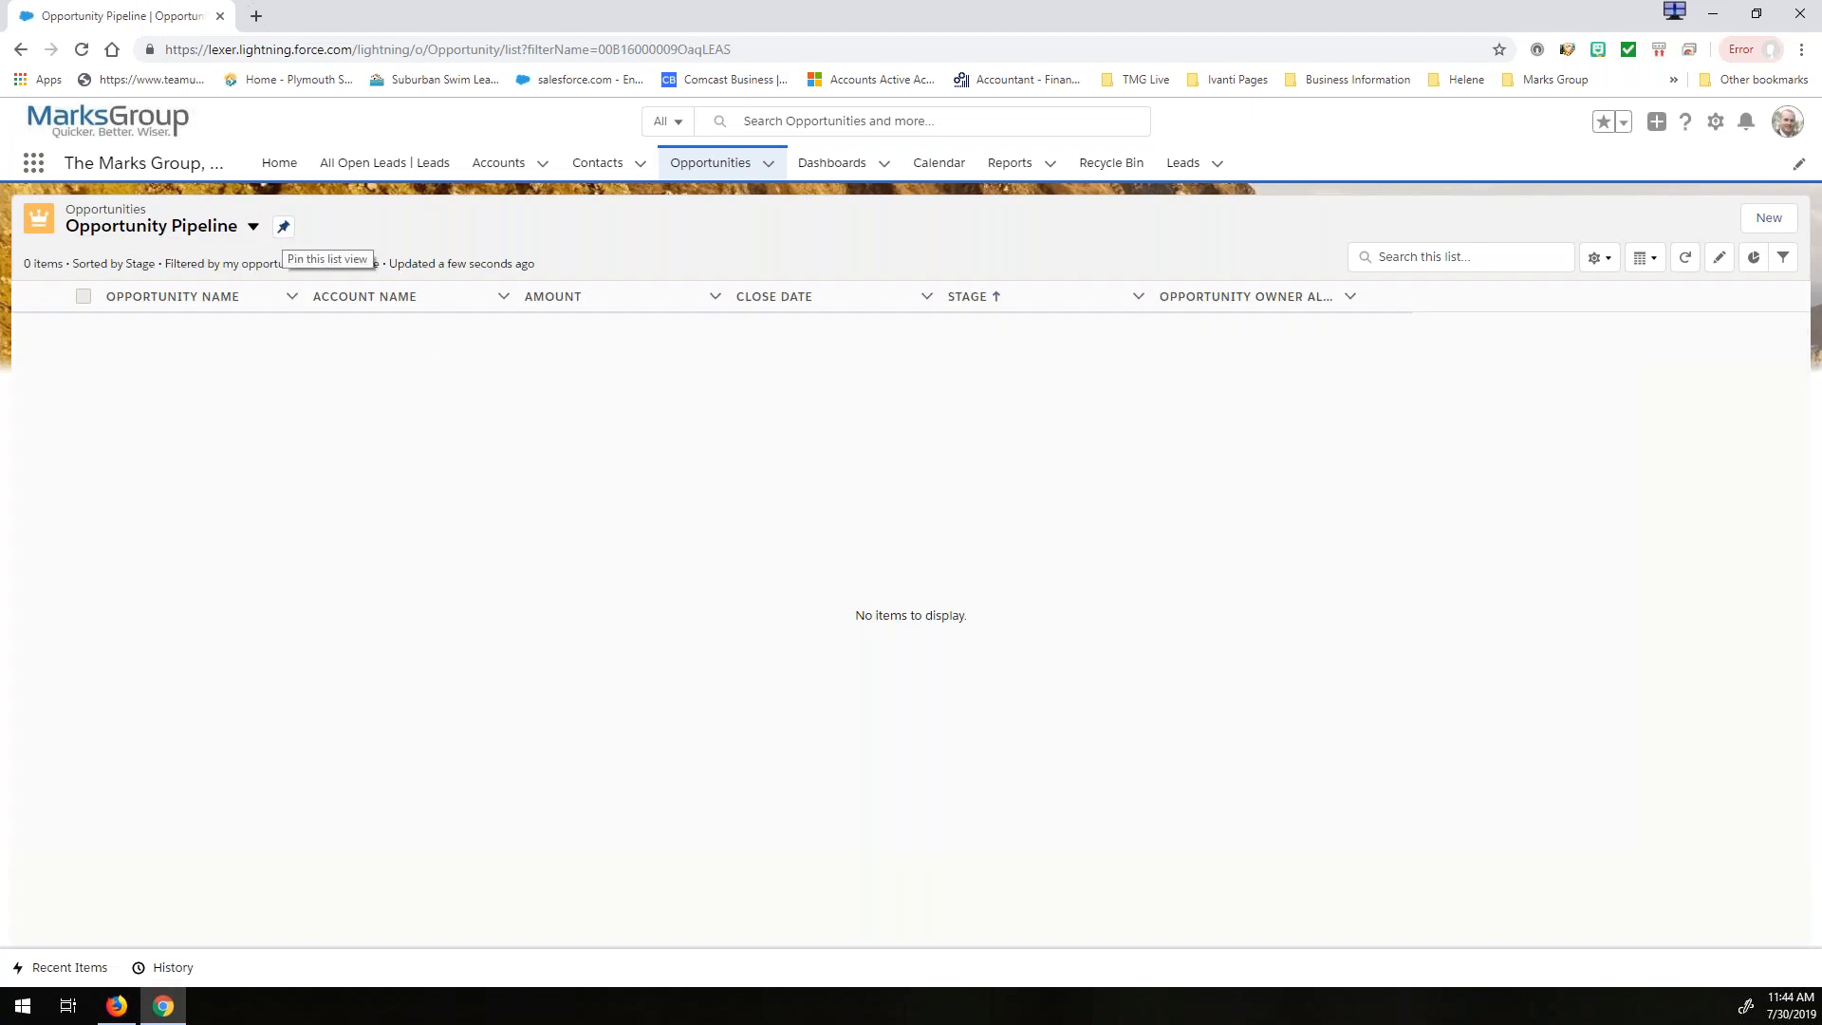
- Remove the Close Date filter from the Opportunity Pipeline list view and save the filter change
left_click(1600, 257)
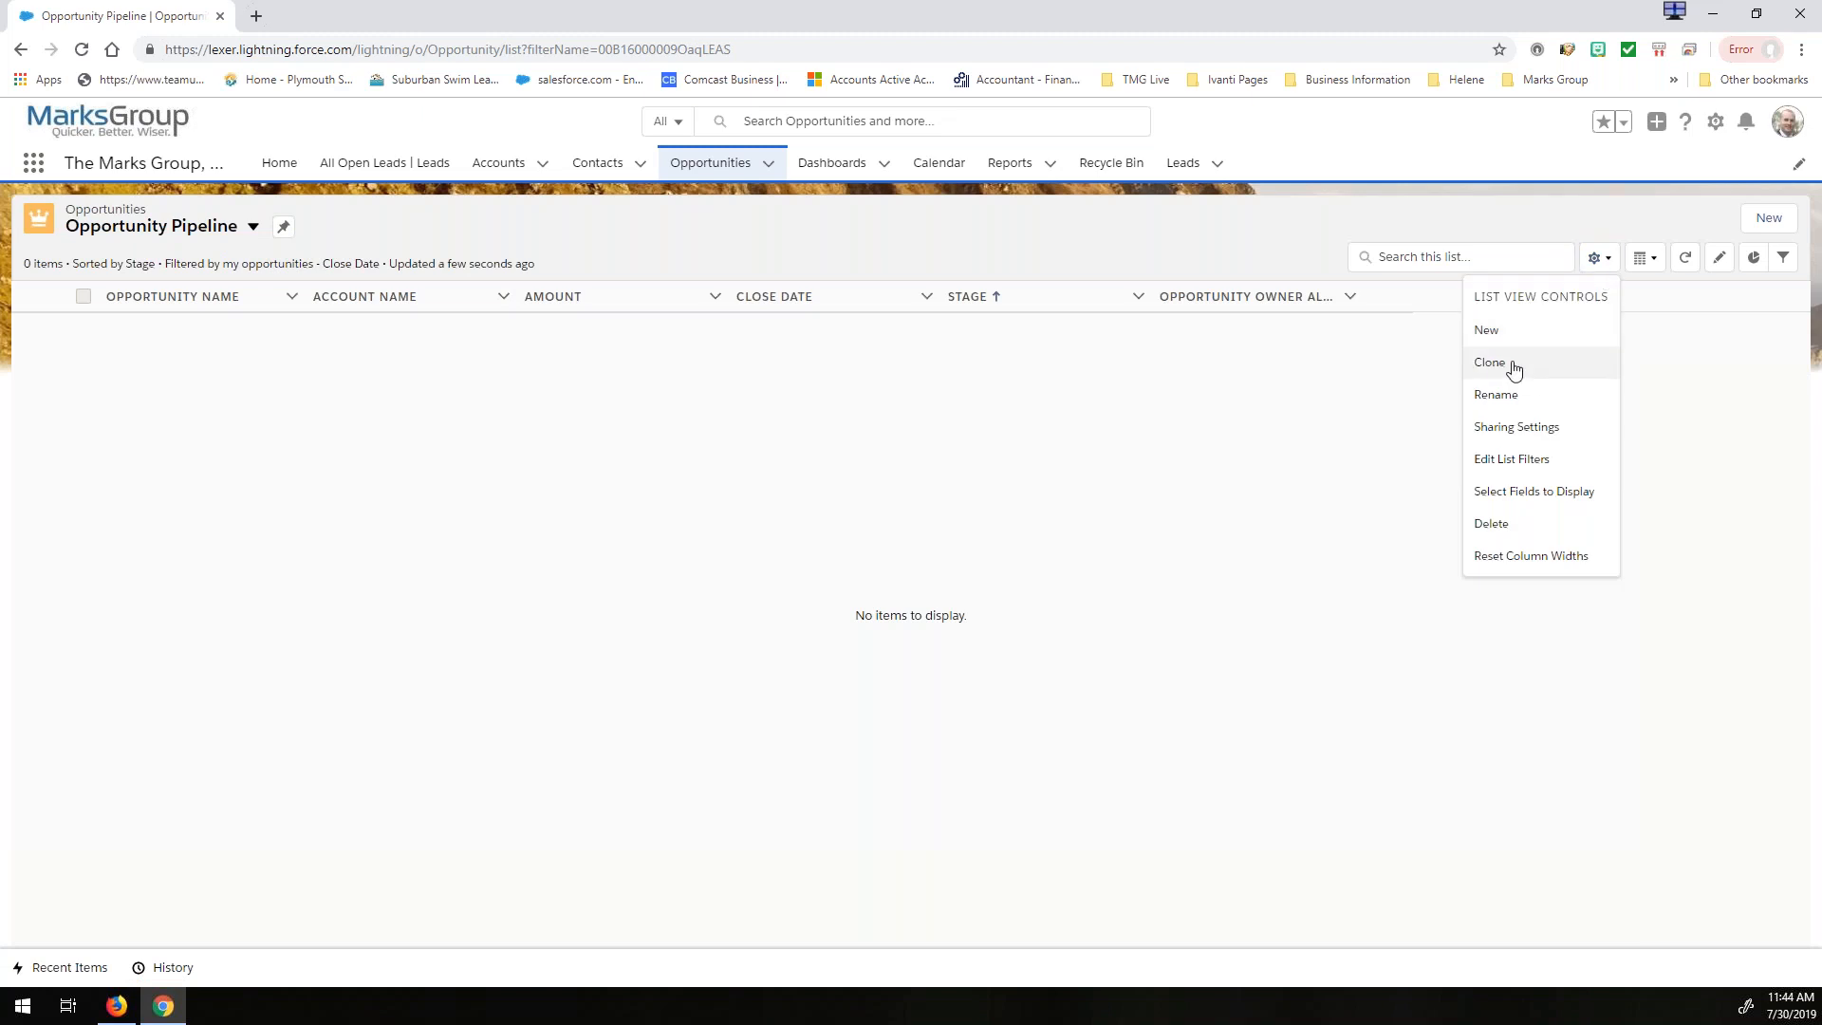
left_click(1495, 459)
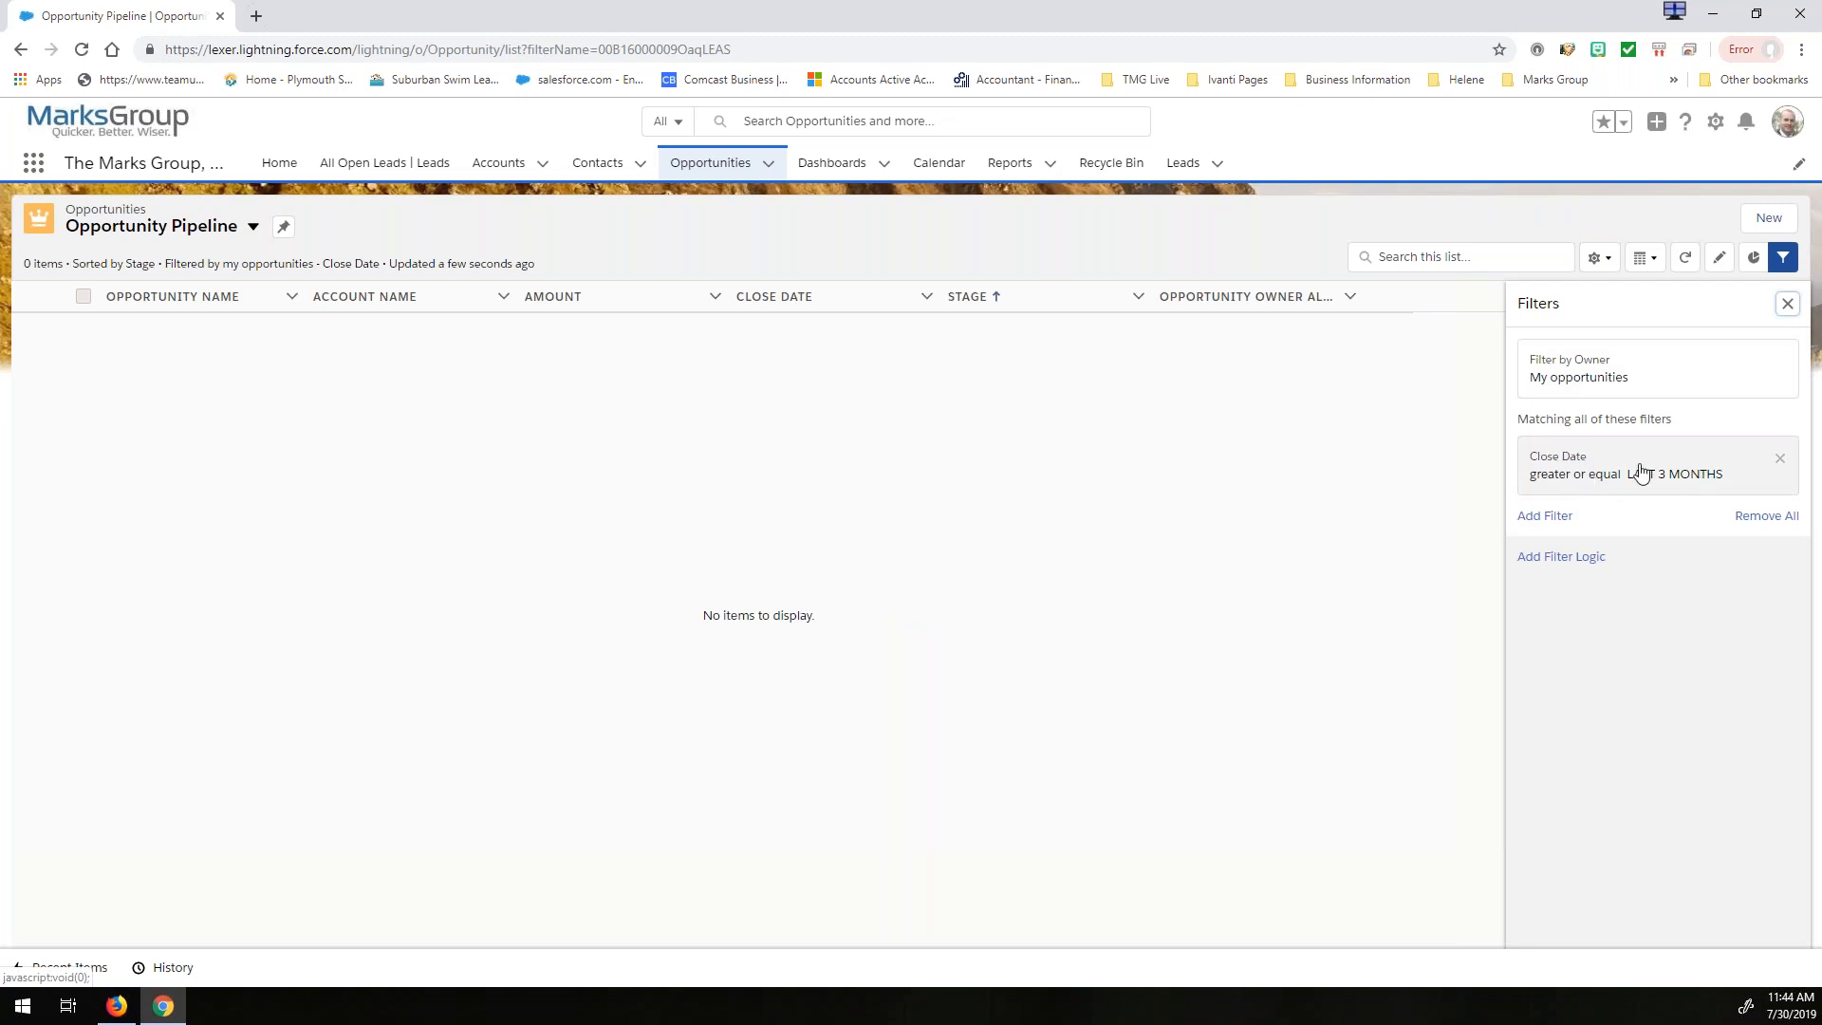
left_click(1780, 459)
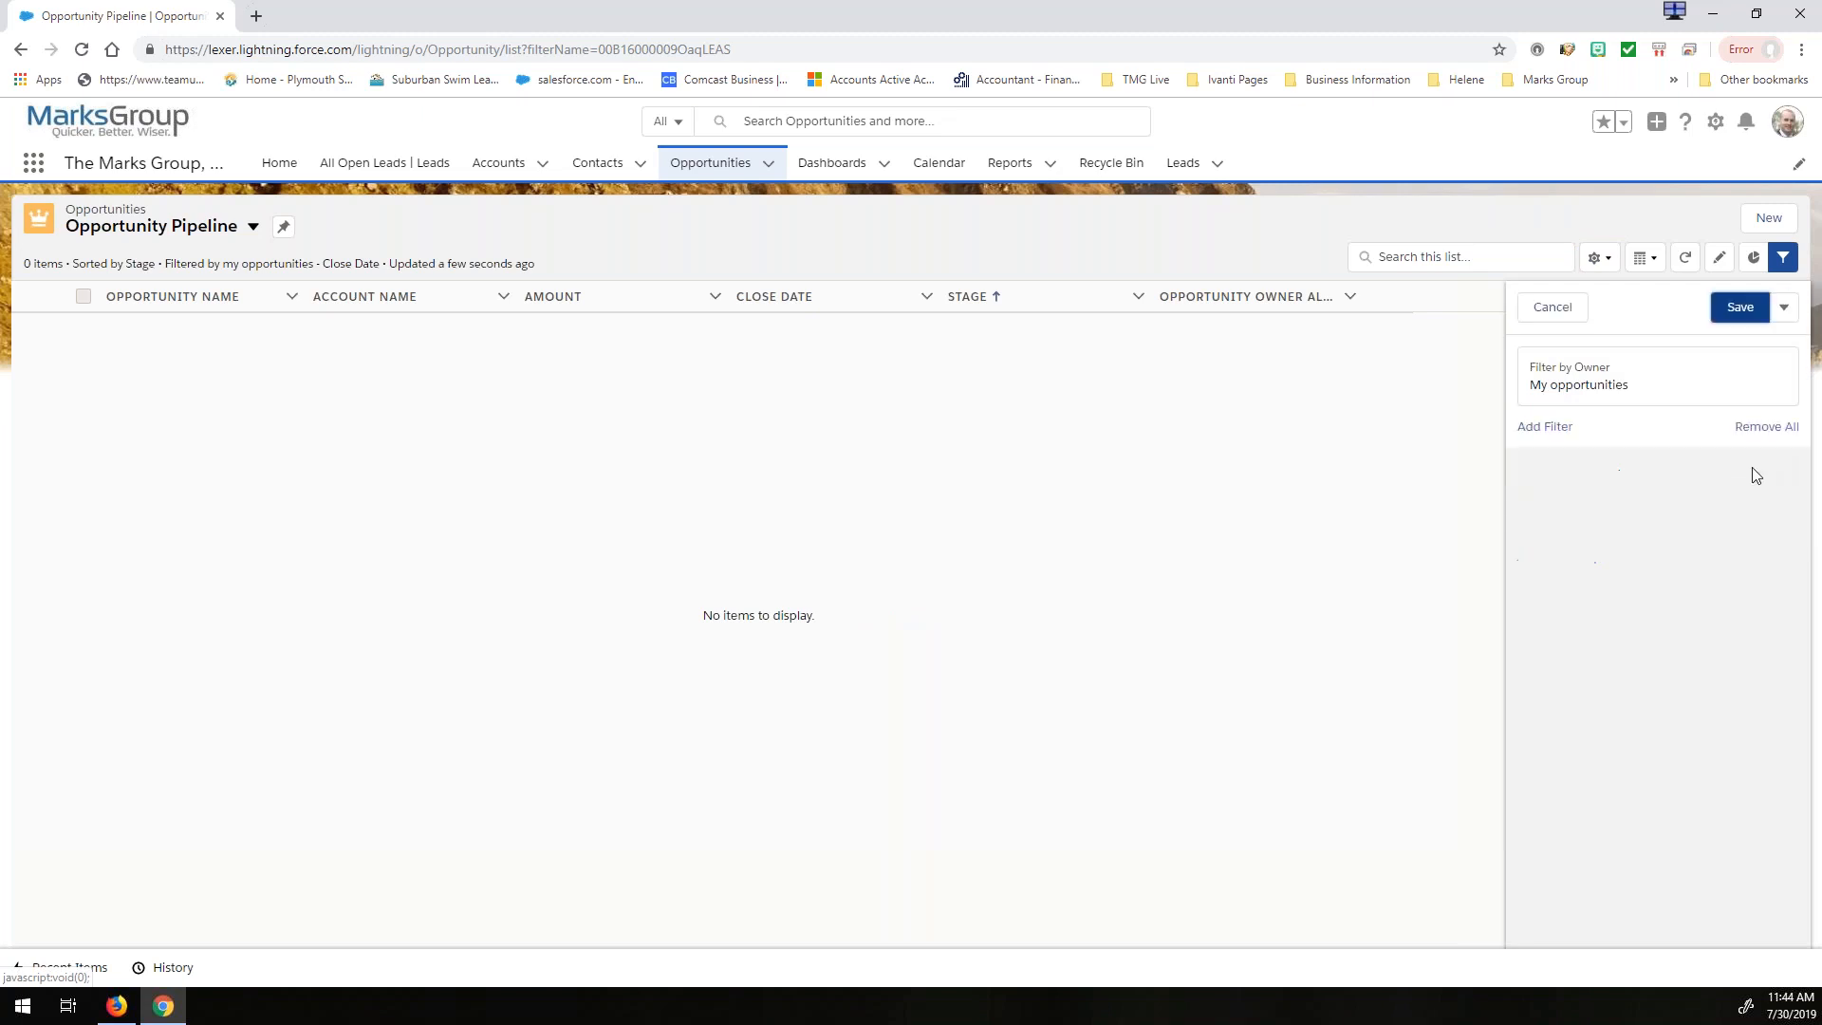
left_click(1741, 308)
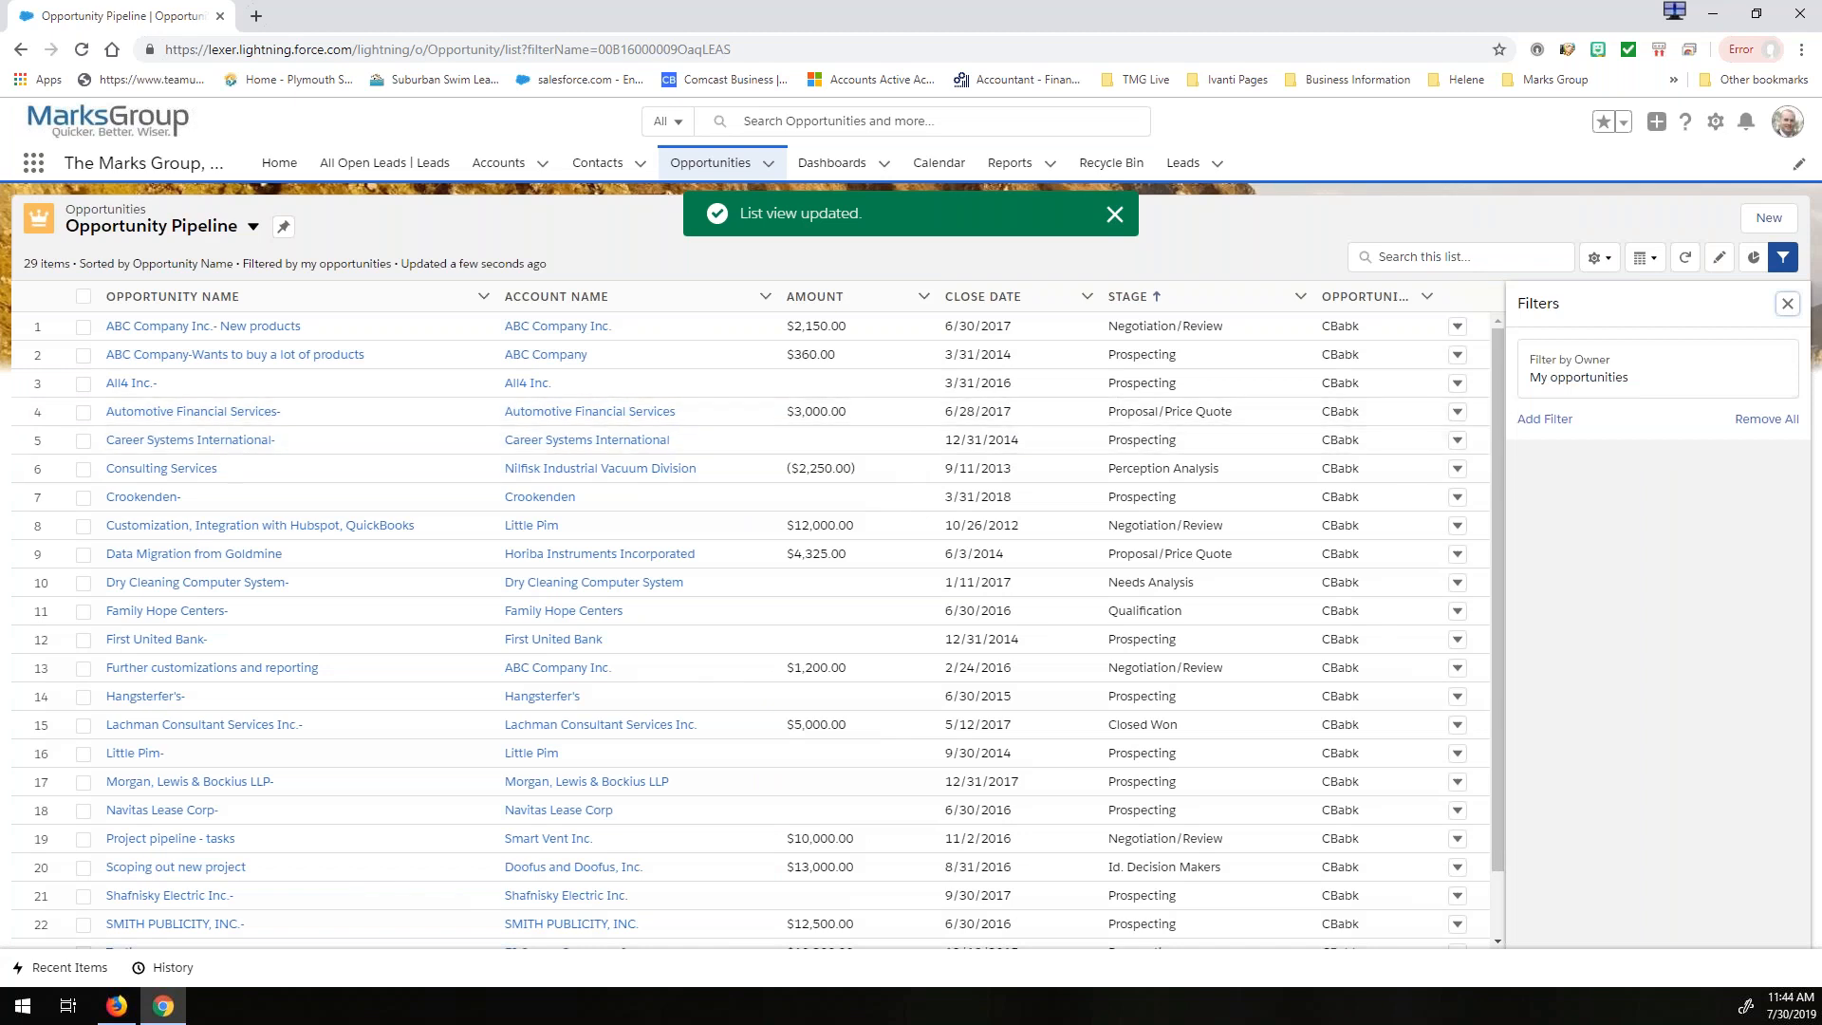
left_click(1786, 303)
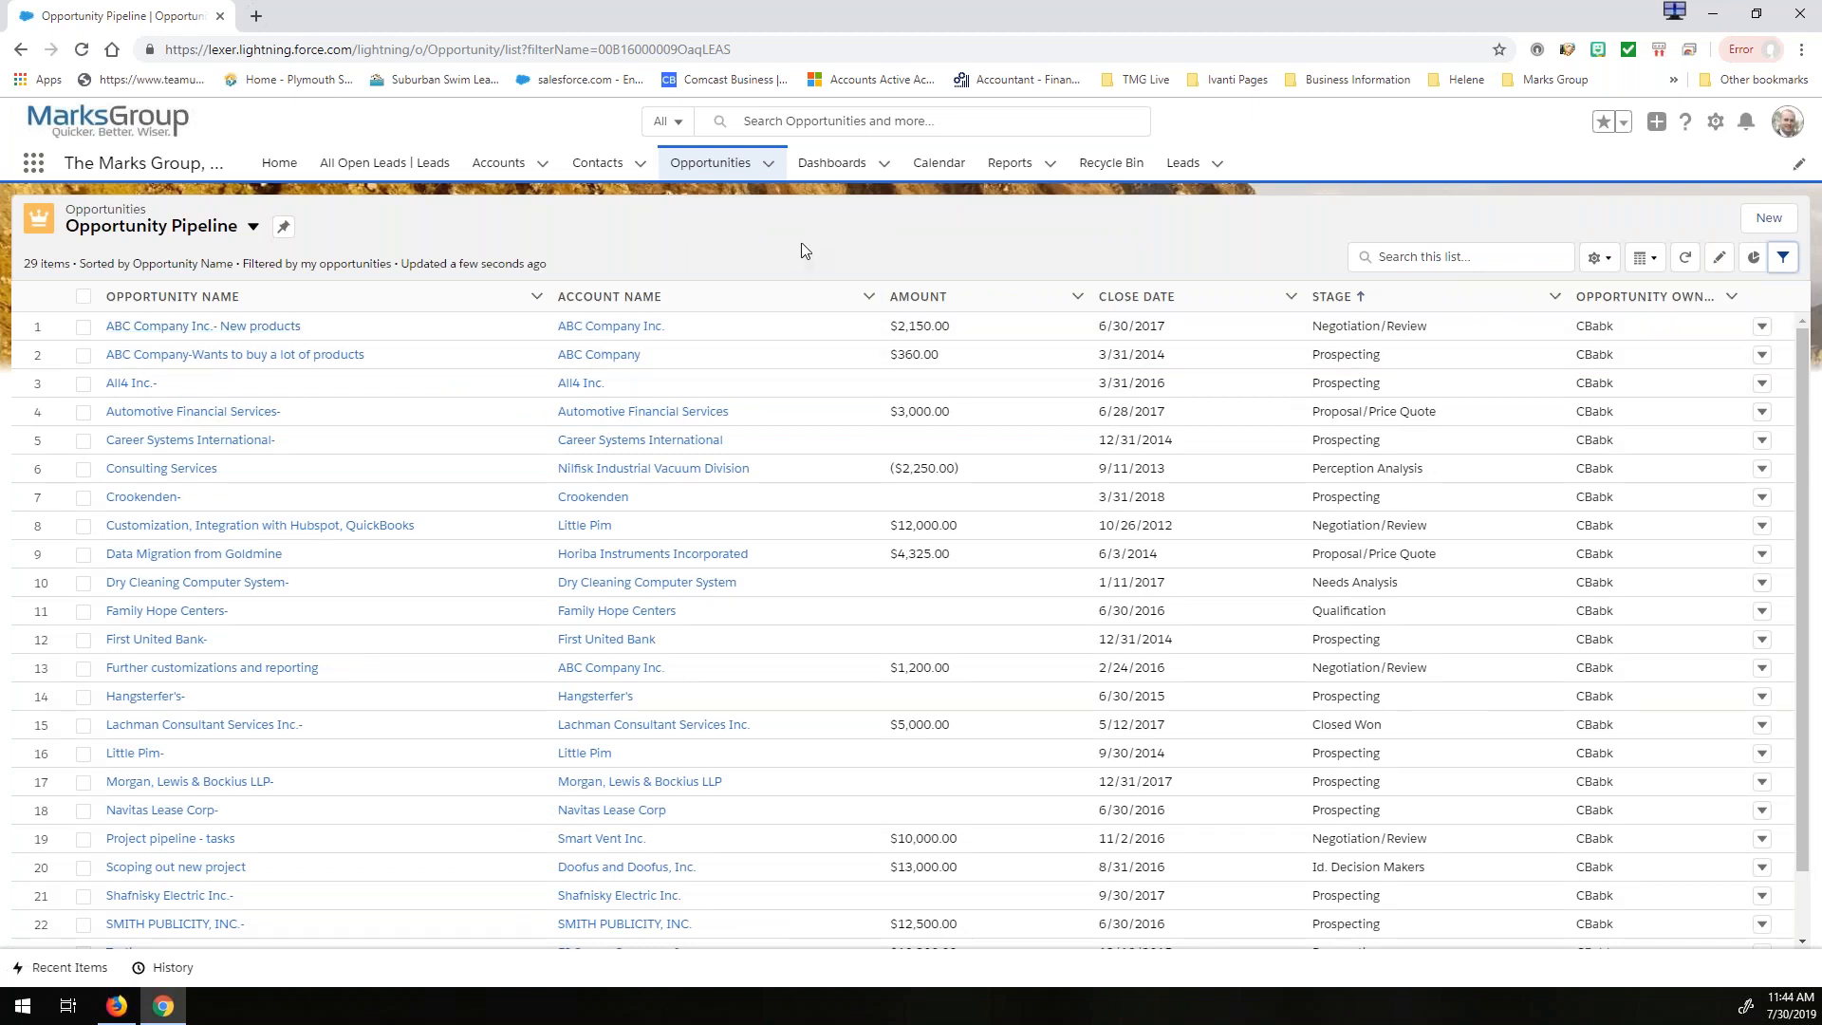
- Select the first three opportunities in the list and clear the selection again
left_click(83, 326)
left_click(83, 355)
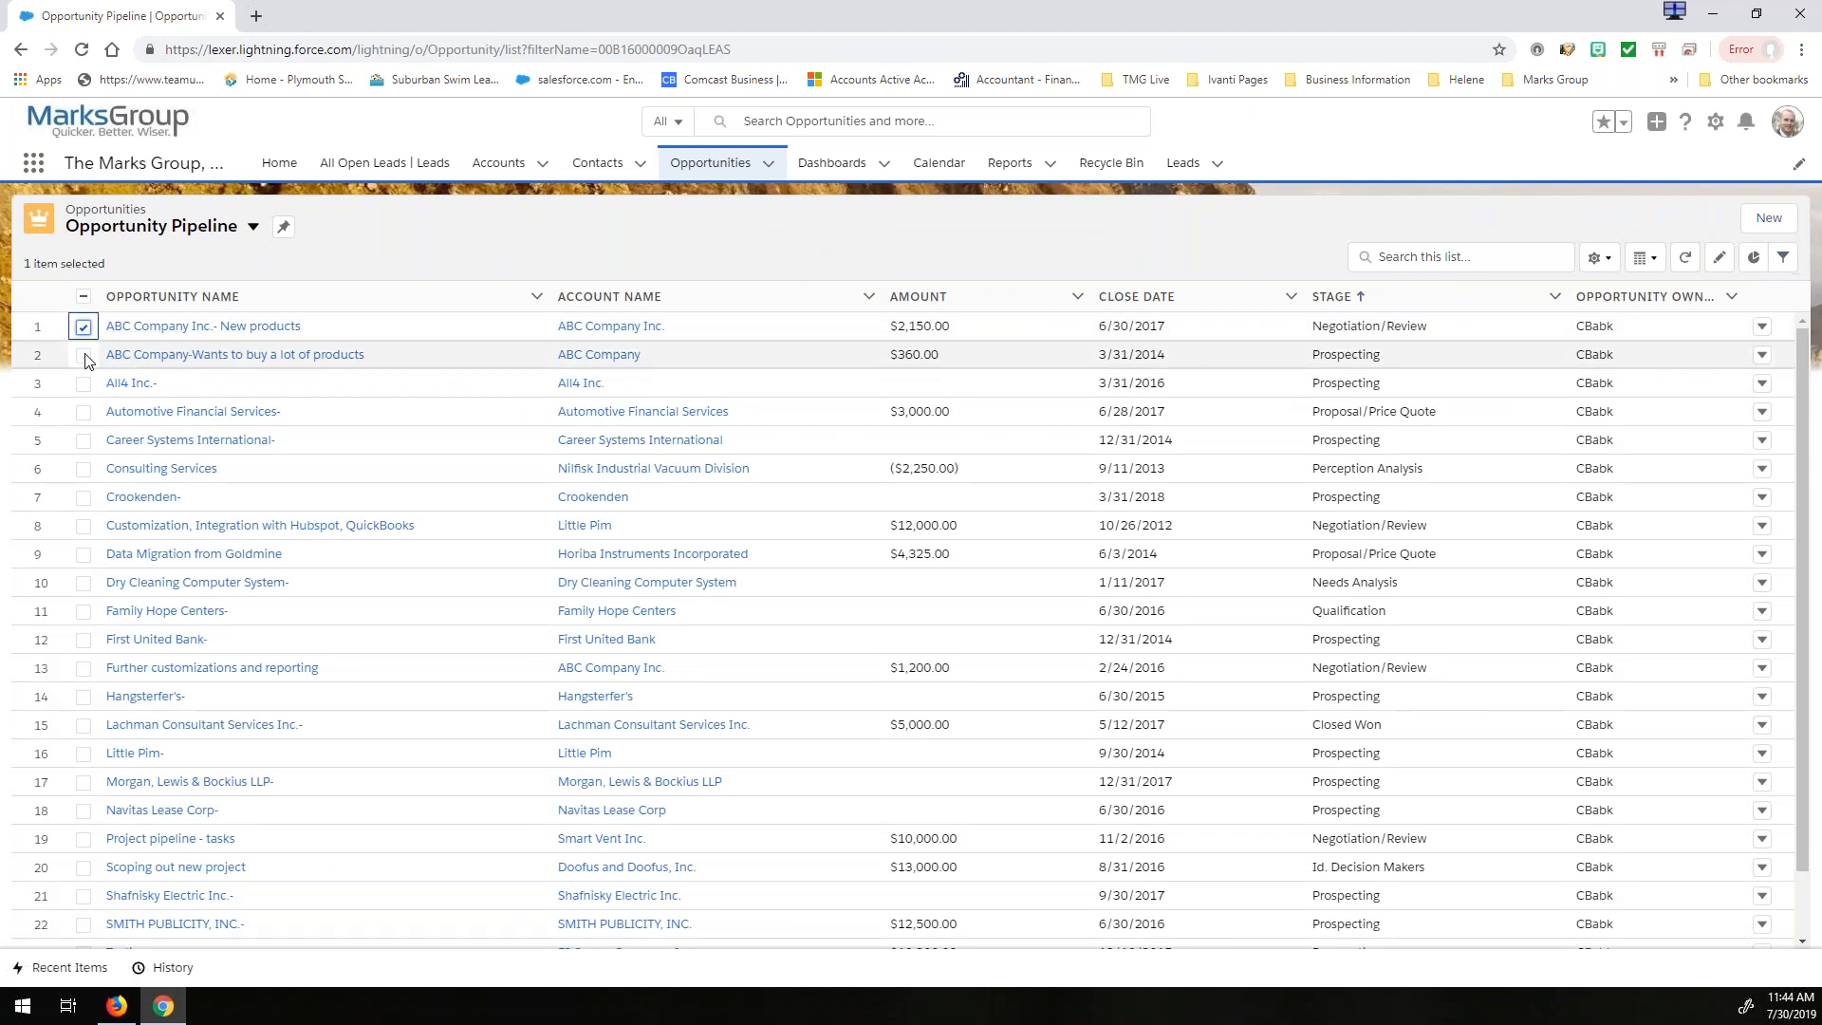
left_click(84, 383)
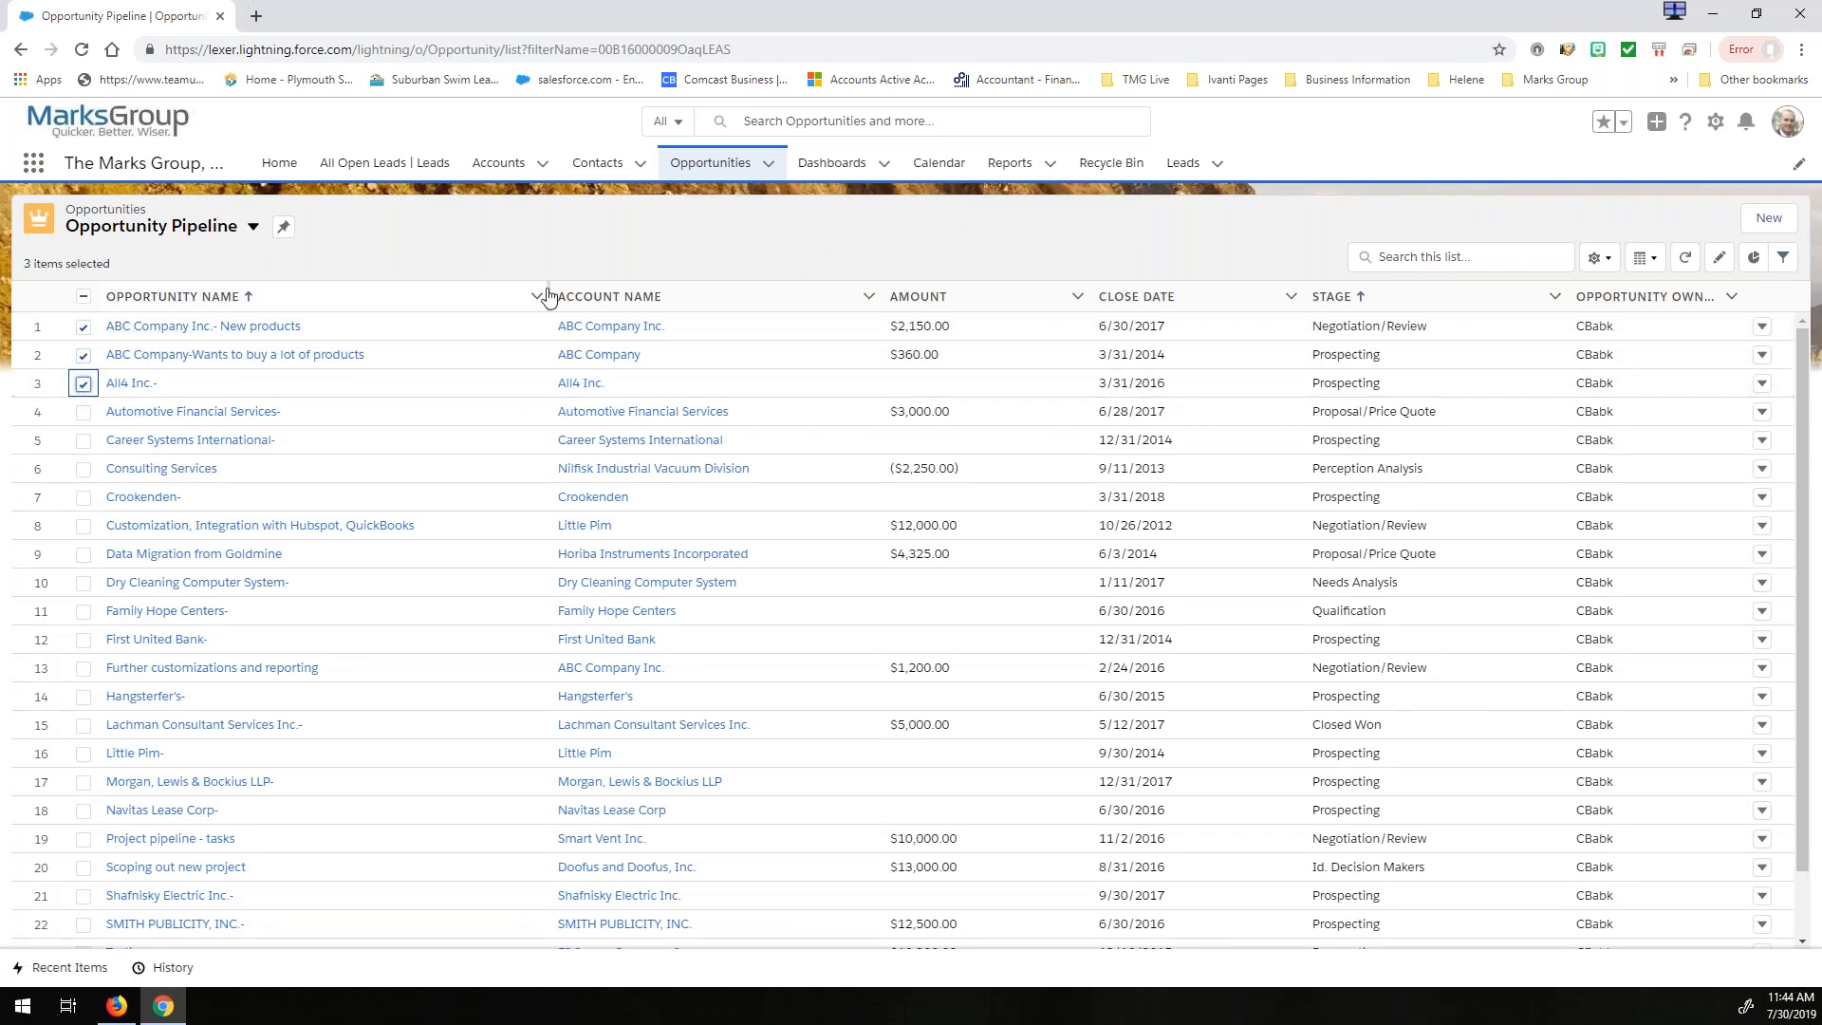
left_click(84, 298)
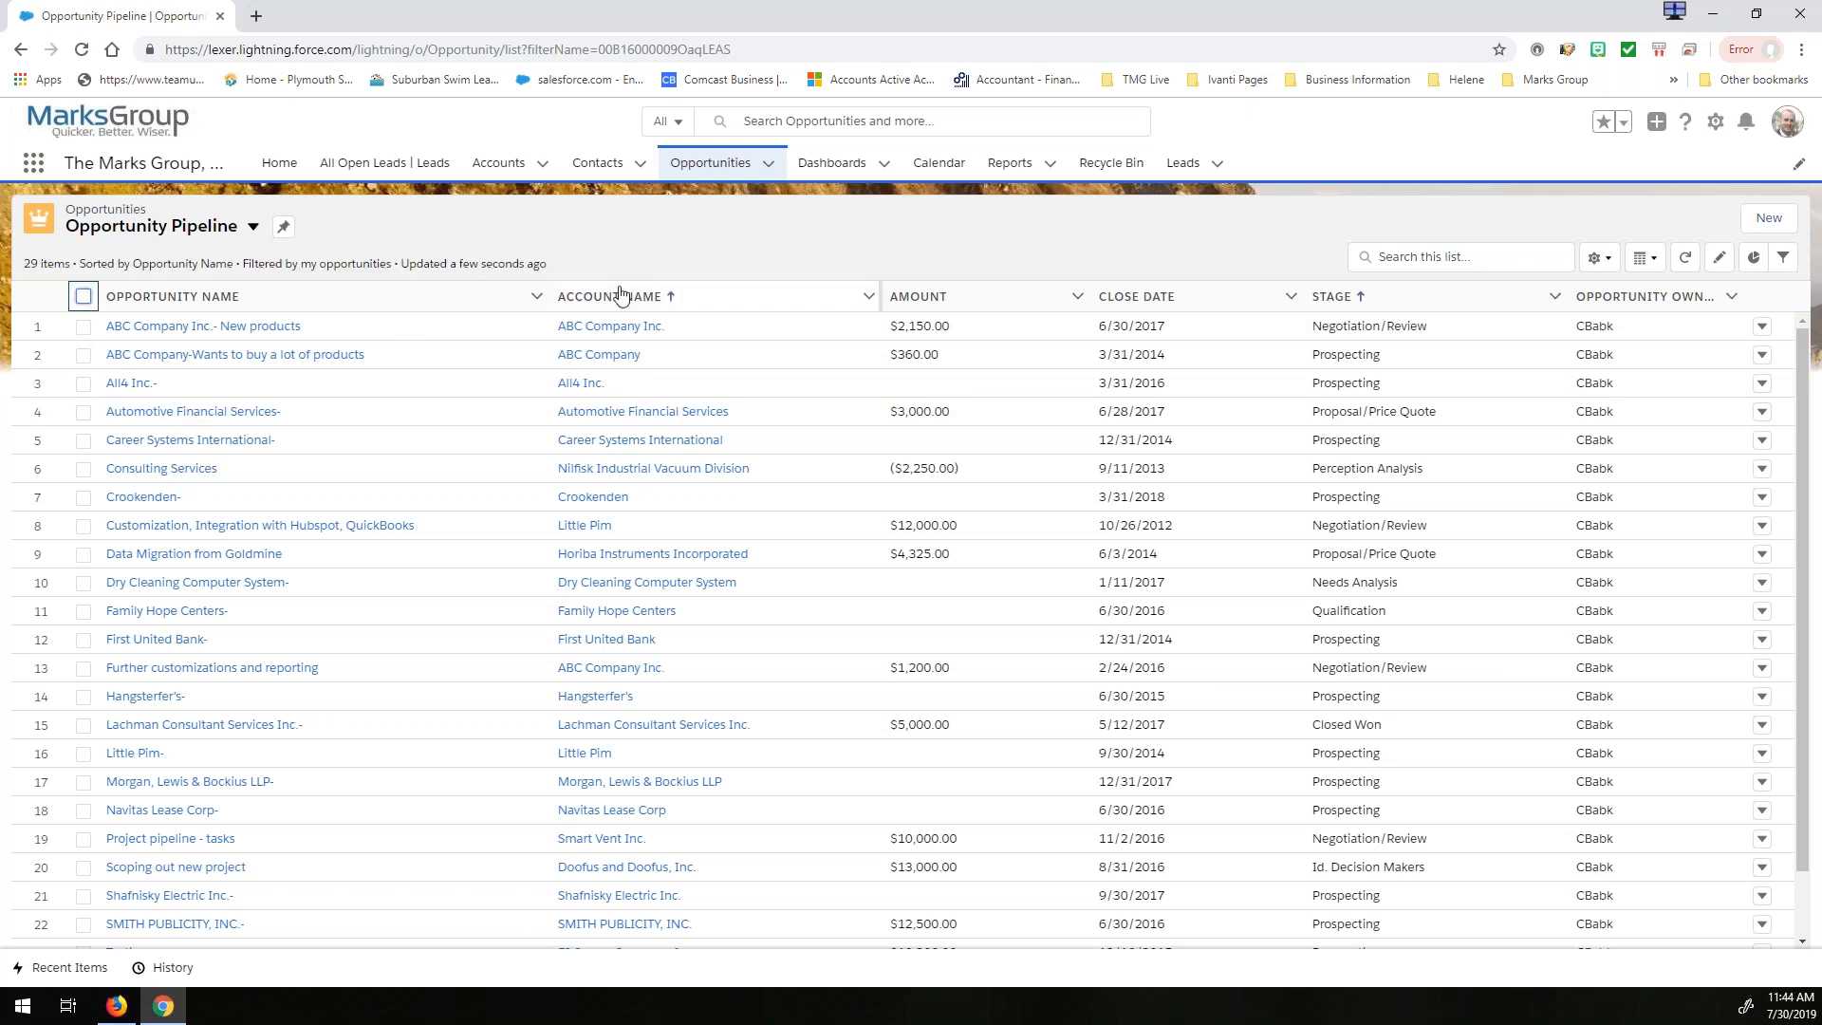
- Display Opportunity Pipeline as a Kanban board and preview the new task form for the inactive ABC Company opportunity without saving
left_click(1648, 264)
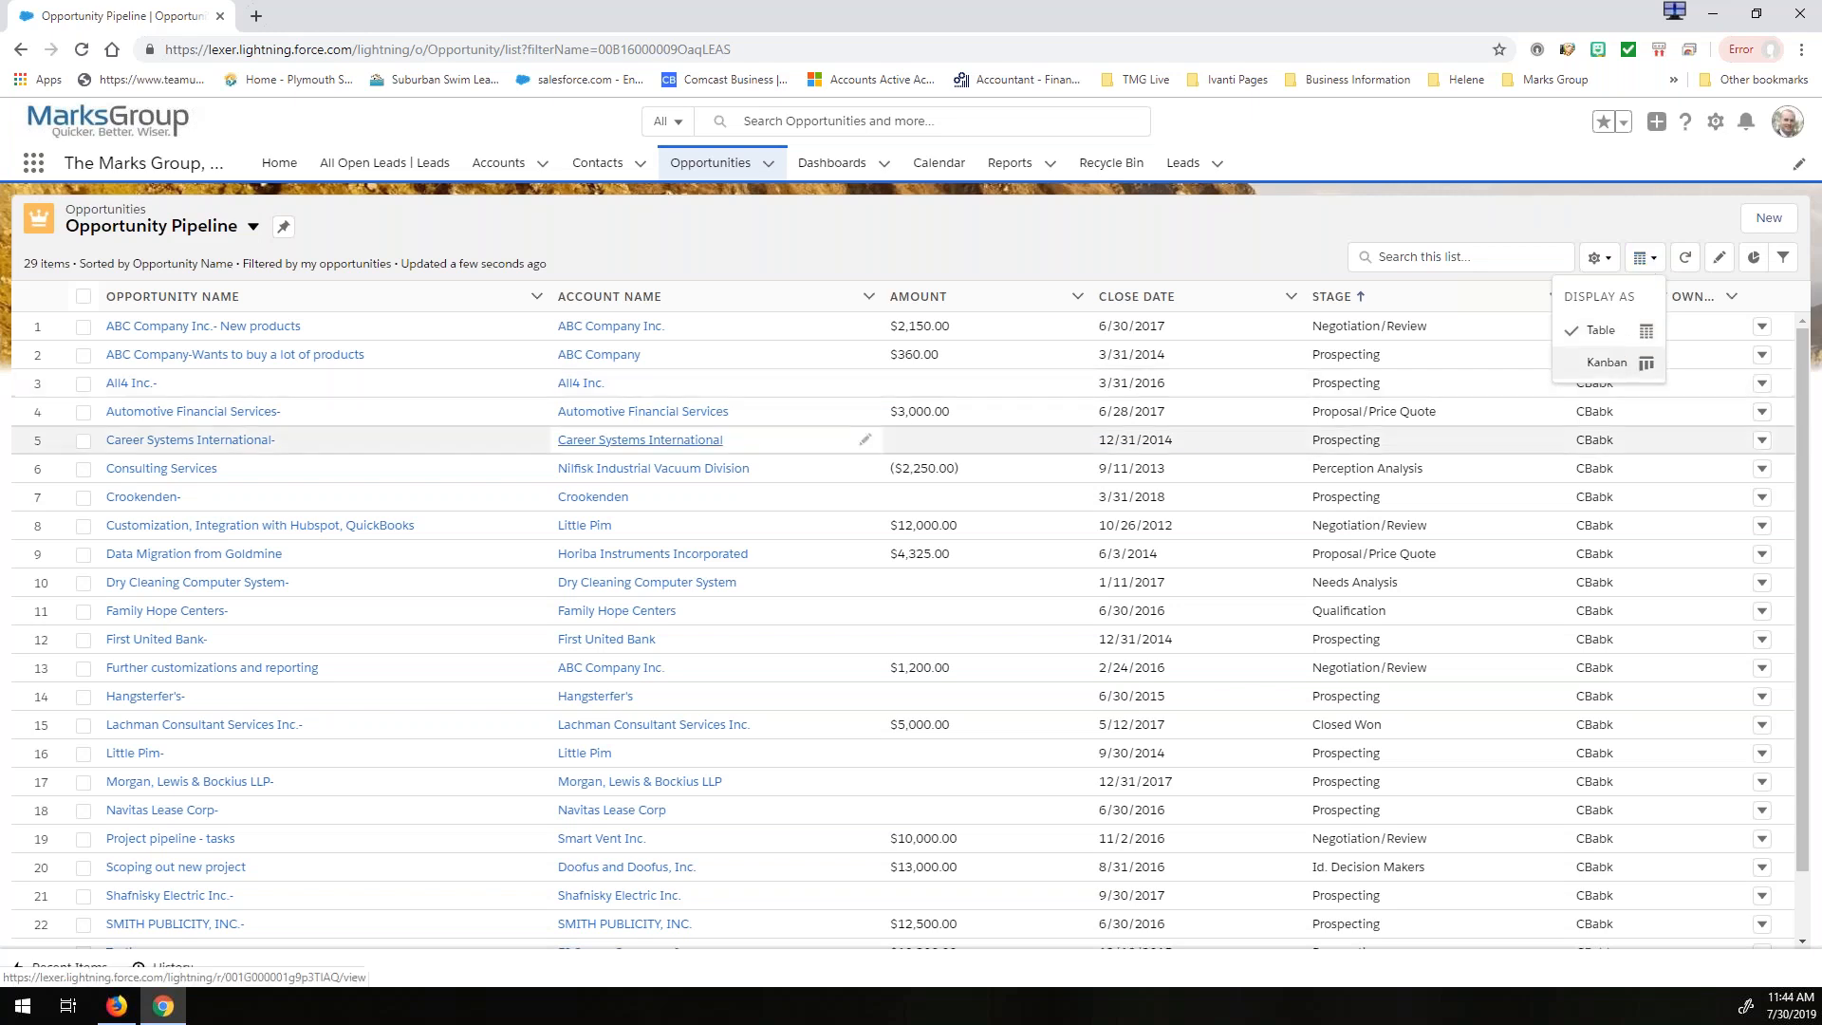
left_click(1607, 363)
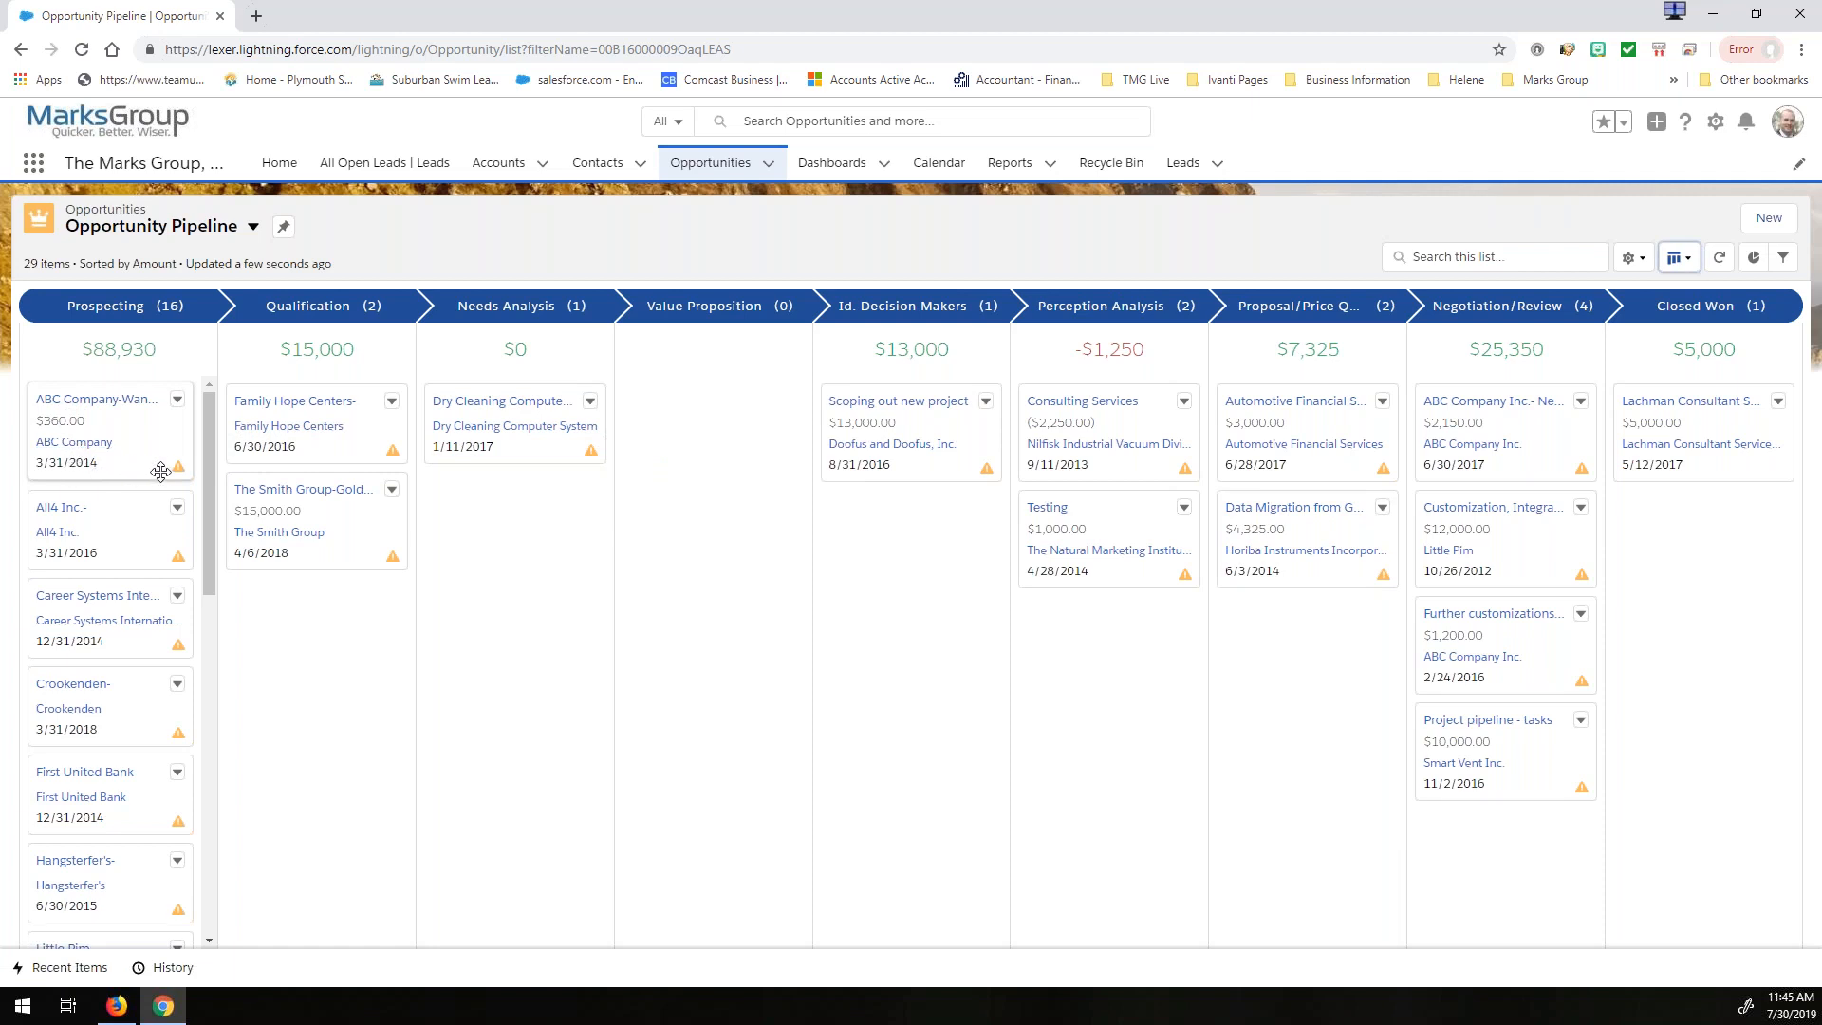
mouse_move(178, 467)
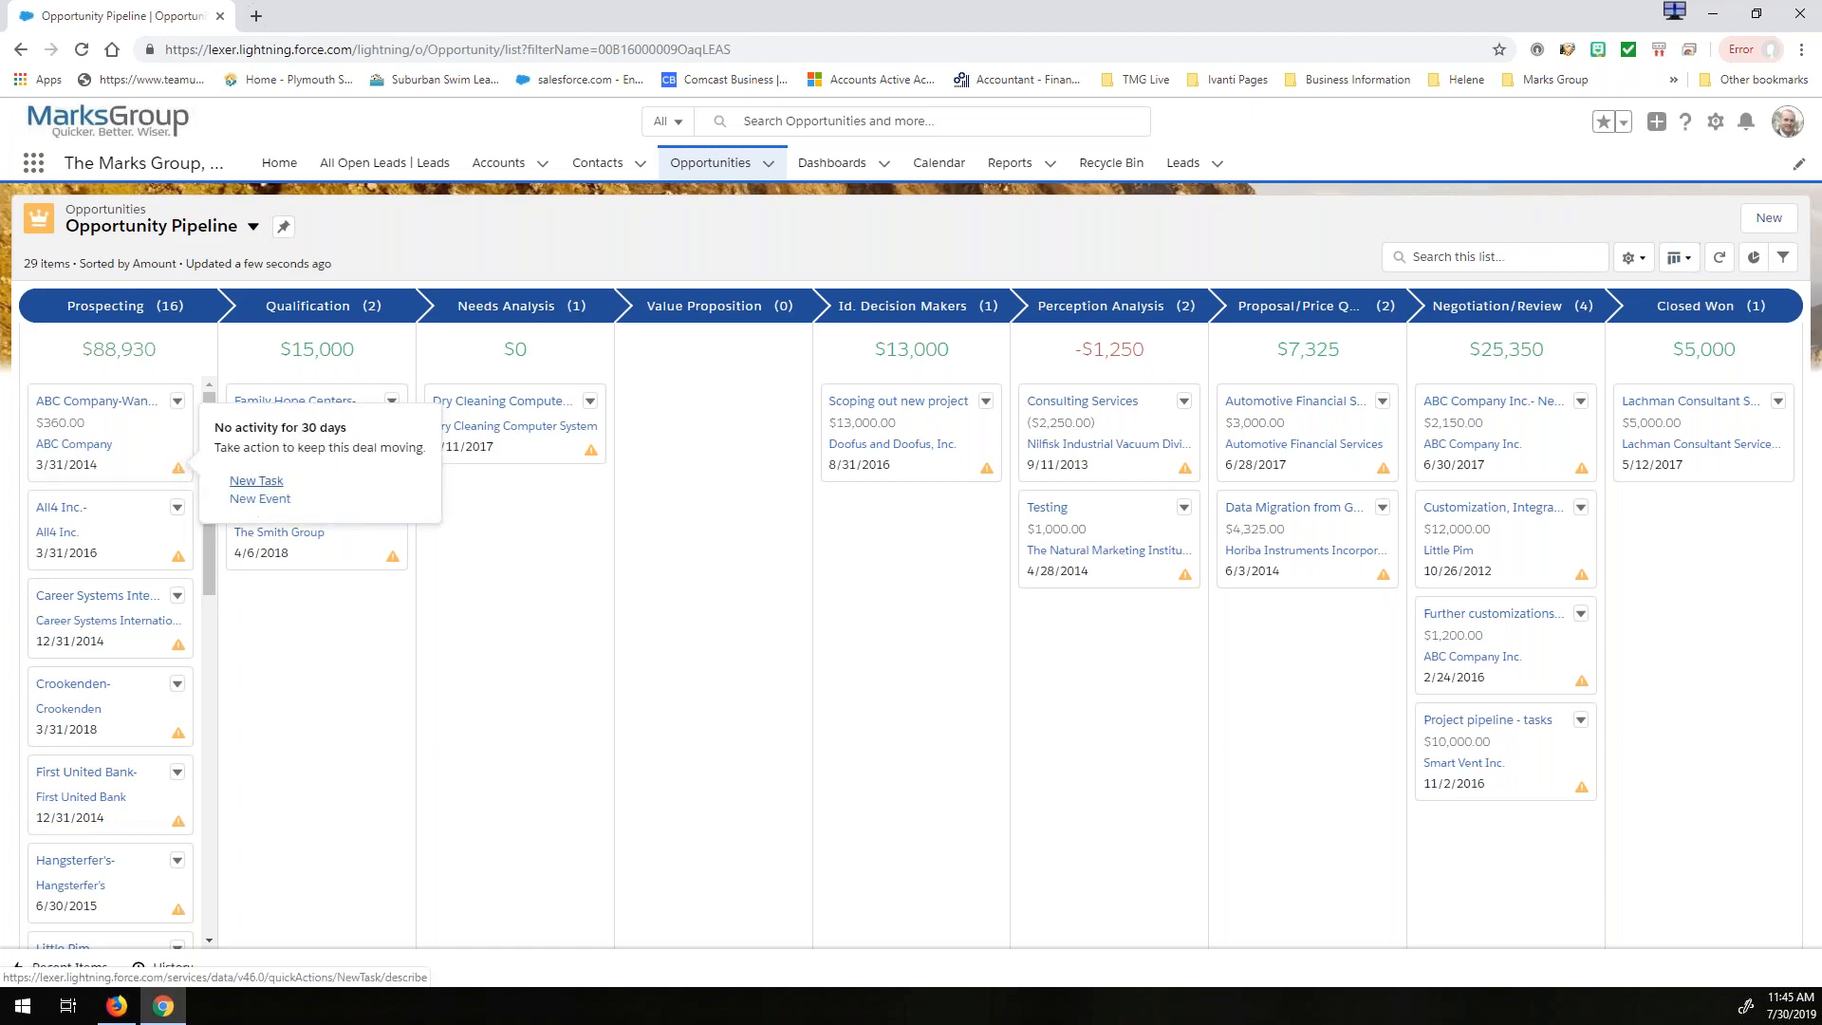
left_click(254, 481)
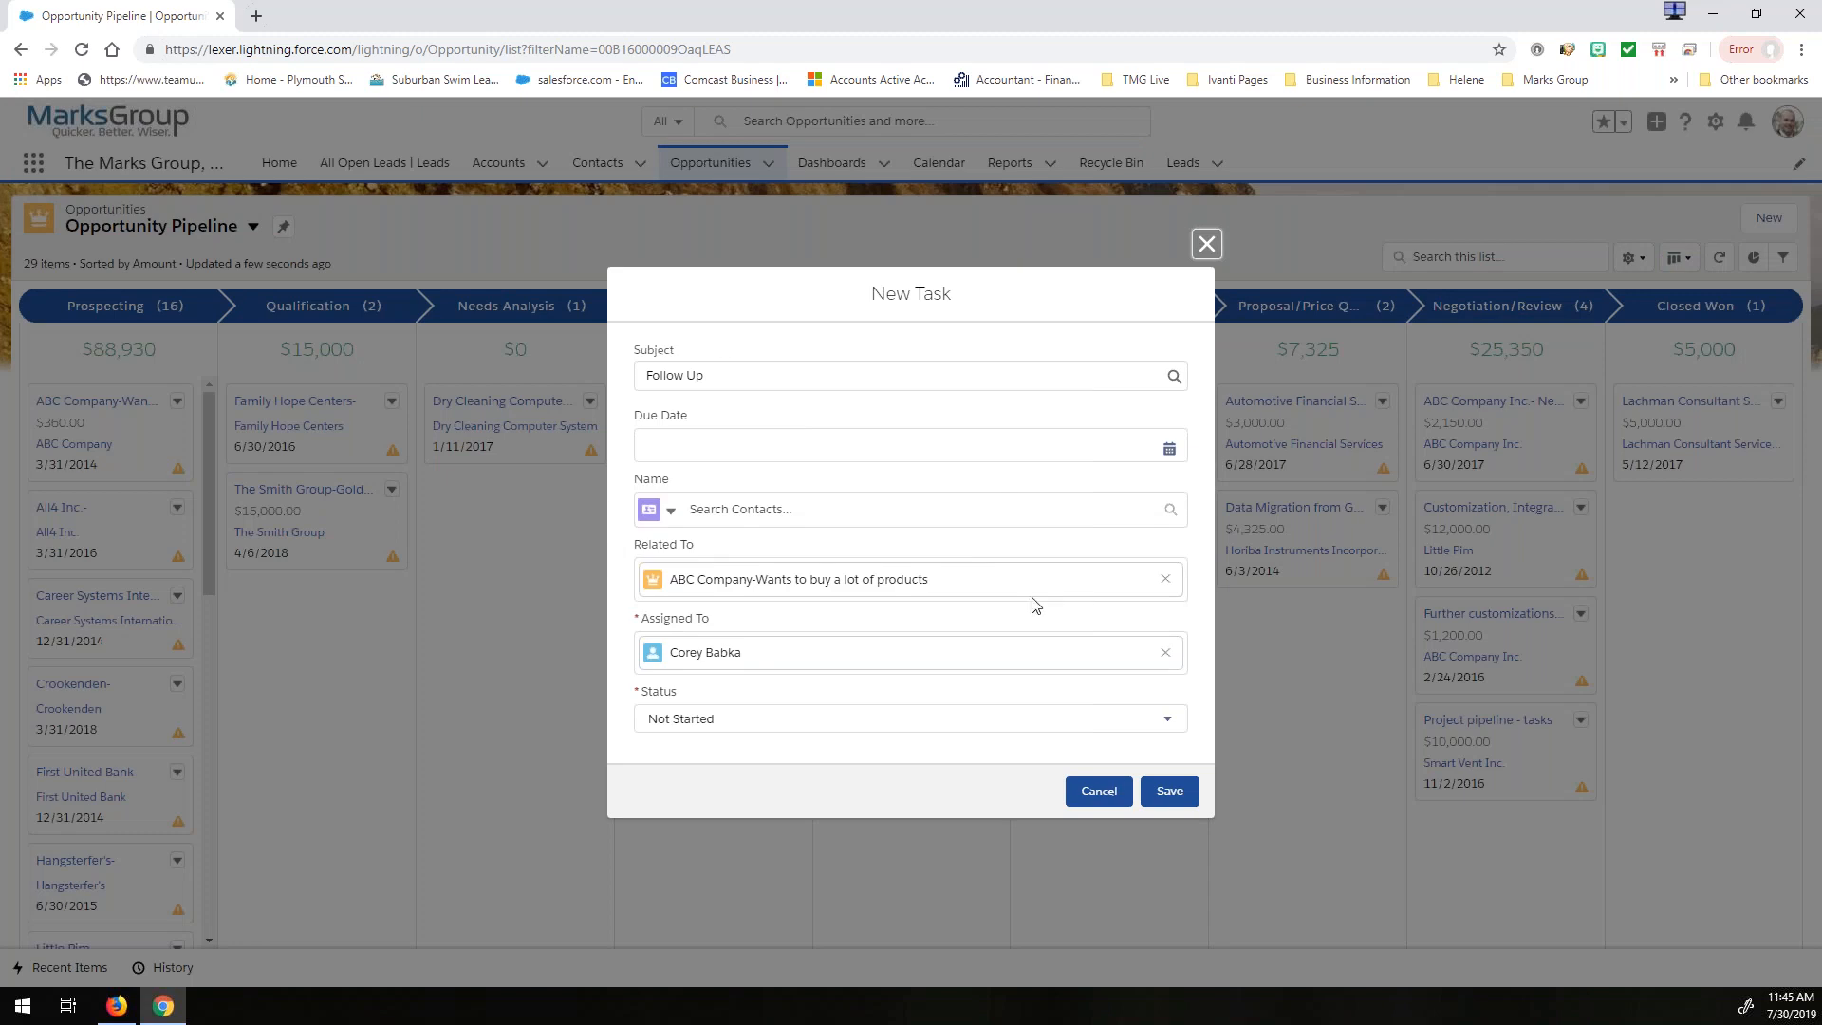
left_click(1098, 791)
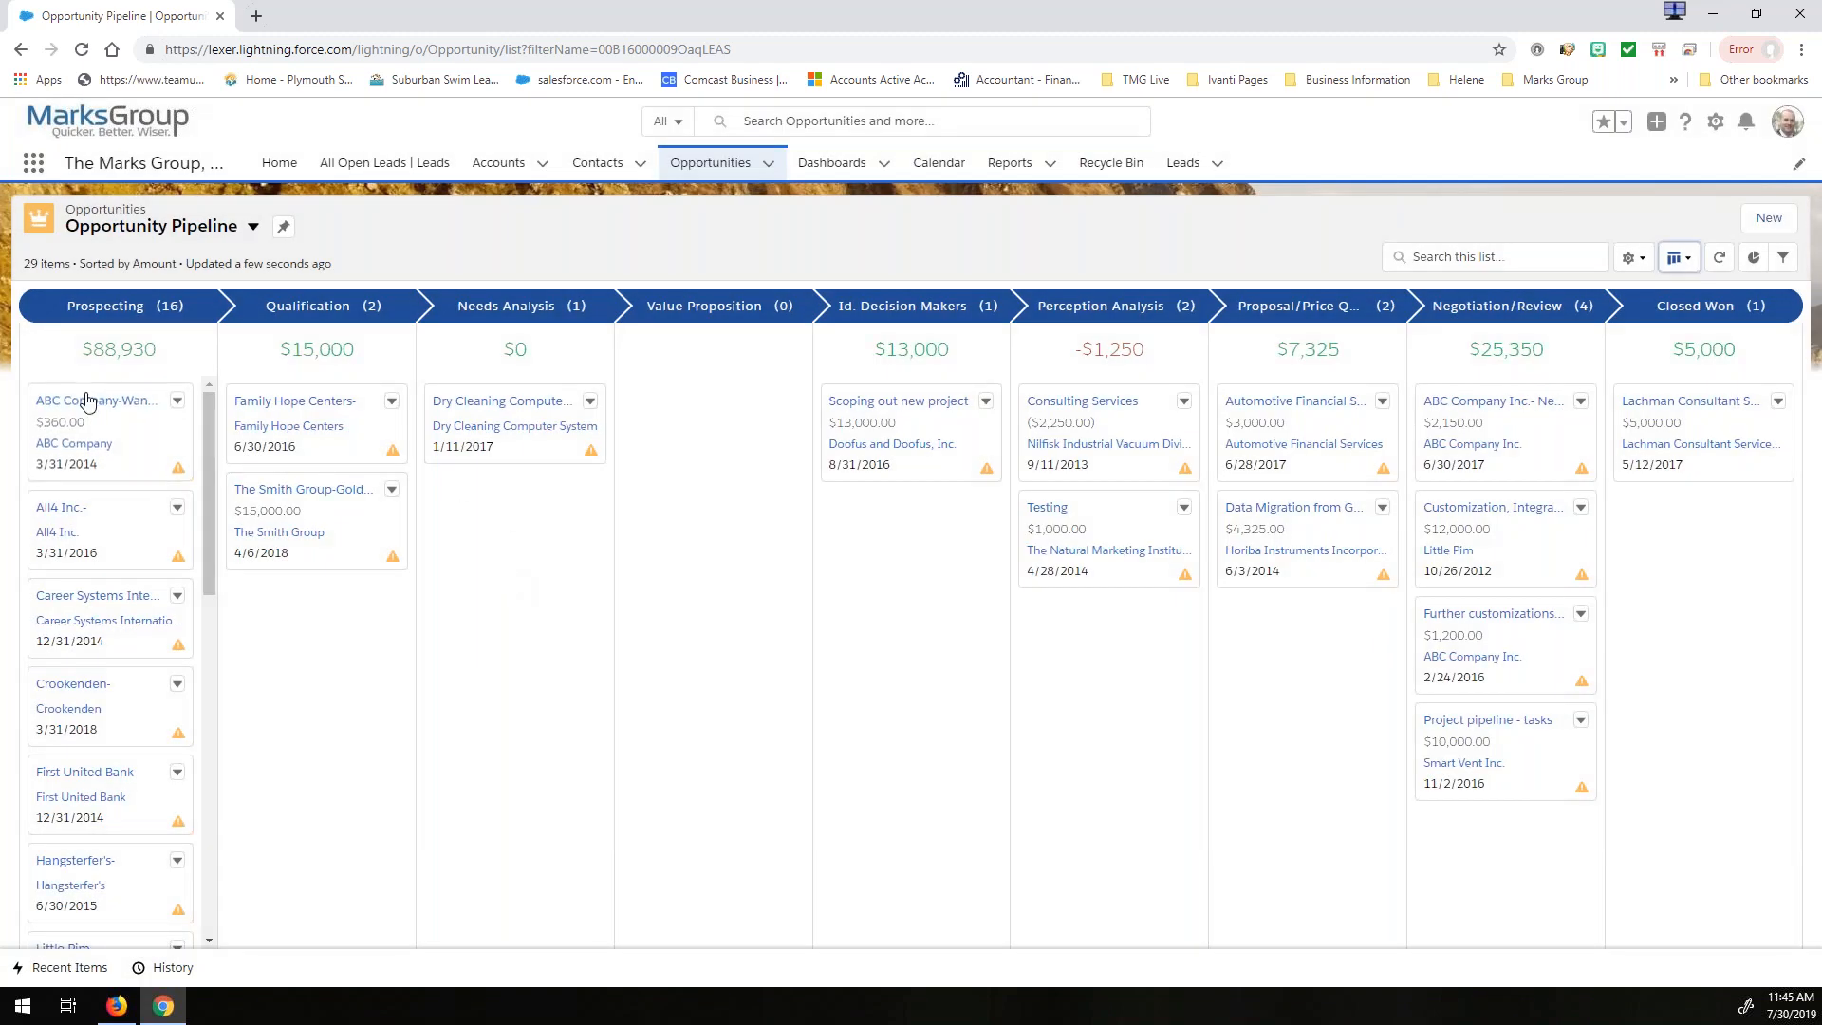
- Move ABC Company-Wants to buy a lot of products to the Value Proposition stage and Consulting Services to Id. Decision Makers
left_click_drag(129, 425, 633, 398)
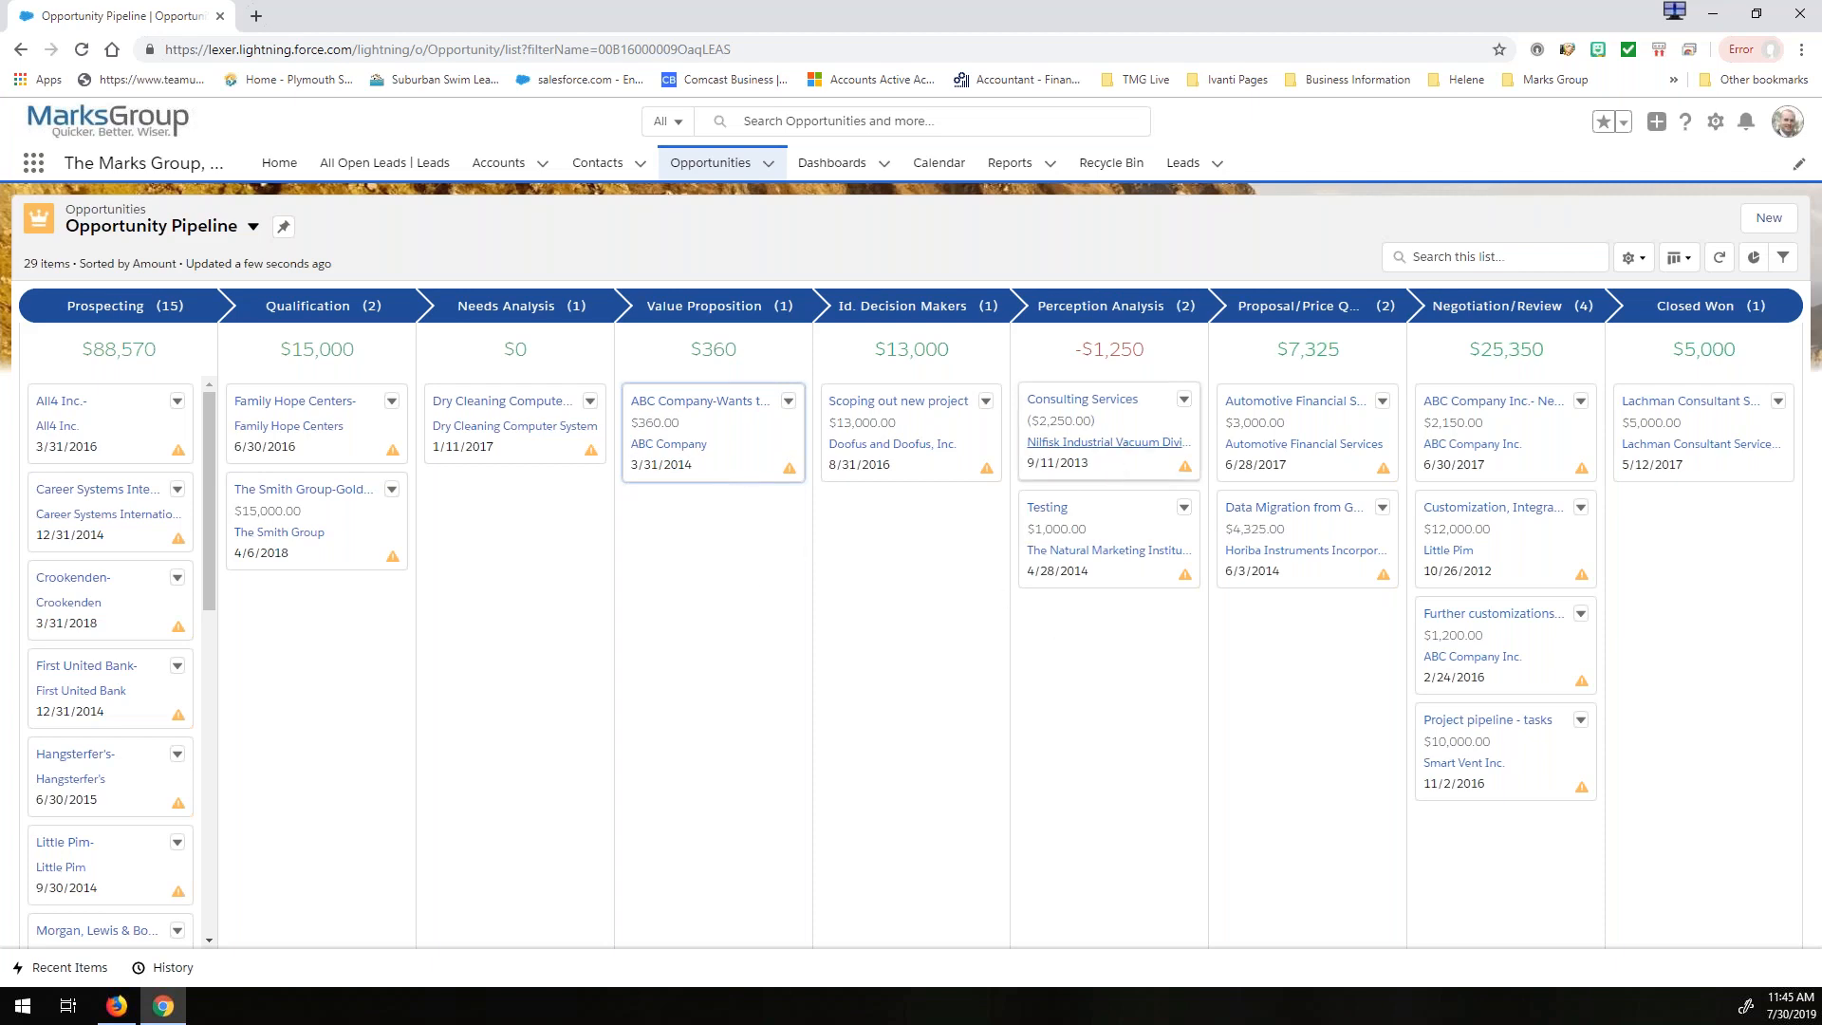
left_click_drag(1108, 465, 848, 527)
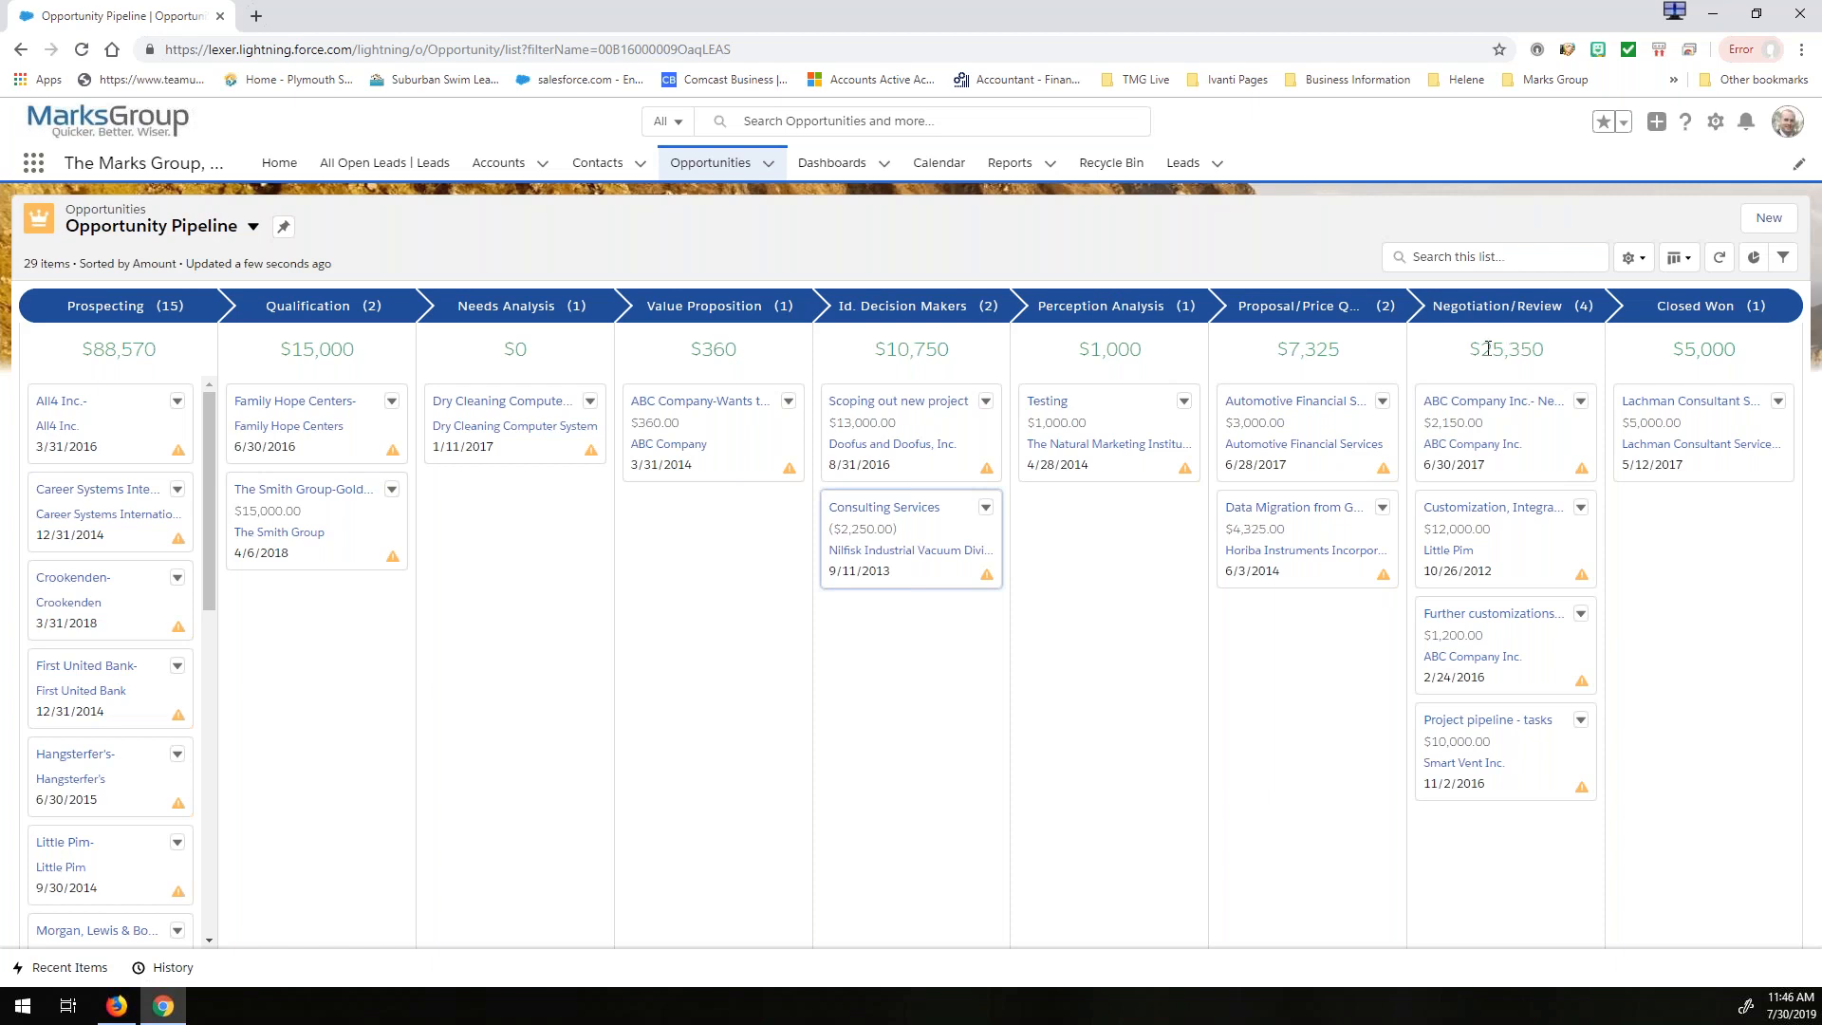
- Check the amount totals and opportunity counts shown for the Kanban stages
left_click_drag(1482, 350, 1543, 351)
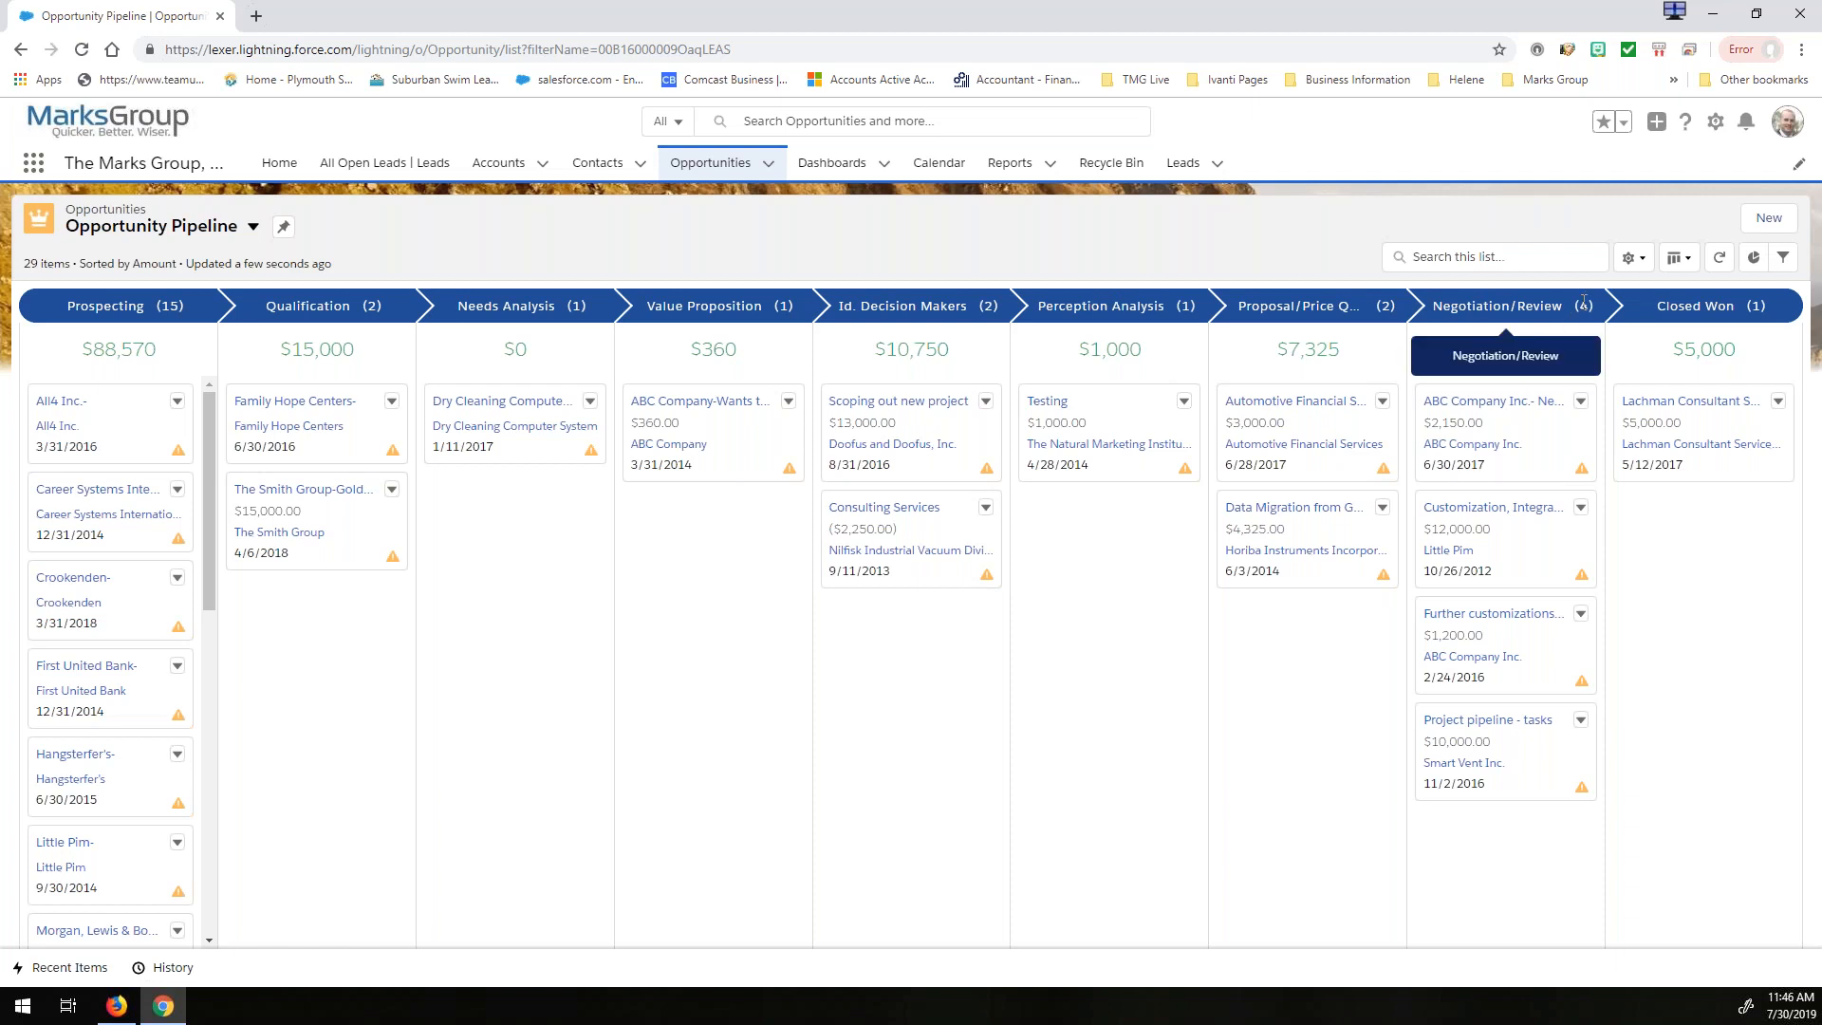
left_click(1270, 691)
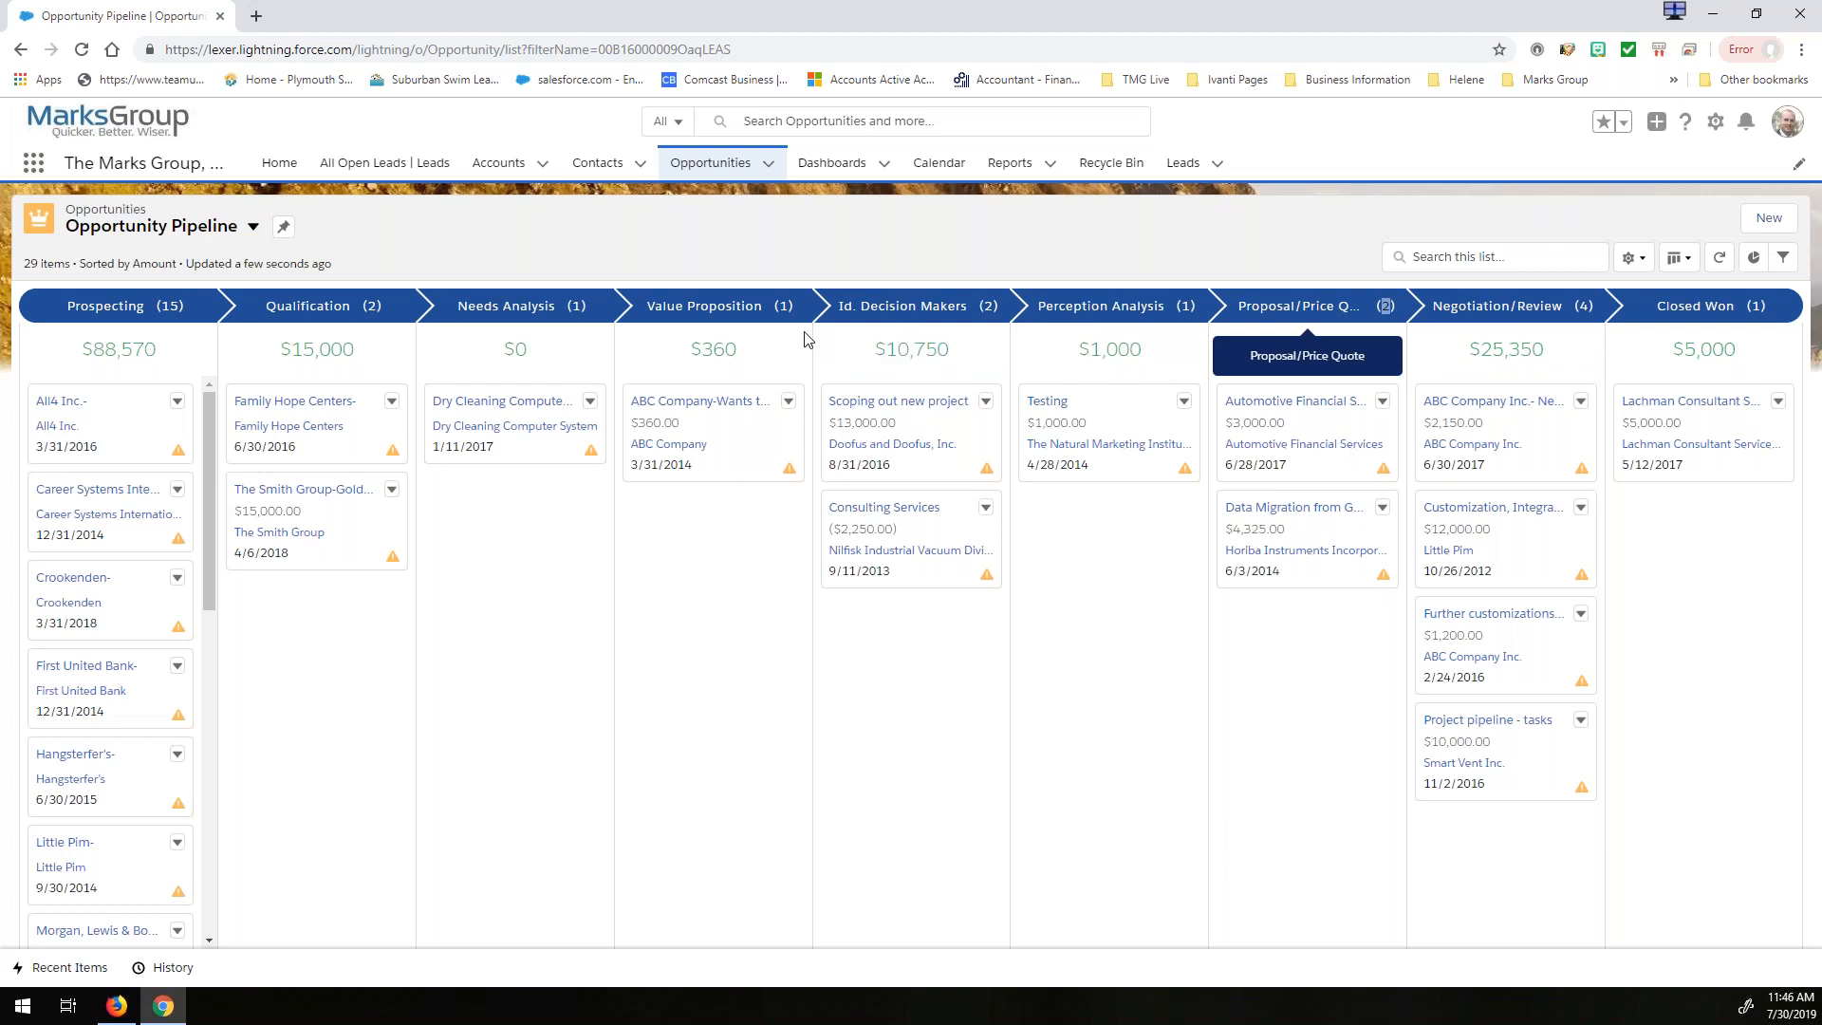
left_click_drag(172, 305, 159, 306)
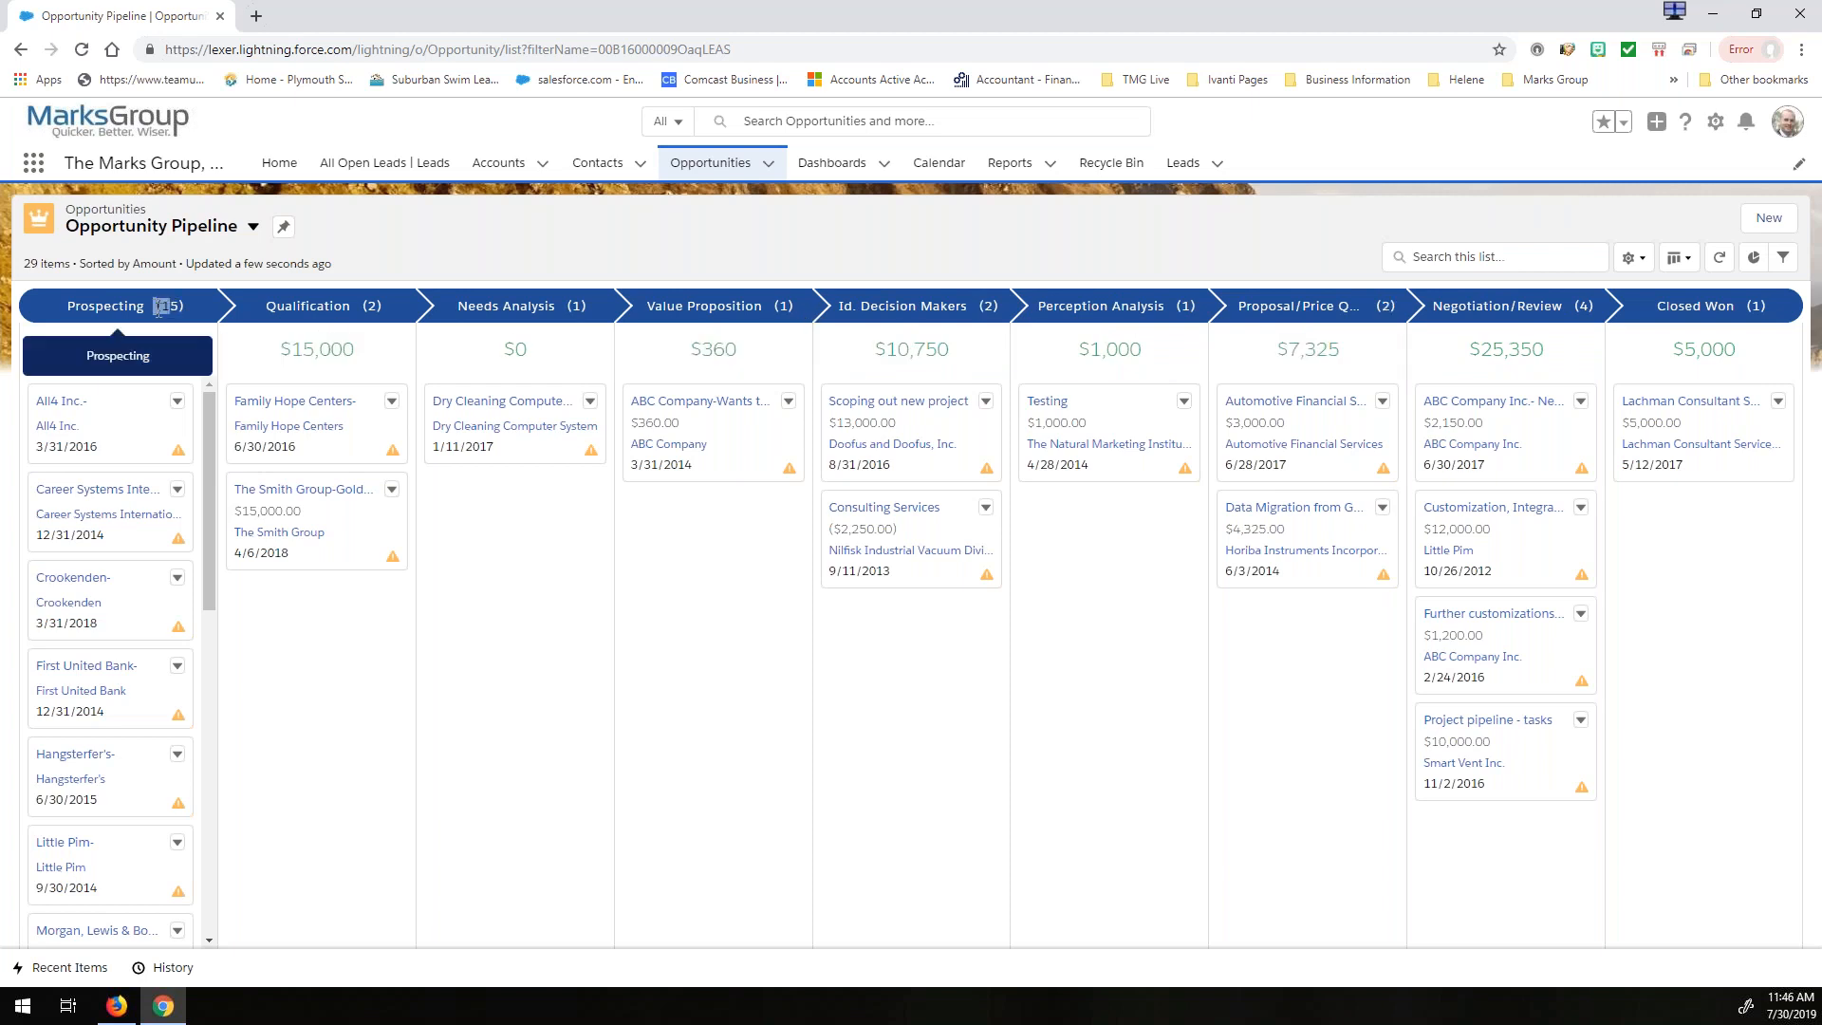
left_click(996, 759)
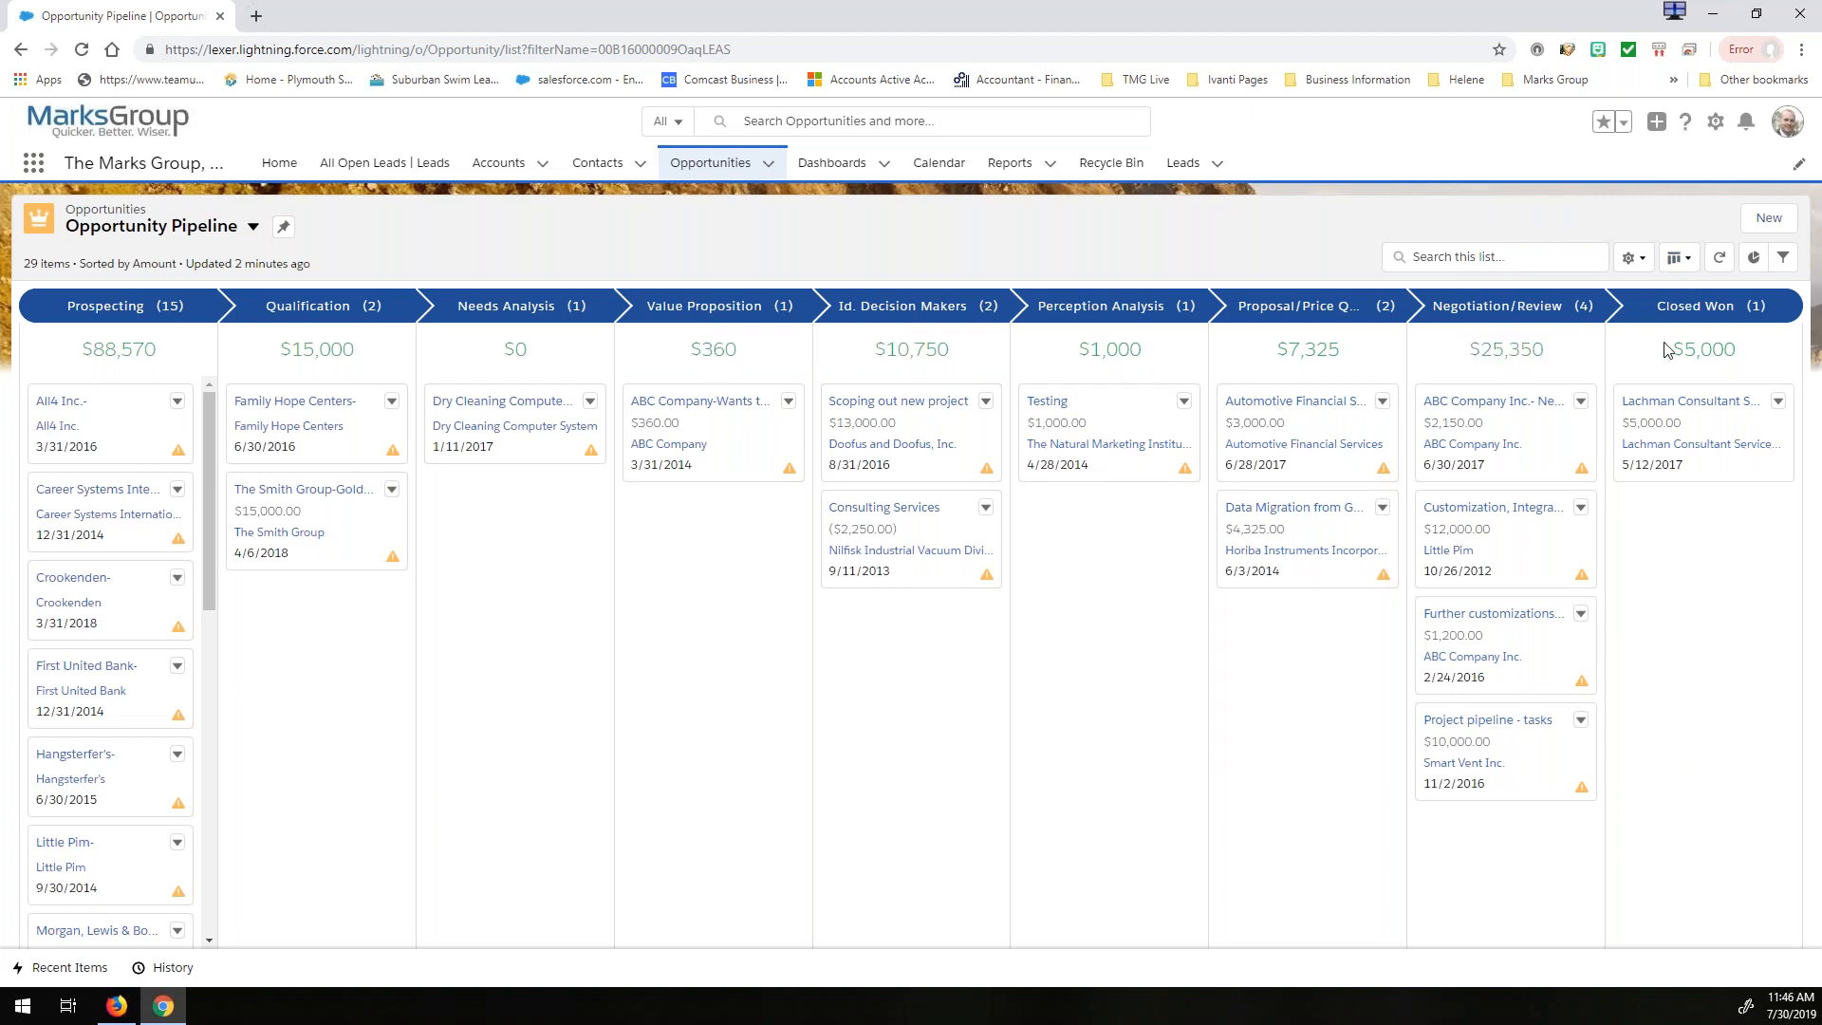
- Review the list filters and the selection of displayed fields for the Kanban board without changing them
left_click(1639, 268)
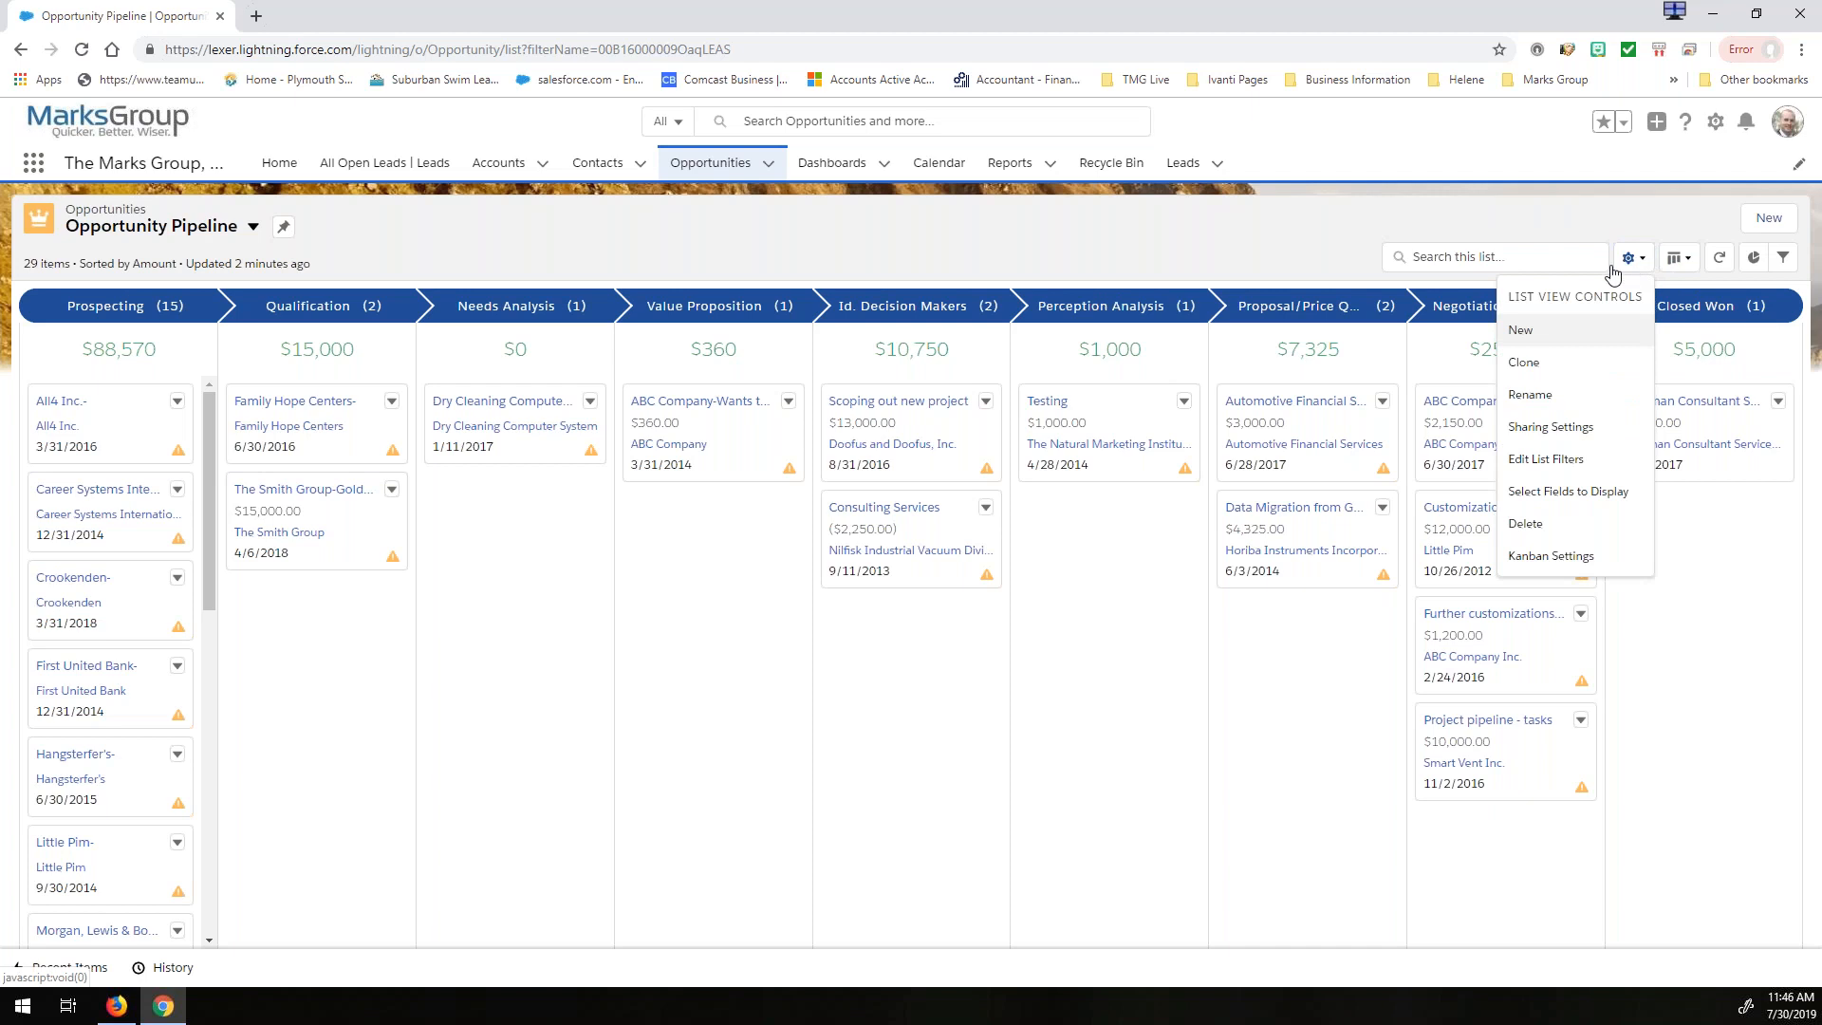
left_click(1540, 461)
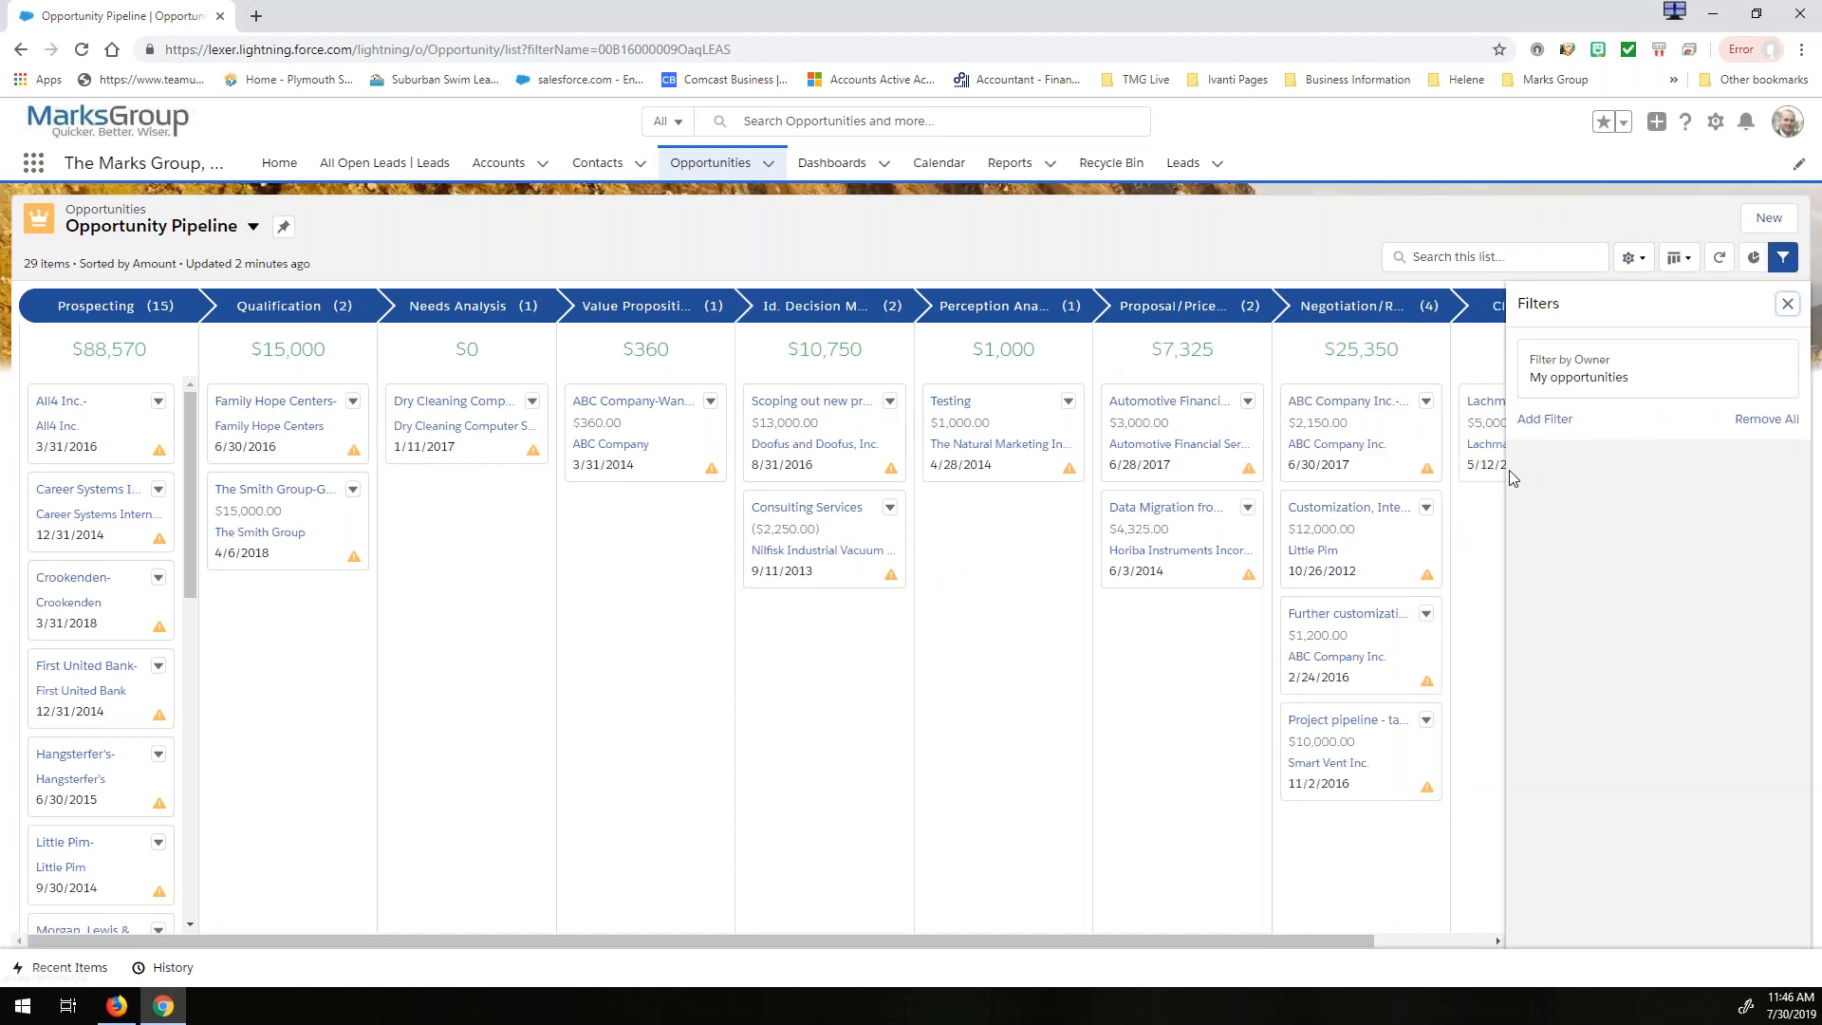
left_click(1787, 305)
left_click(1632, 257)
left_click(1528, 493)
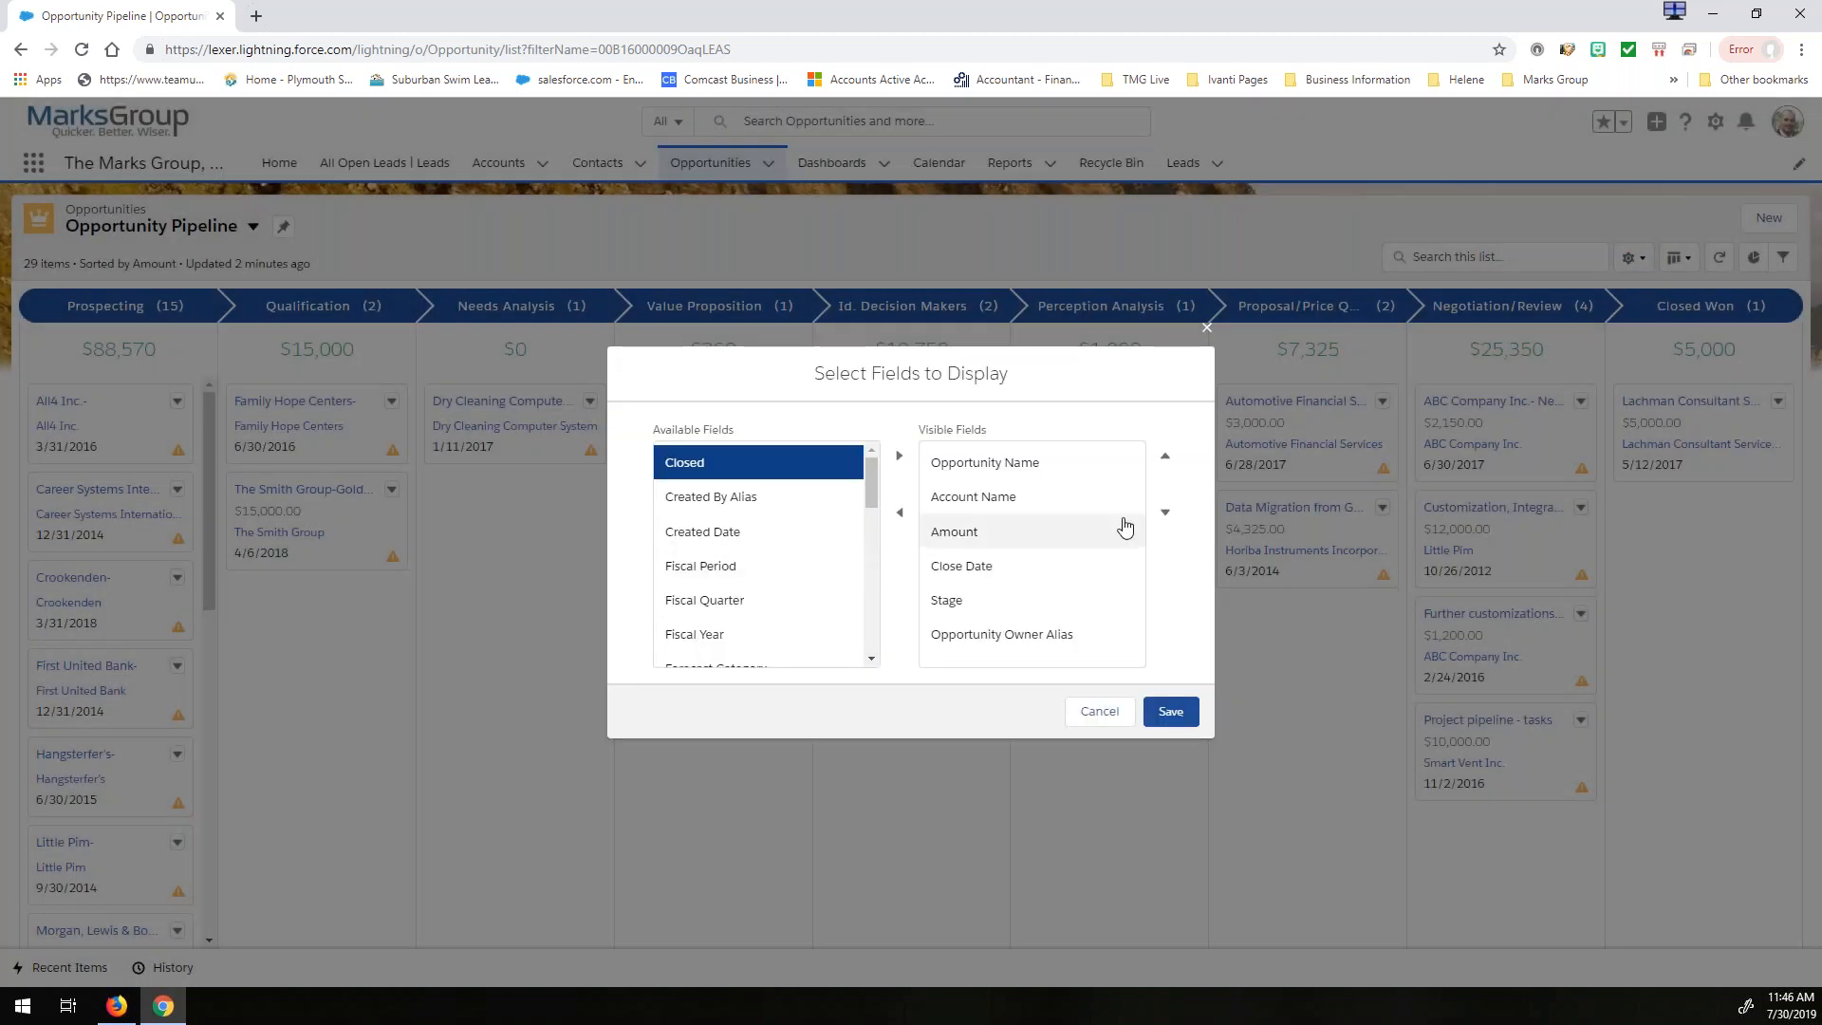
mouse_move(968, 464)
left_mouse_down()
mouse_move(1003, 501)
mouse_move(964, 494)
left_mouse_up()
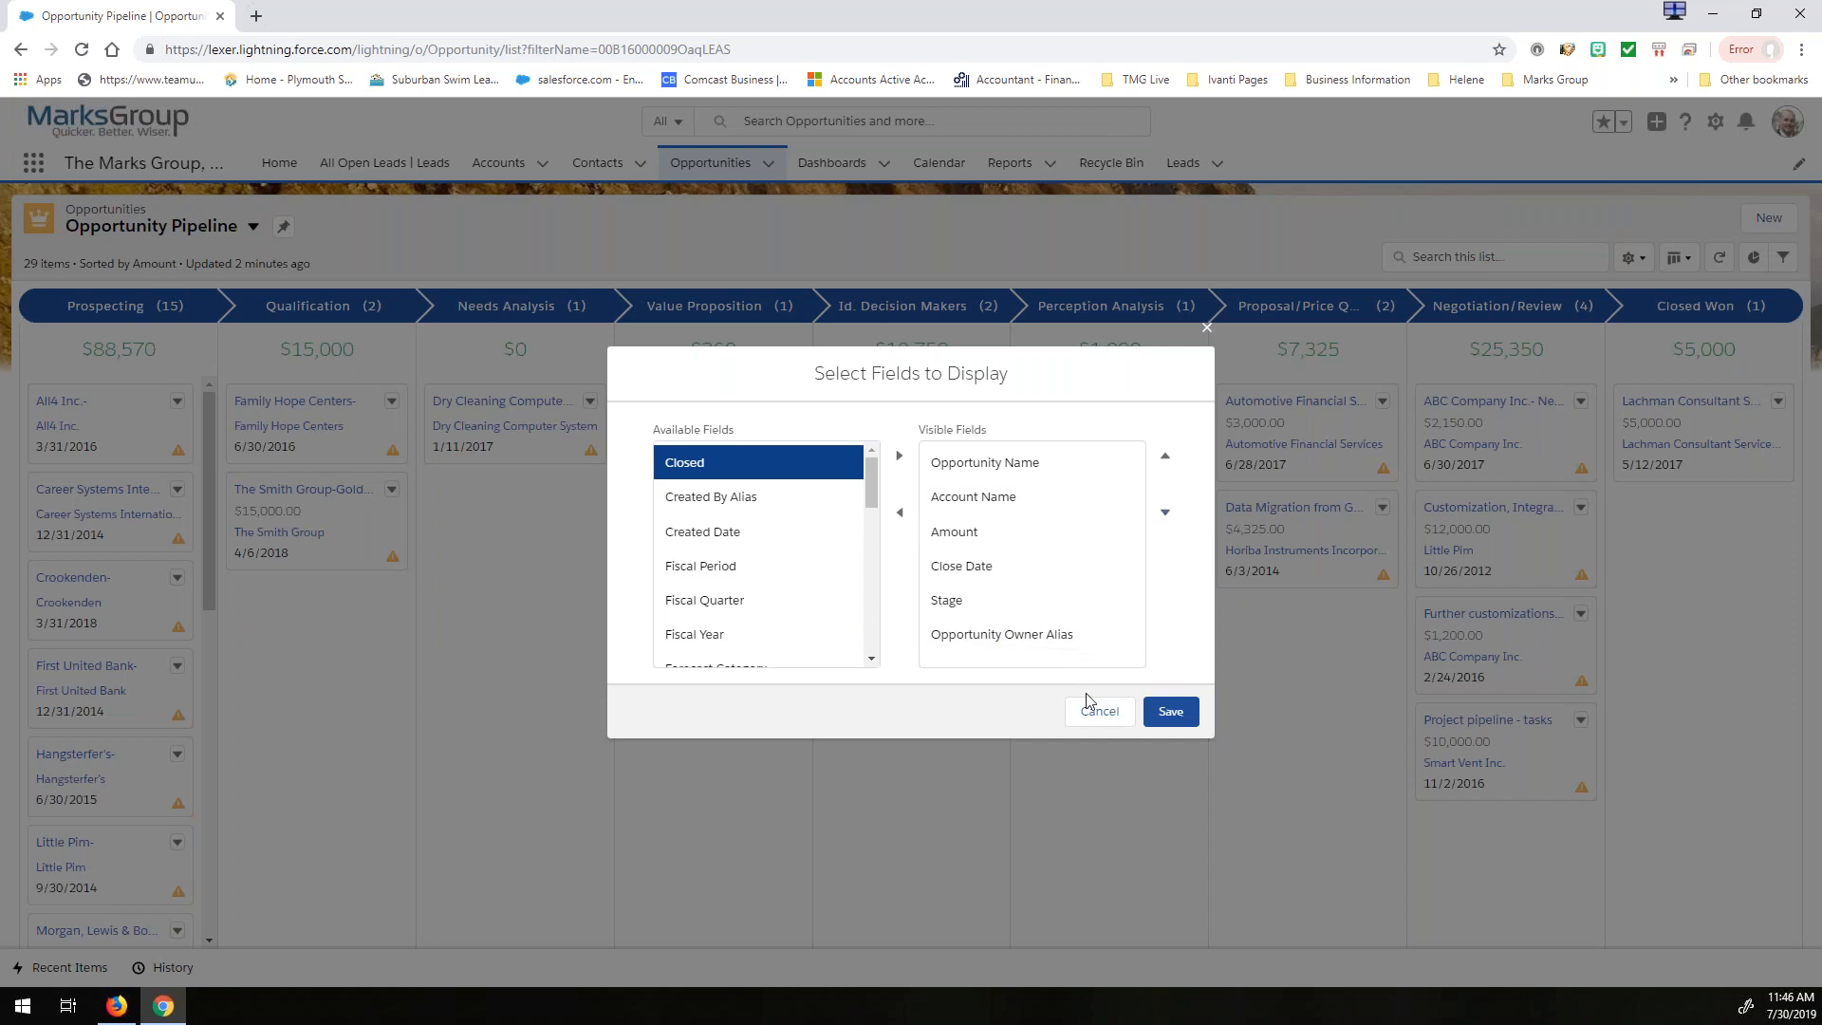
left_click(1098, 717)
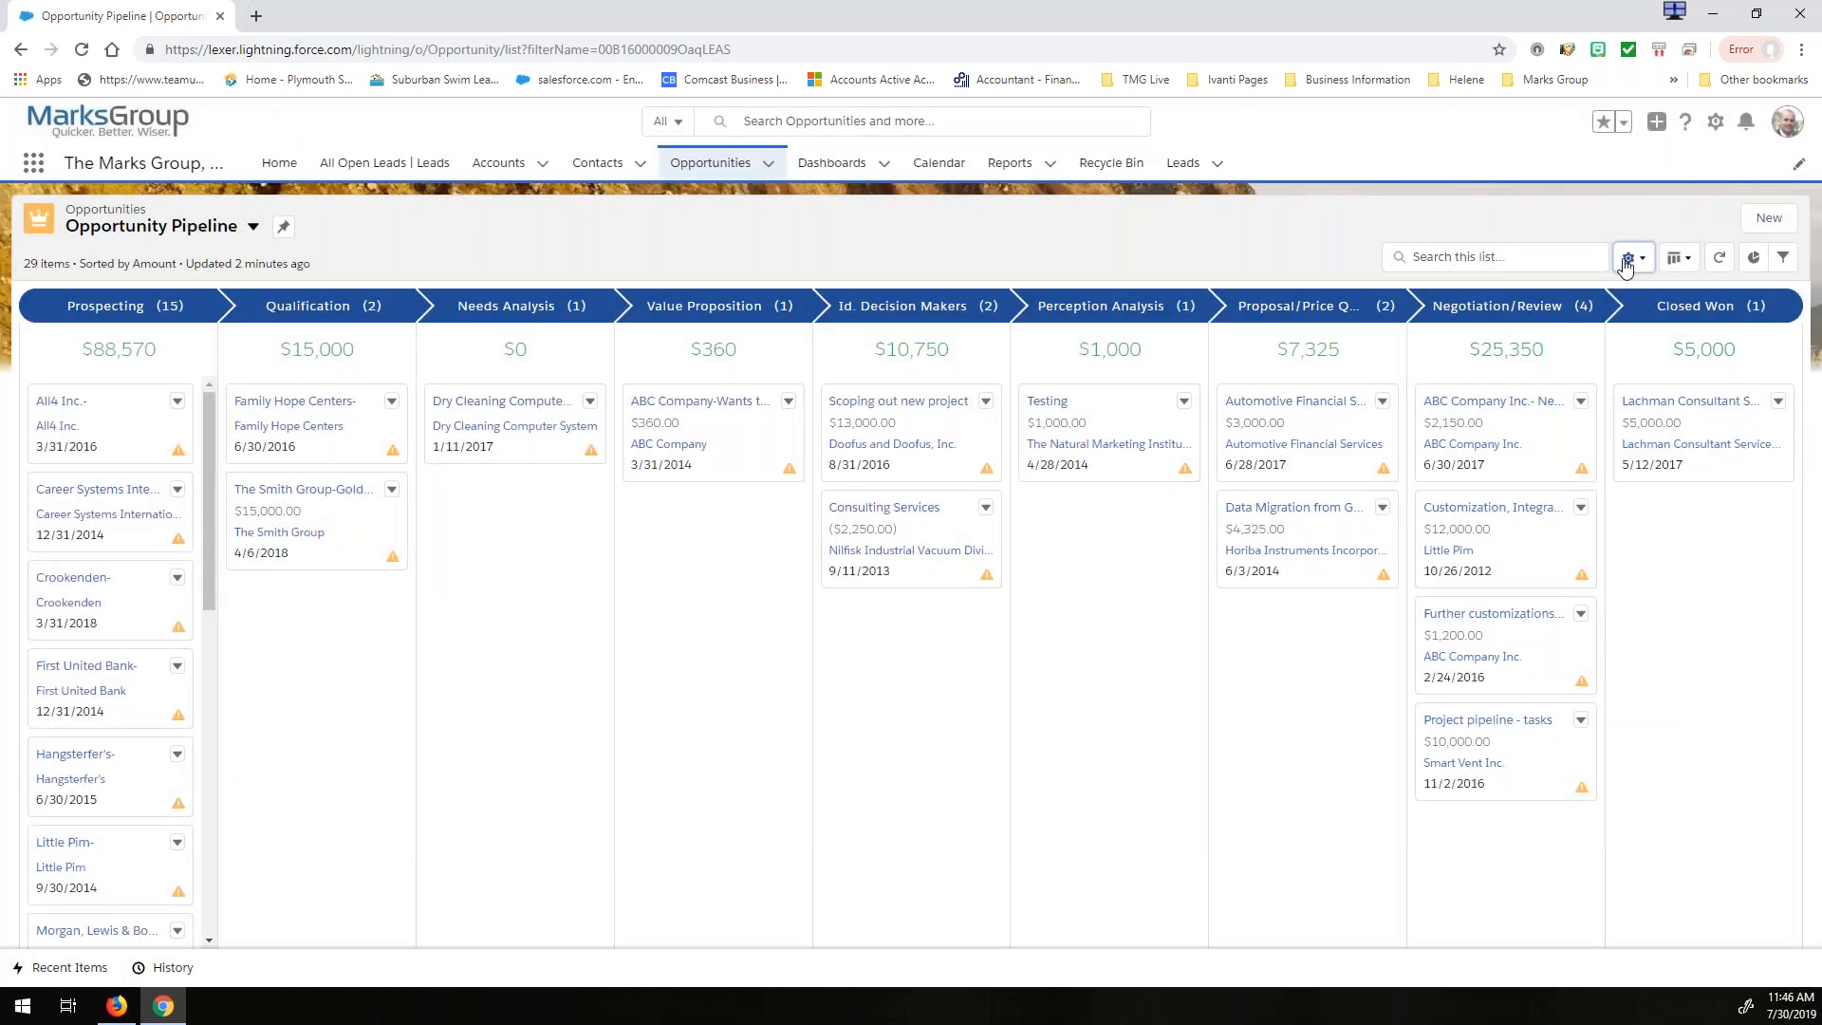
- Switch the Opportunity Pipeline list to the table display and back to Kanban
left_click(1680, 259)
left_click(1623, 332)
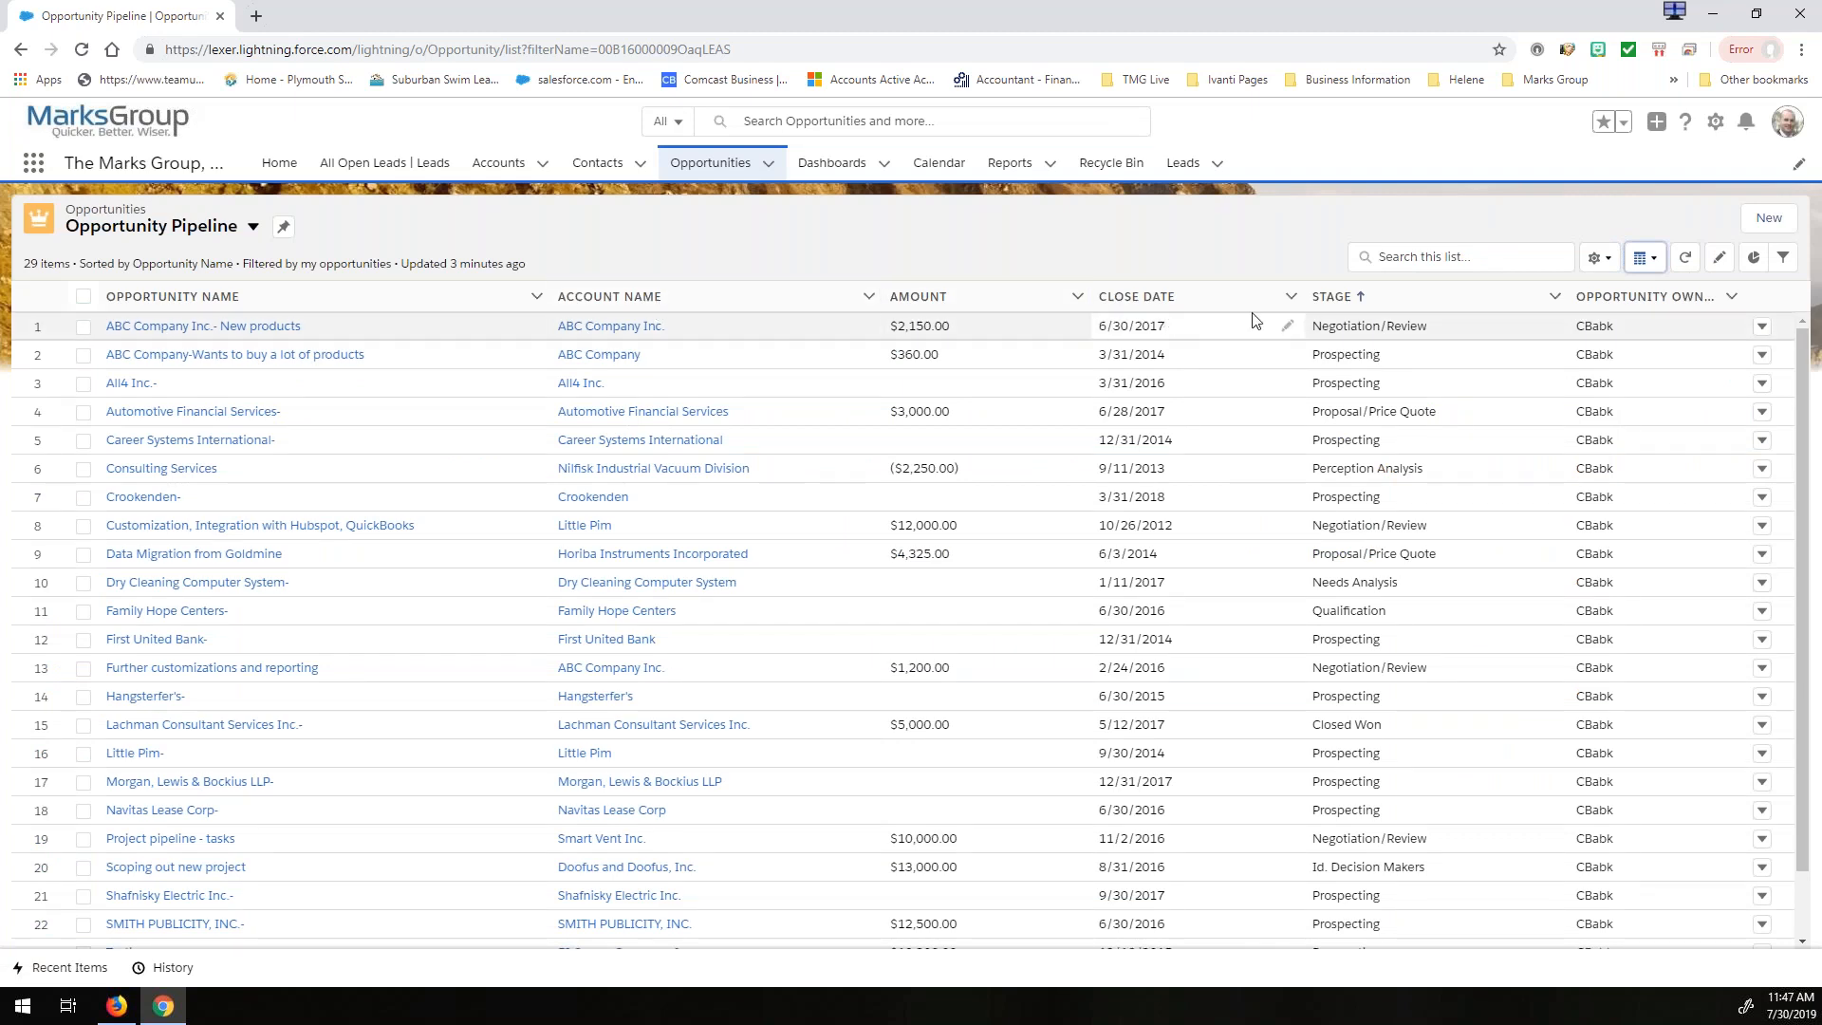
left_click(1645, 257)
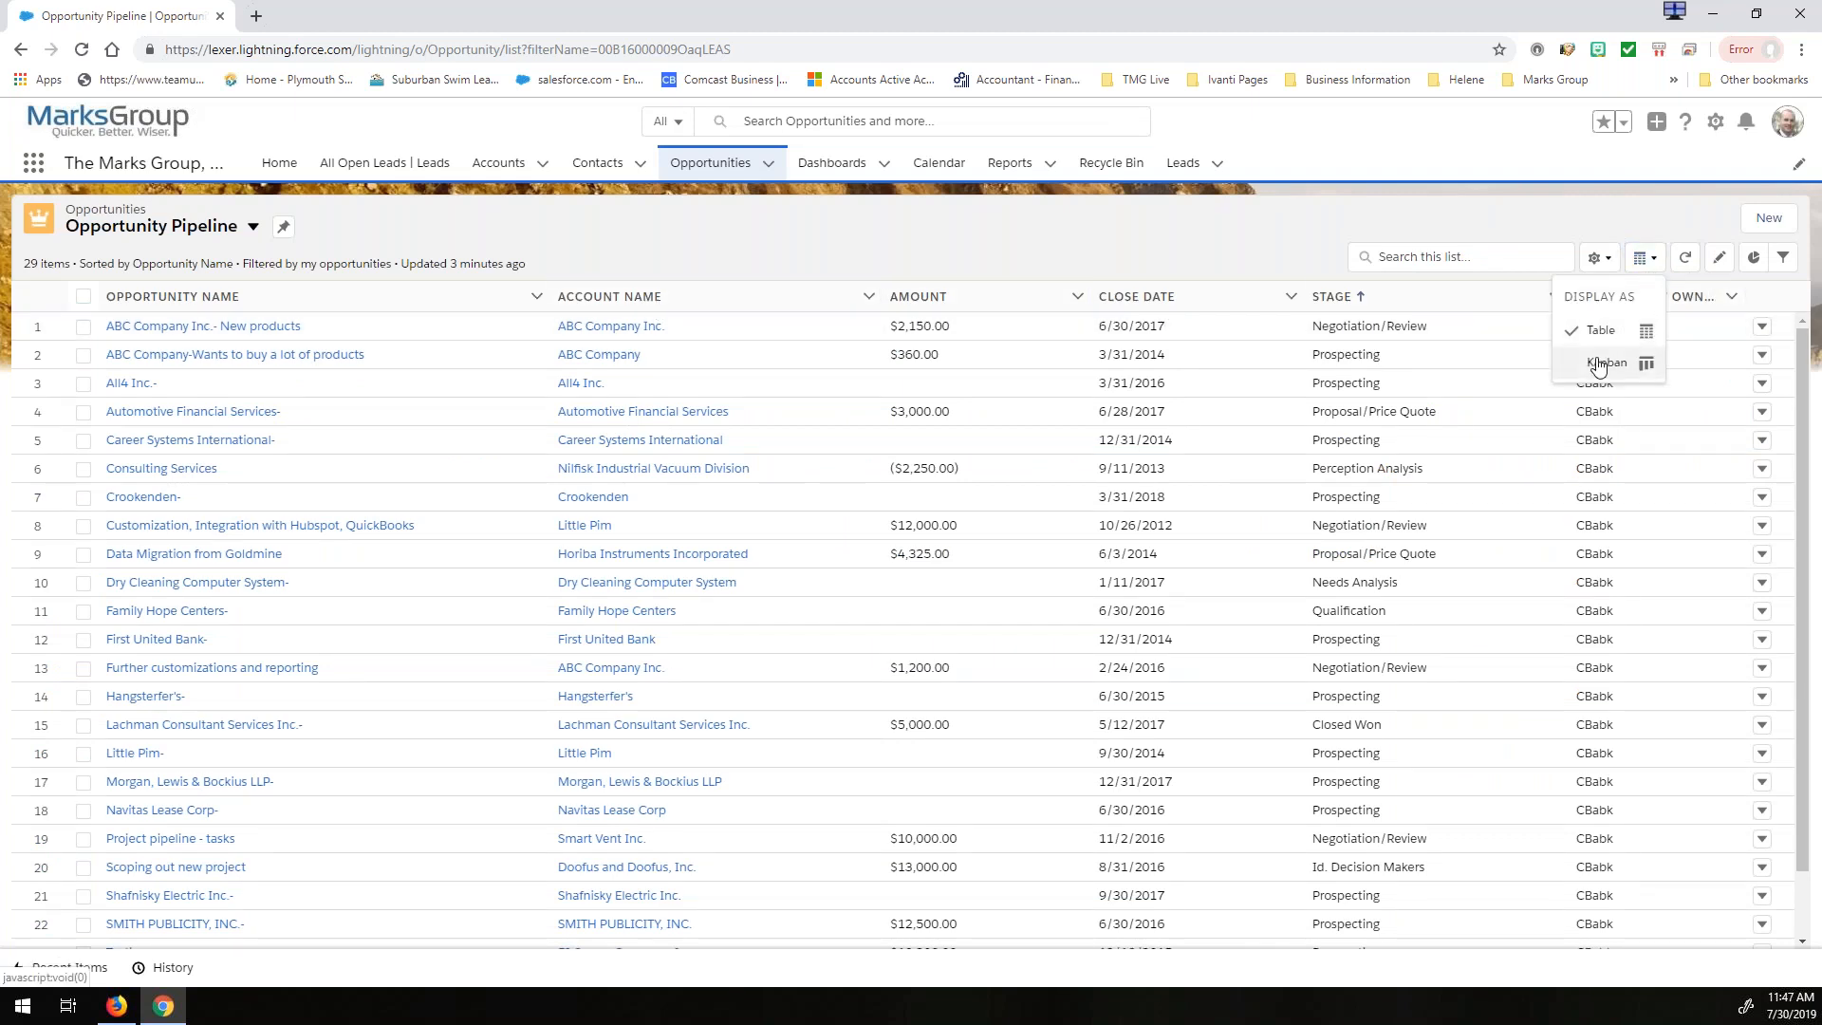
left_click(1604, 360)
- Try Total Project Value as the Kanban summary field, return it to Amount, and group the board by Opportunity Owner
left_click(1633, 258)
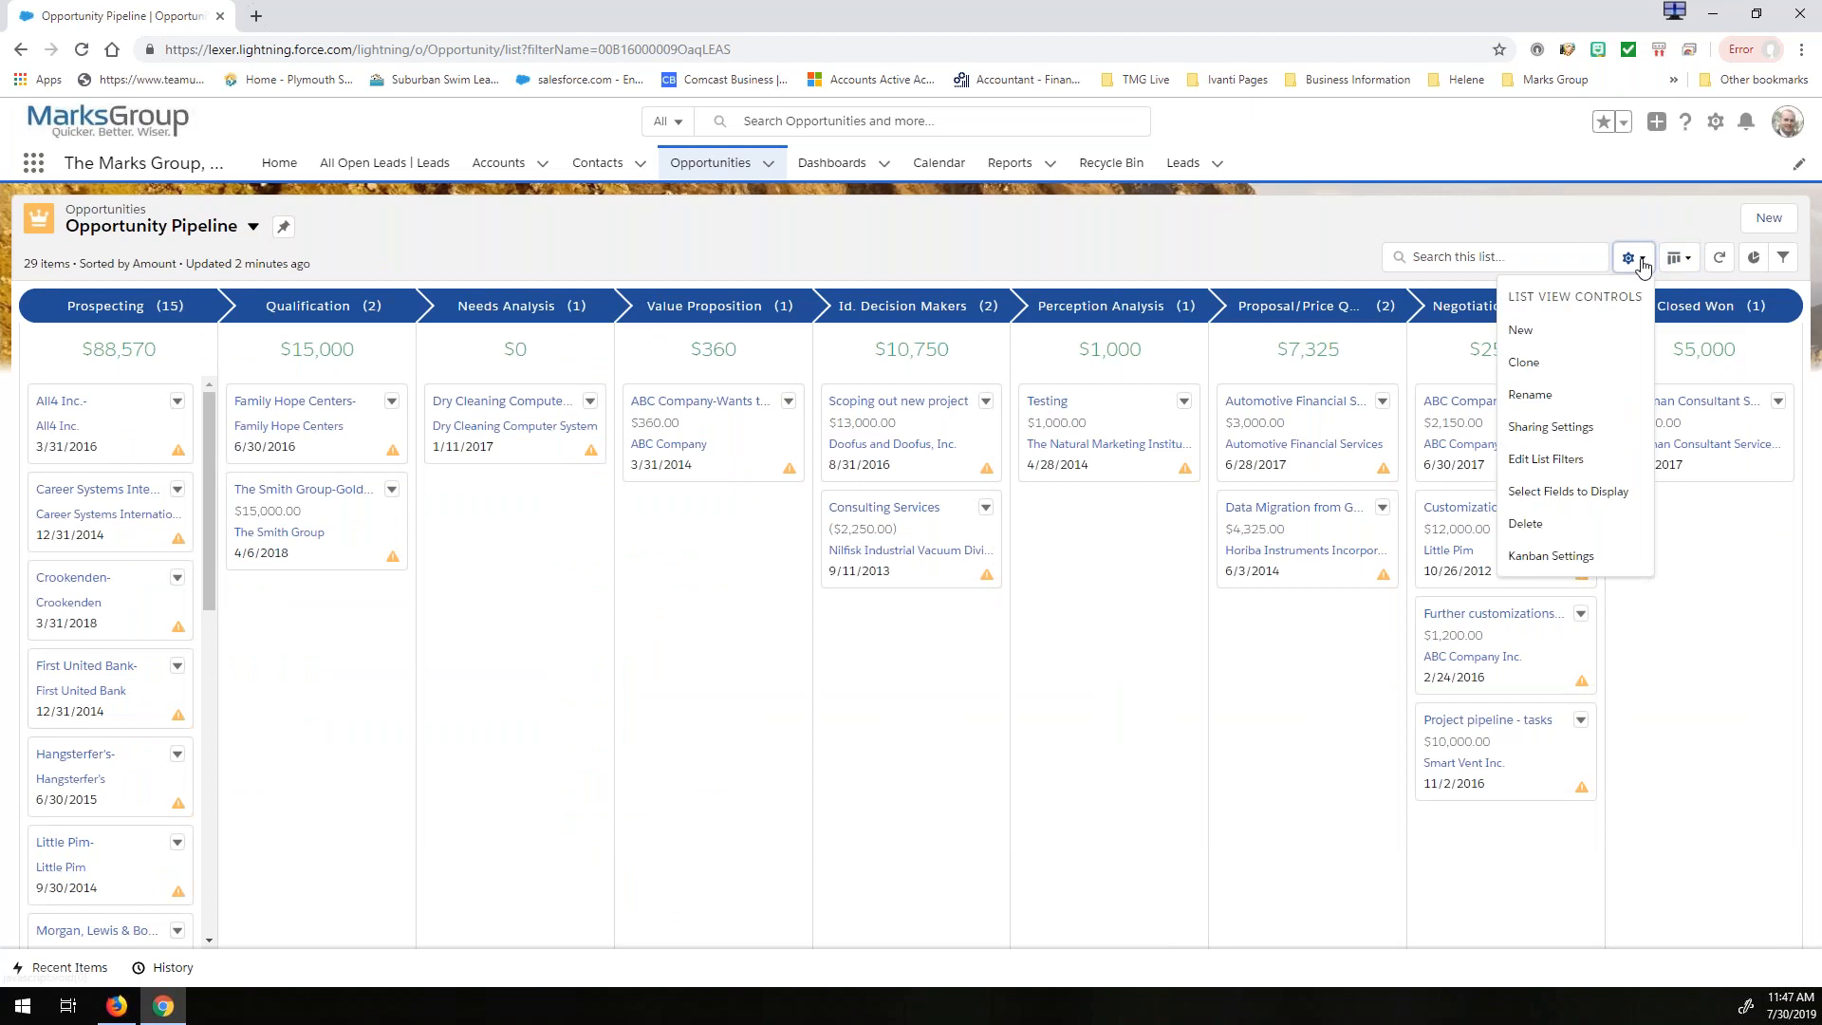
left_click(1542, 557)
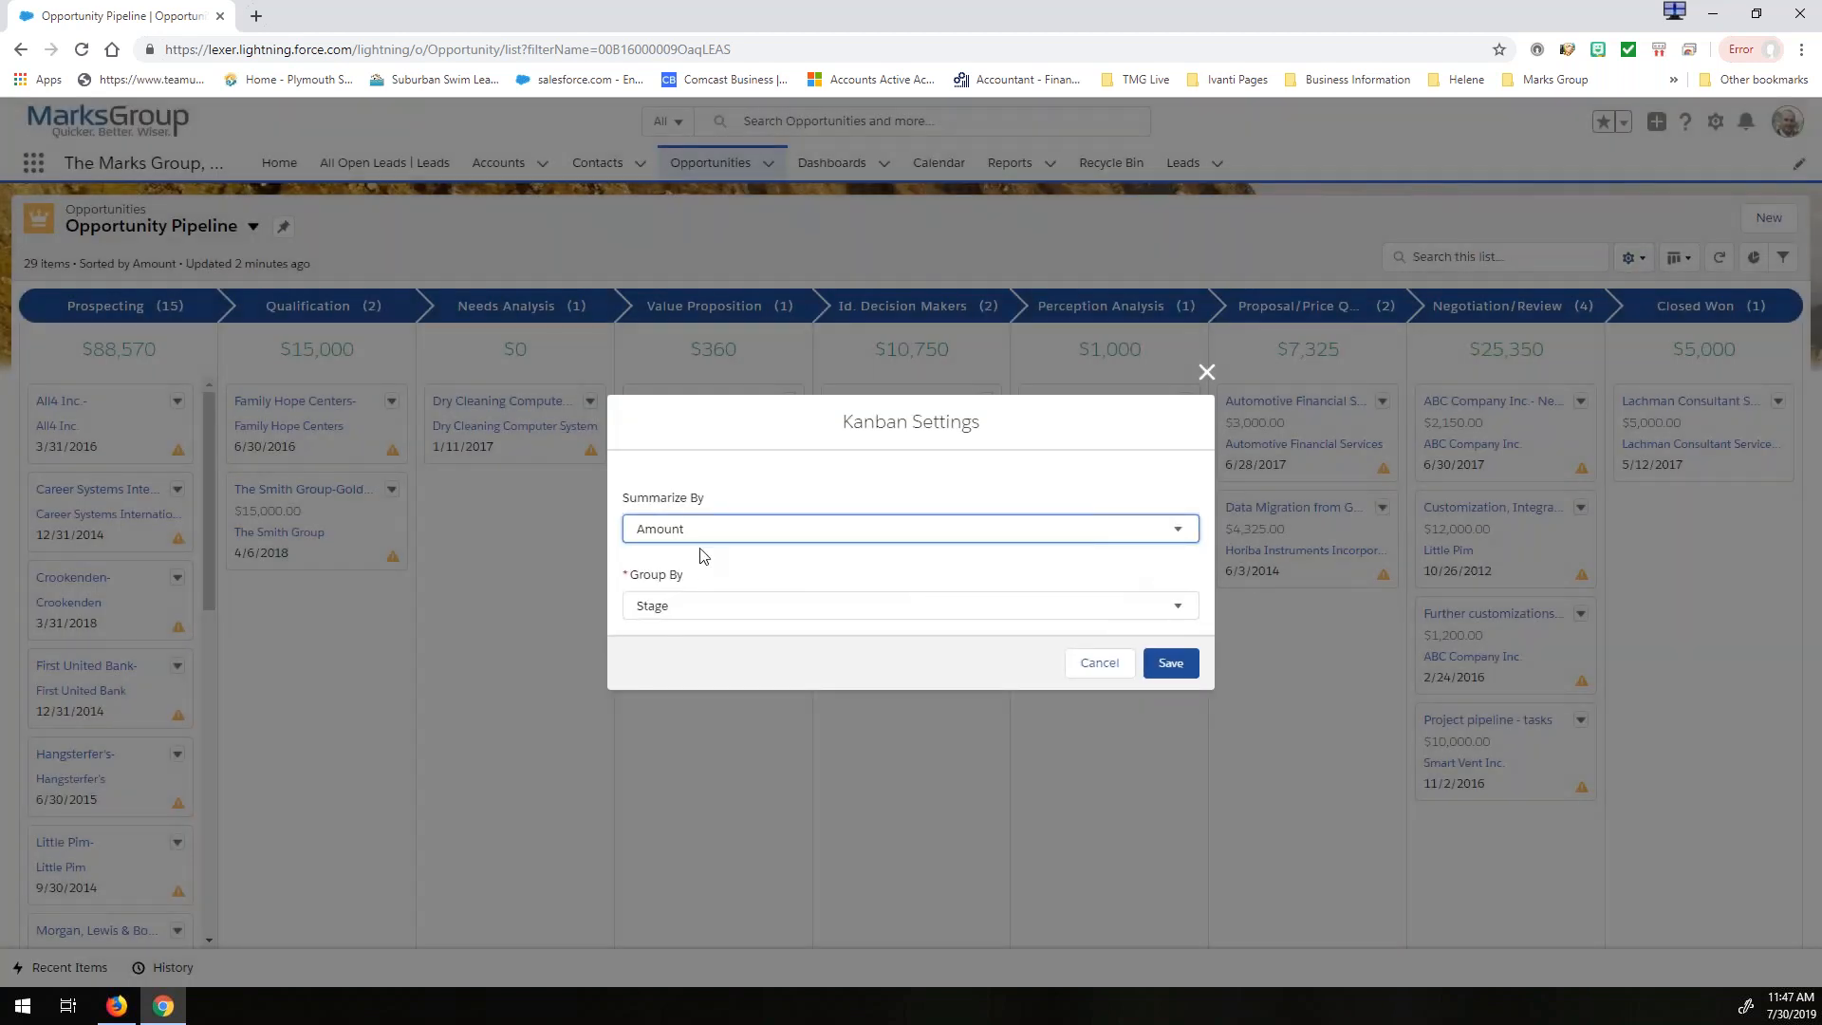
left_click(695, 536)
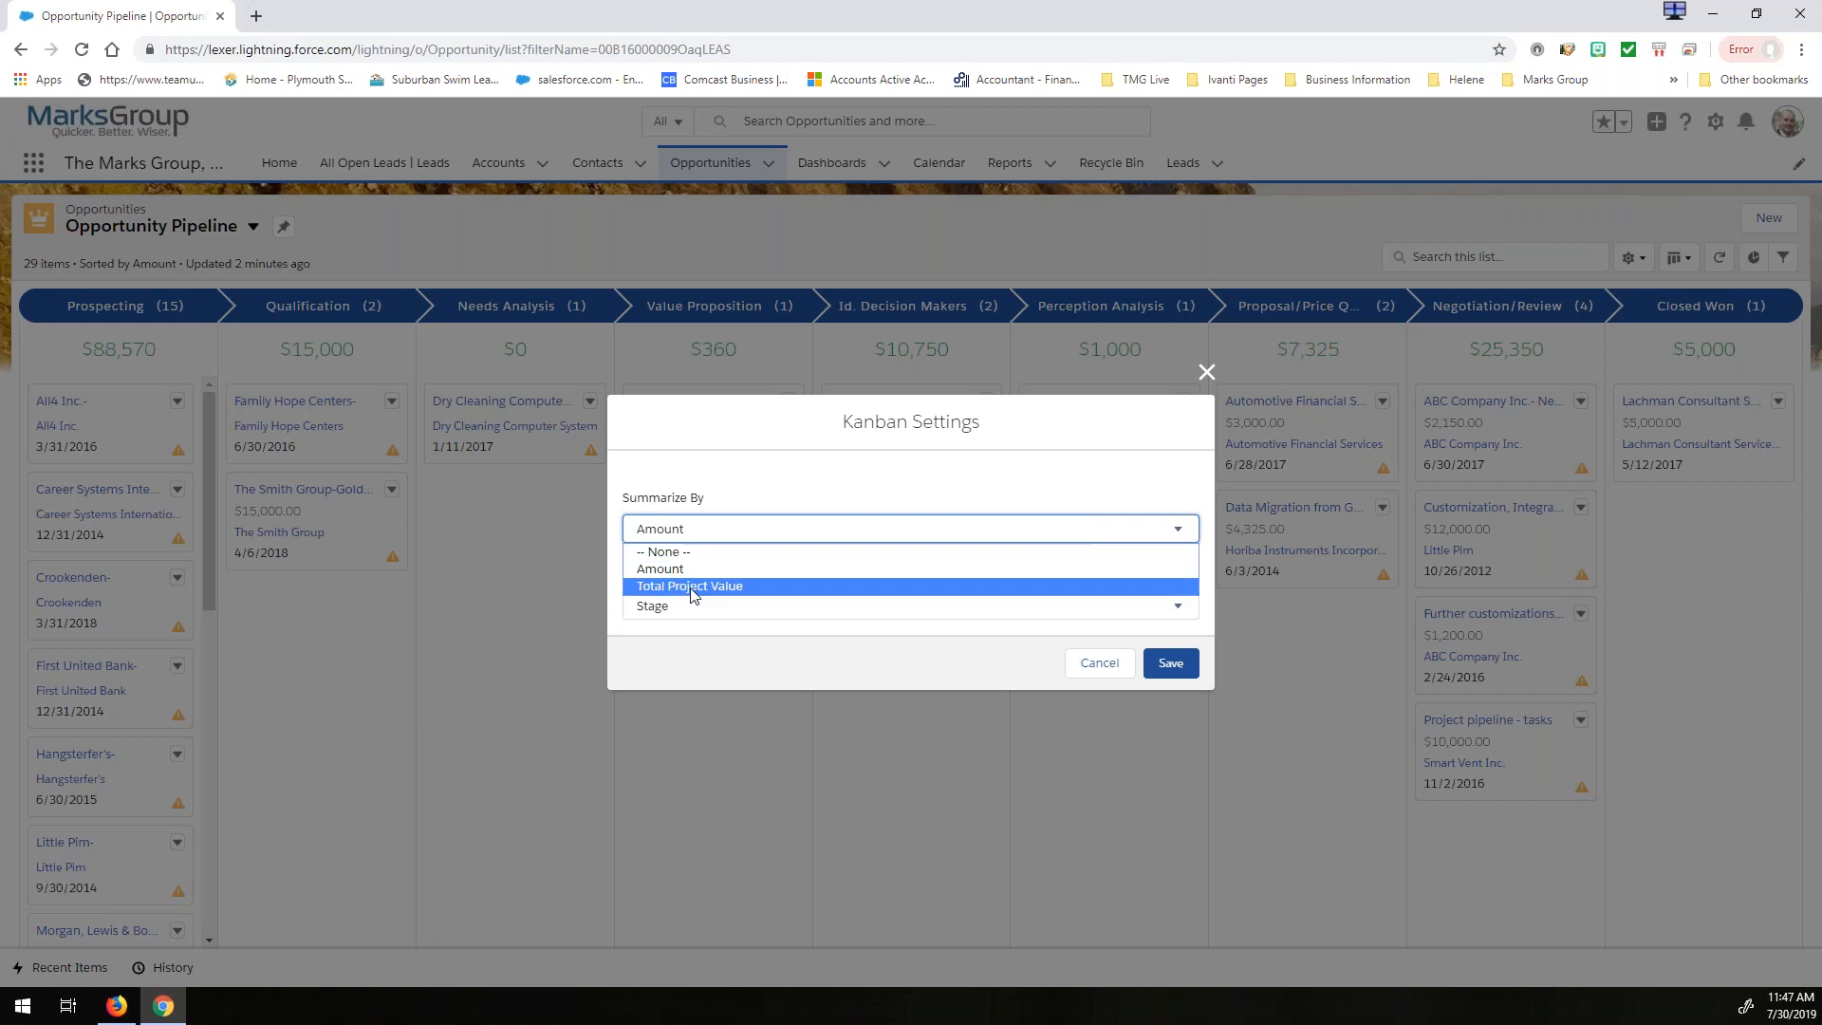
left_click(694, 587)
left_click(684, 540)
left_click(672, 571)
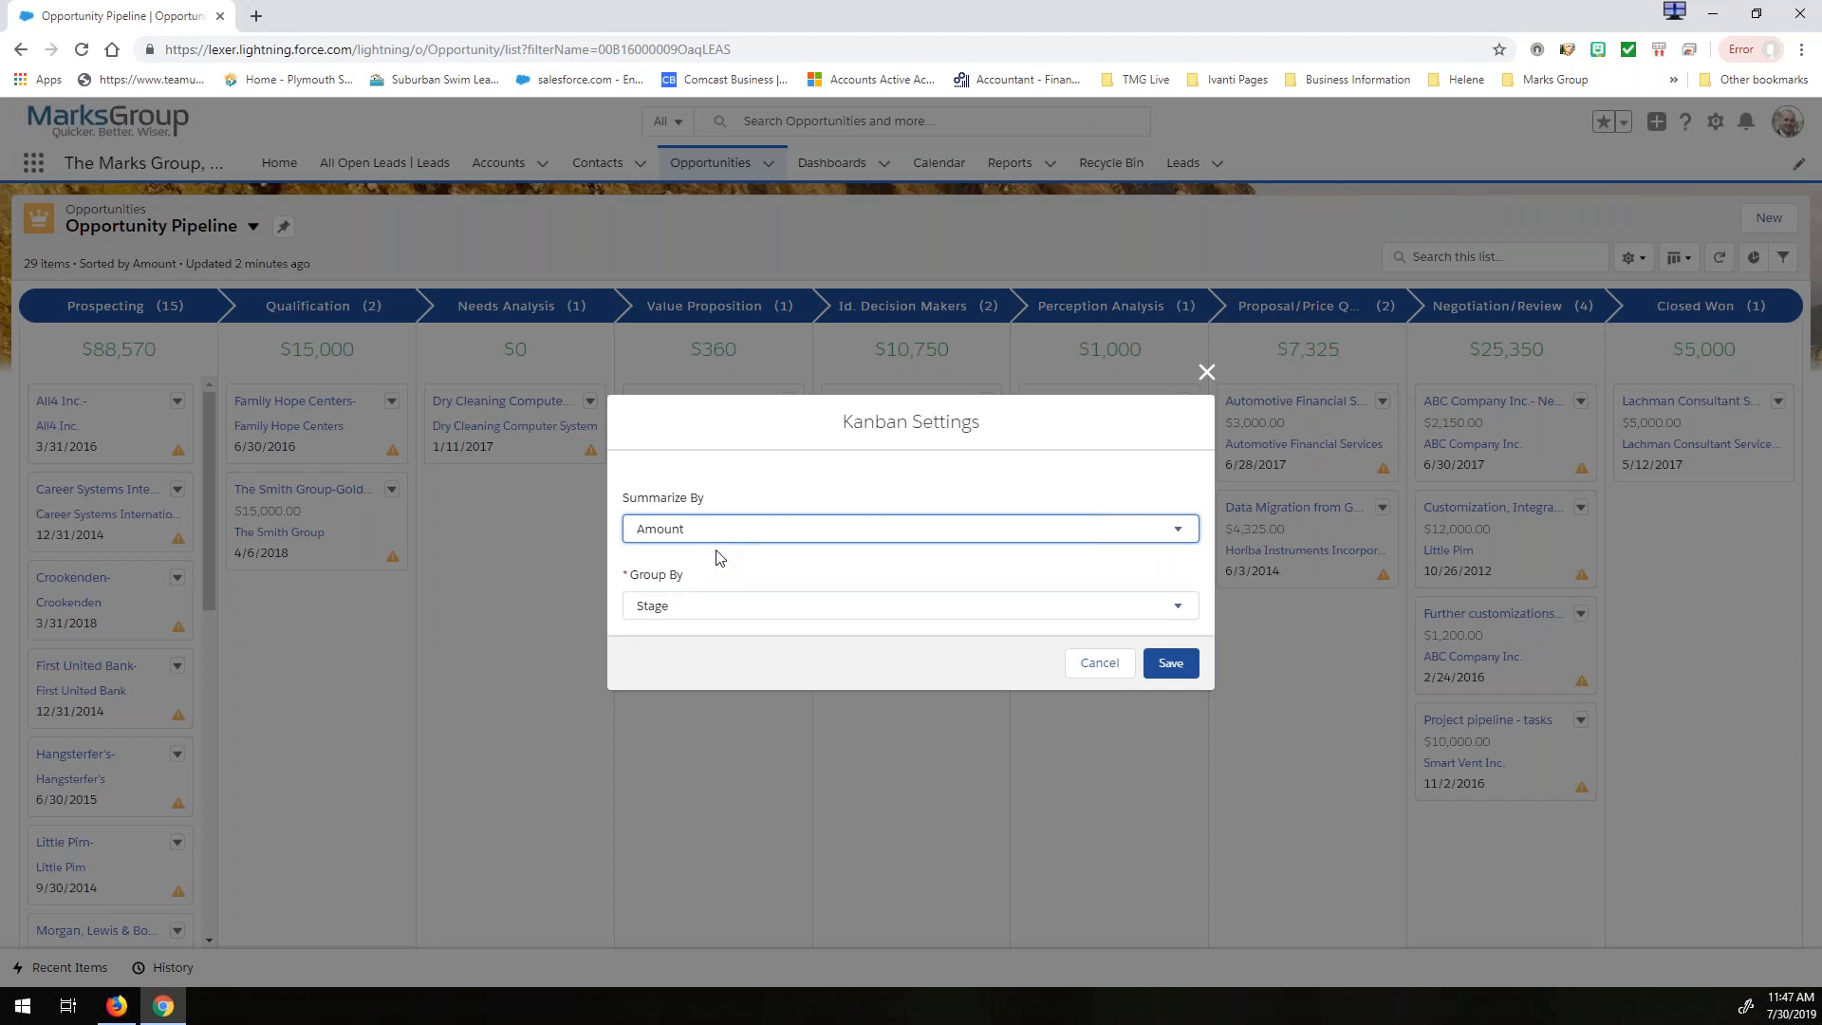
left_click(690, 609)
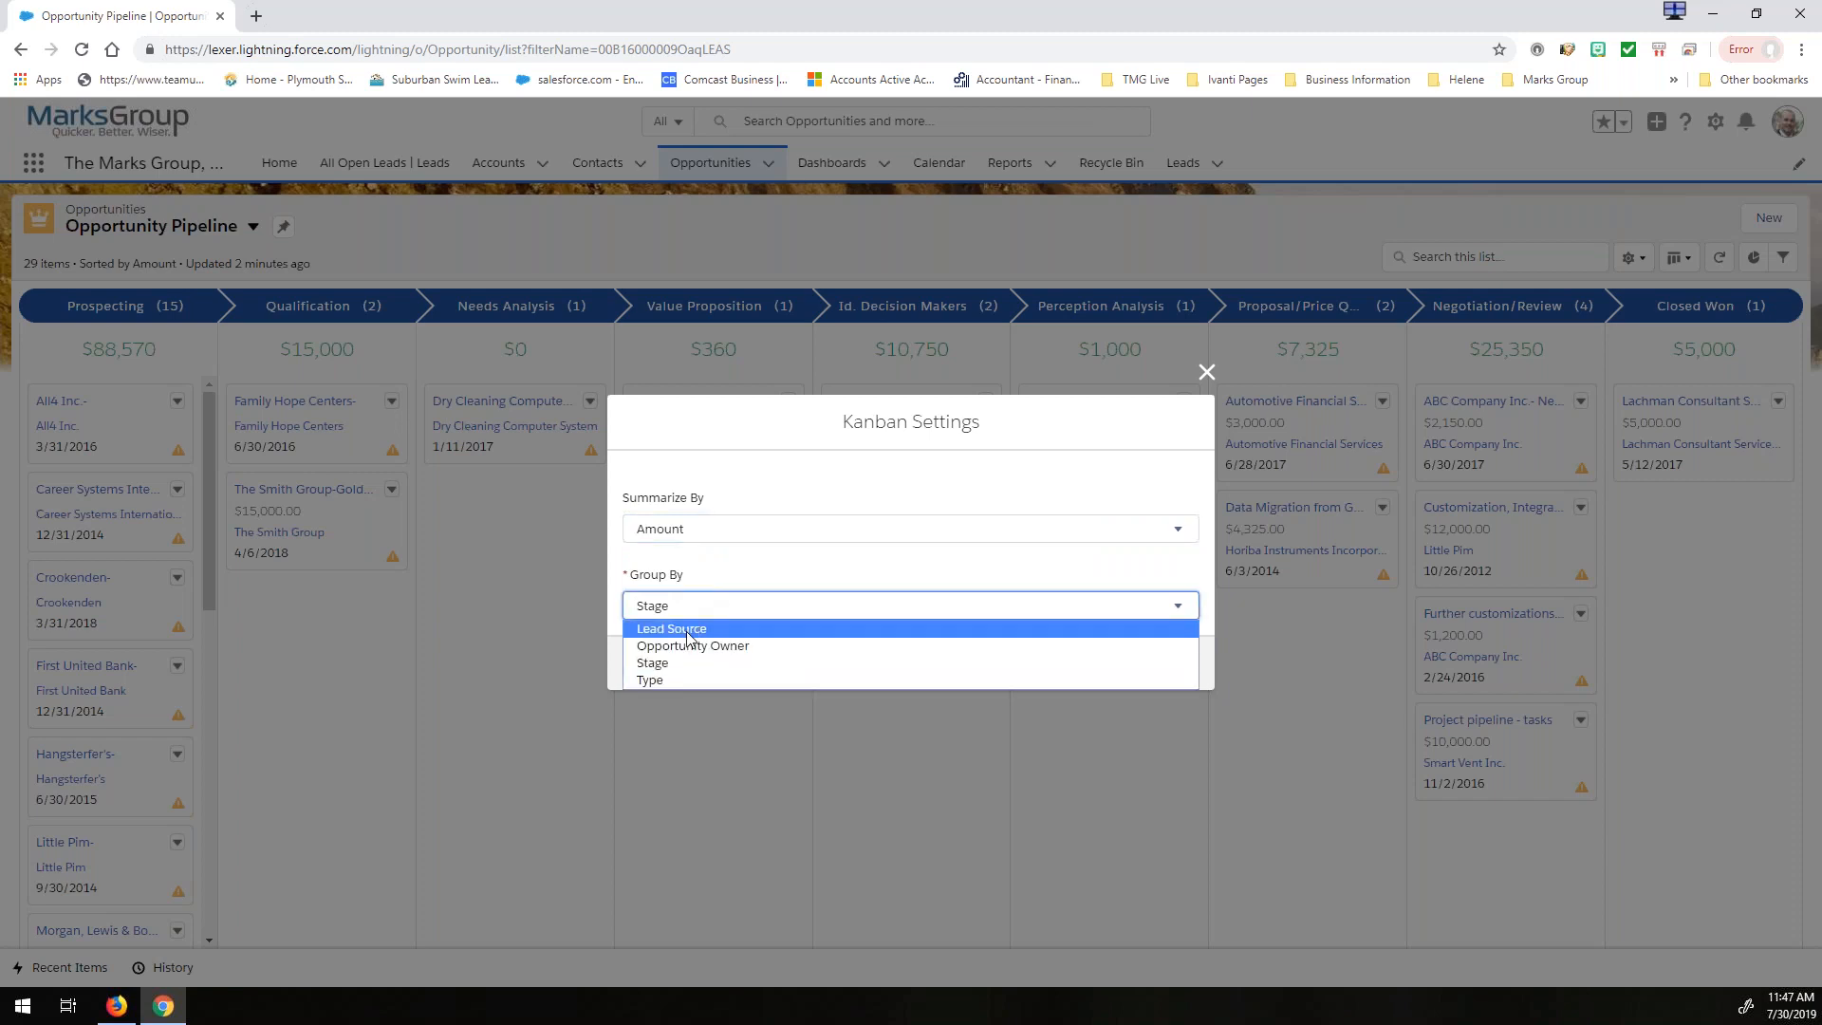
left_click(690, 645)
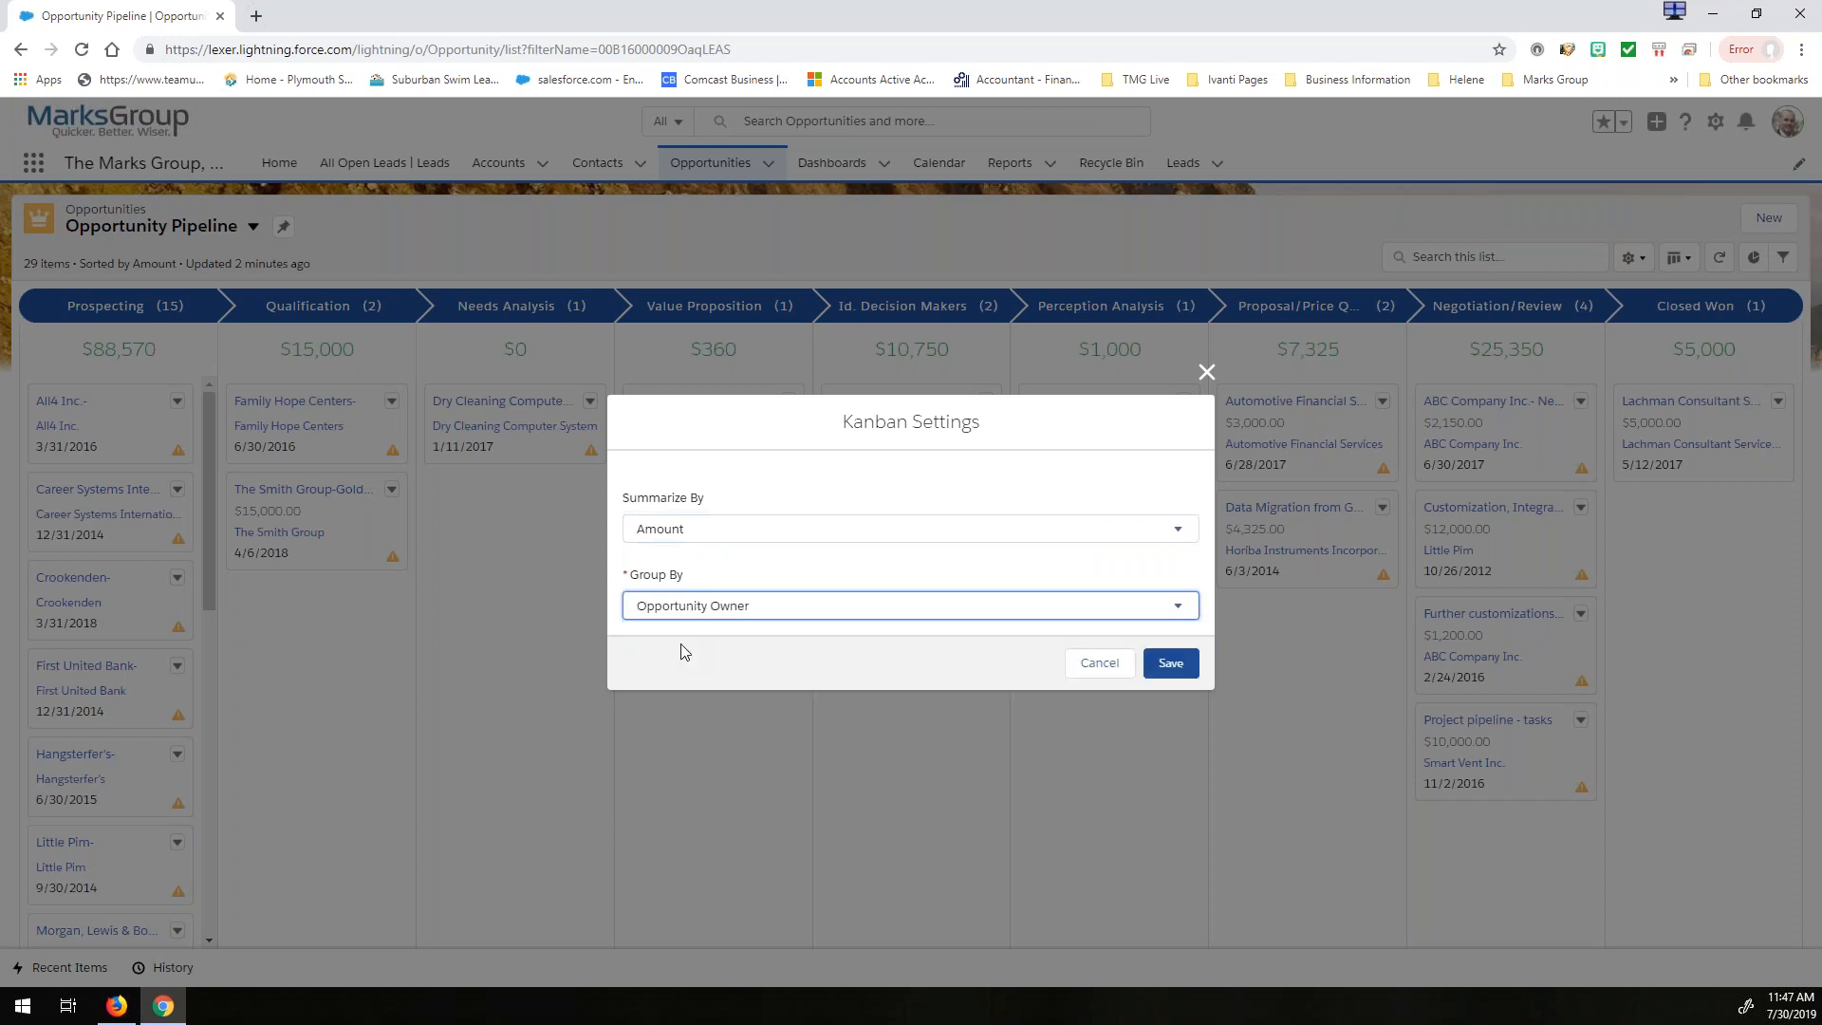
left_click(1168, 663)
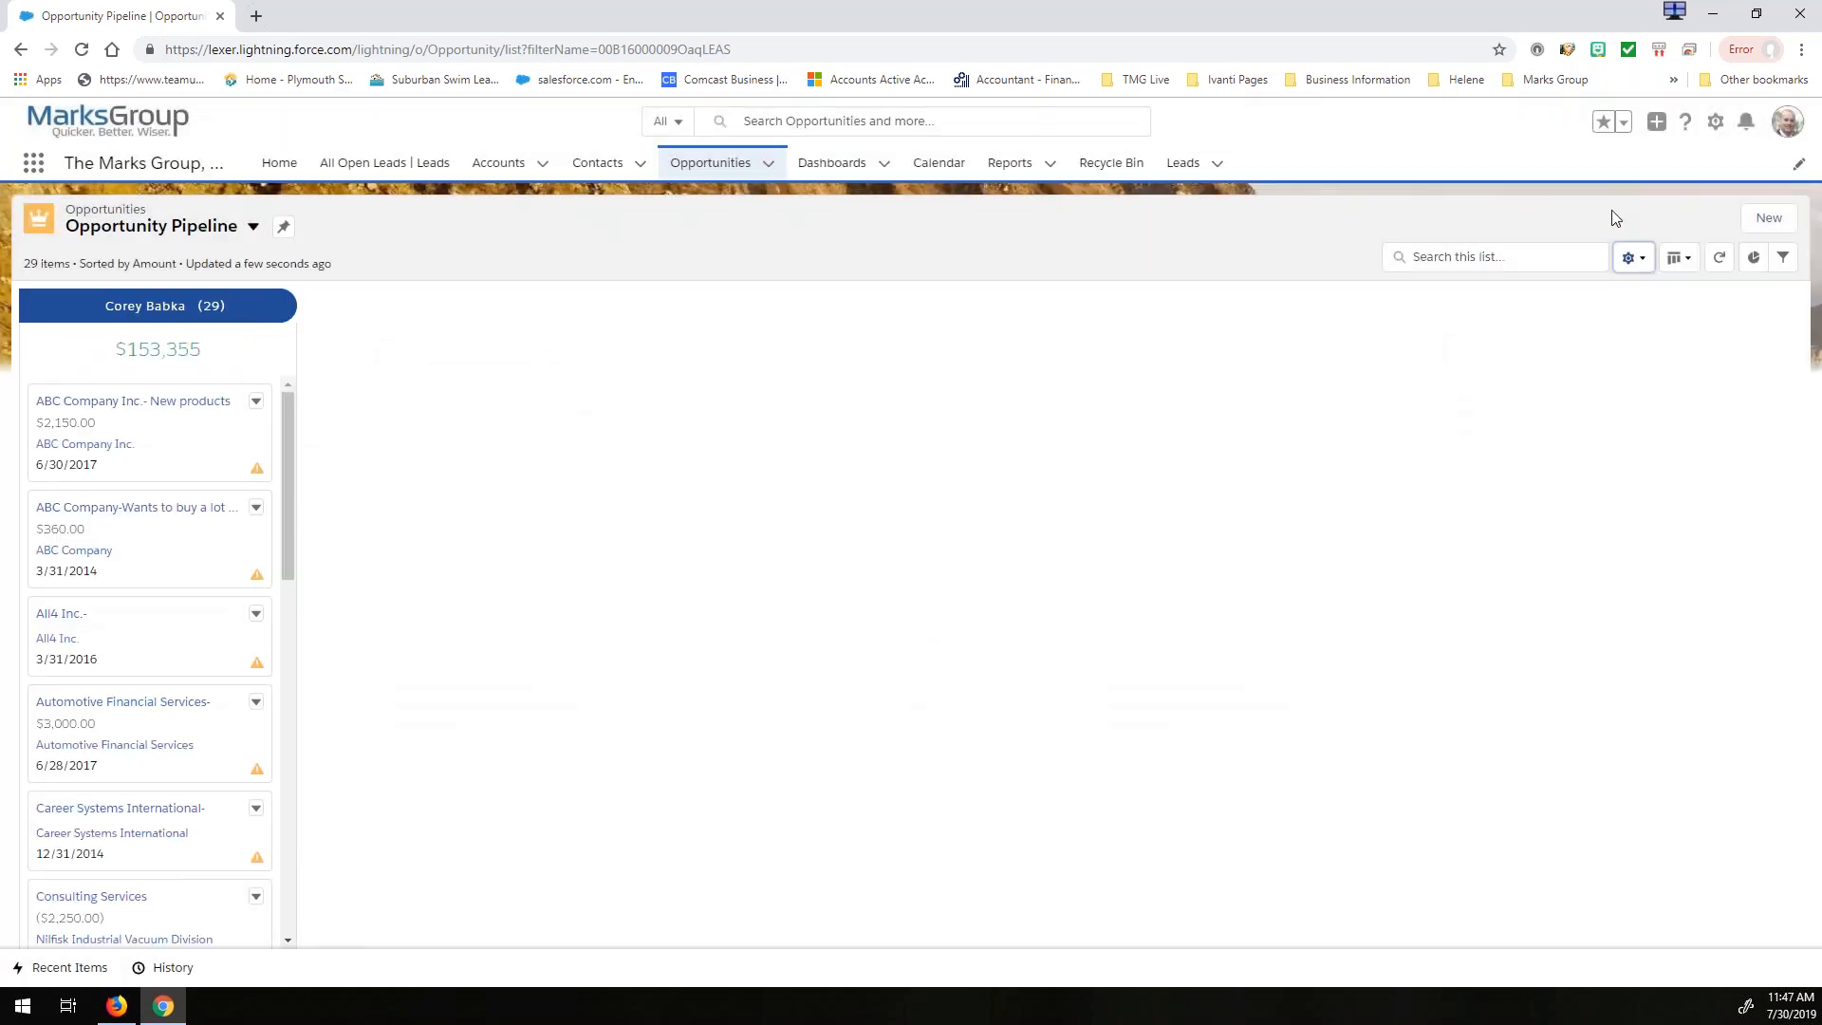
- Change the Kanban board's grouping to Lead Source and save the settings
left_click(1632, 266)
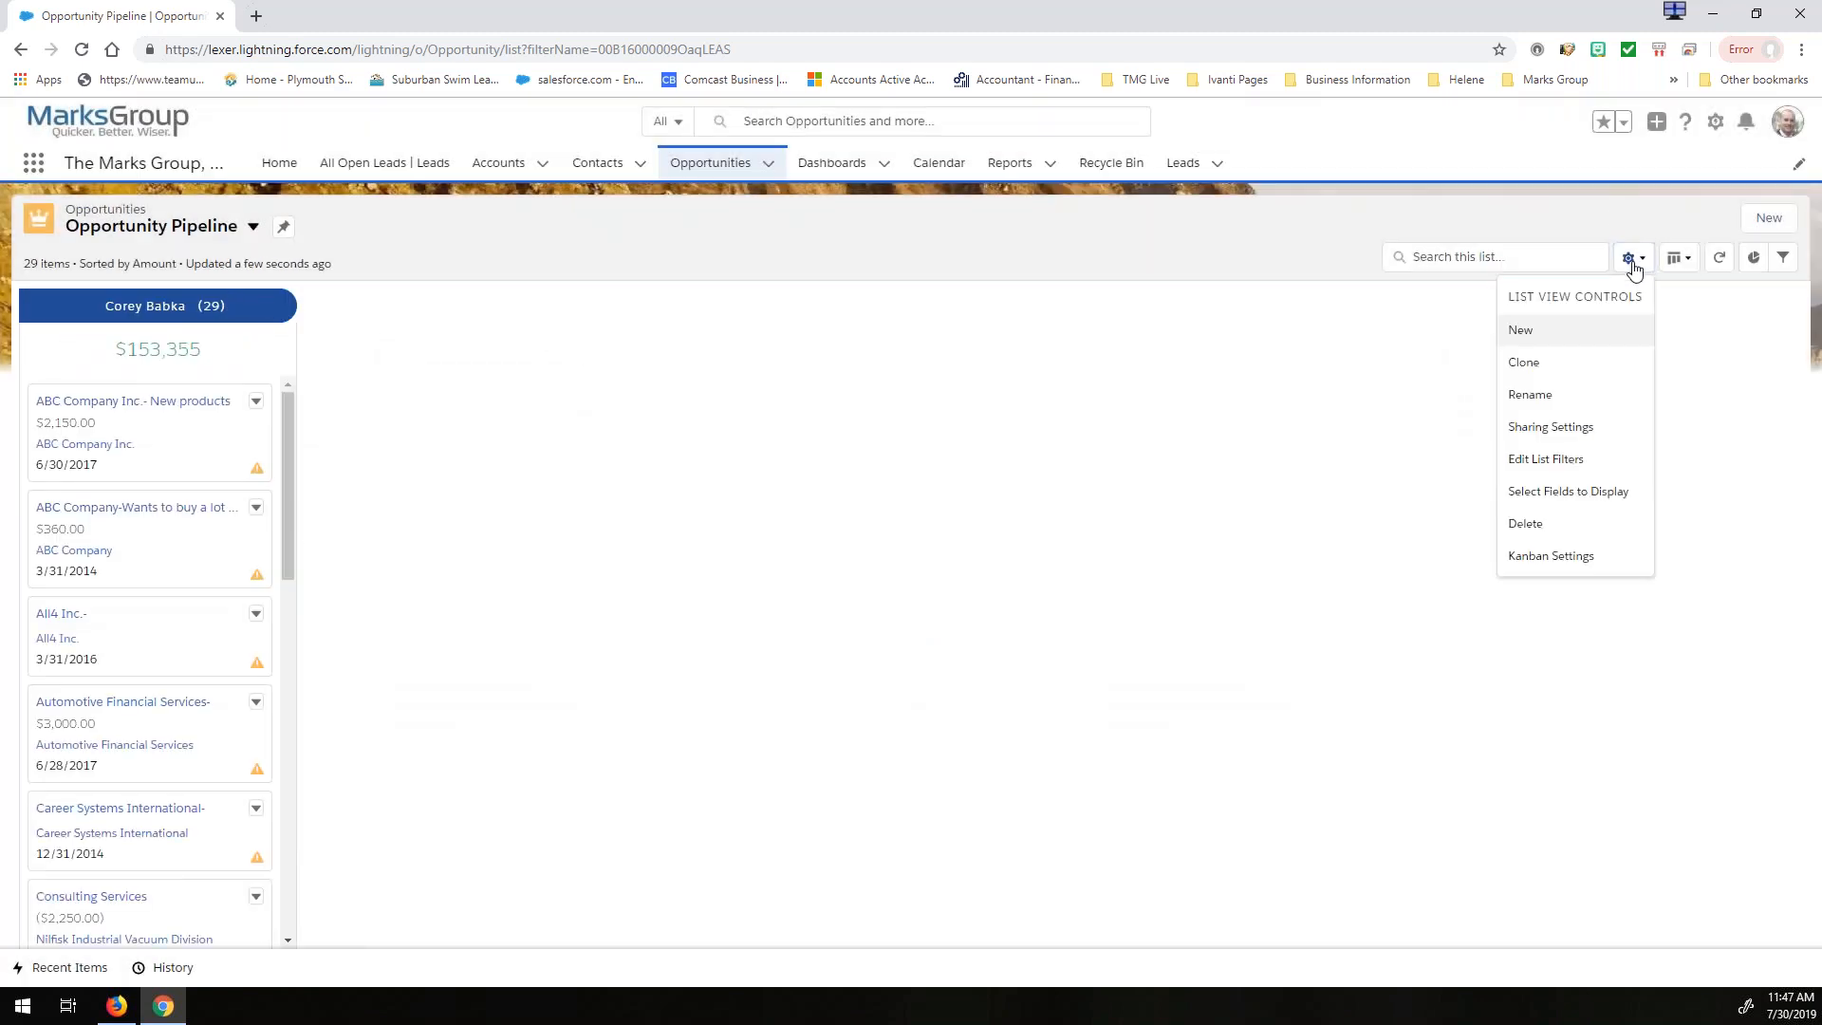
left_click(1550, 555)
left_click(781, 610)
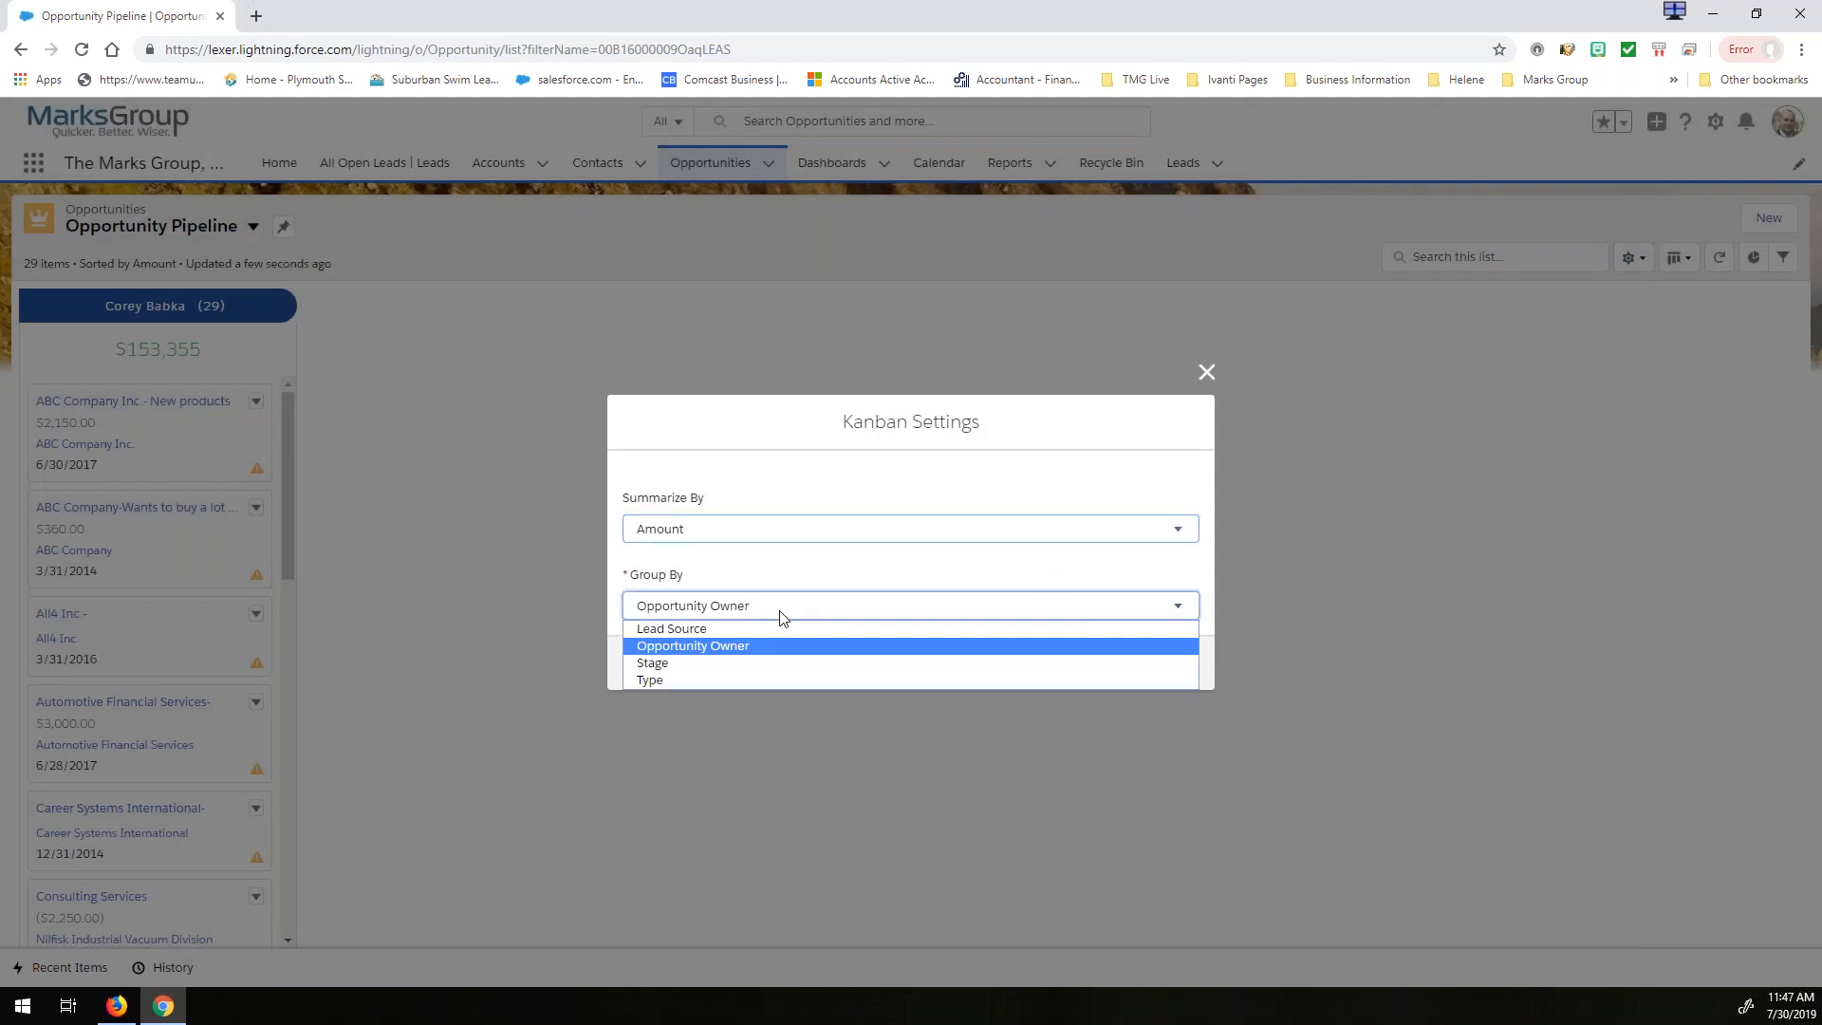
left_click(708, 630)
left_click(1171, 663)
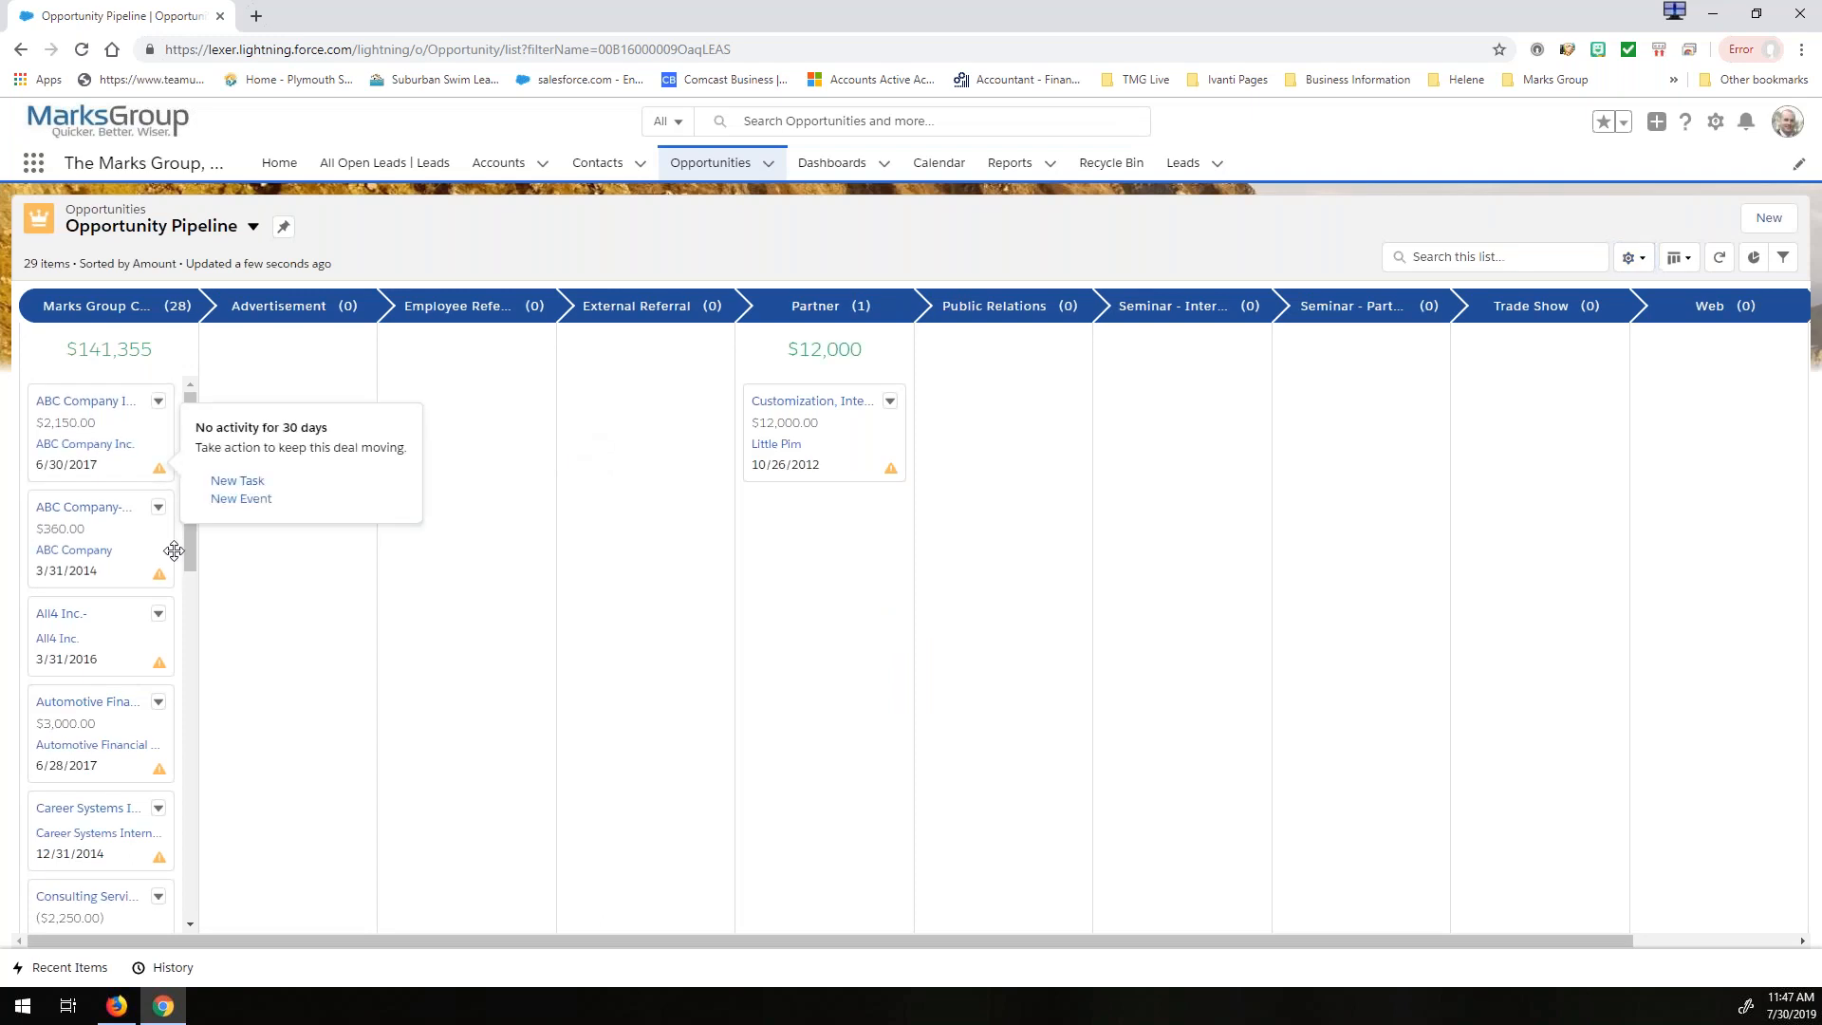
- Group the Kanban board by Stage and save the settings
left_click(1633, 257)
left_click(1548, 556)
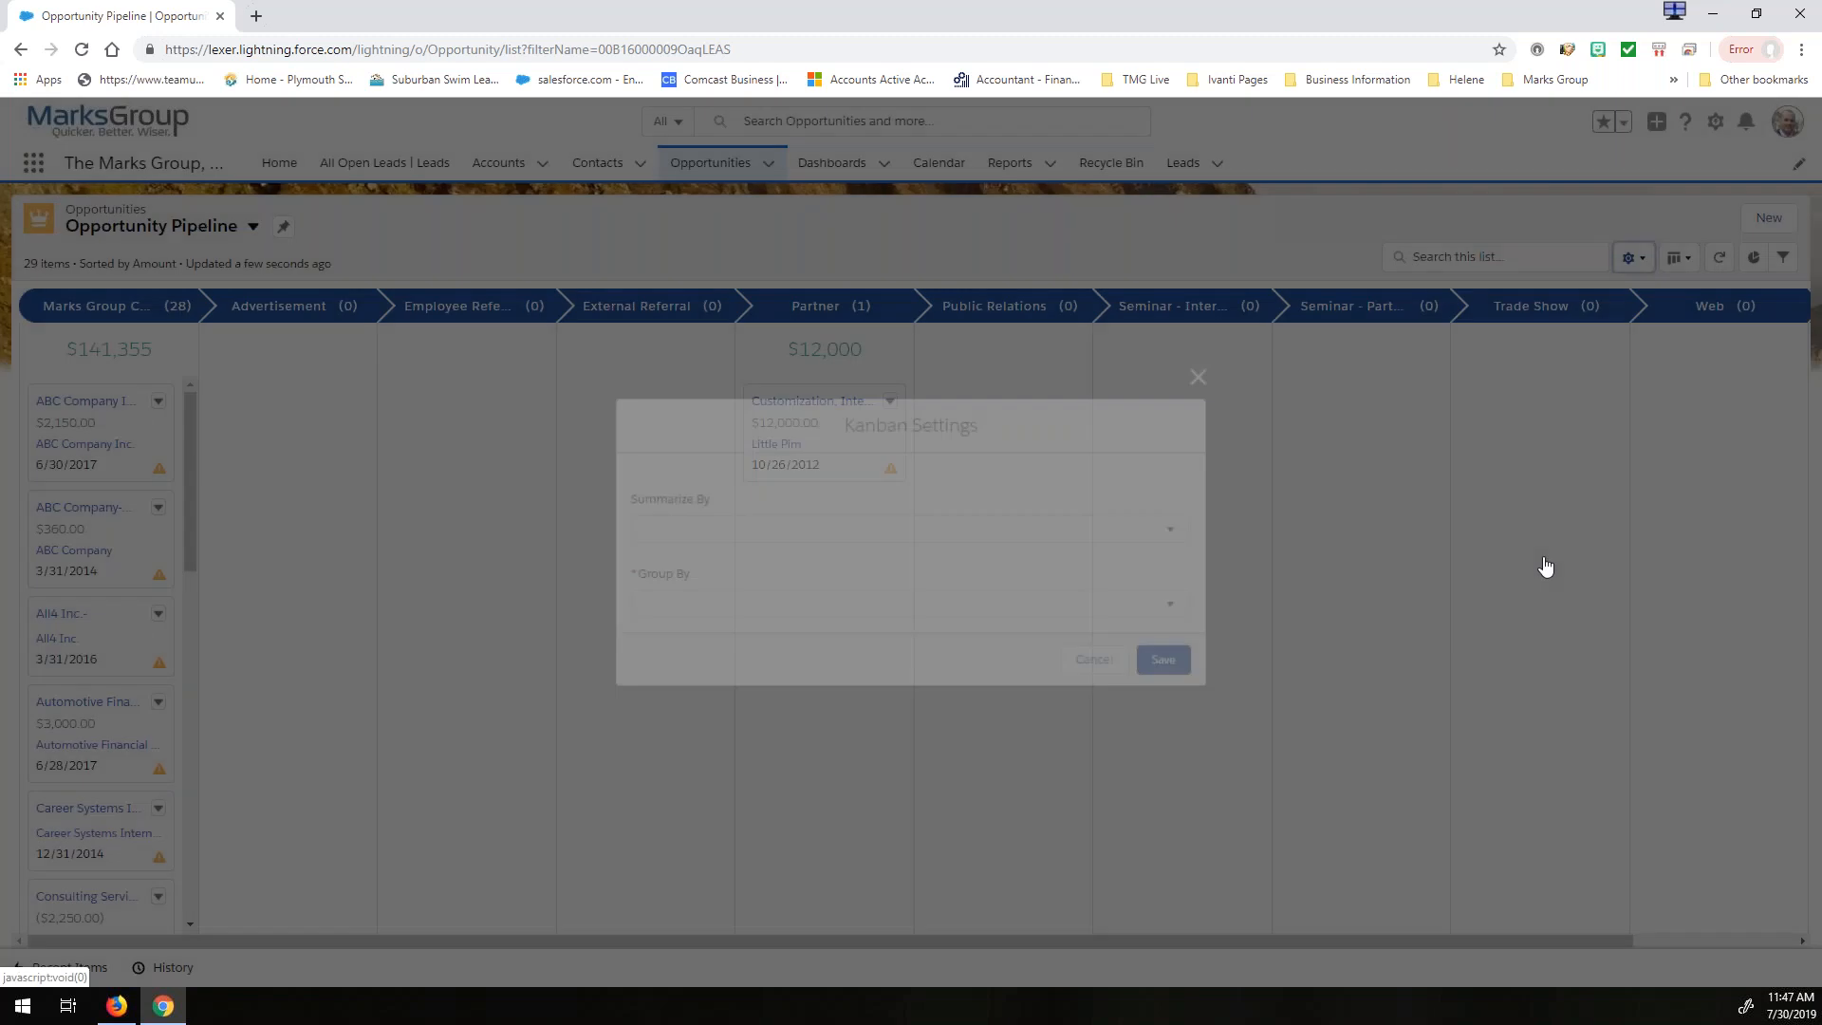
left_click(786, 607)
left_click(742, 663)
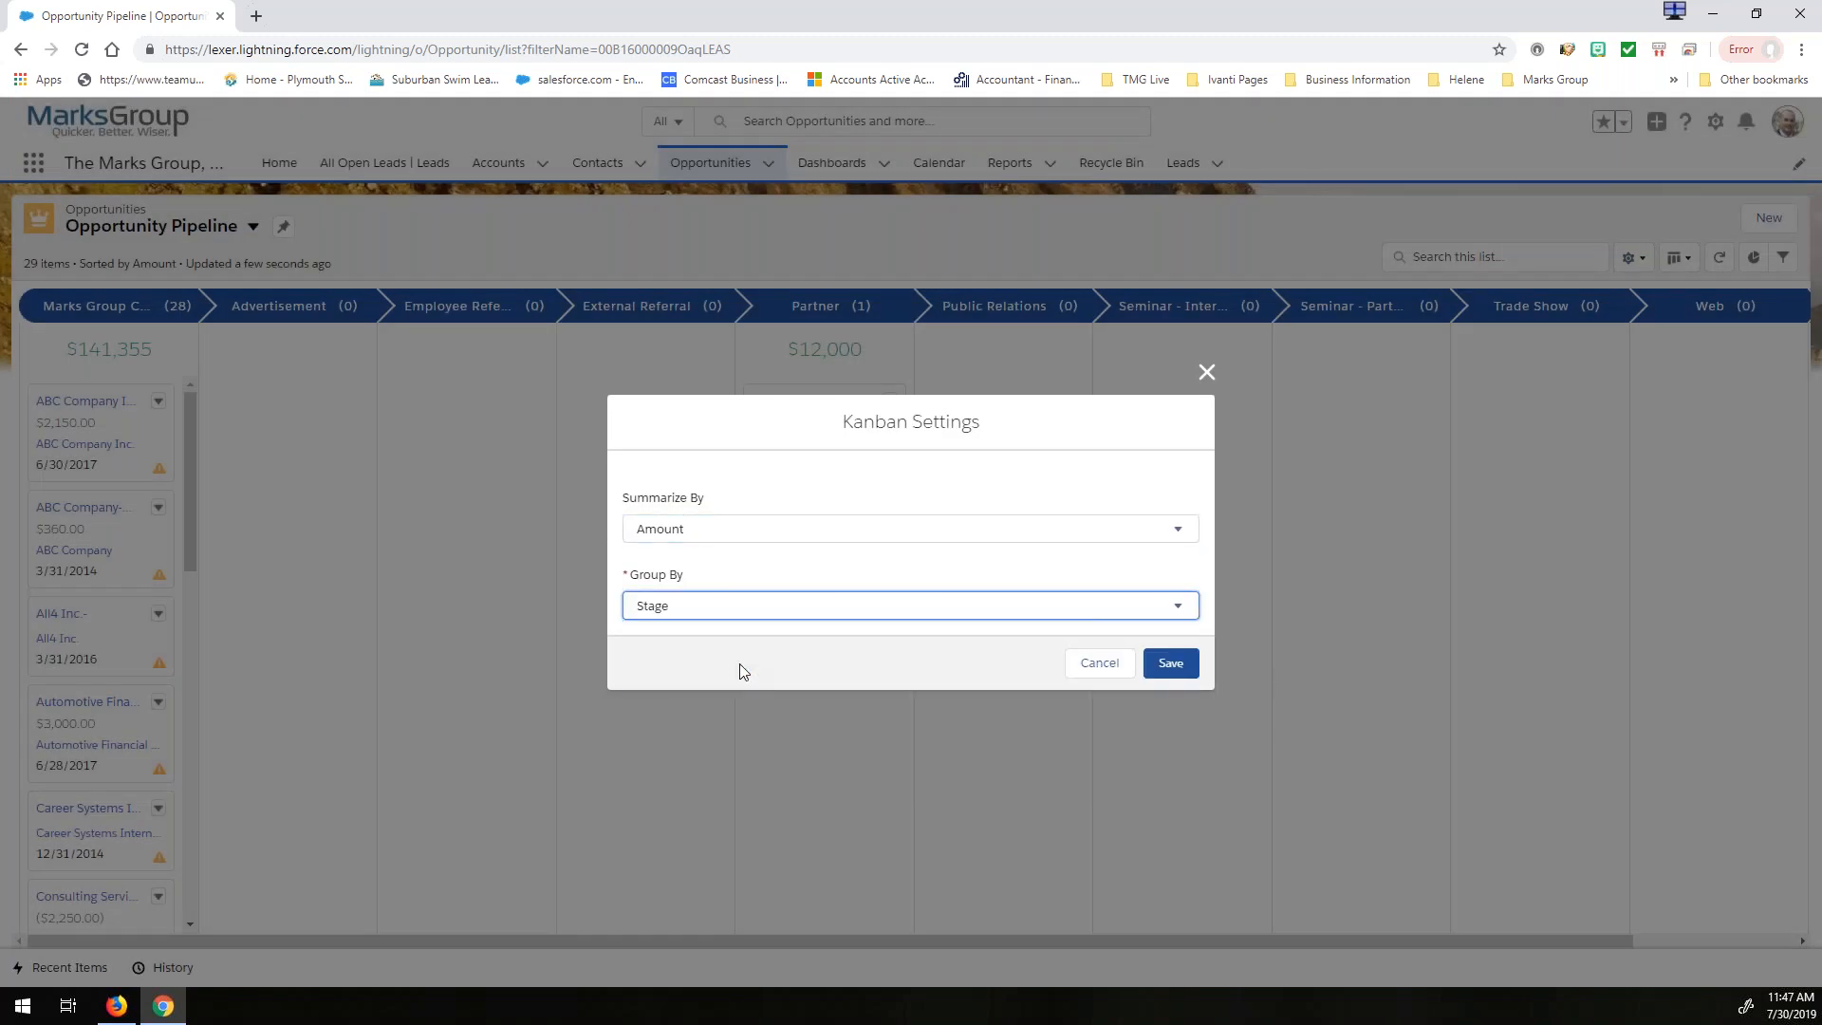
left_click(1170, 663)
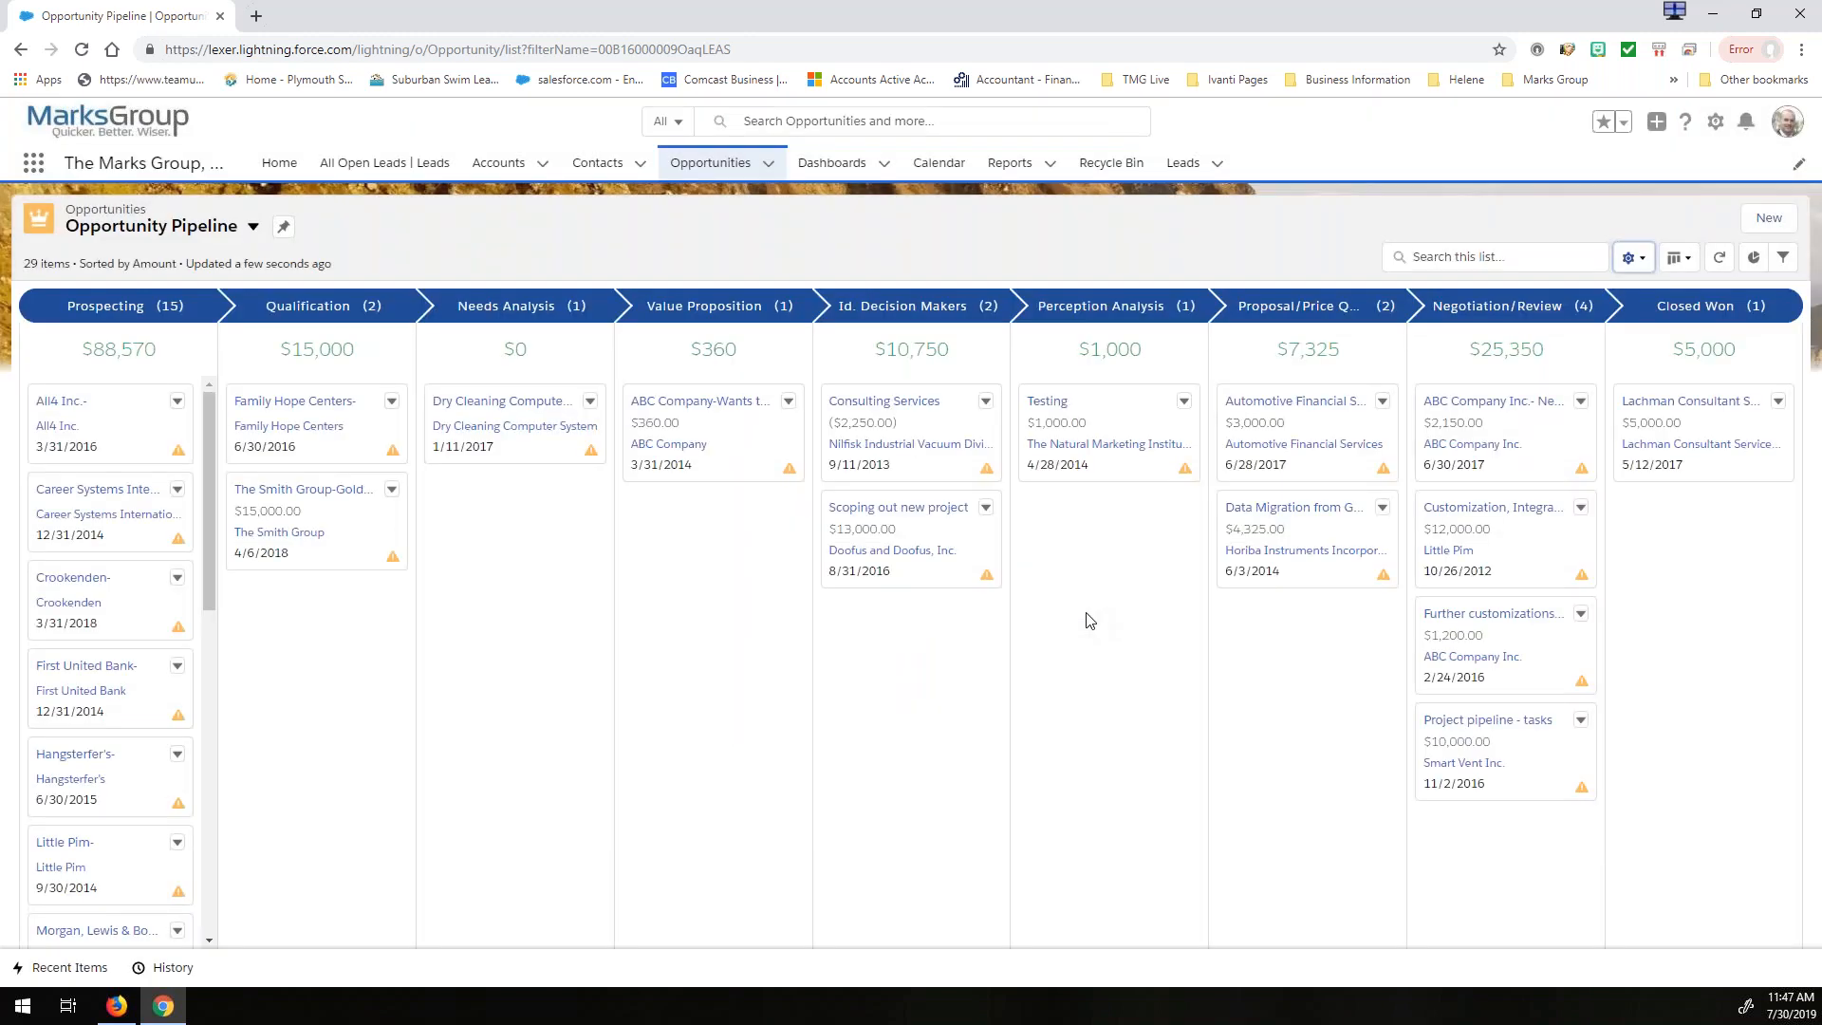
- Open the Automotive Financial Services opportunity for editing from its Kanban card and close it without changes
left_click(1384, 403)
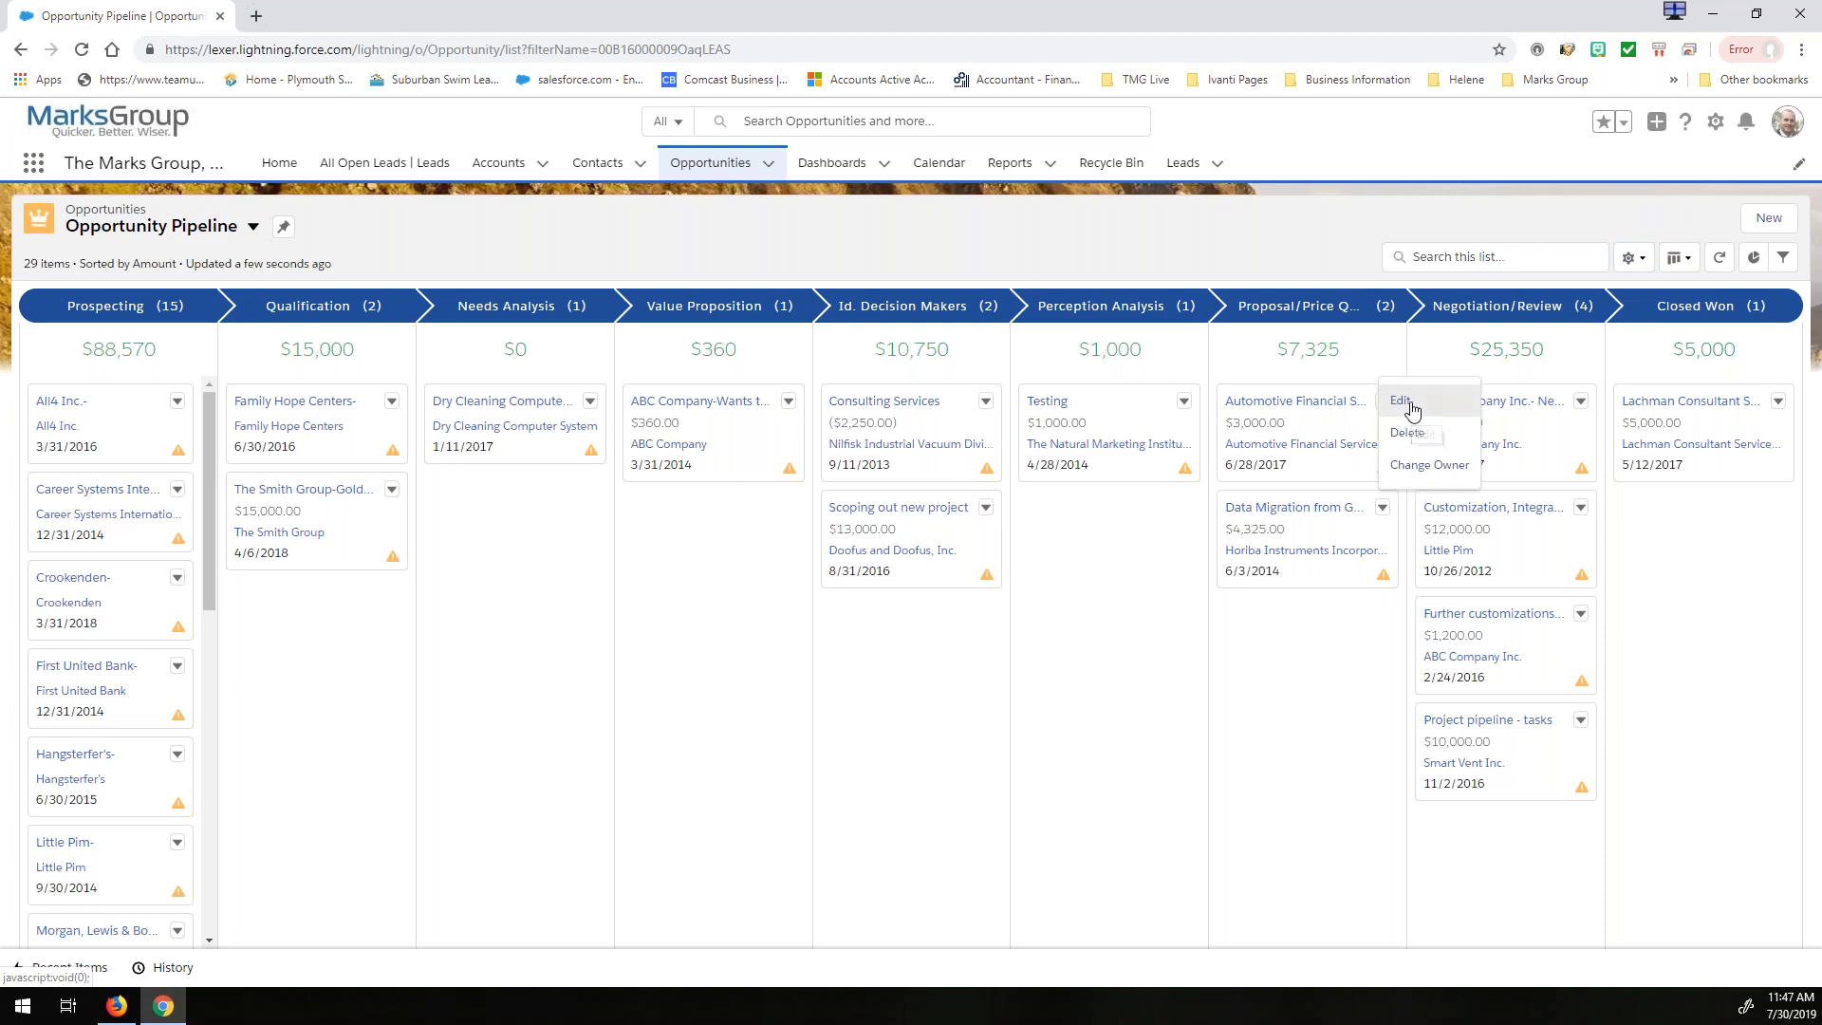
left_click(1412, 409)
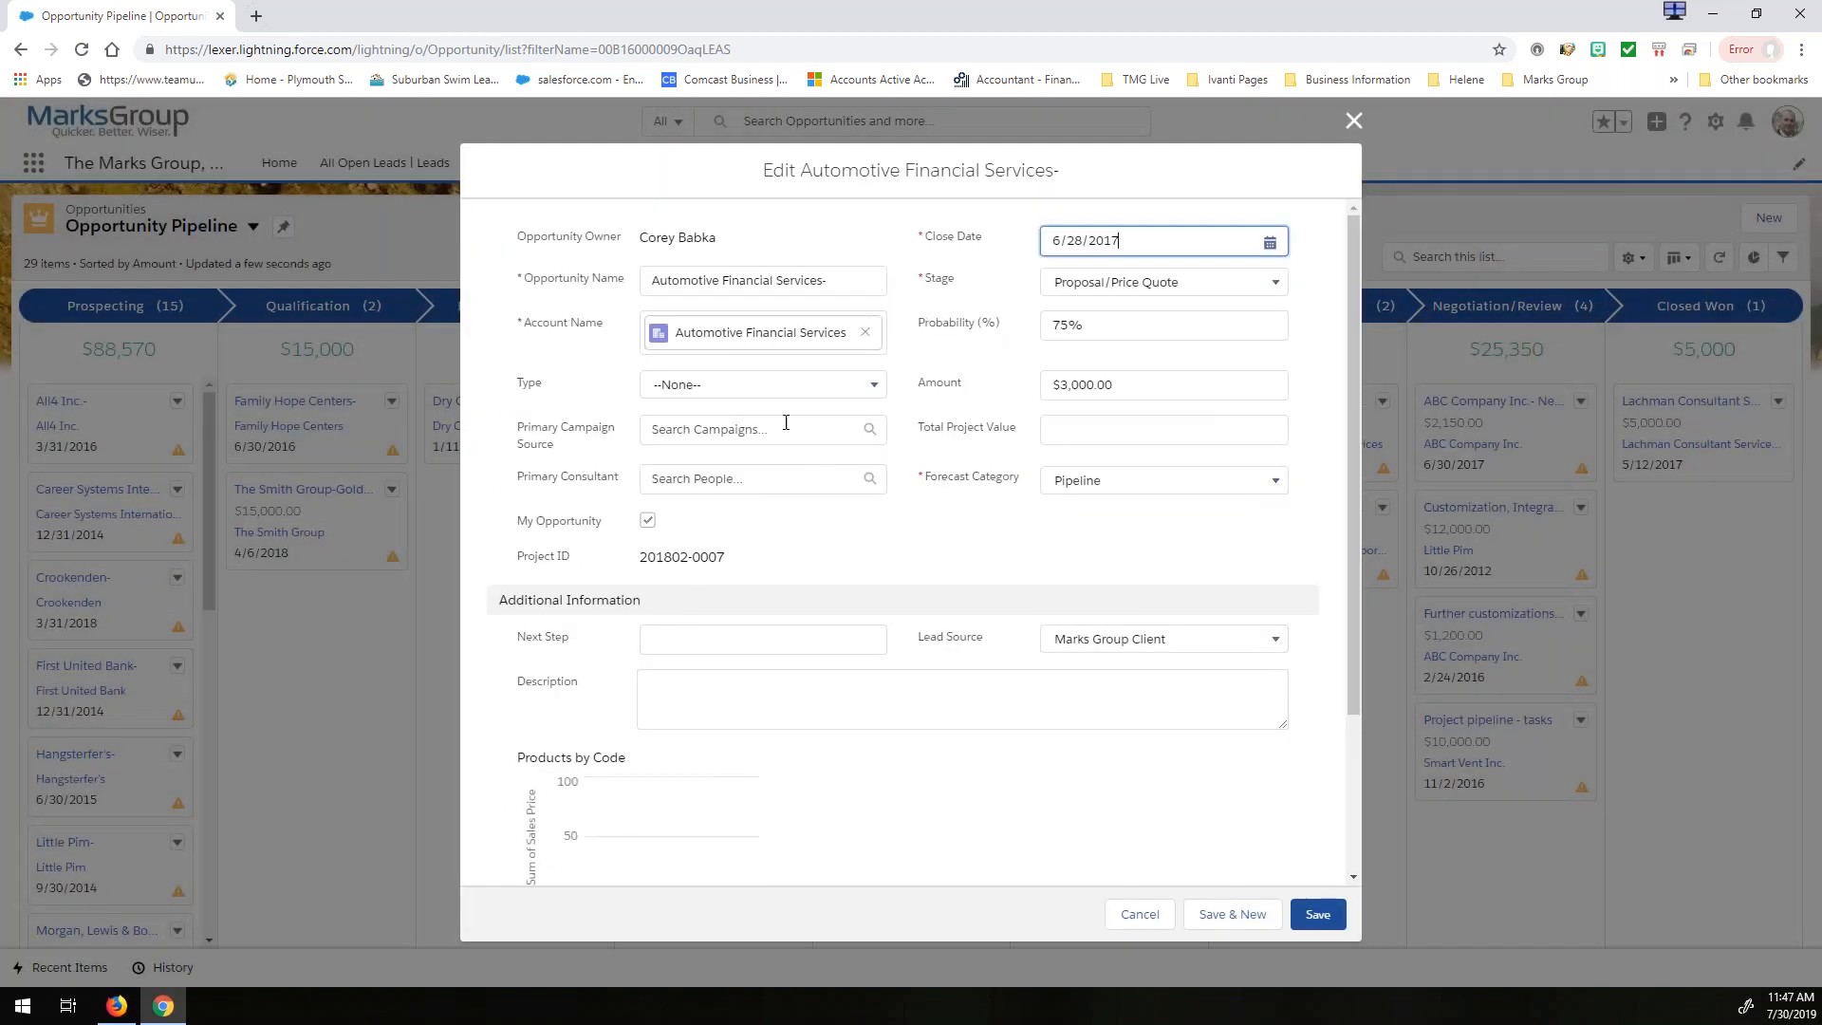
left_click(1354, 123)
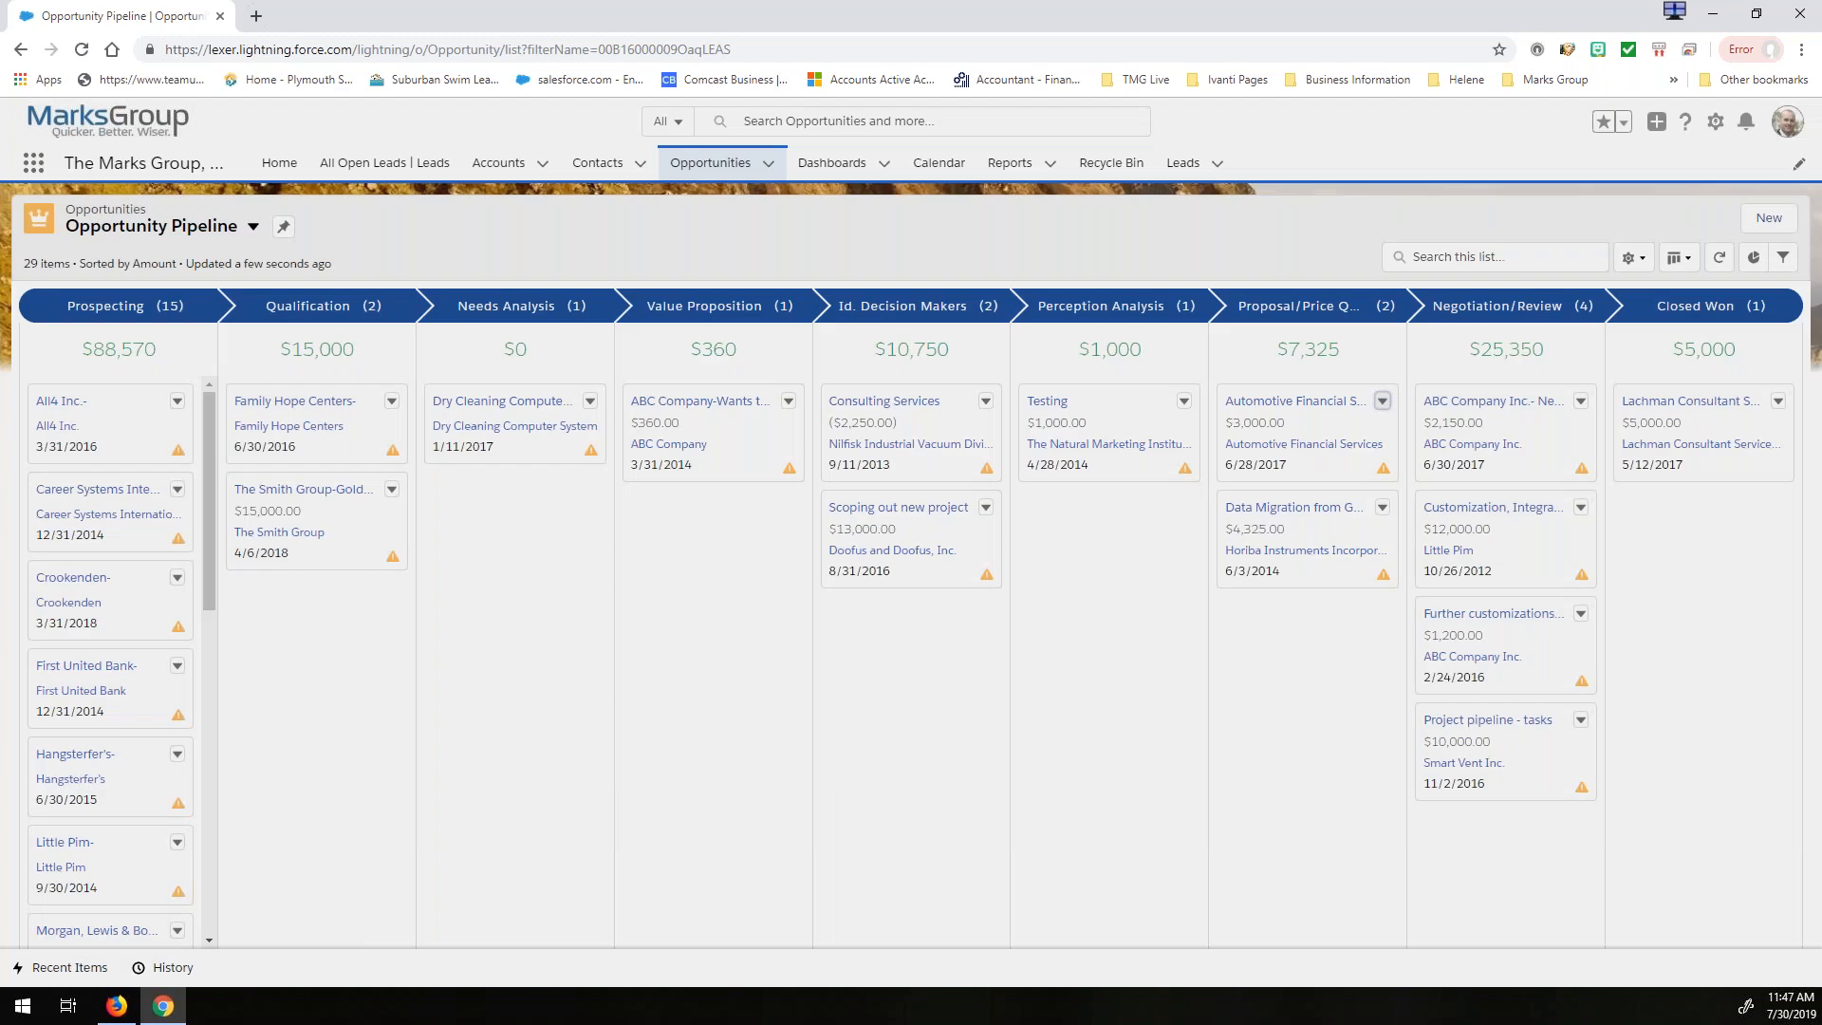
- Add the Last Activity field to the visible fields of the Opportunity Pipeline list
left_click(1647, 266)
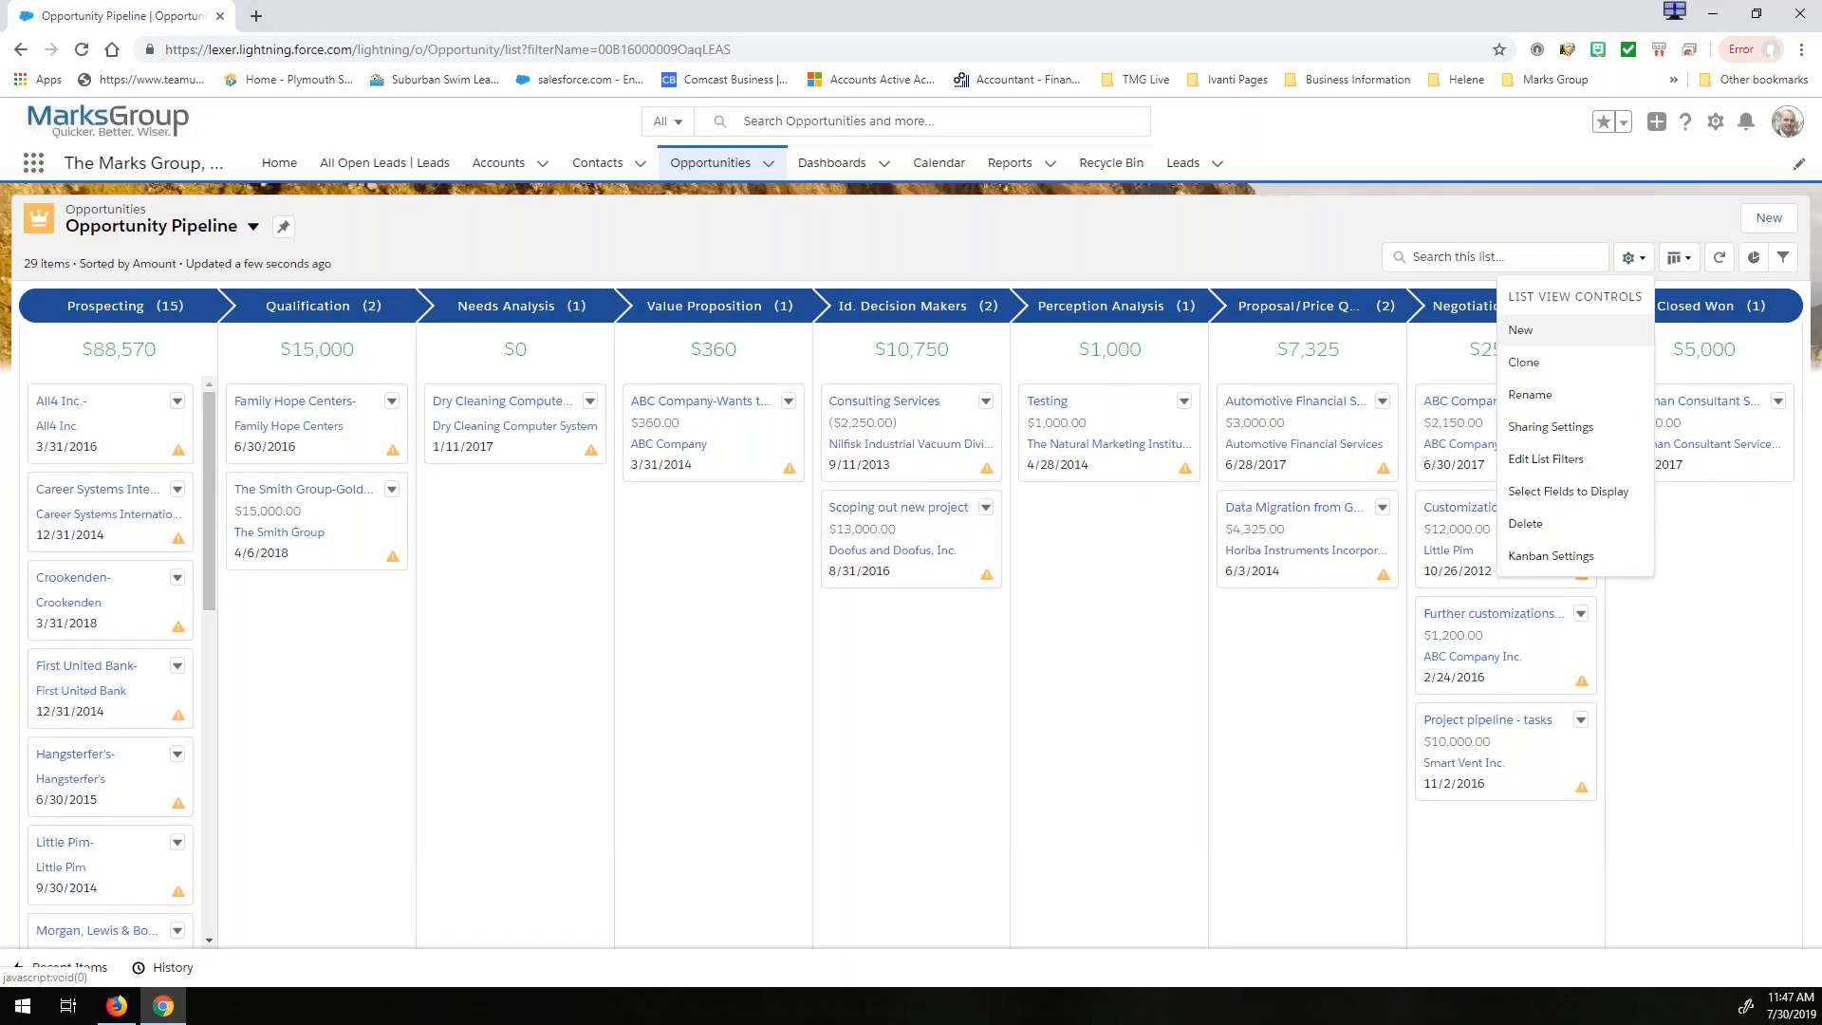
left_click(1536, 493)
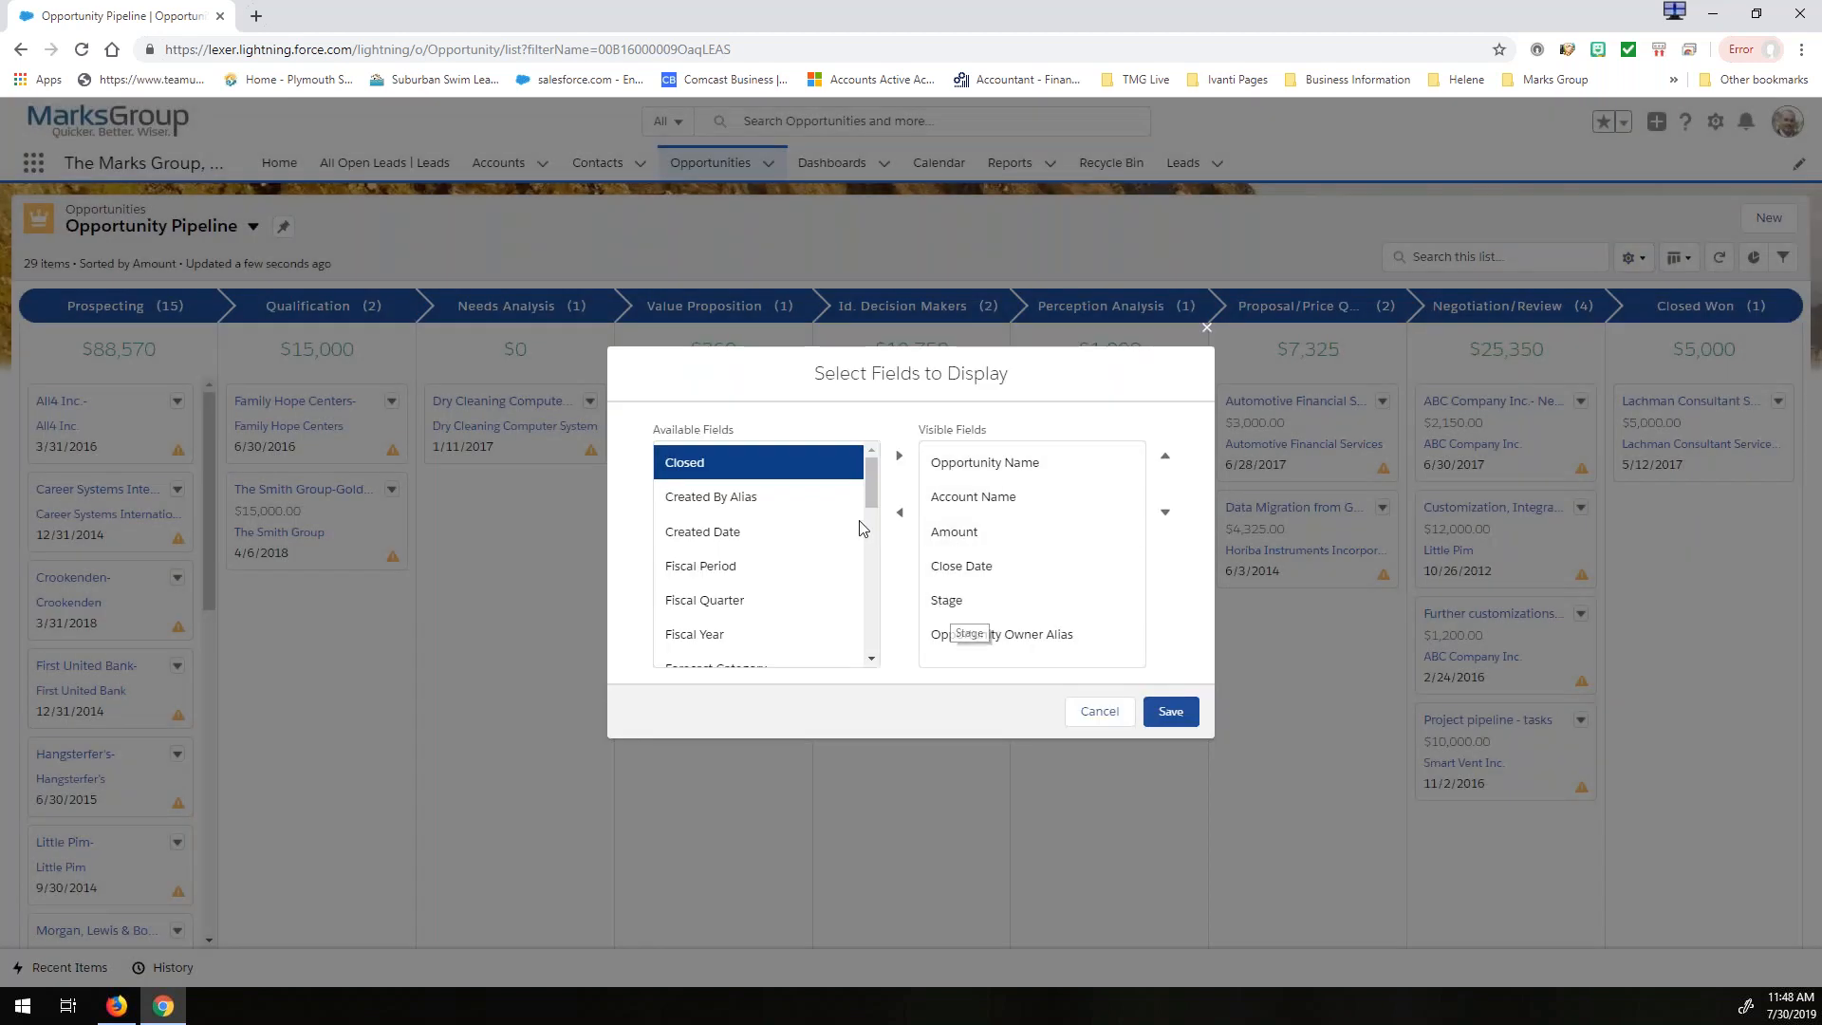
left_click_drag(873, 471, 874, 499)
scroll(874, 499, "down", 3)
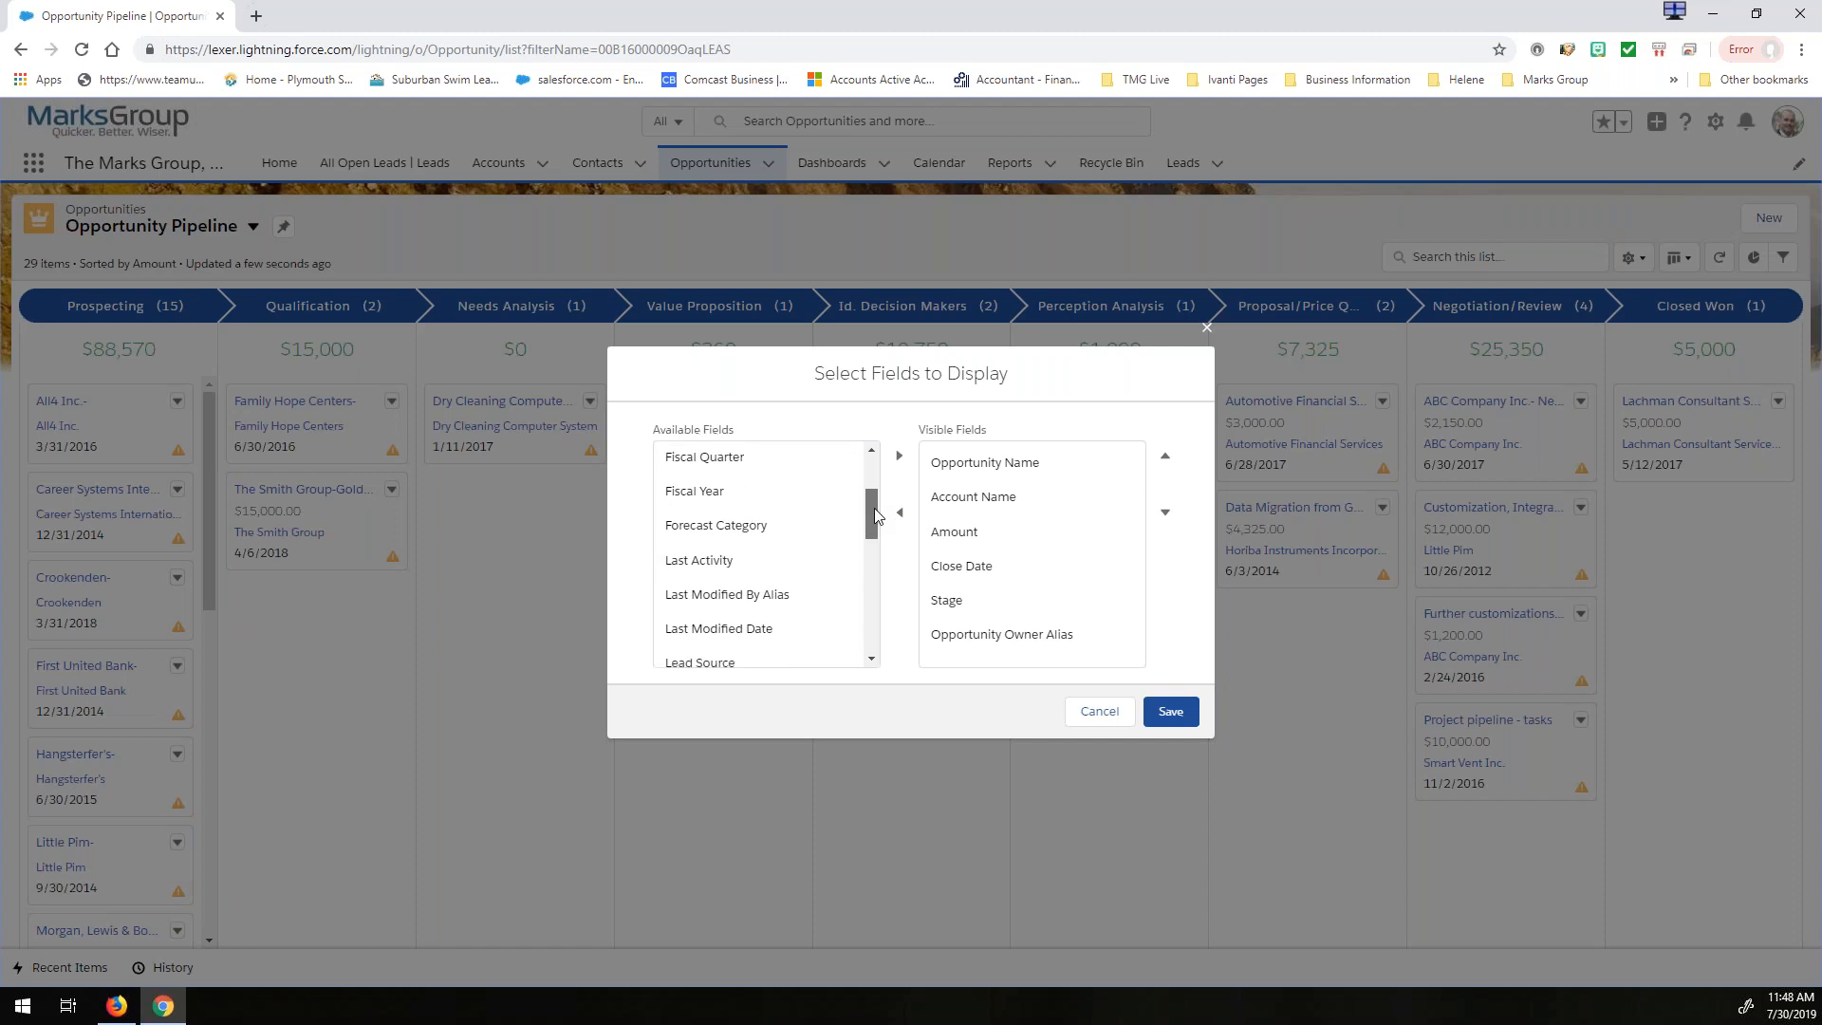
left_click(724, 489)
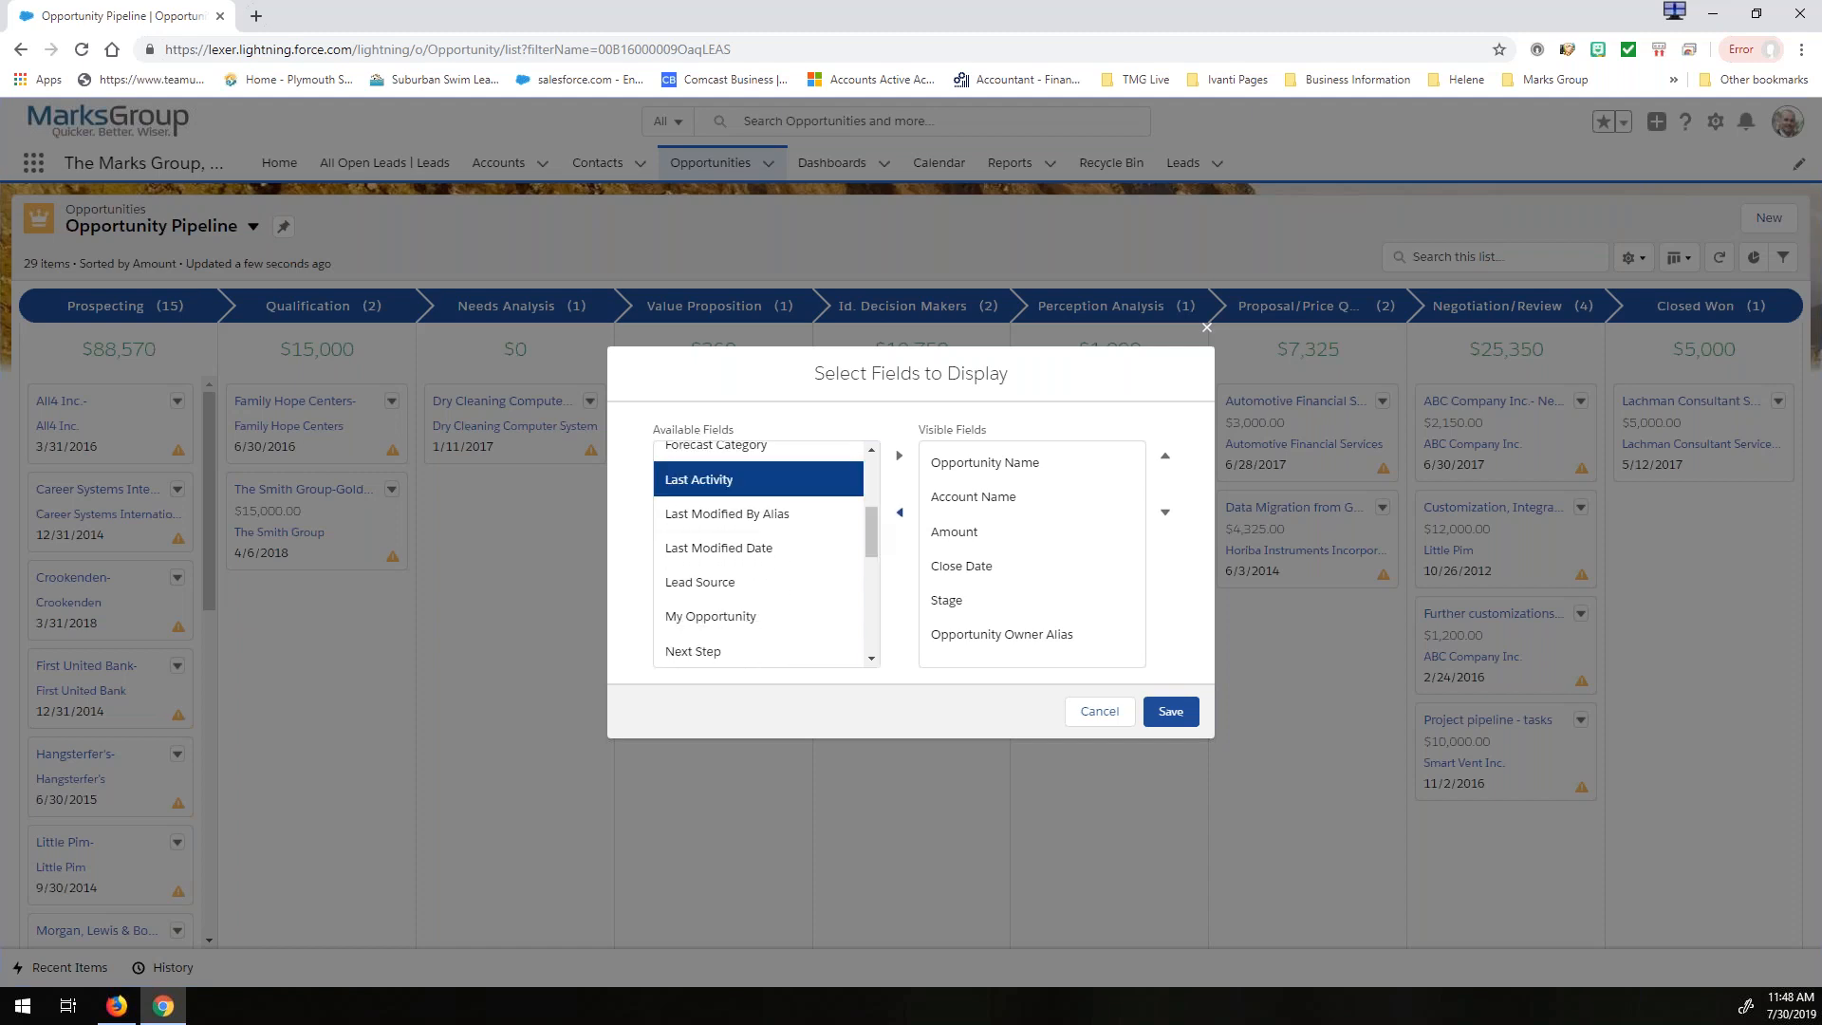
left_click(899, 460)
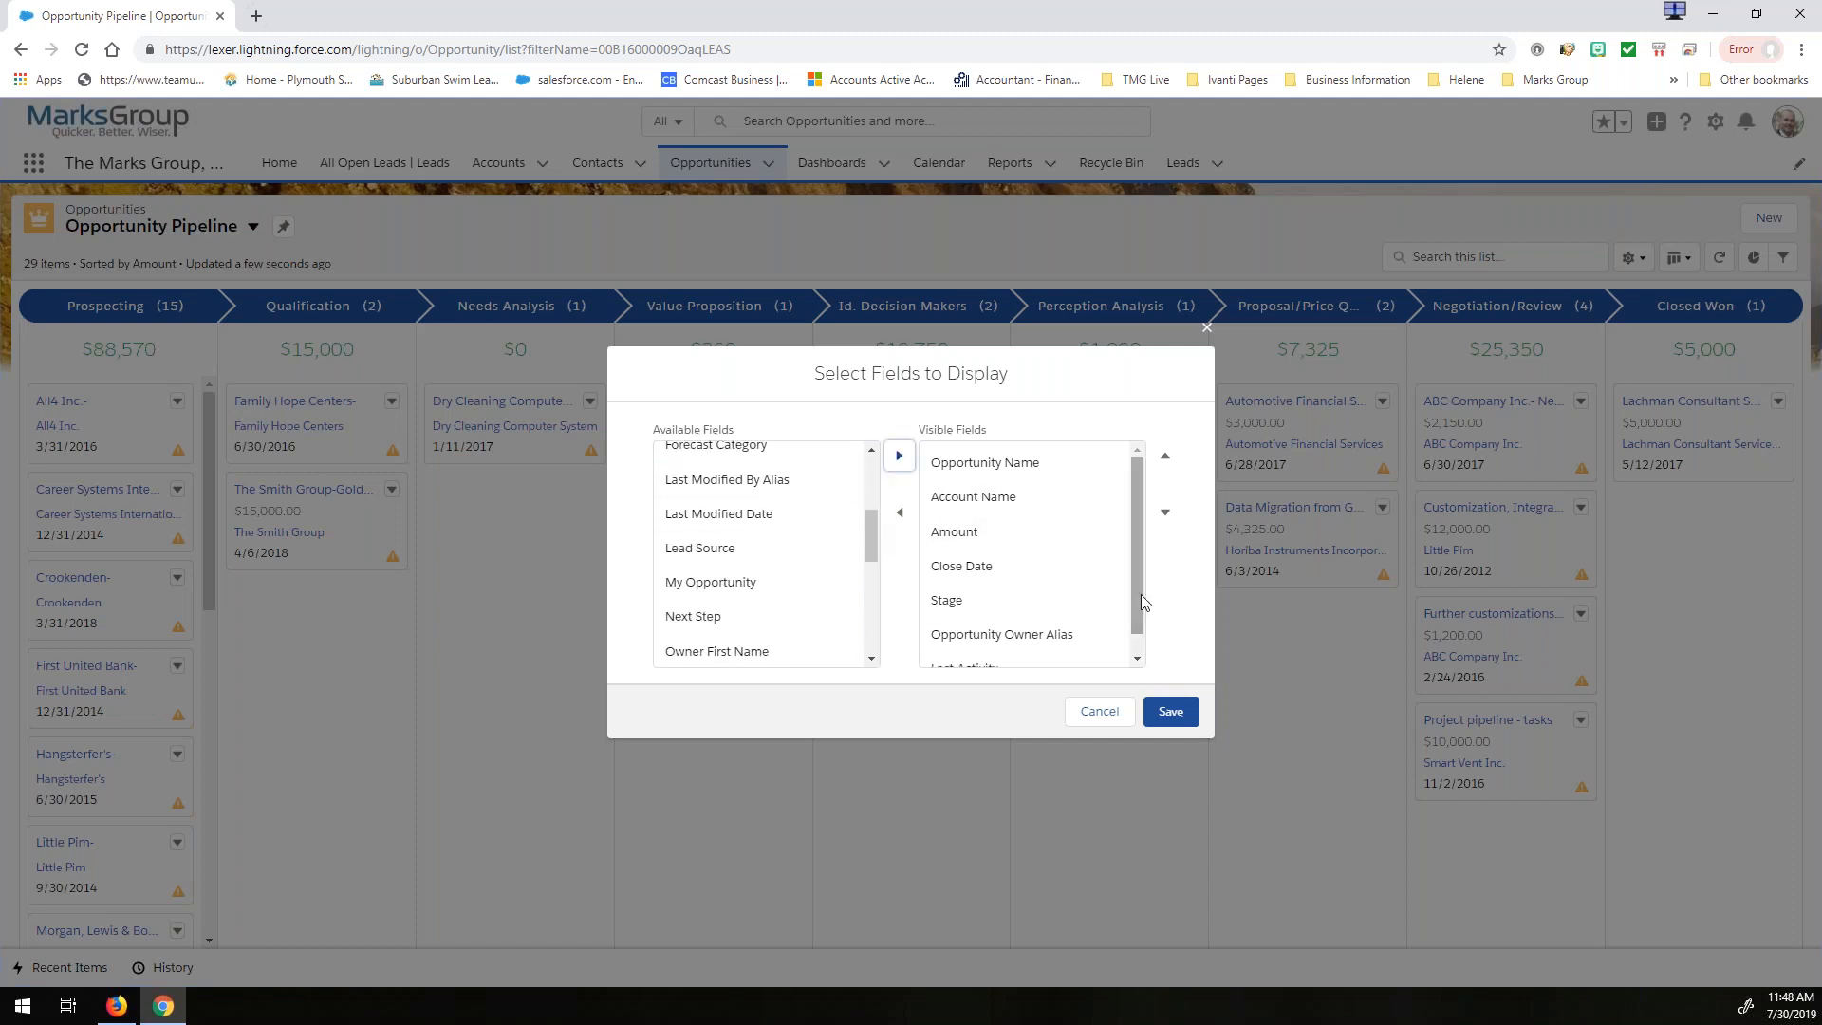
- Move Last Activity up the visible fields to directly below Opportunity Name
left_click(1164, 461)
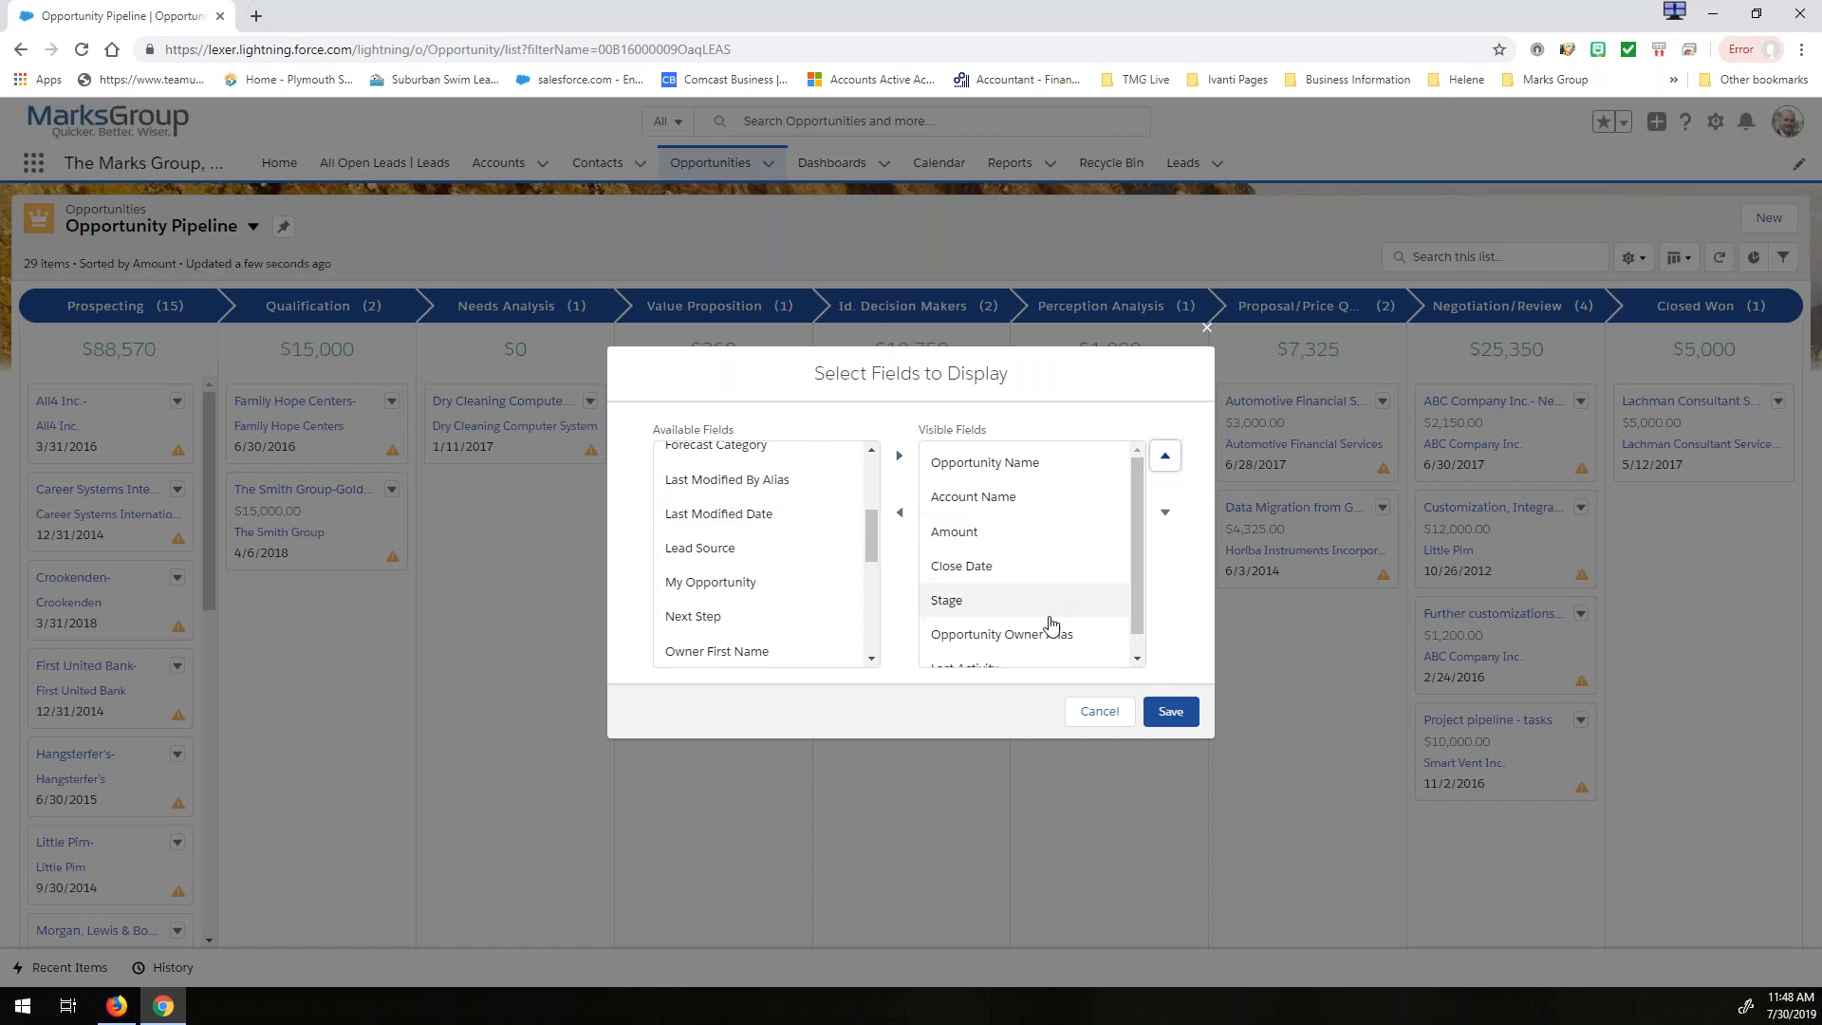
scroll(1028, 653, "down", 1)
left_click(1028, 649)
left_click(1165, 459)
left_click(1164, 459)
left_click(1164, 460)
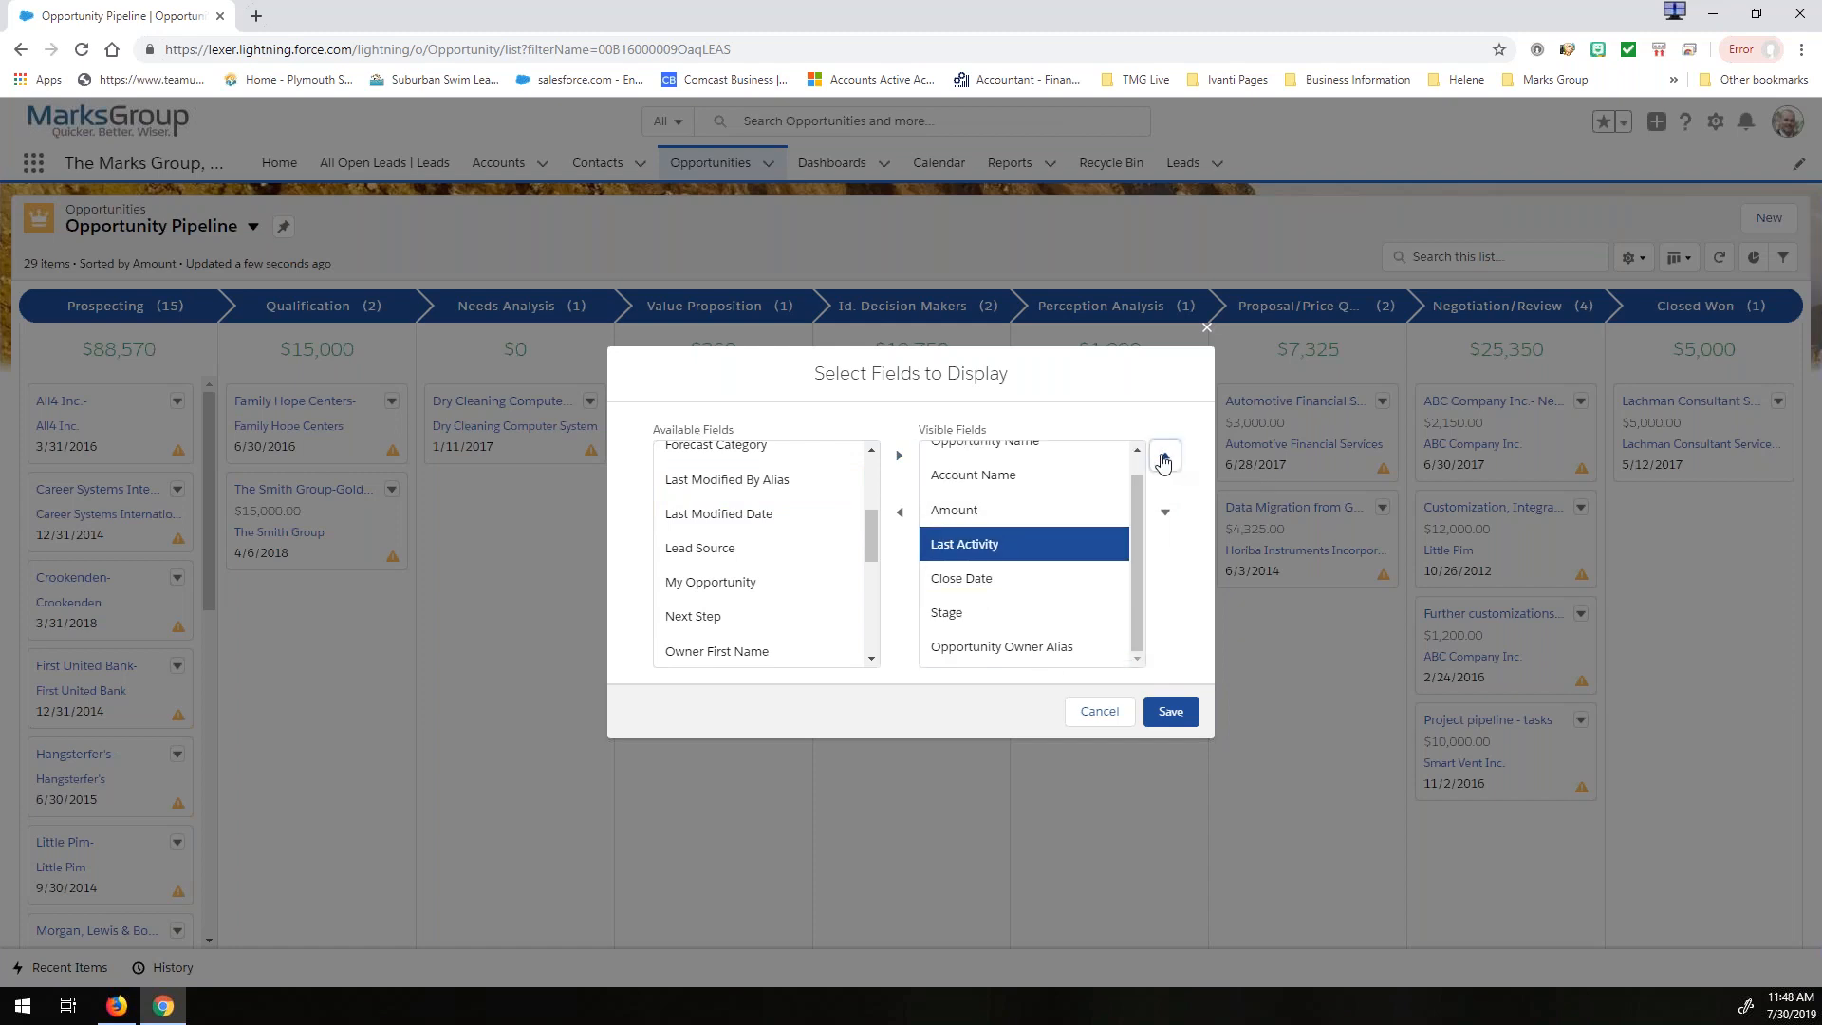
left_click(1165, 461)
left_click(1165, 461)
- Move Account Name down the visible fields to directly below Stage and save the field selection
left_click(992, 512)
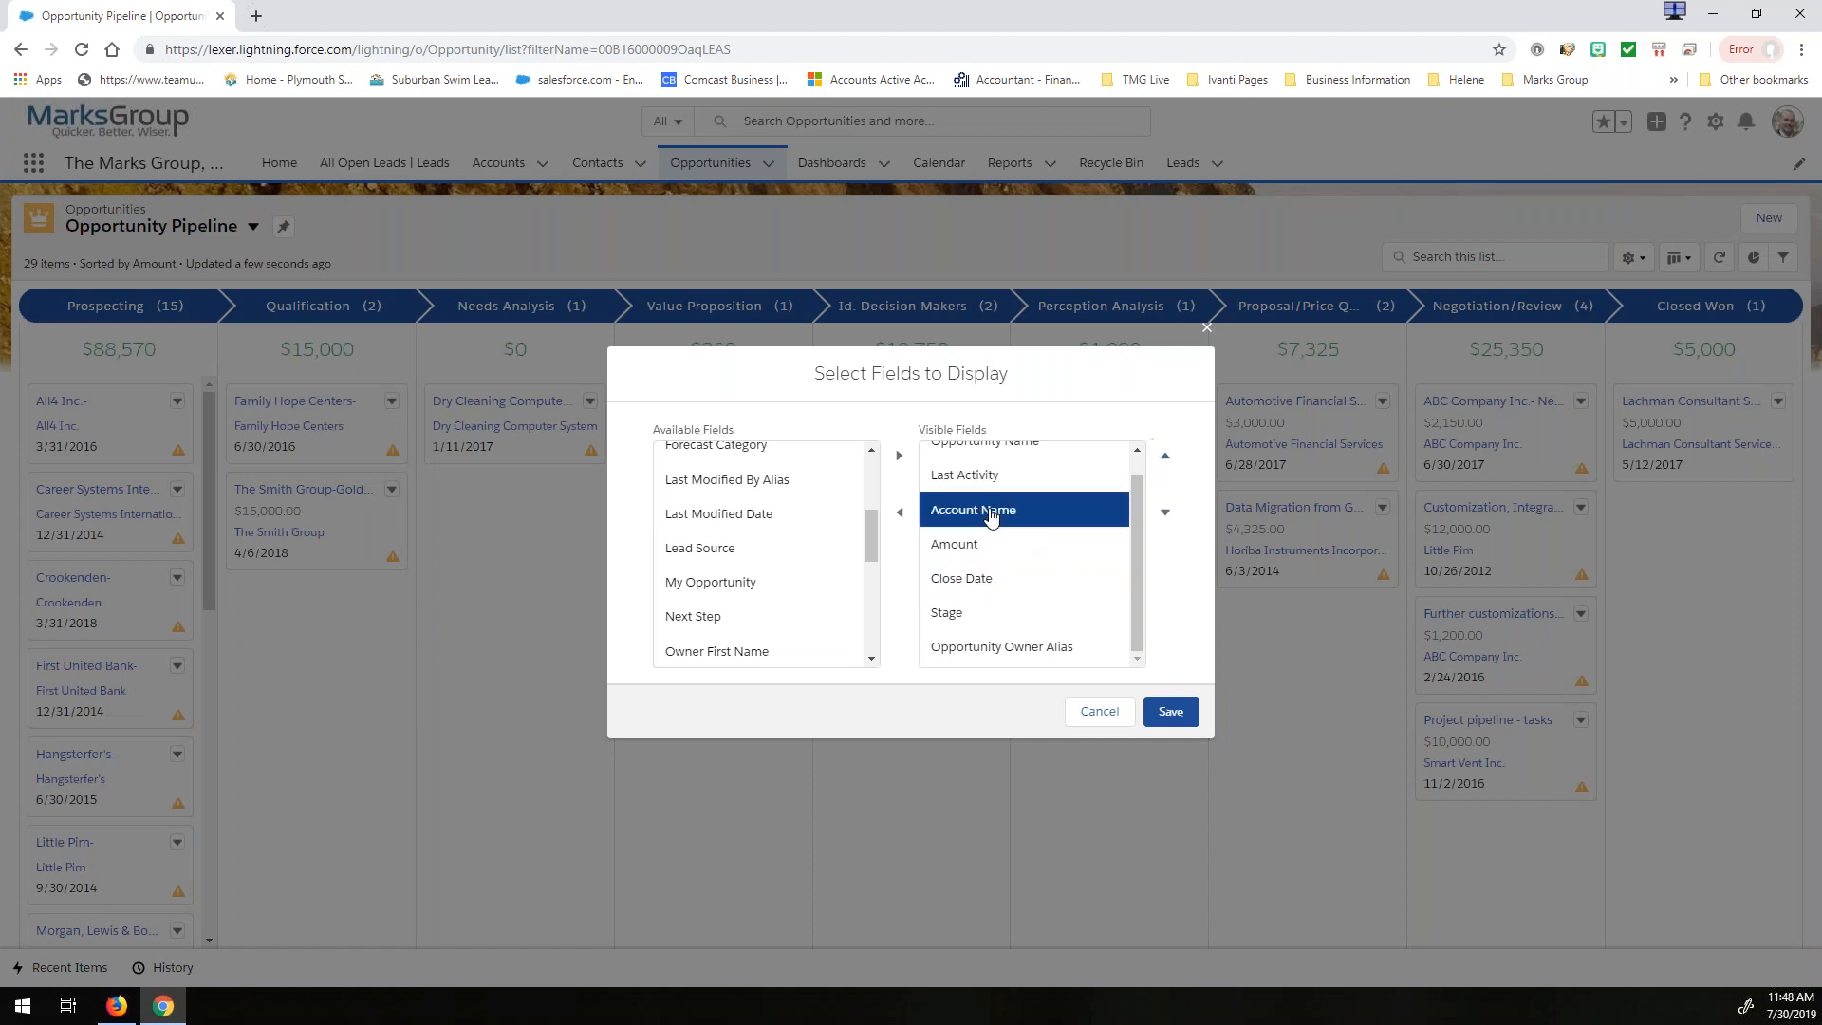
left_click(1165, 516)
left_click(1165, 516)
left_click(1166, 515)
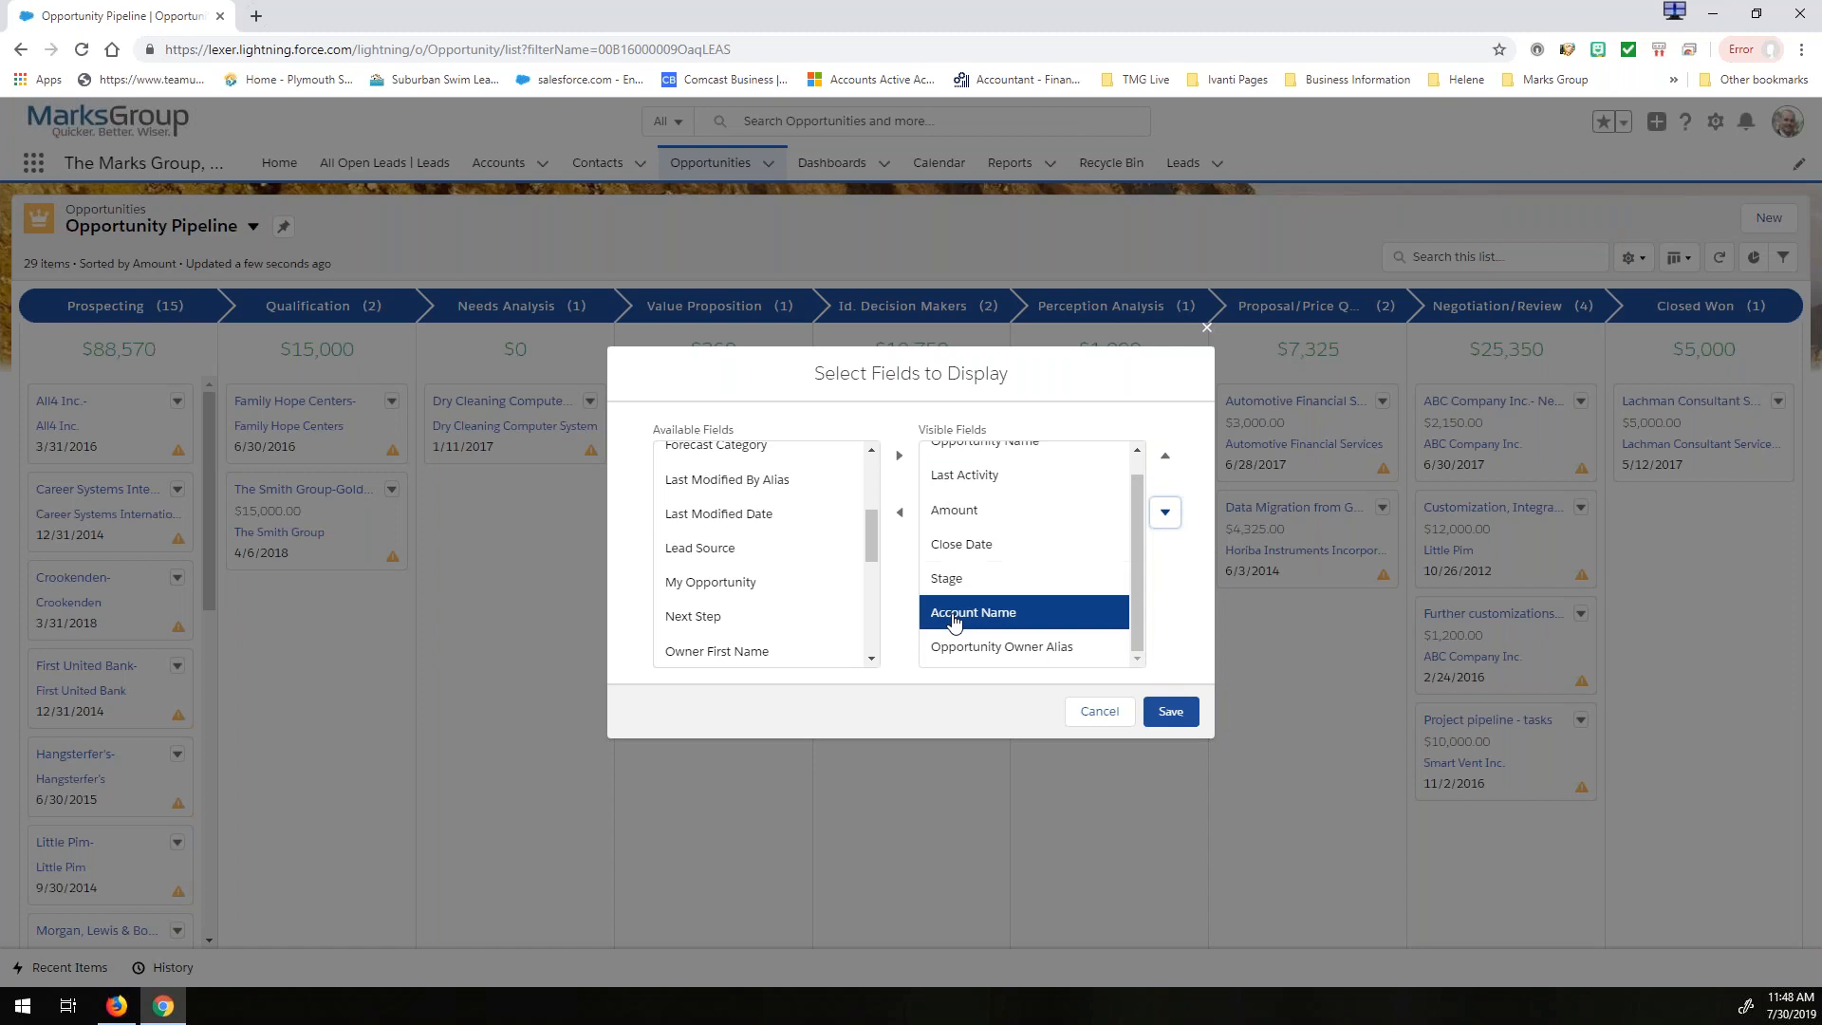
left_click(1171, 713)
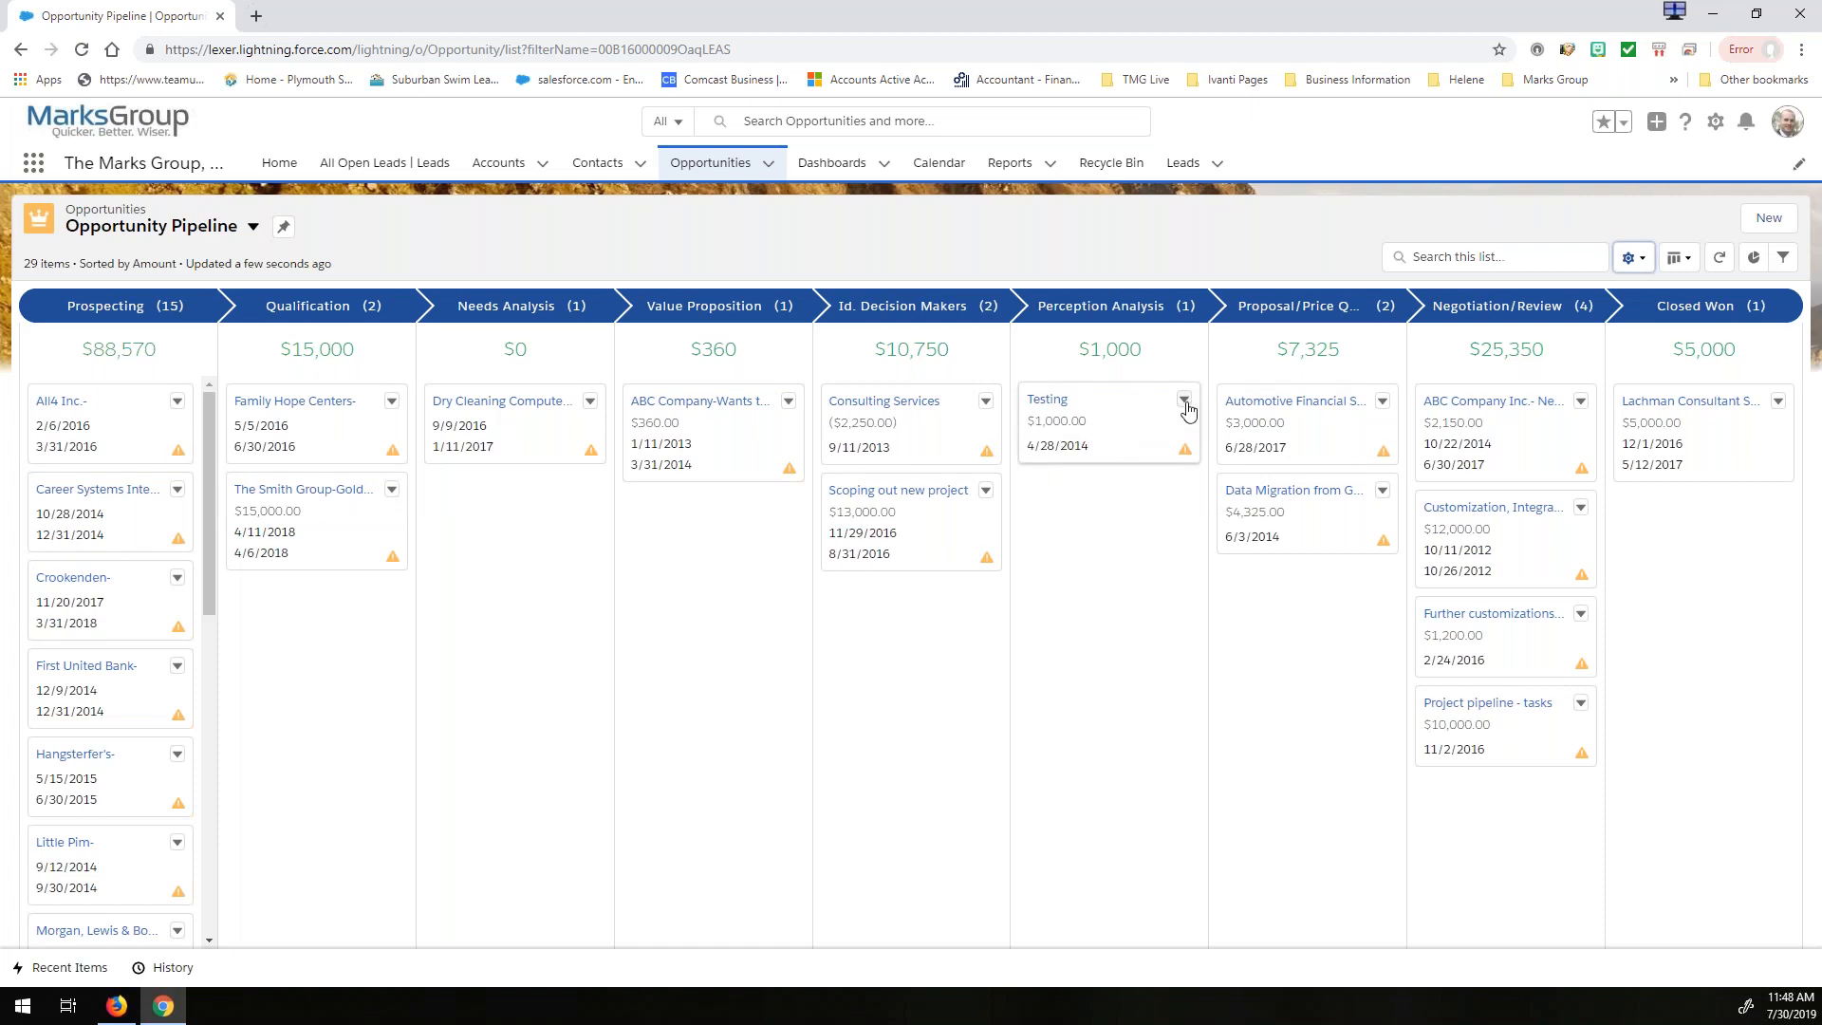
- Reopen the displayed field selection and move Last Activity to the end of the visible fields
left_click(1635, 257)
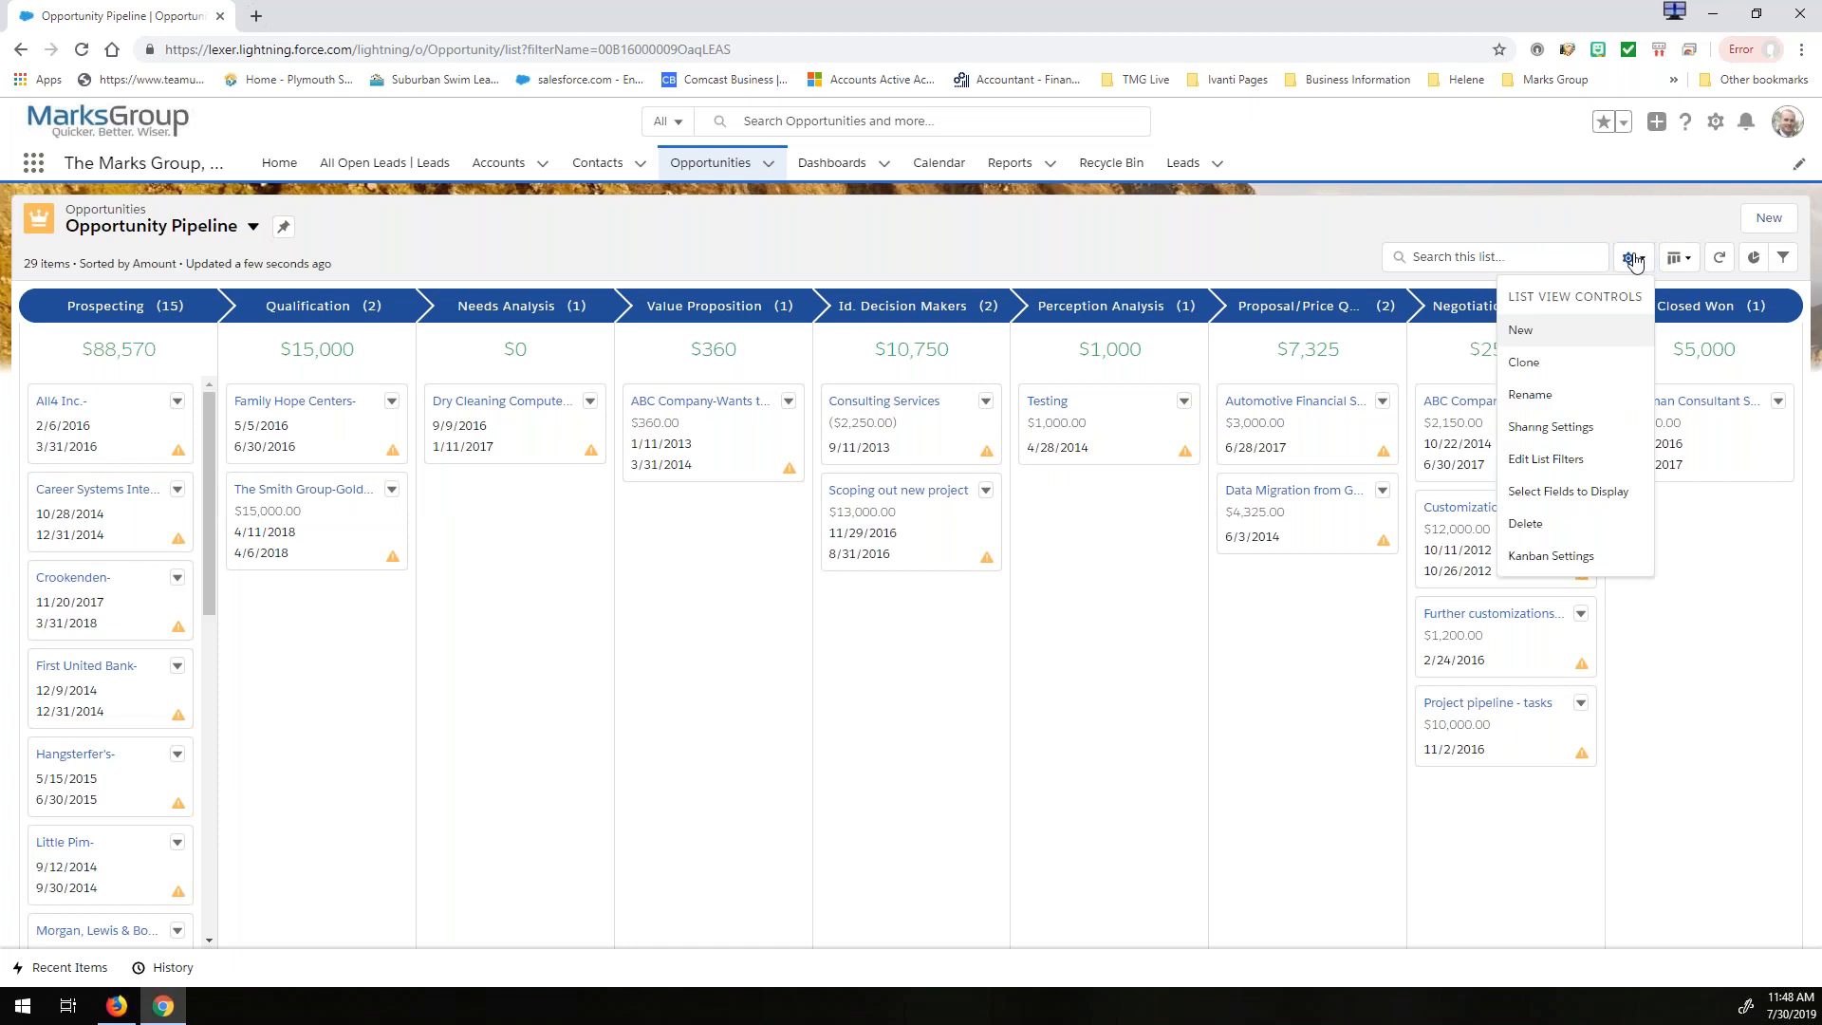
left_click(1549, 492)
left_click(961, 496)
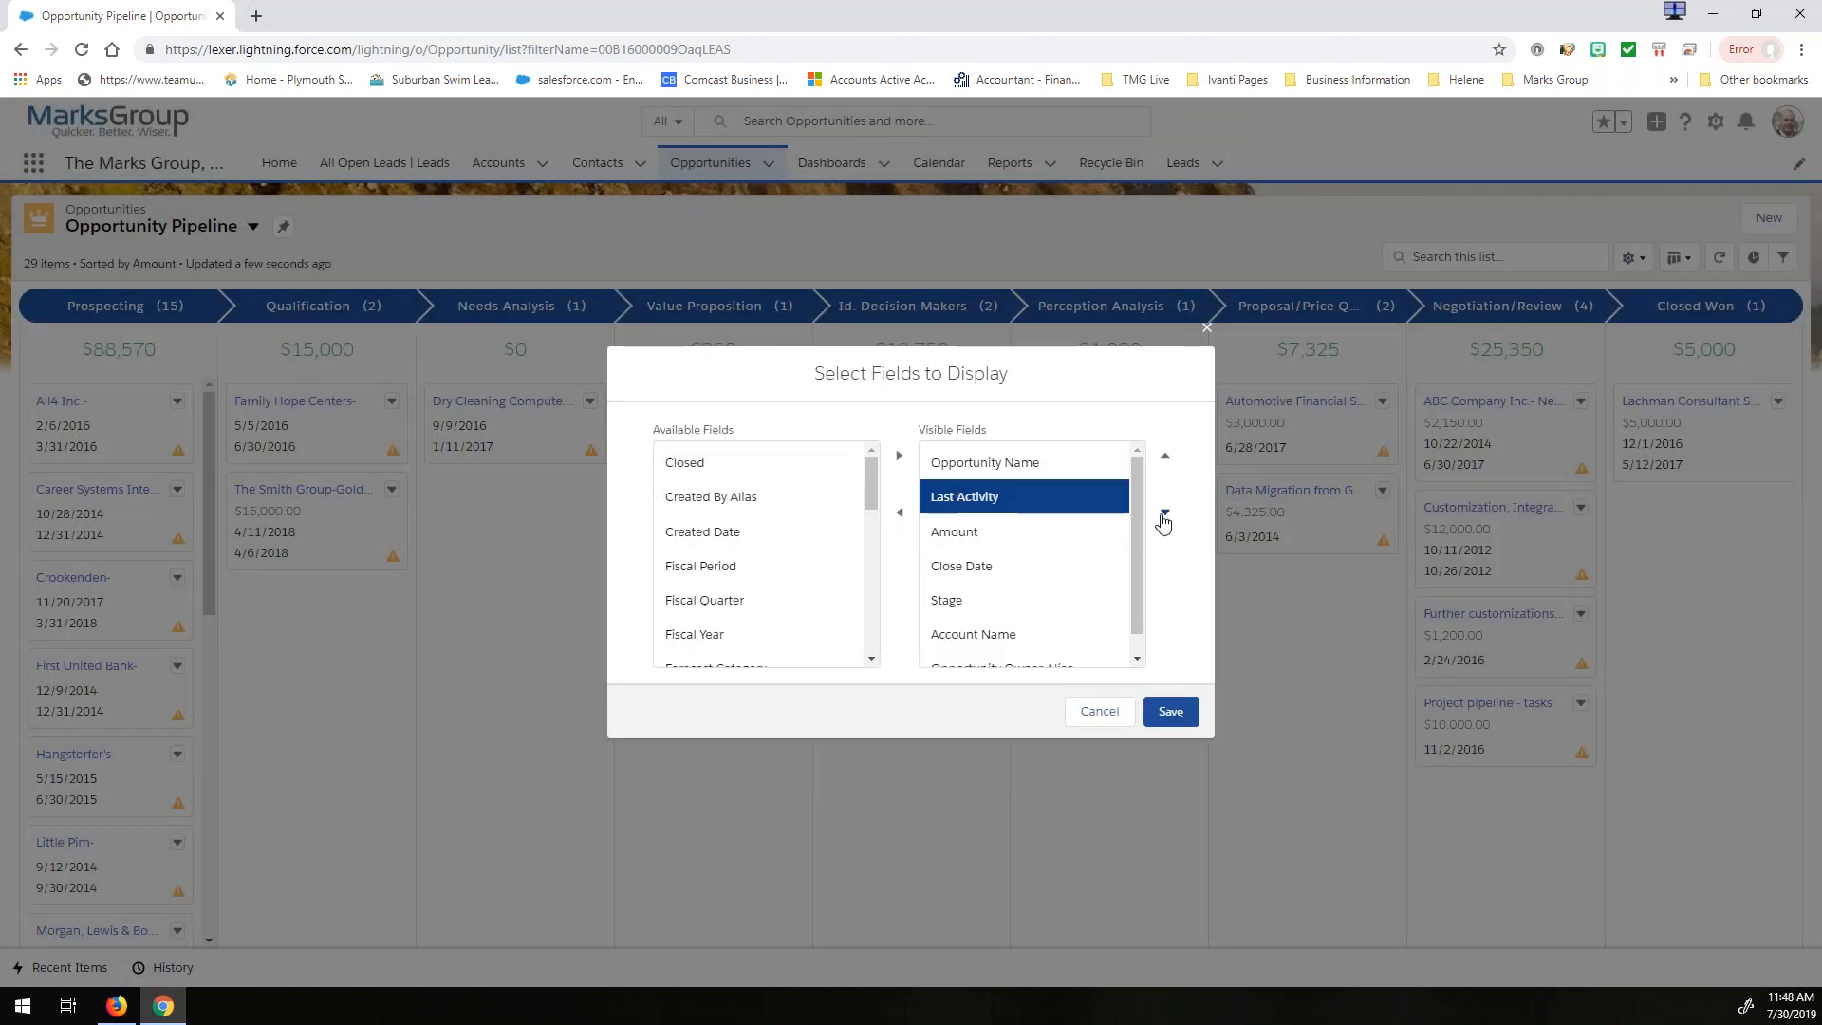
left_click(1168, 518)
left_click(1167, 518)
left_click(1168, 518)
left_click(1167, 518)
left_click(1167, 519)
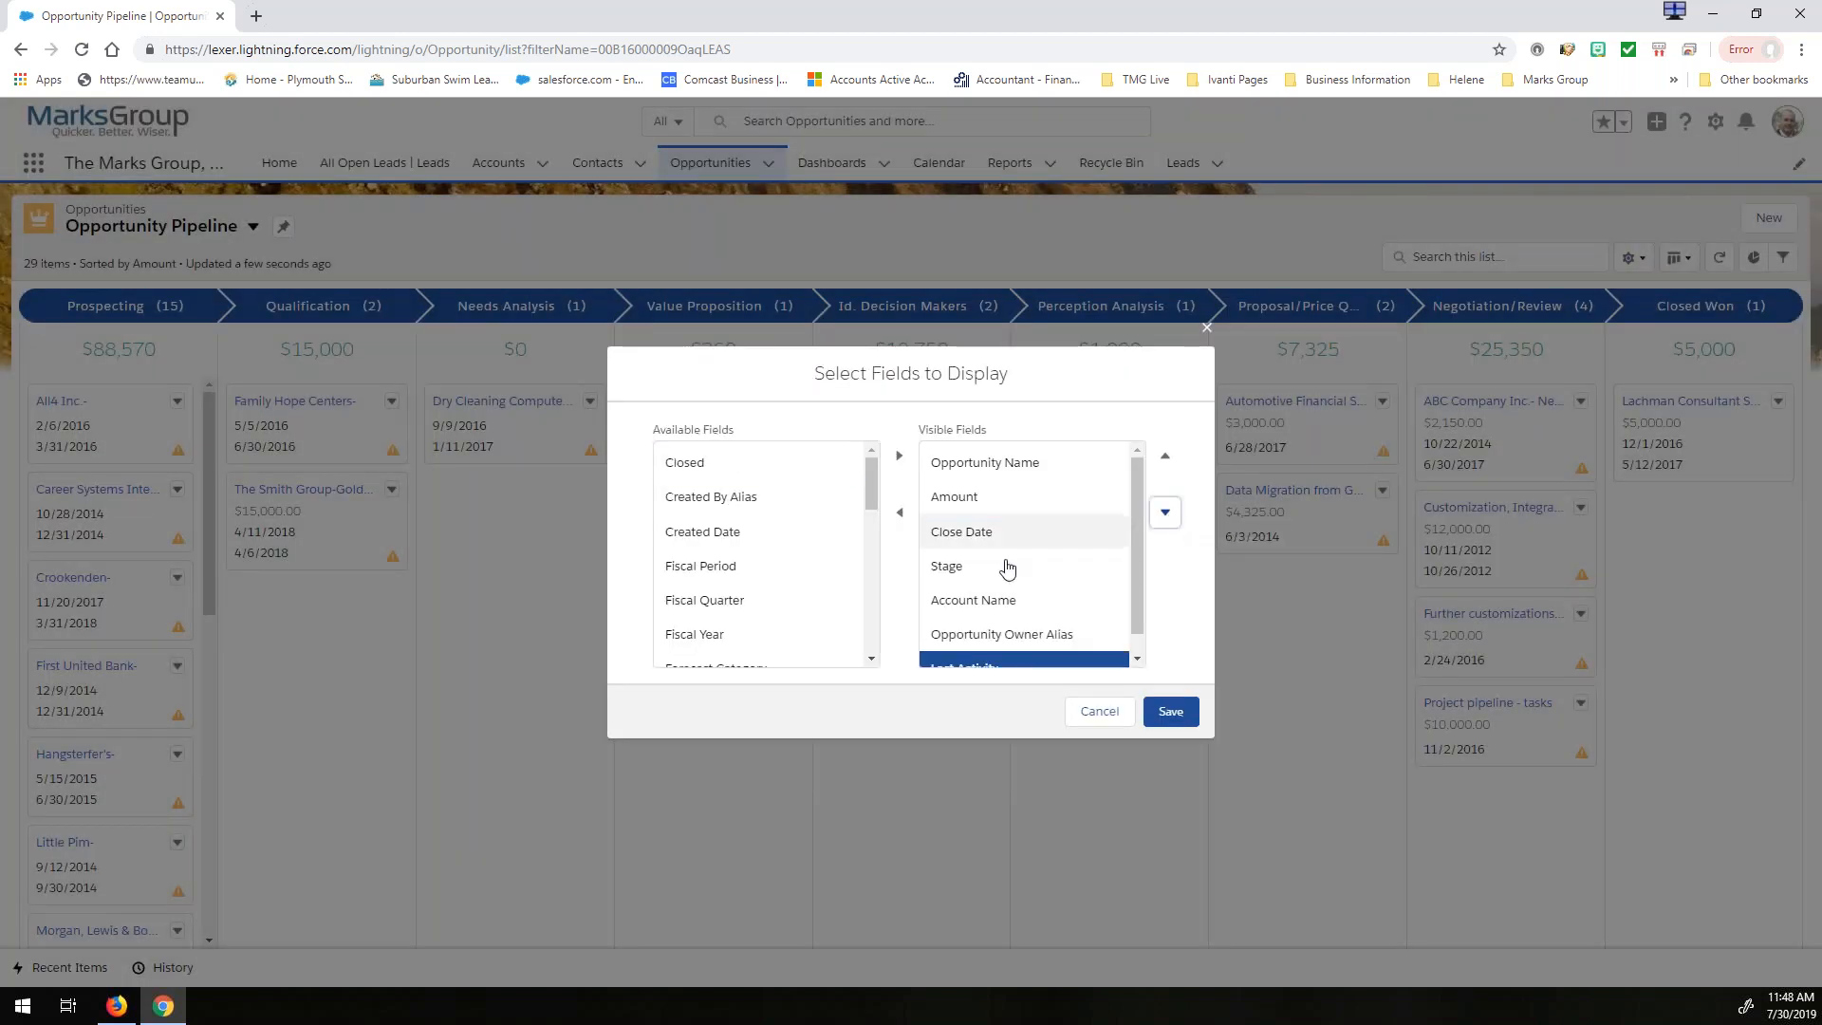
- Move Account Name up to directly below Opportunity Name and save the field selection
left_click(993, 603)
left_click(1165, 457)
left_click(1165, 456)
left_click(1165, 457)
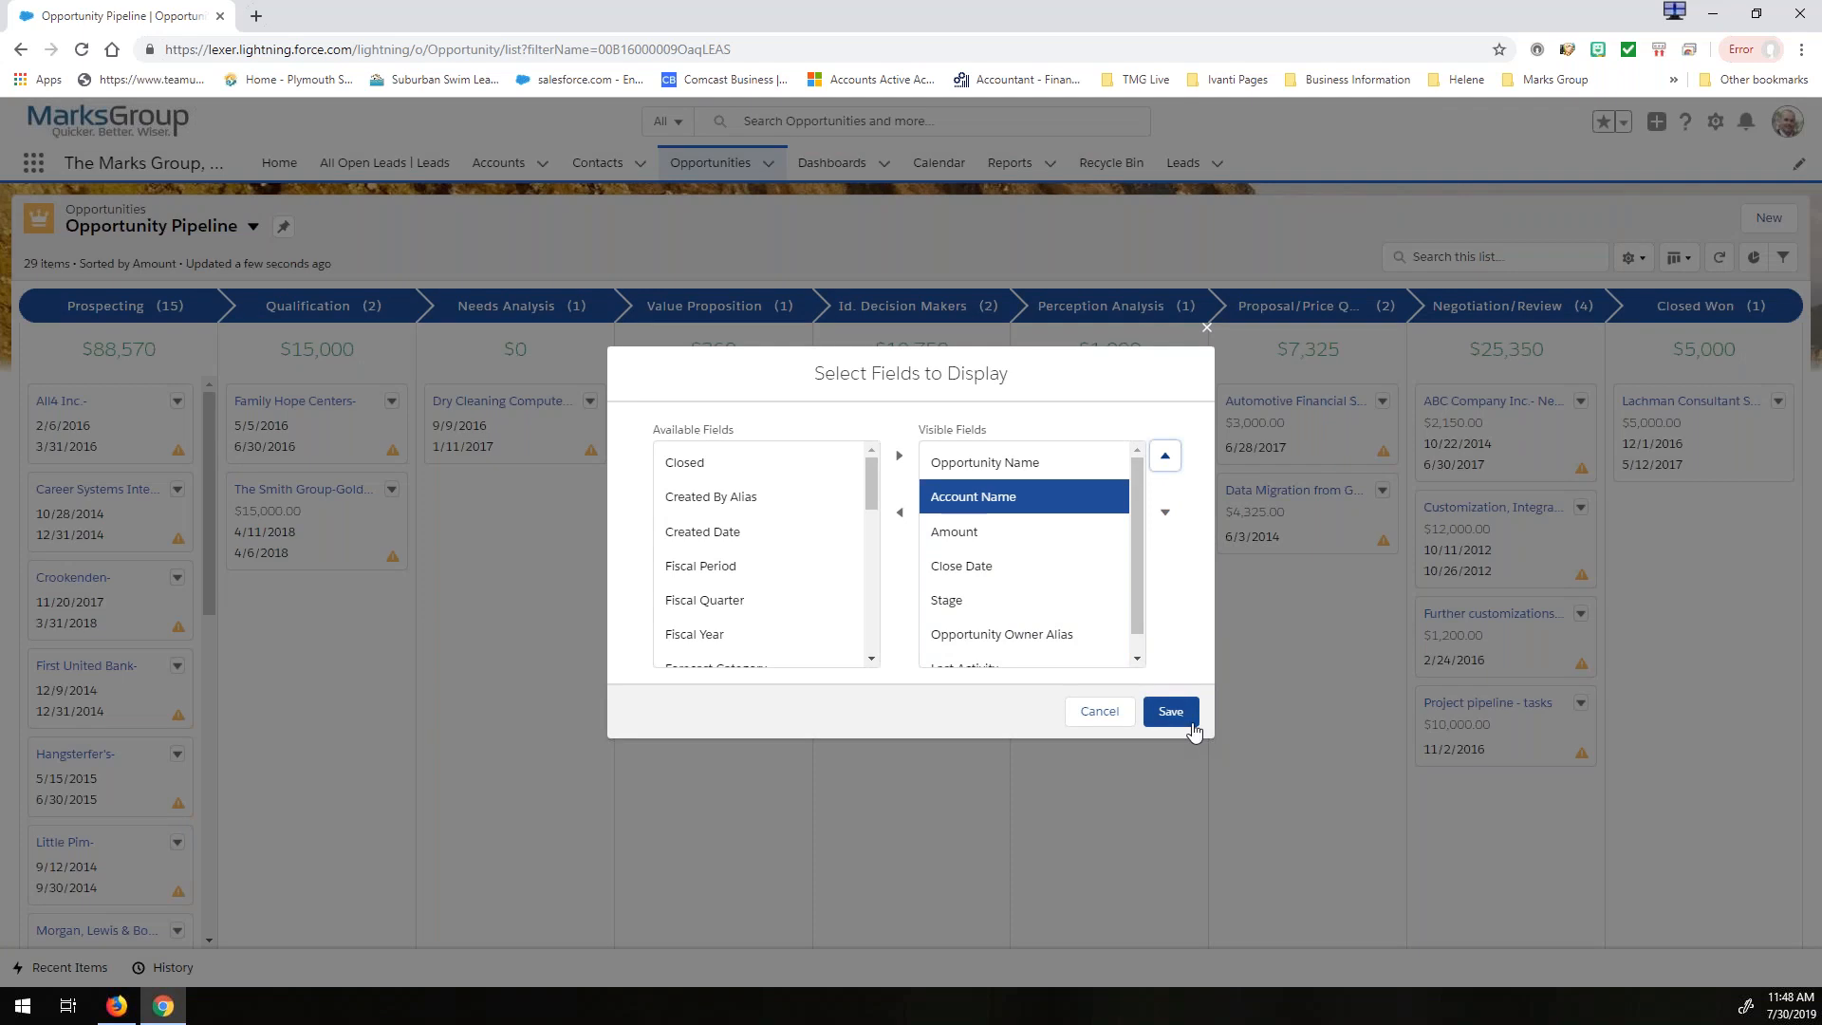
left_click(1171, 712)
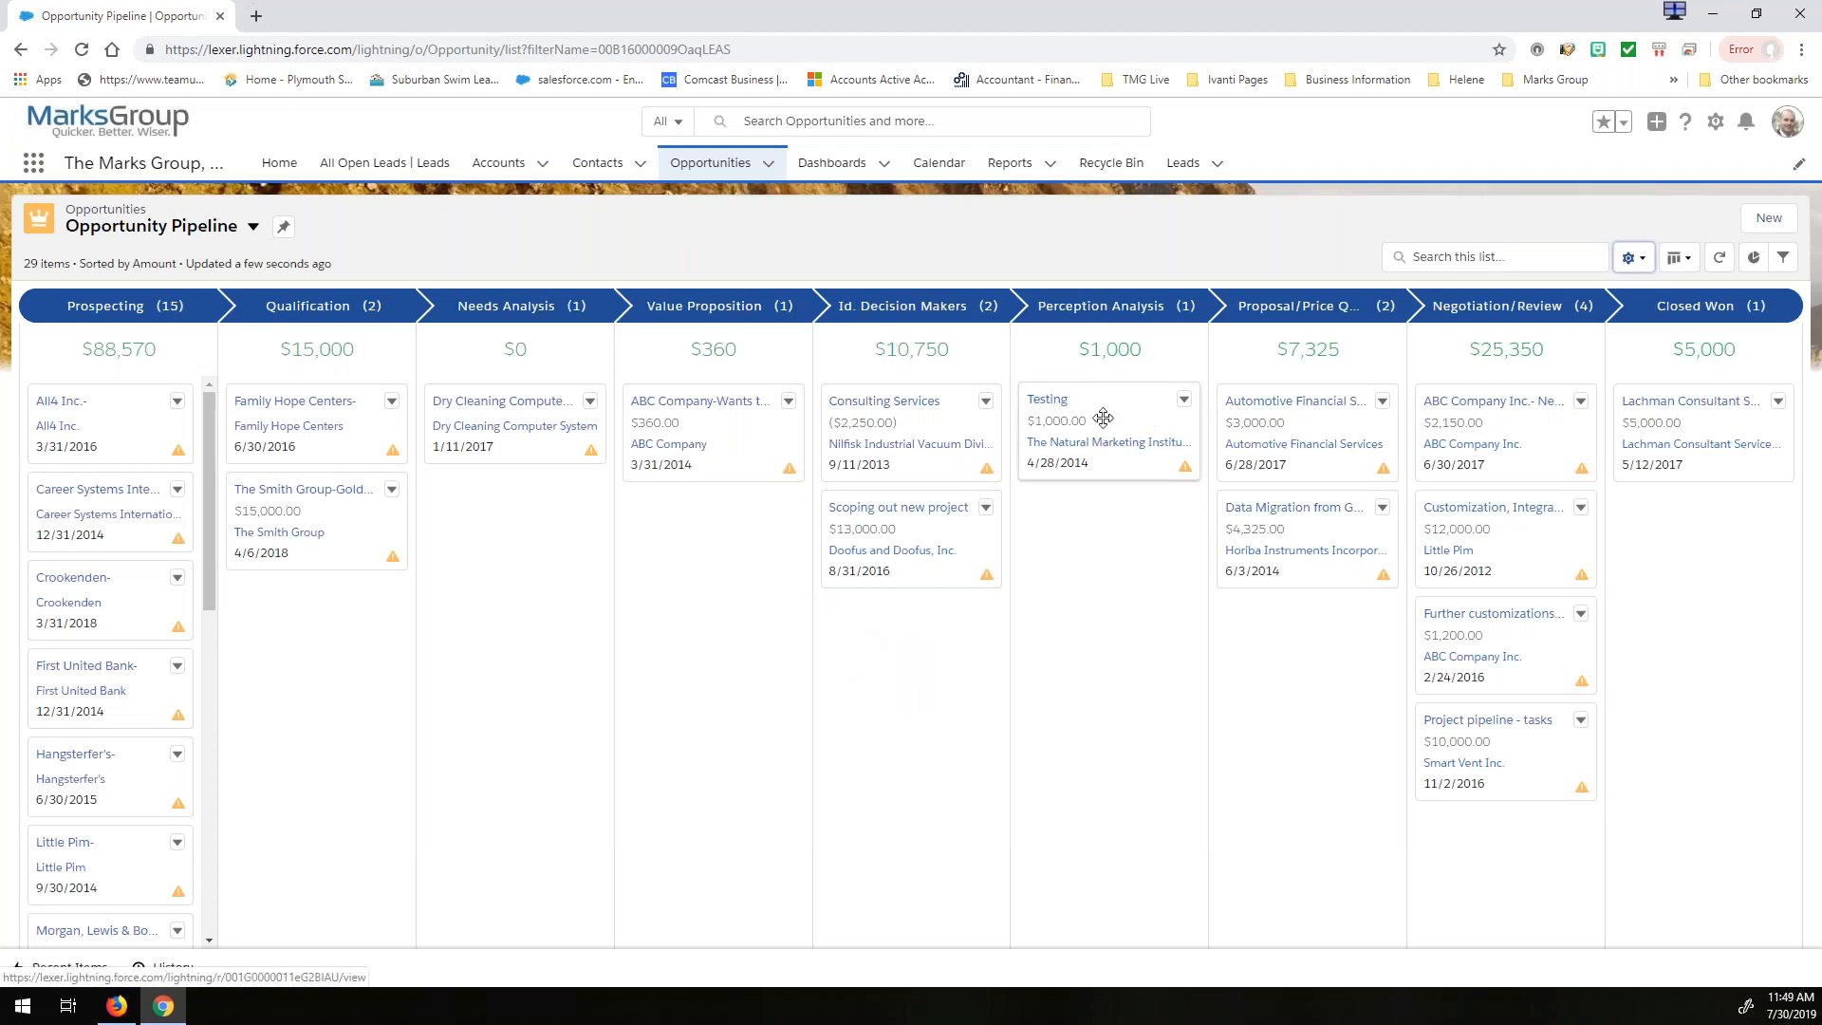
- View the list's filters and its Pipeline By Stage chart, close both, and refresh the Kanban board
mouse_move(1383, 573)
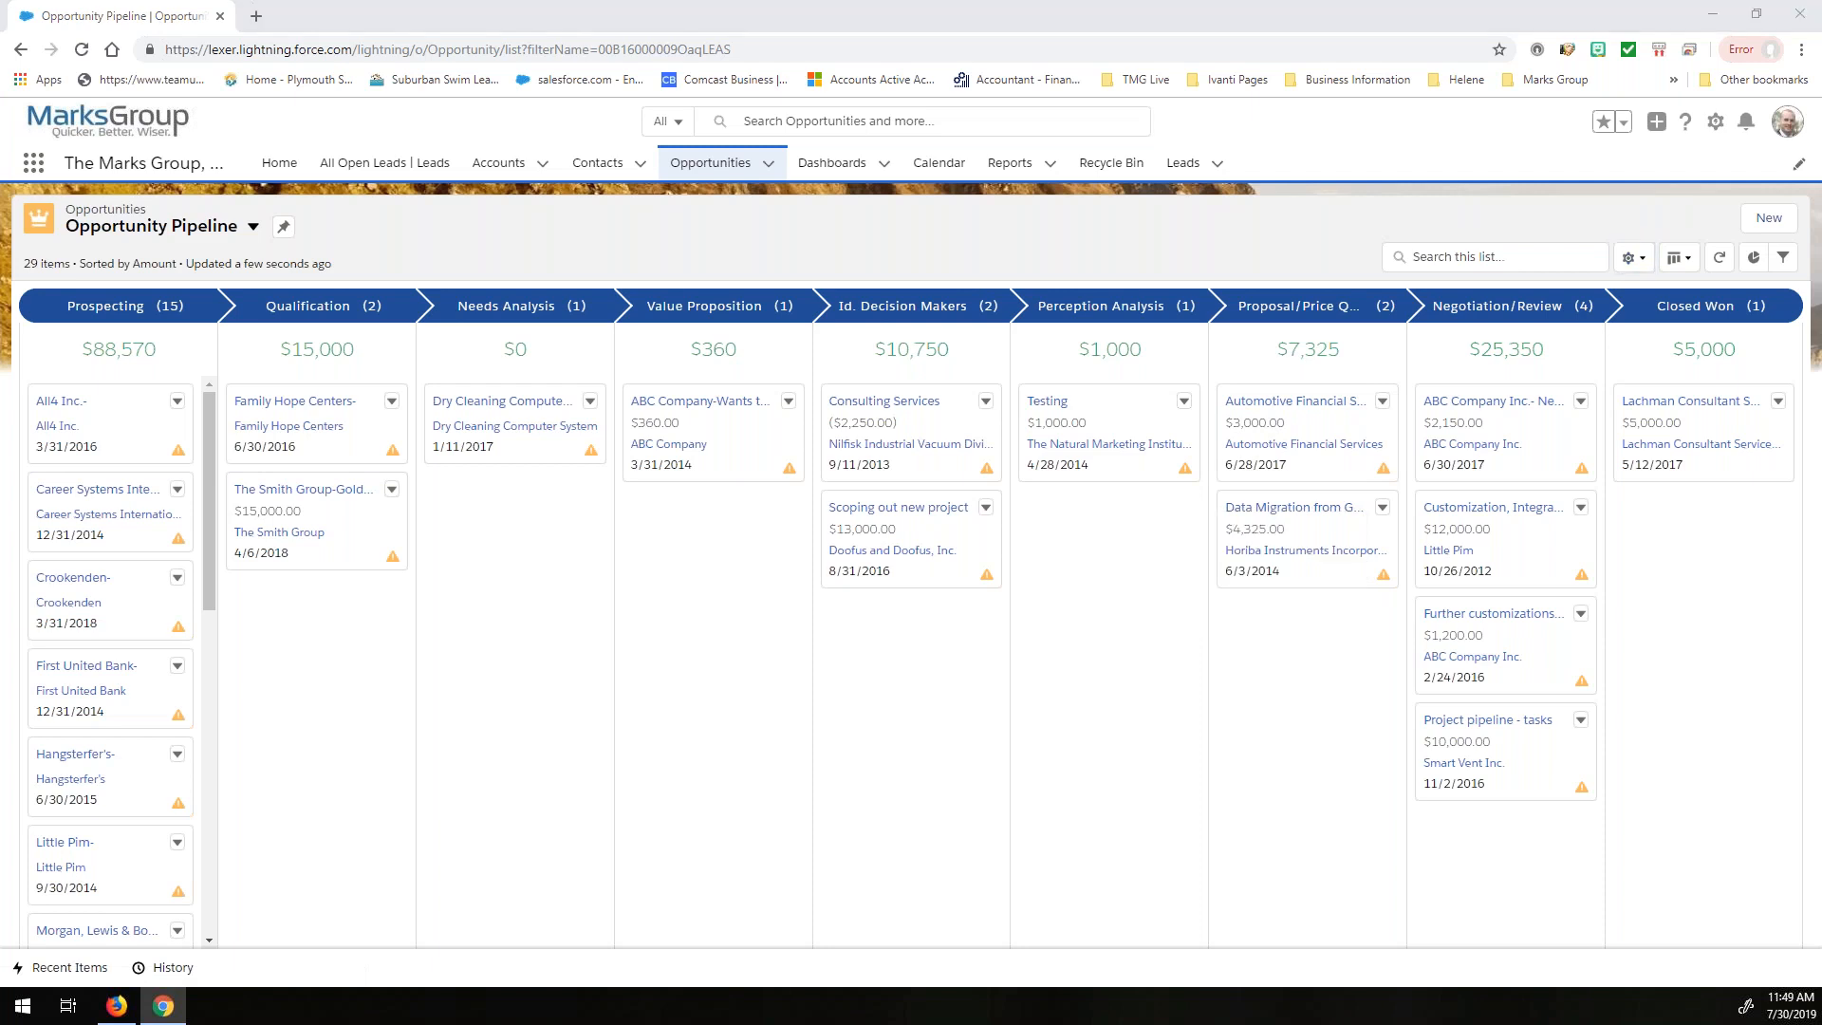
left_click(1782, 261)
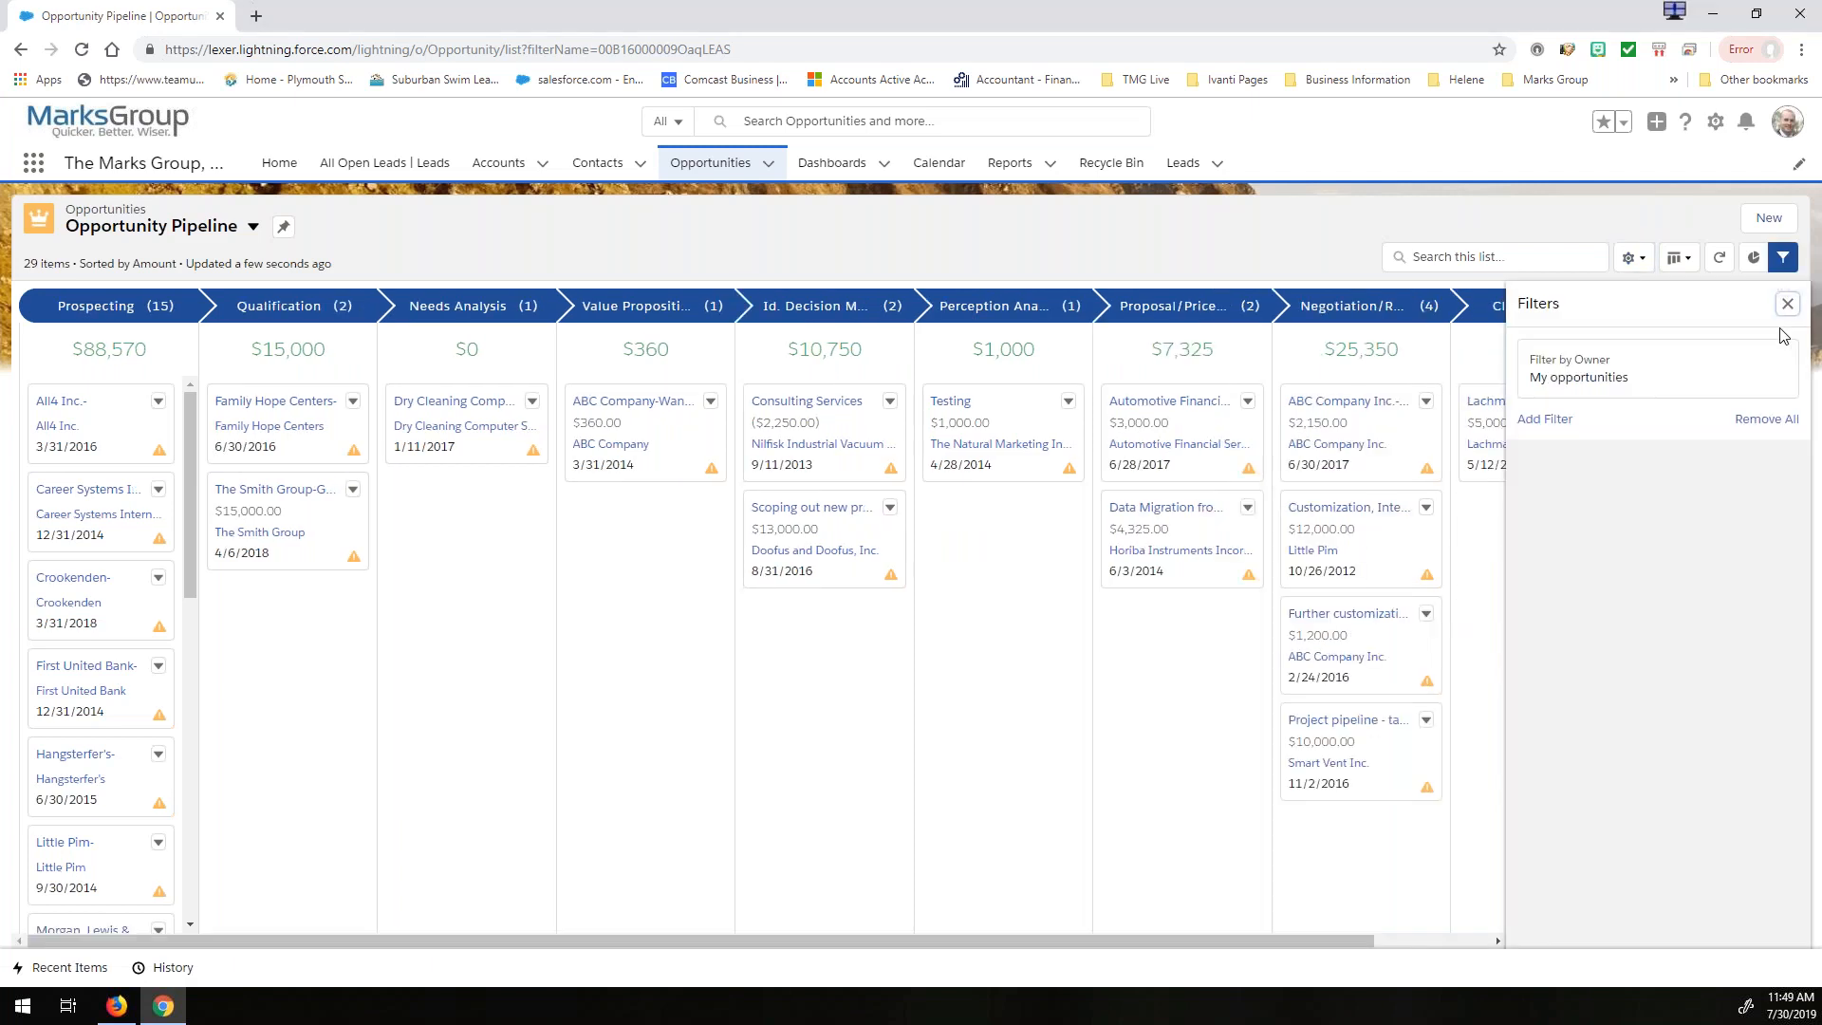
left_click(1782, 260)
left_click(1753, 257)
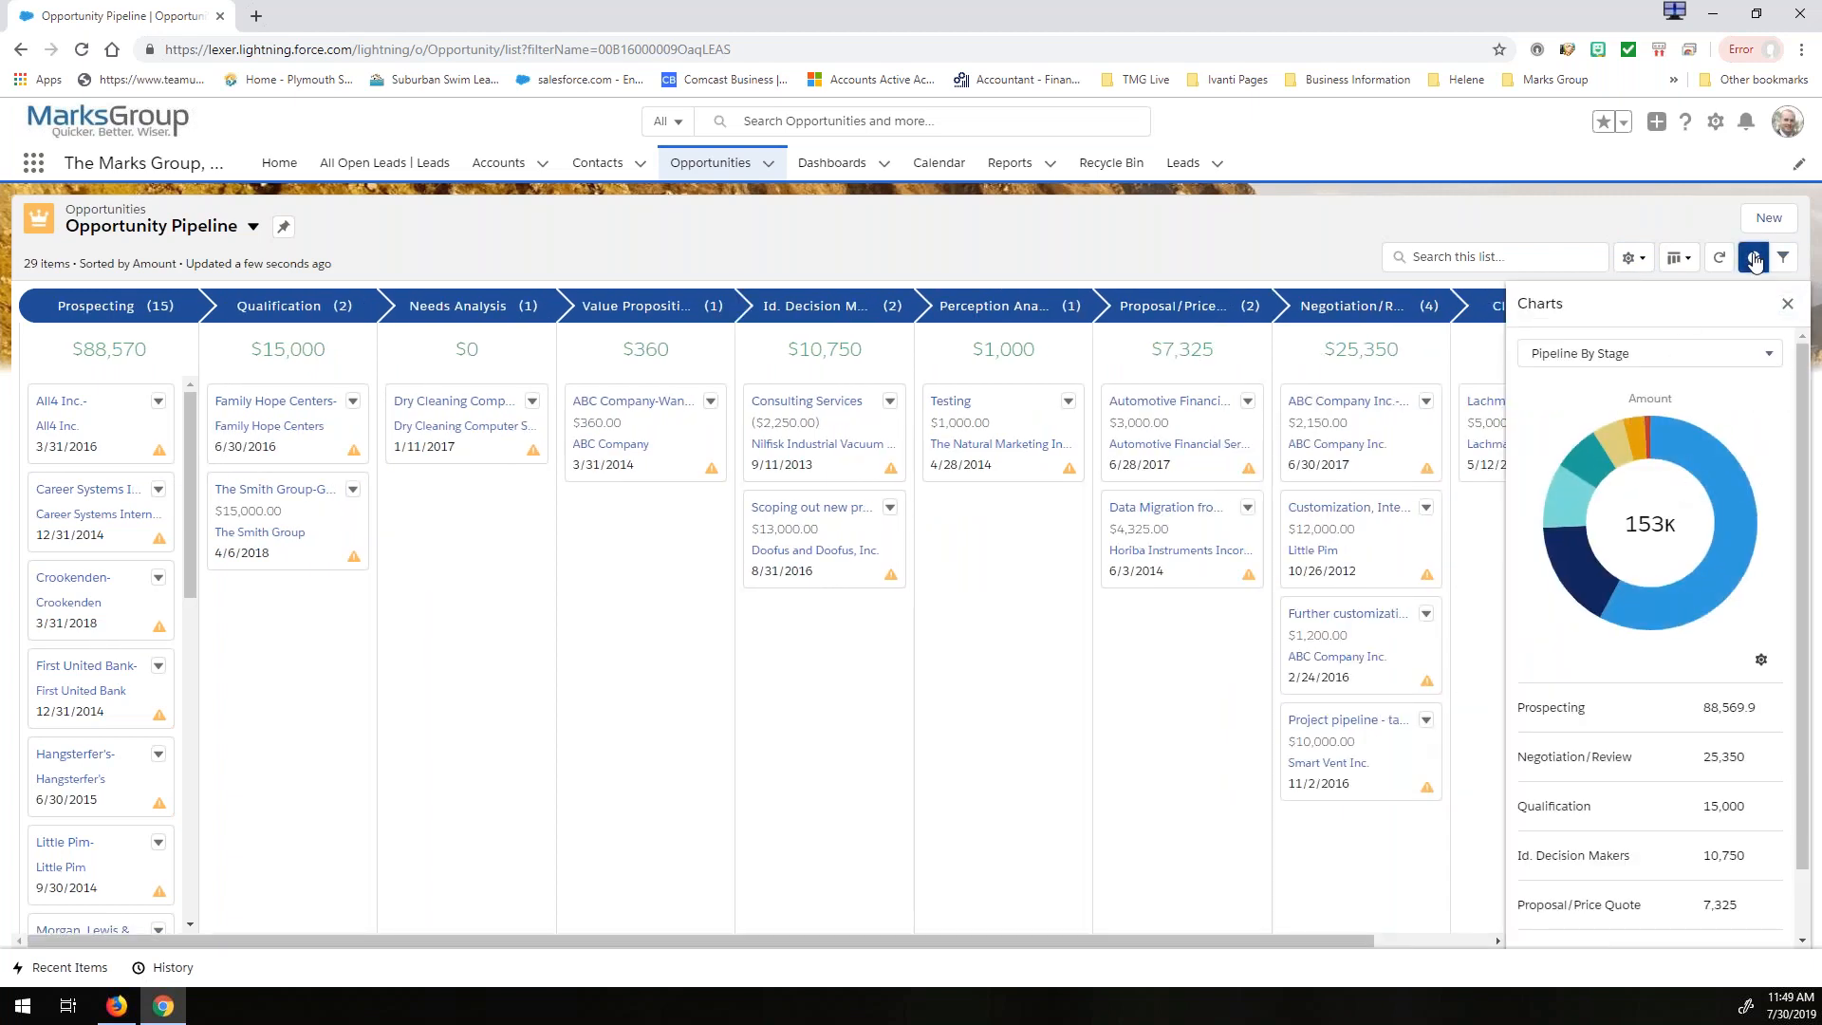
left_click(1787, 302)
left_click(1721, 261)
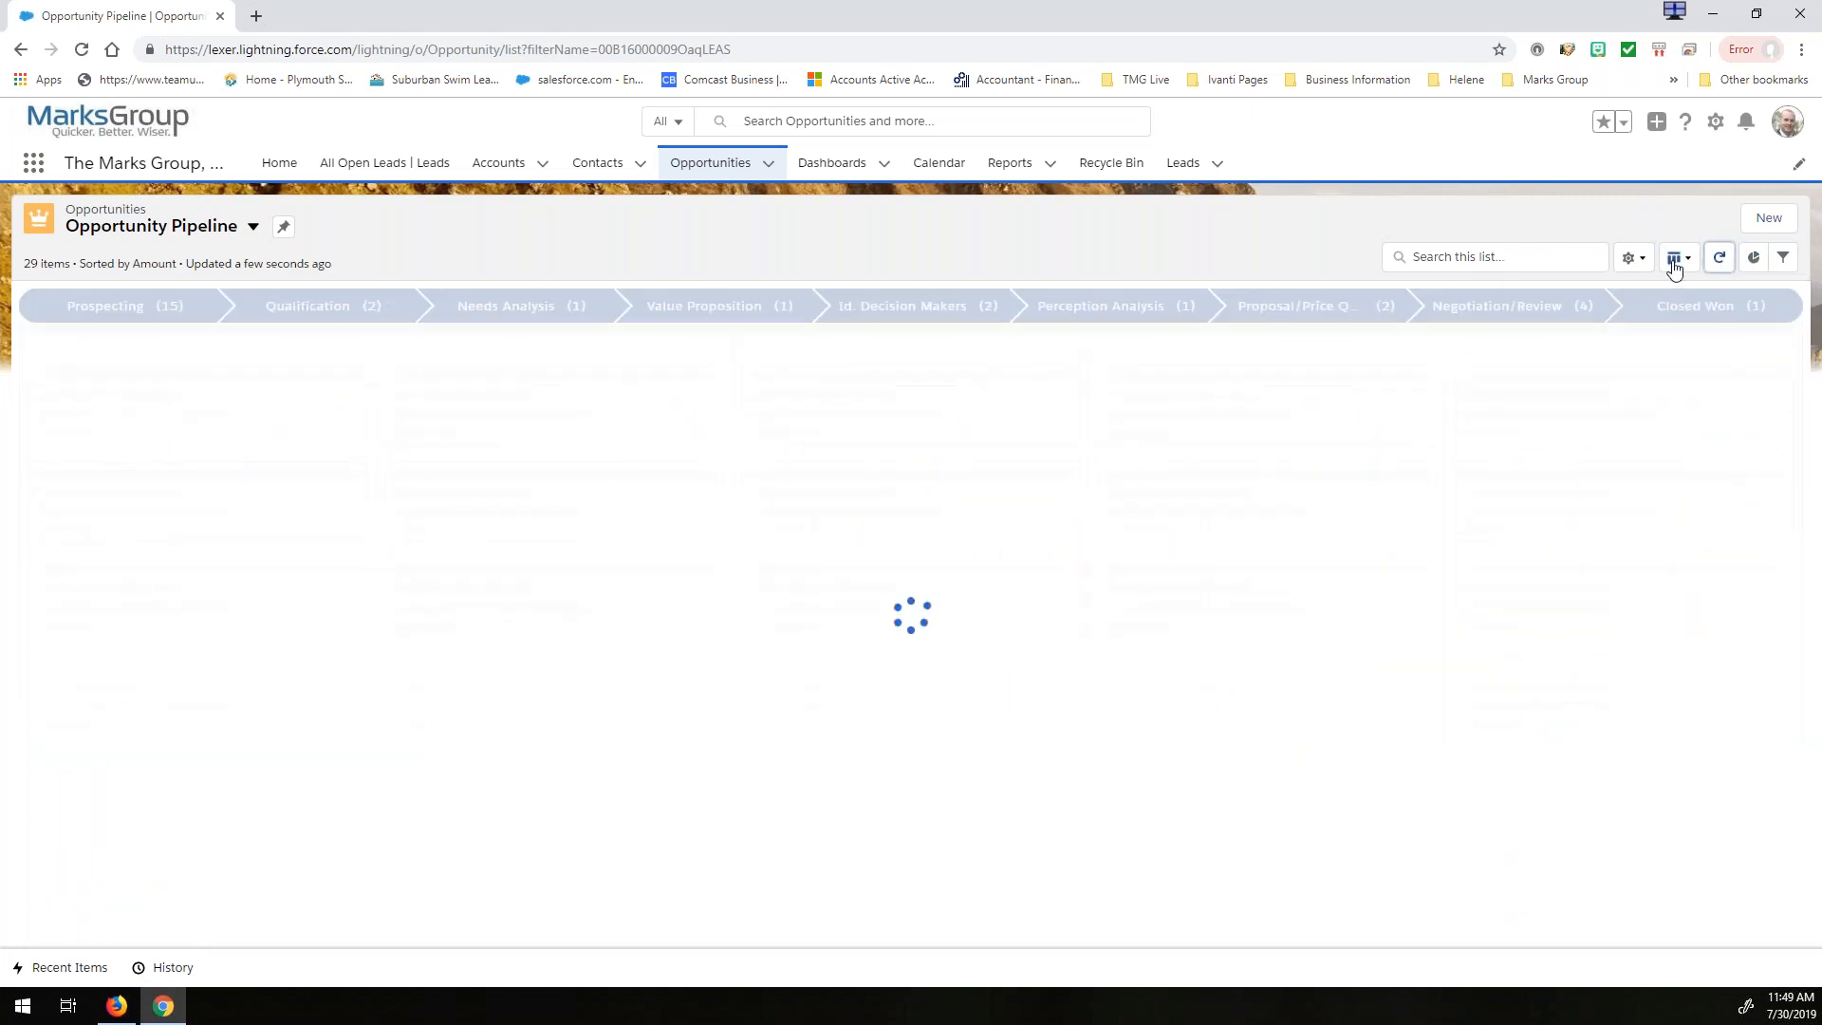
left_click(1676, 260)
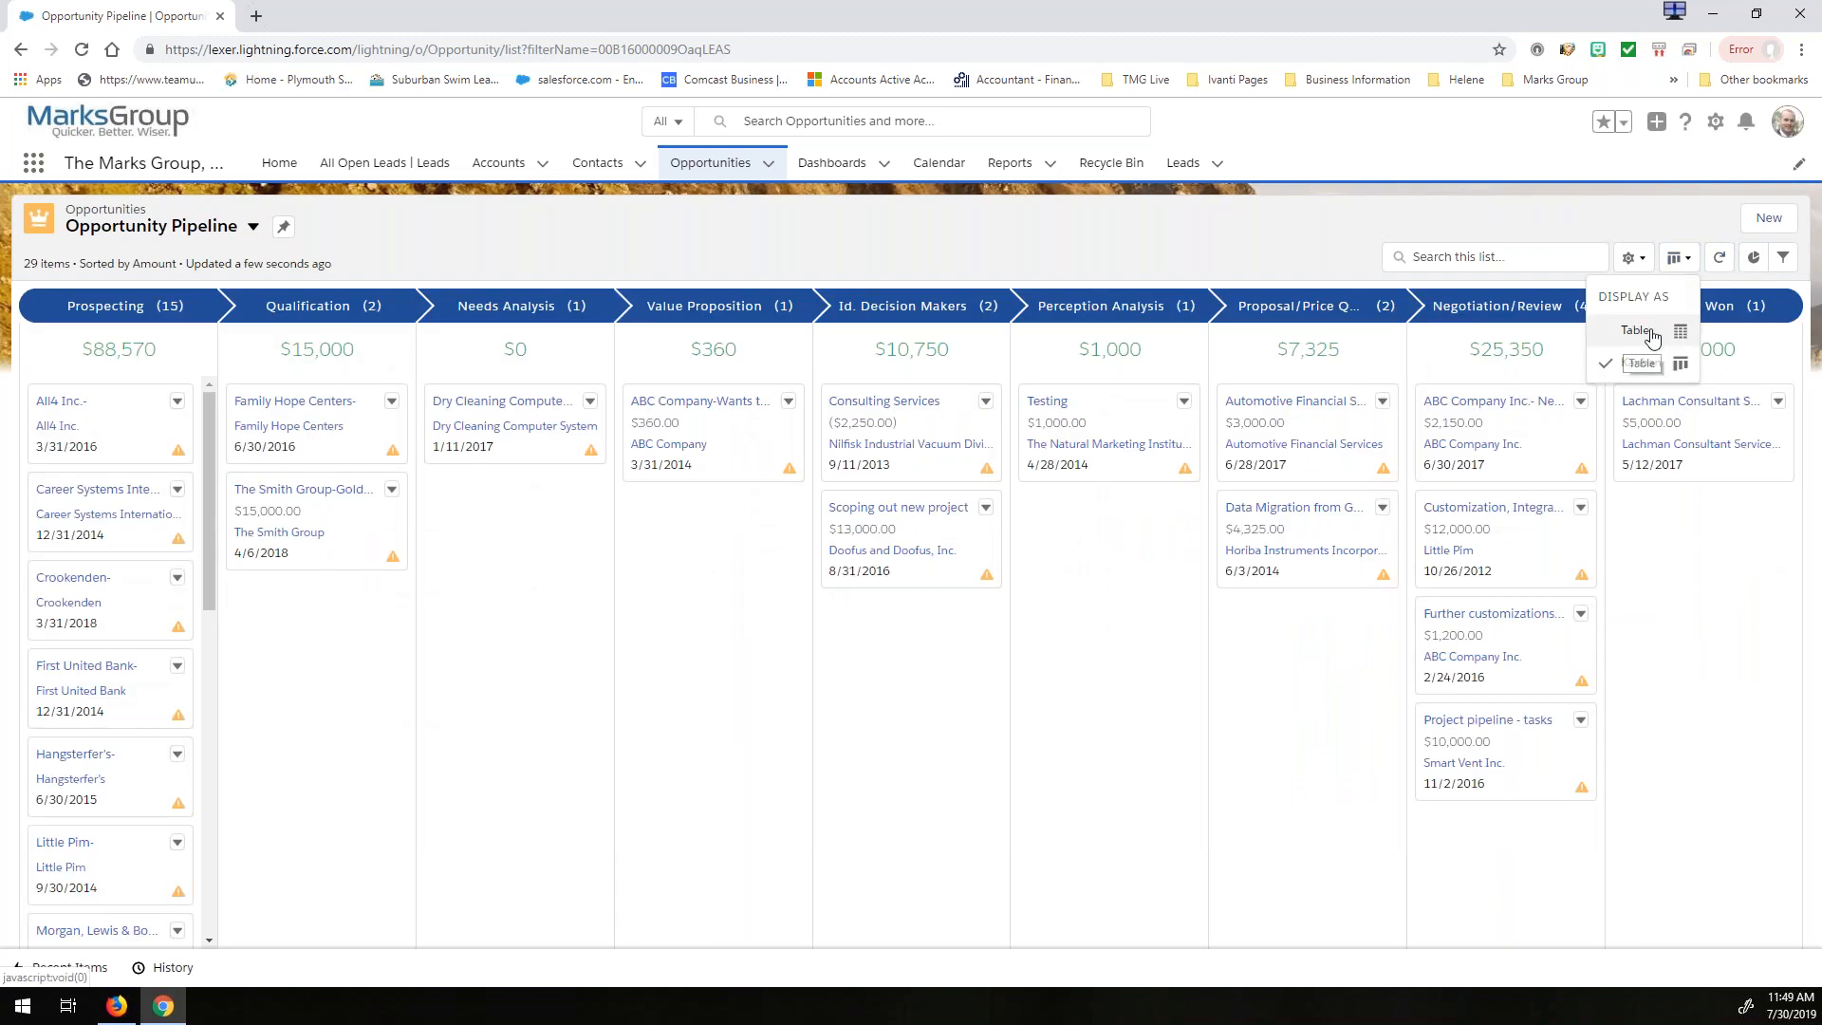
left_click(1633, 257)
left_click(1278, 268)
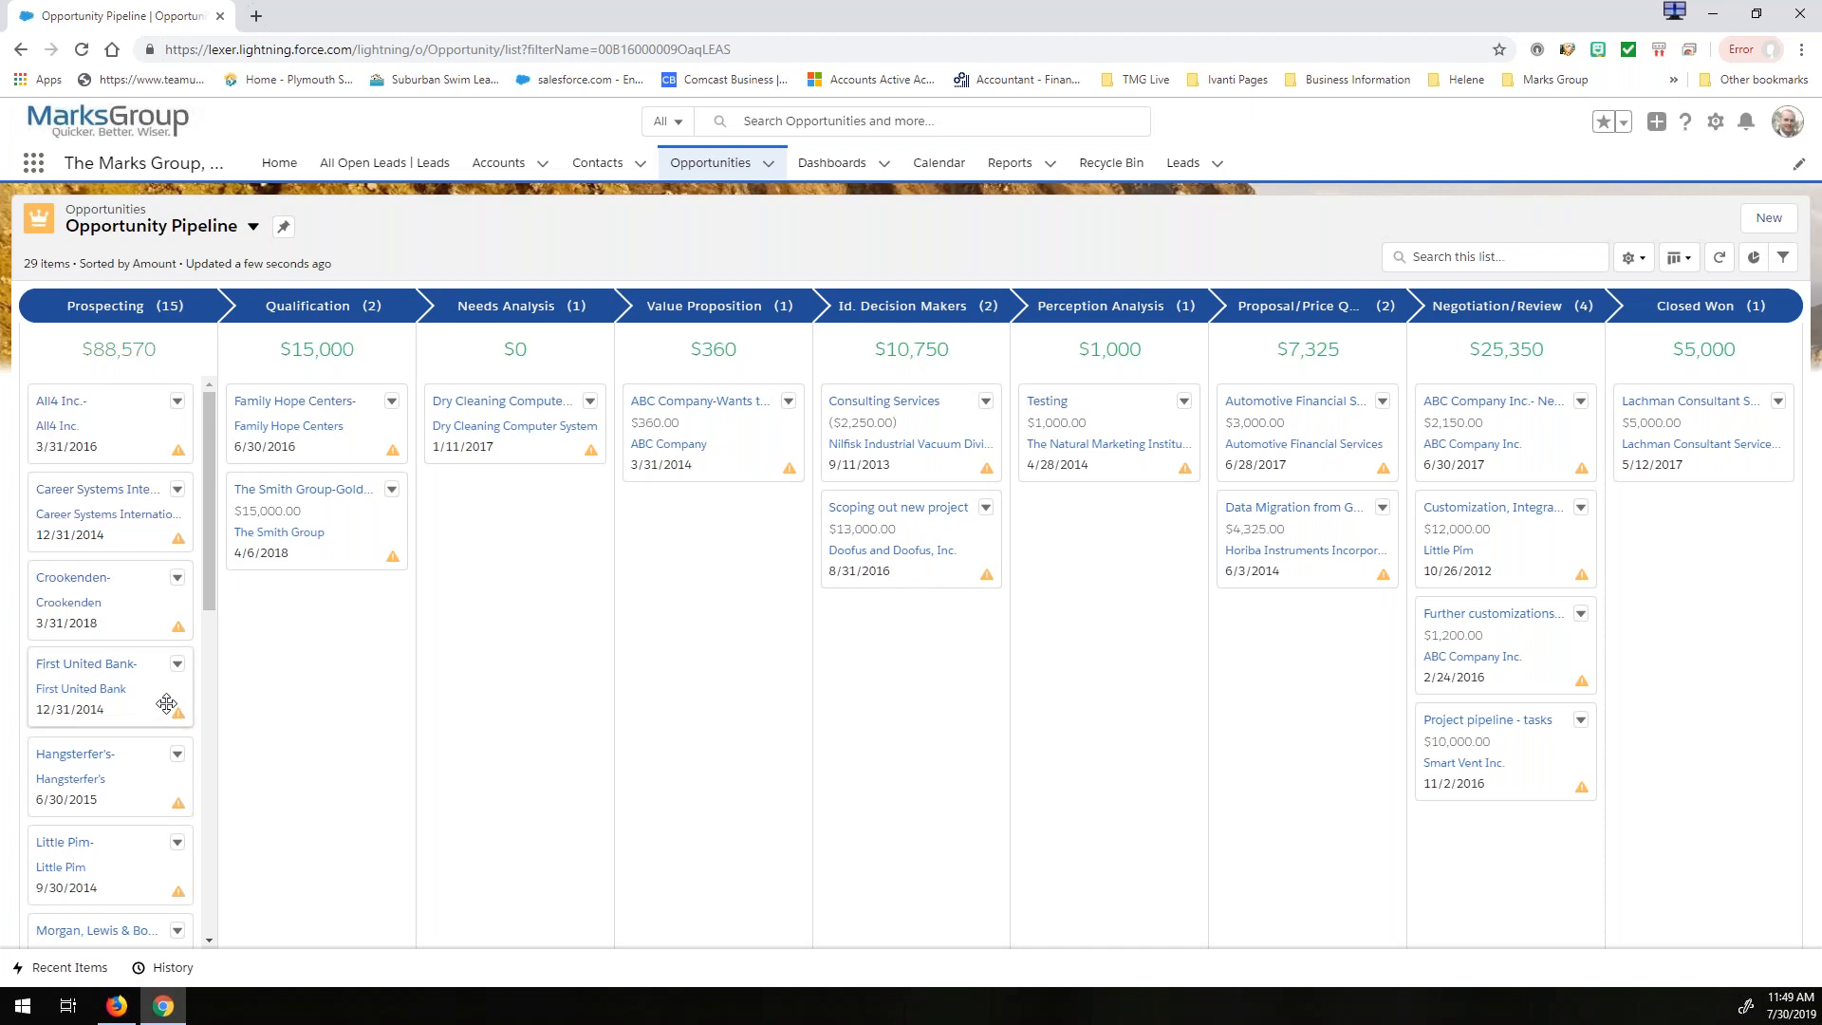
- Move the First United Bank and Little Pim opportunities from Prospecting to the Needs Analysis stage
left_click_drag(95, 684, 475, 494)
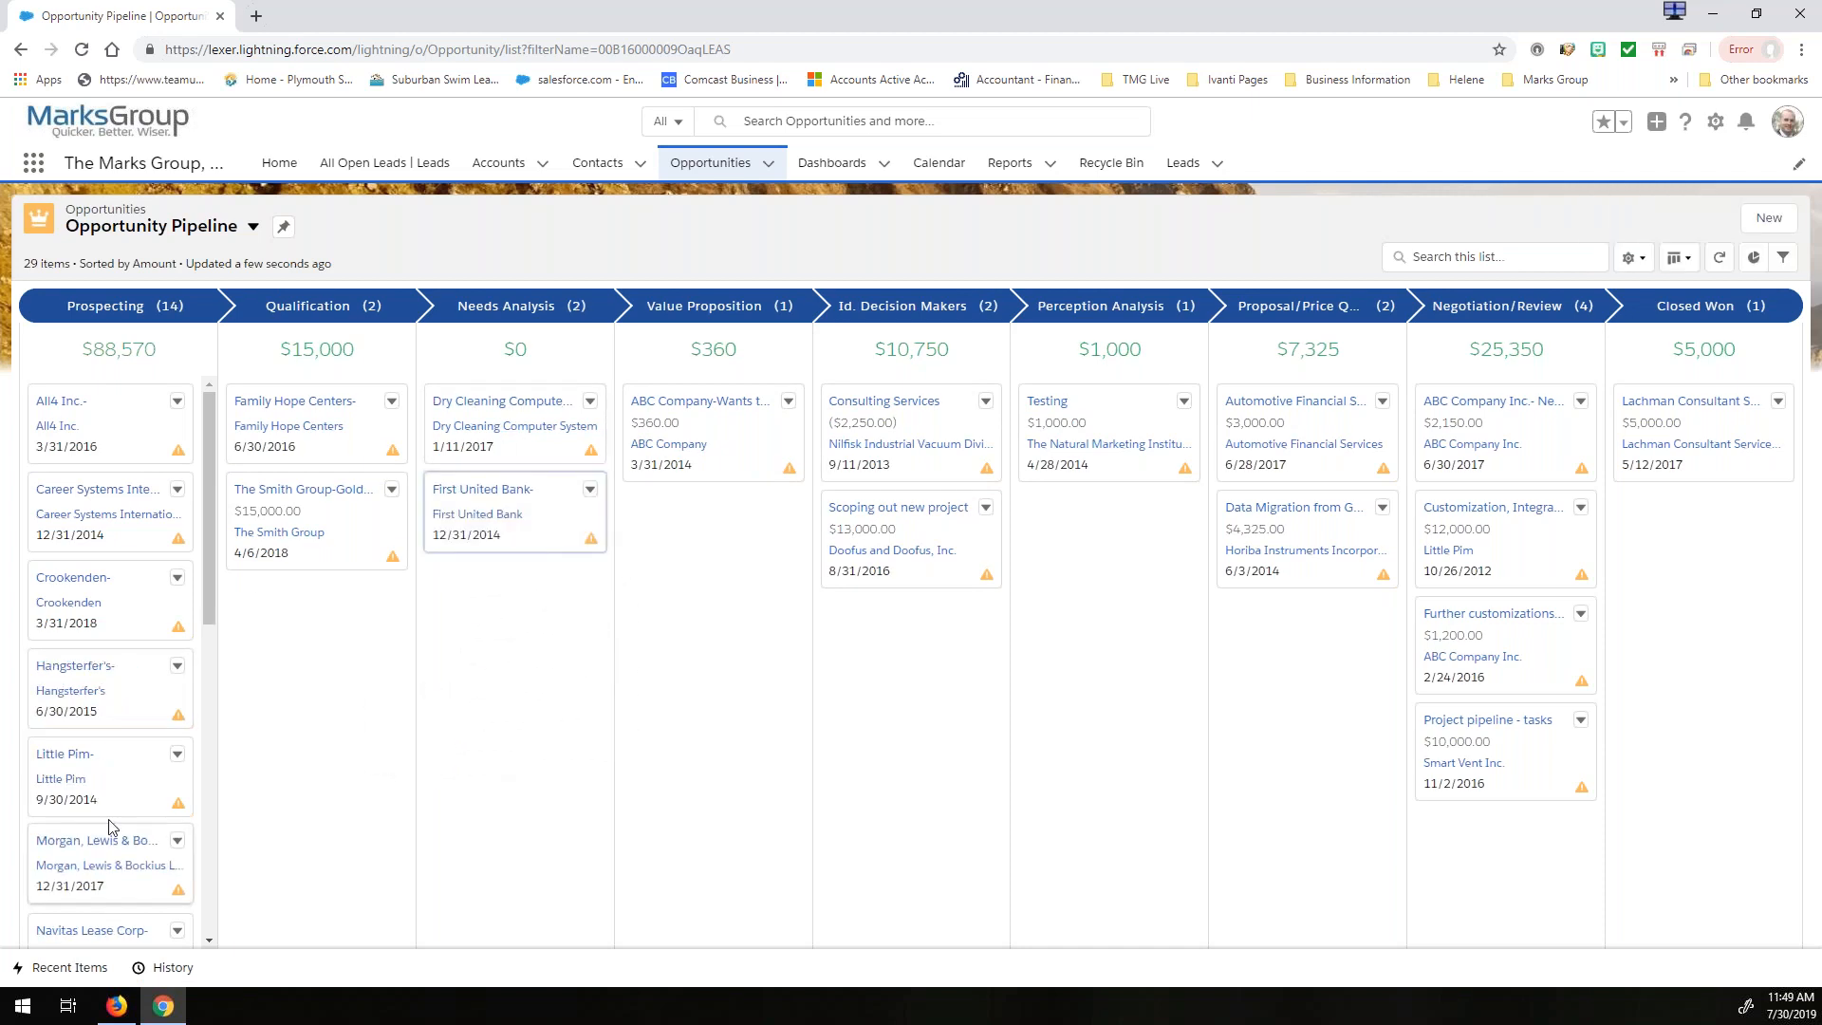
left_click_drag(124, 797, 452, 582)
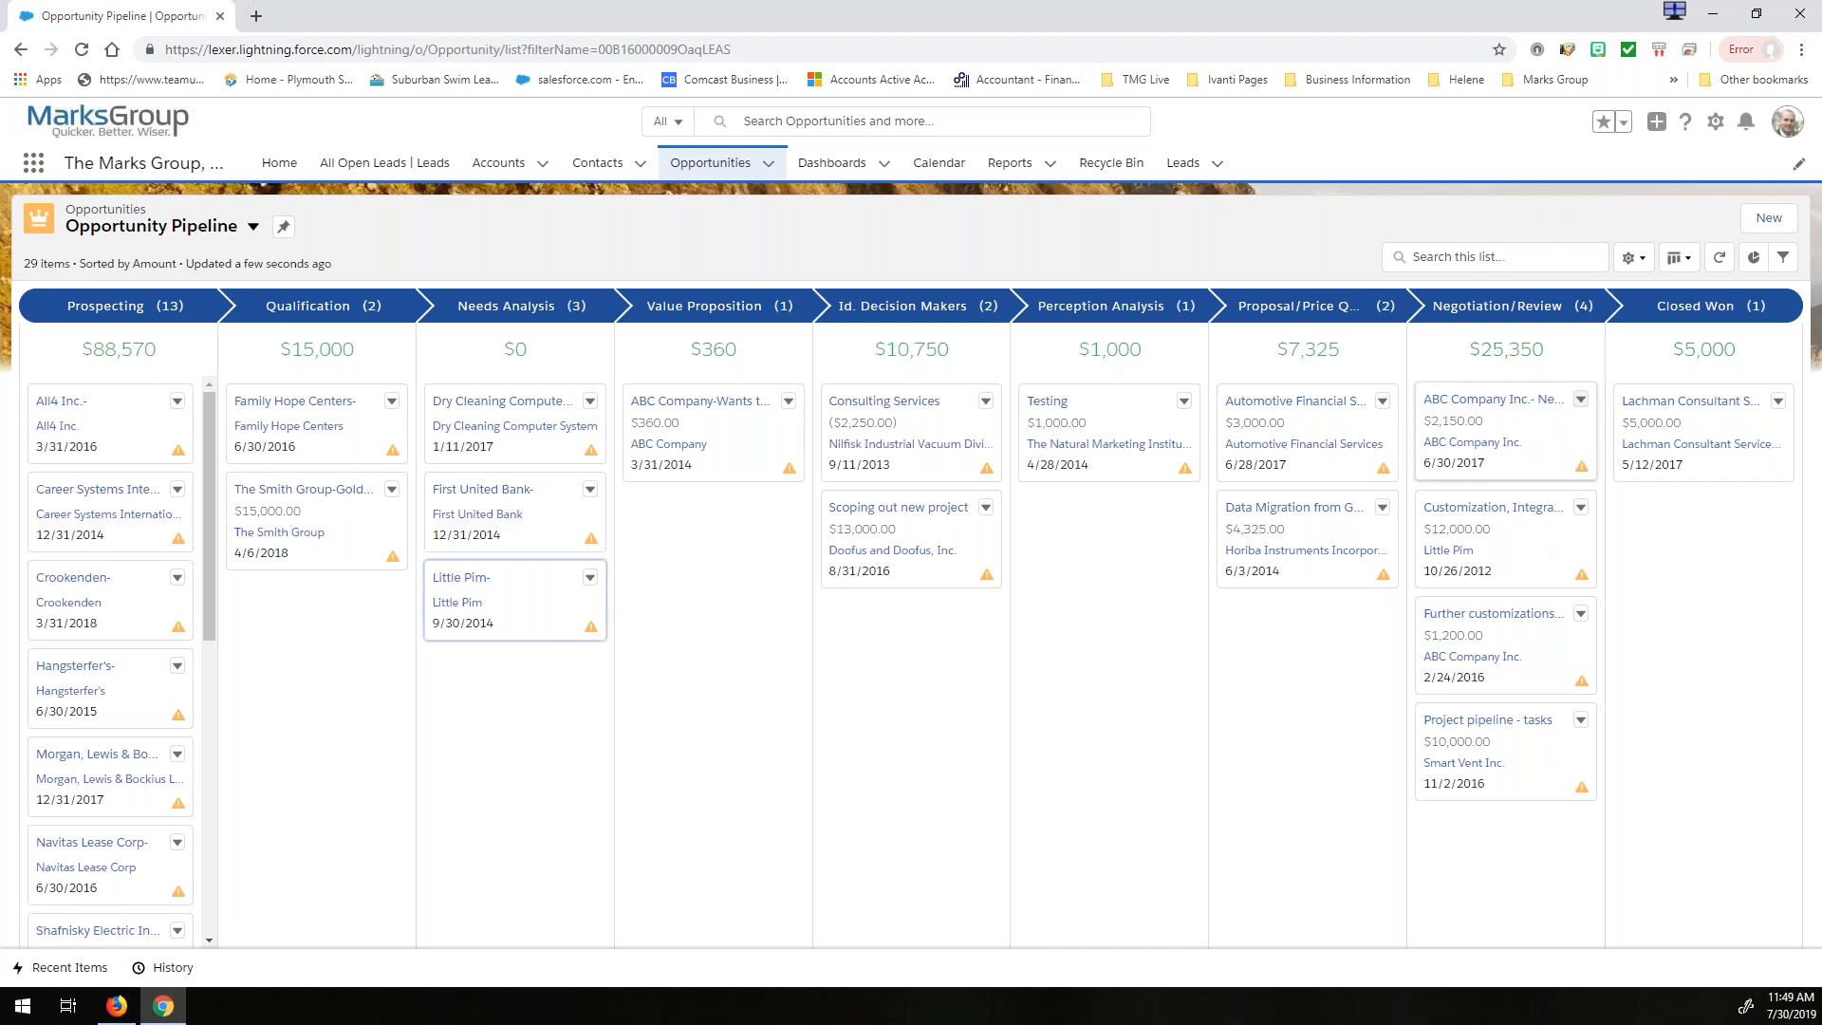
- Add a list filter on the Stage field with the operator "not equal to"
left_click(1782, 260)
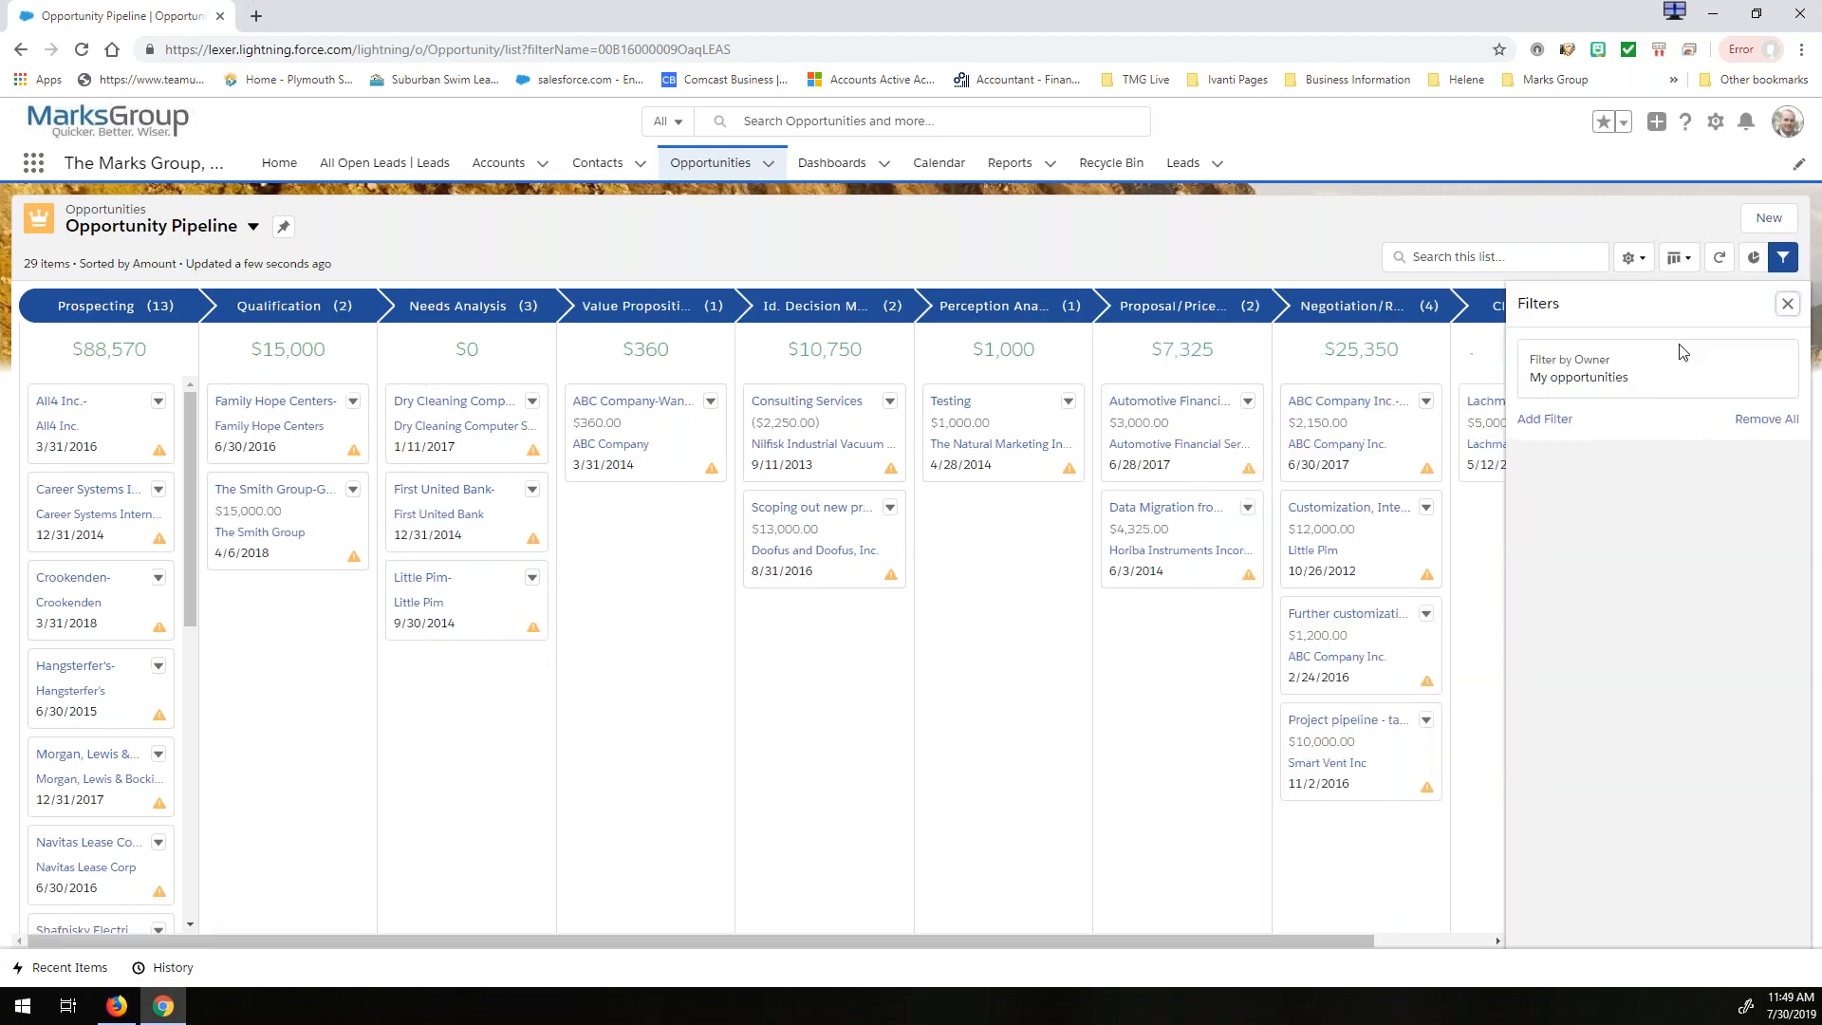
left_click(1547, 419)
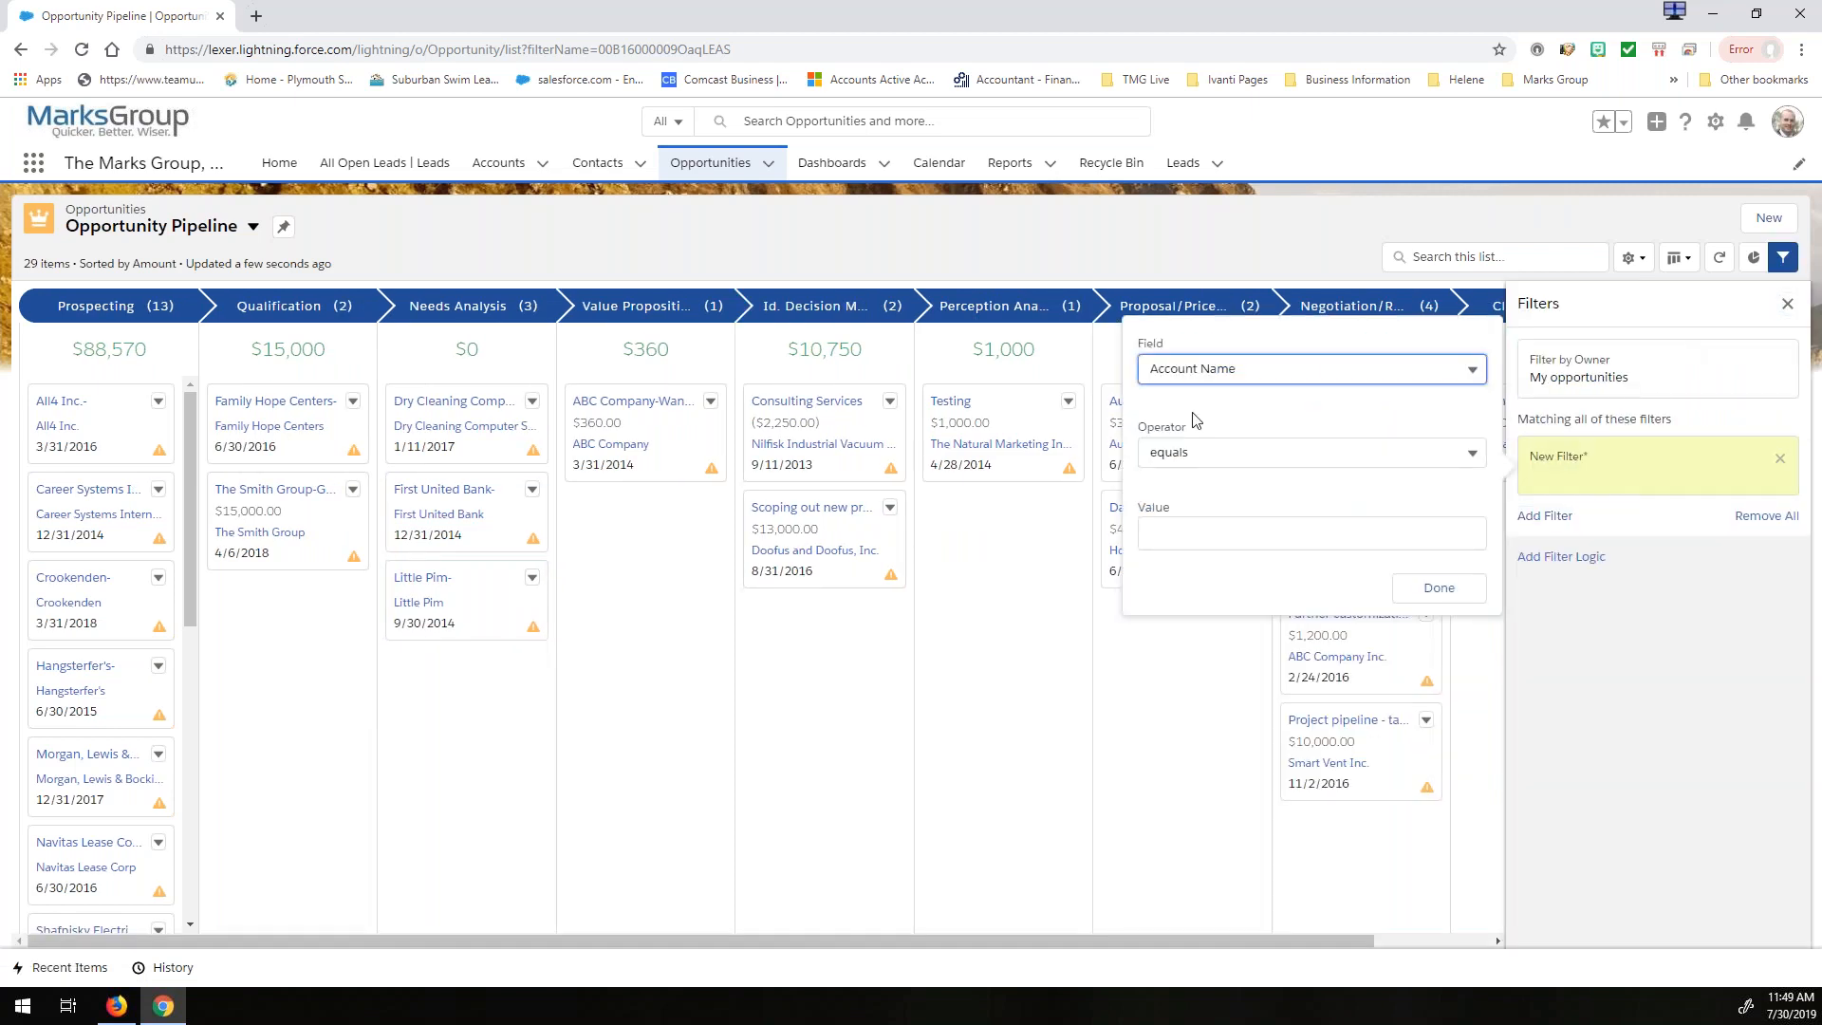
left_click(1205, 370)
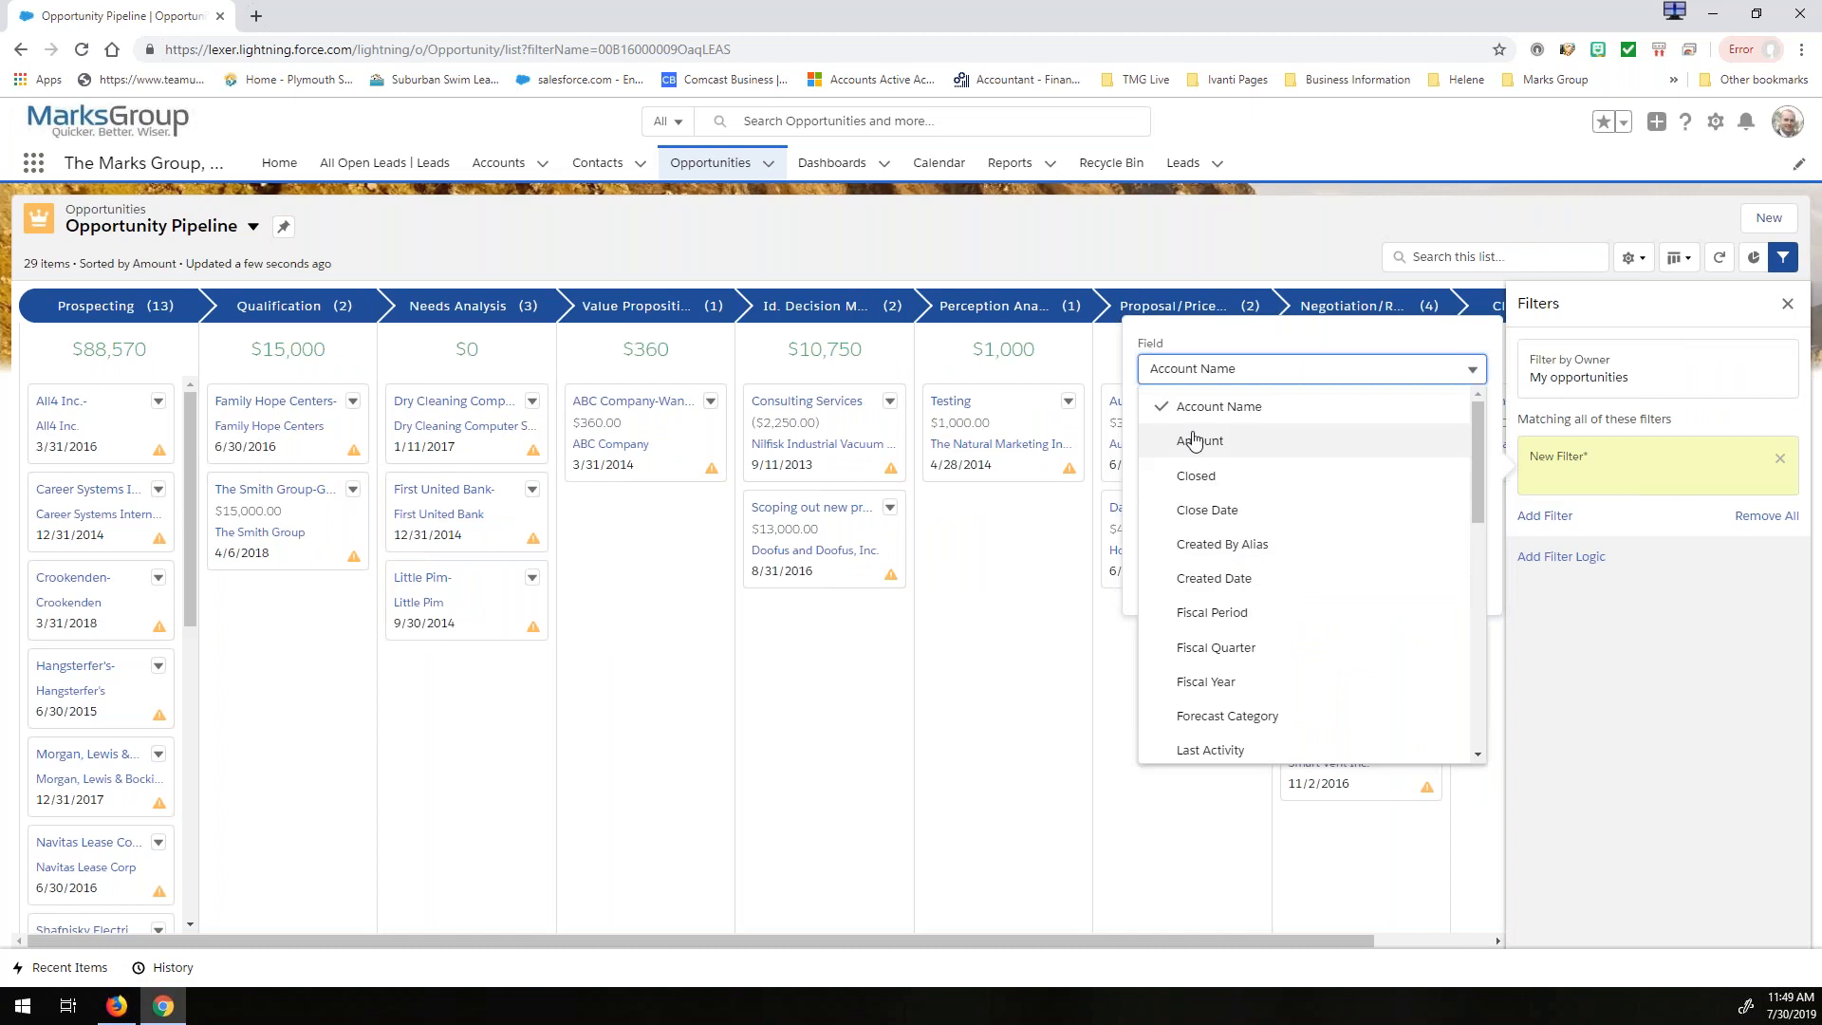
scroll(1234, 531, "down", 5)
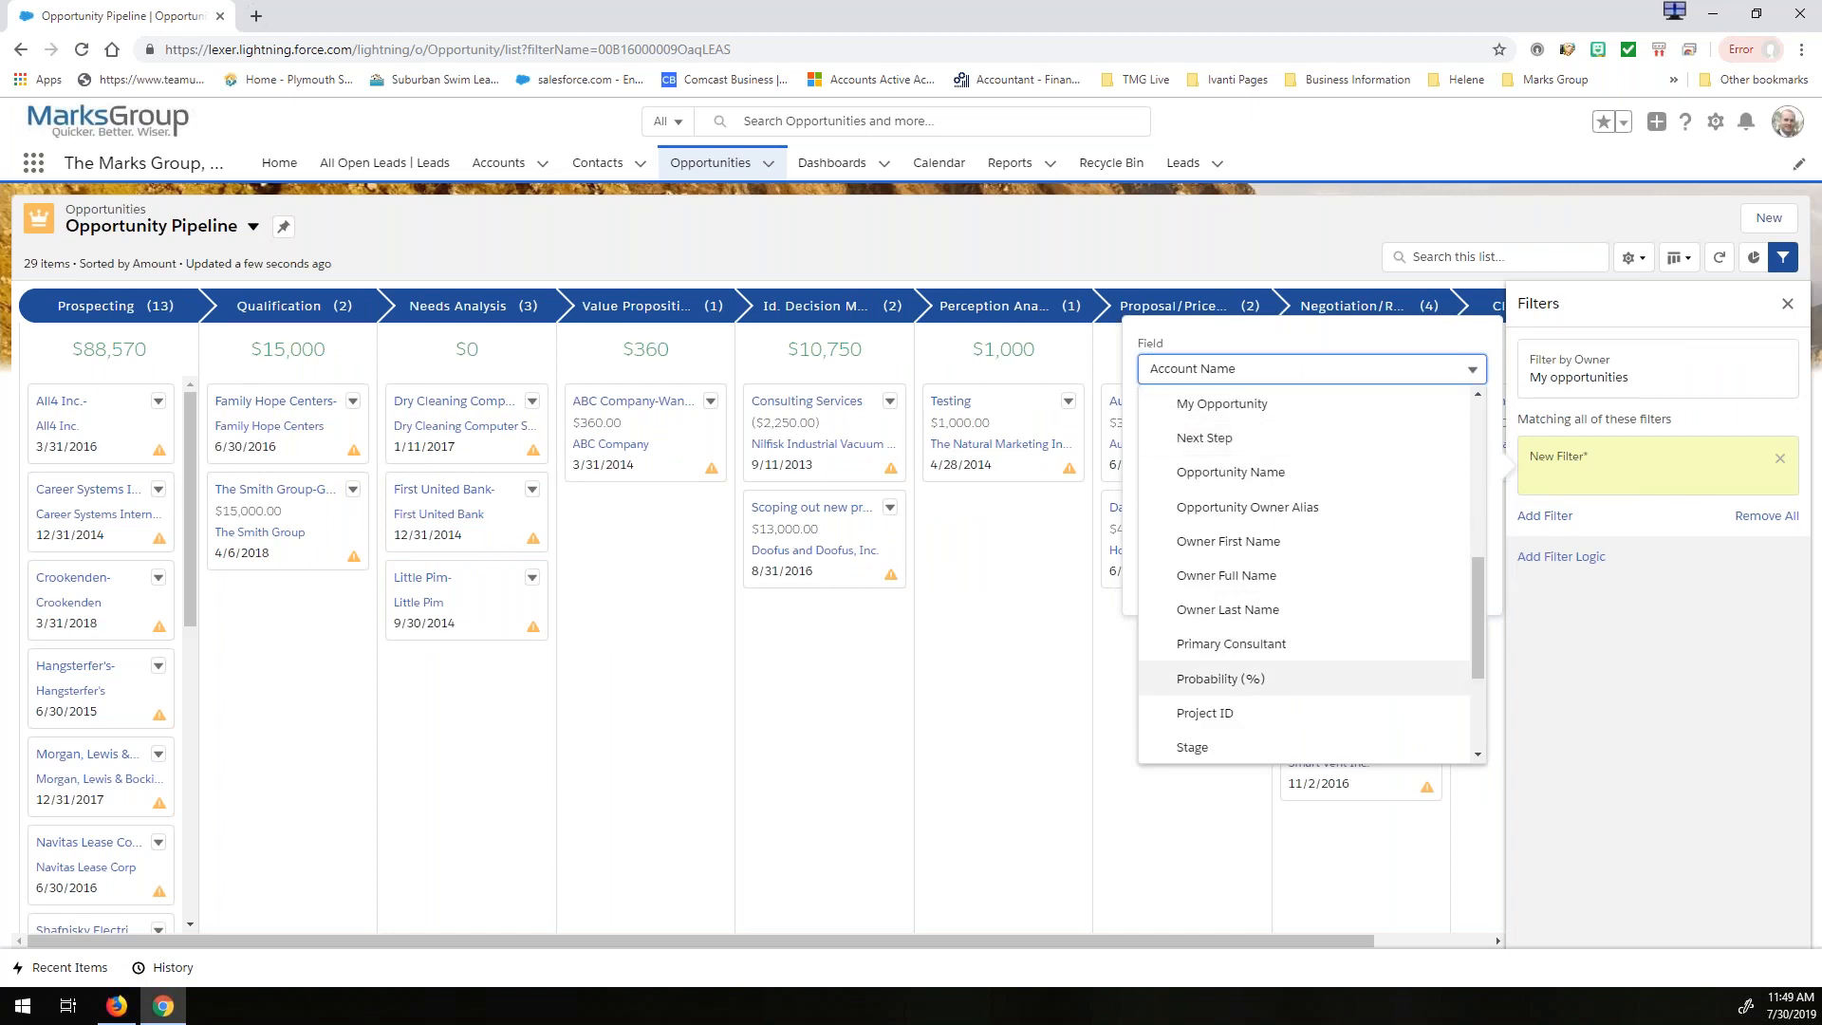
left_click(1194, 748)
left_click(1210, 453)
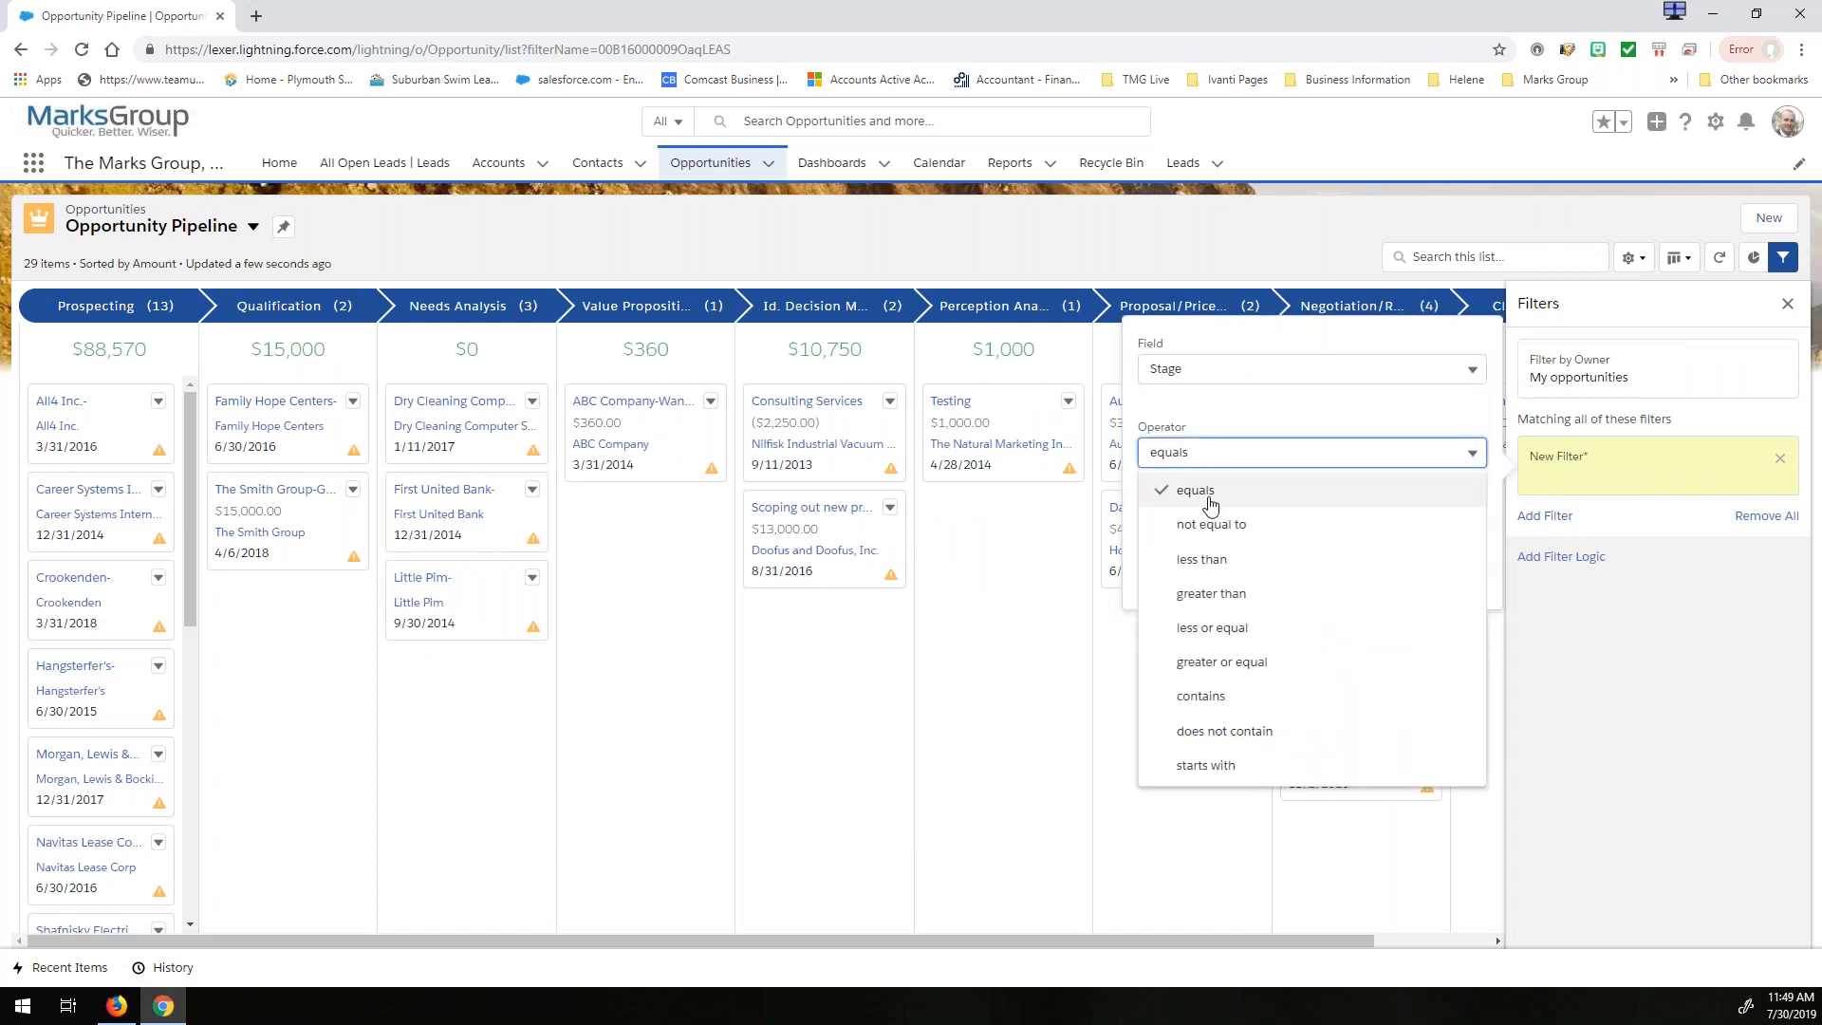
left_click(1206, 524)
- Set the Stage filter's values to Closed Won and Closed Lost, save the list filters, and close them
left_click(1271, 533)
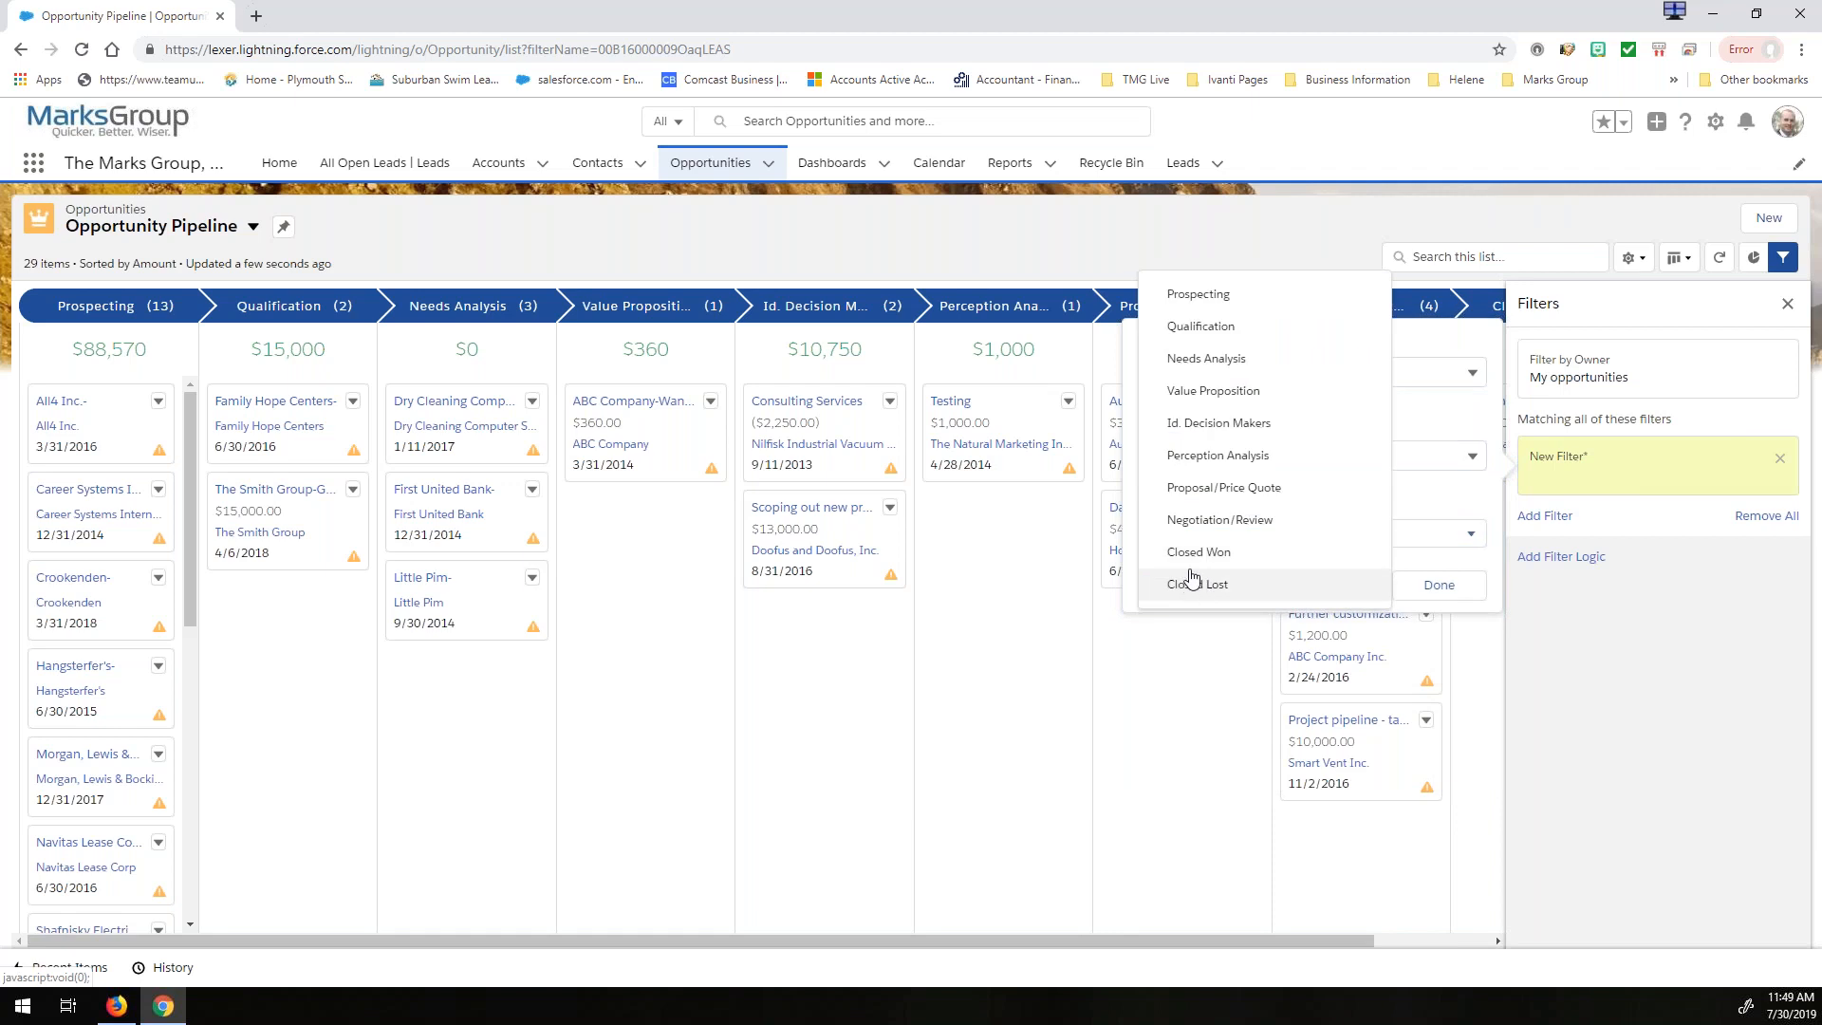
left_click(1166, 555)
left_click(1172, 584)
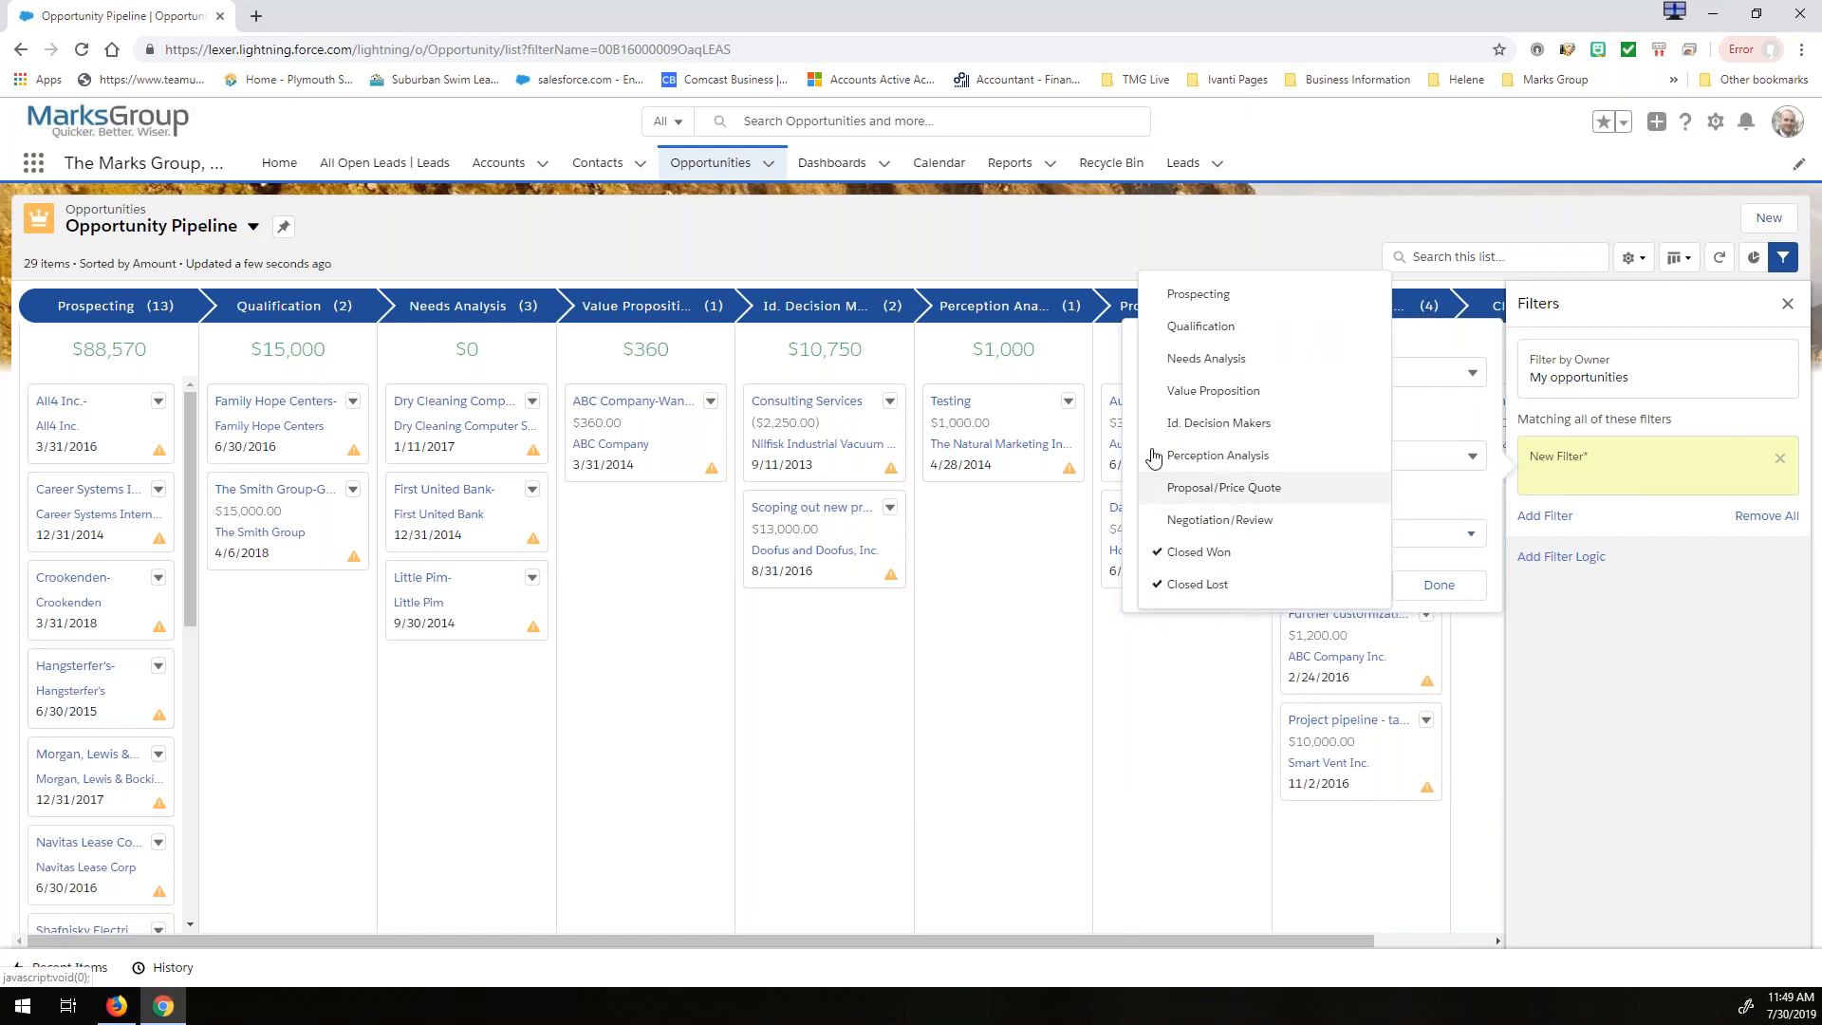
left_click(1439, 584)
left_click(1740, 306)
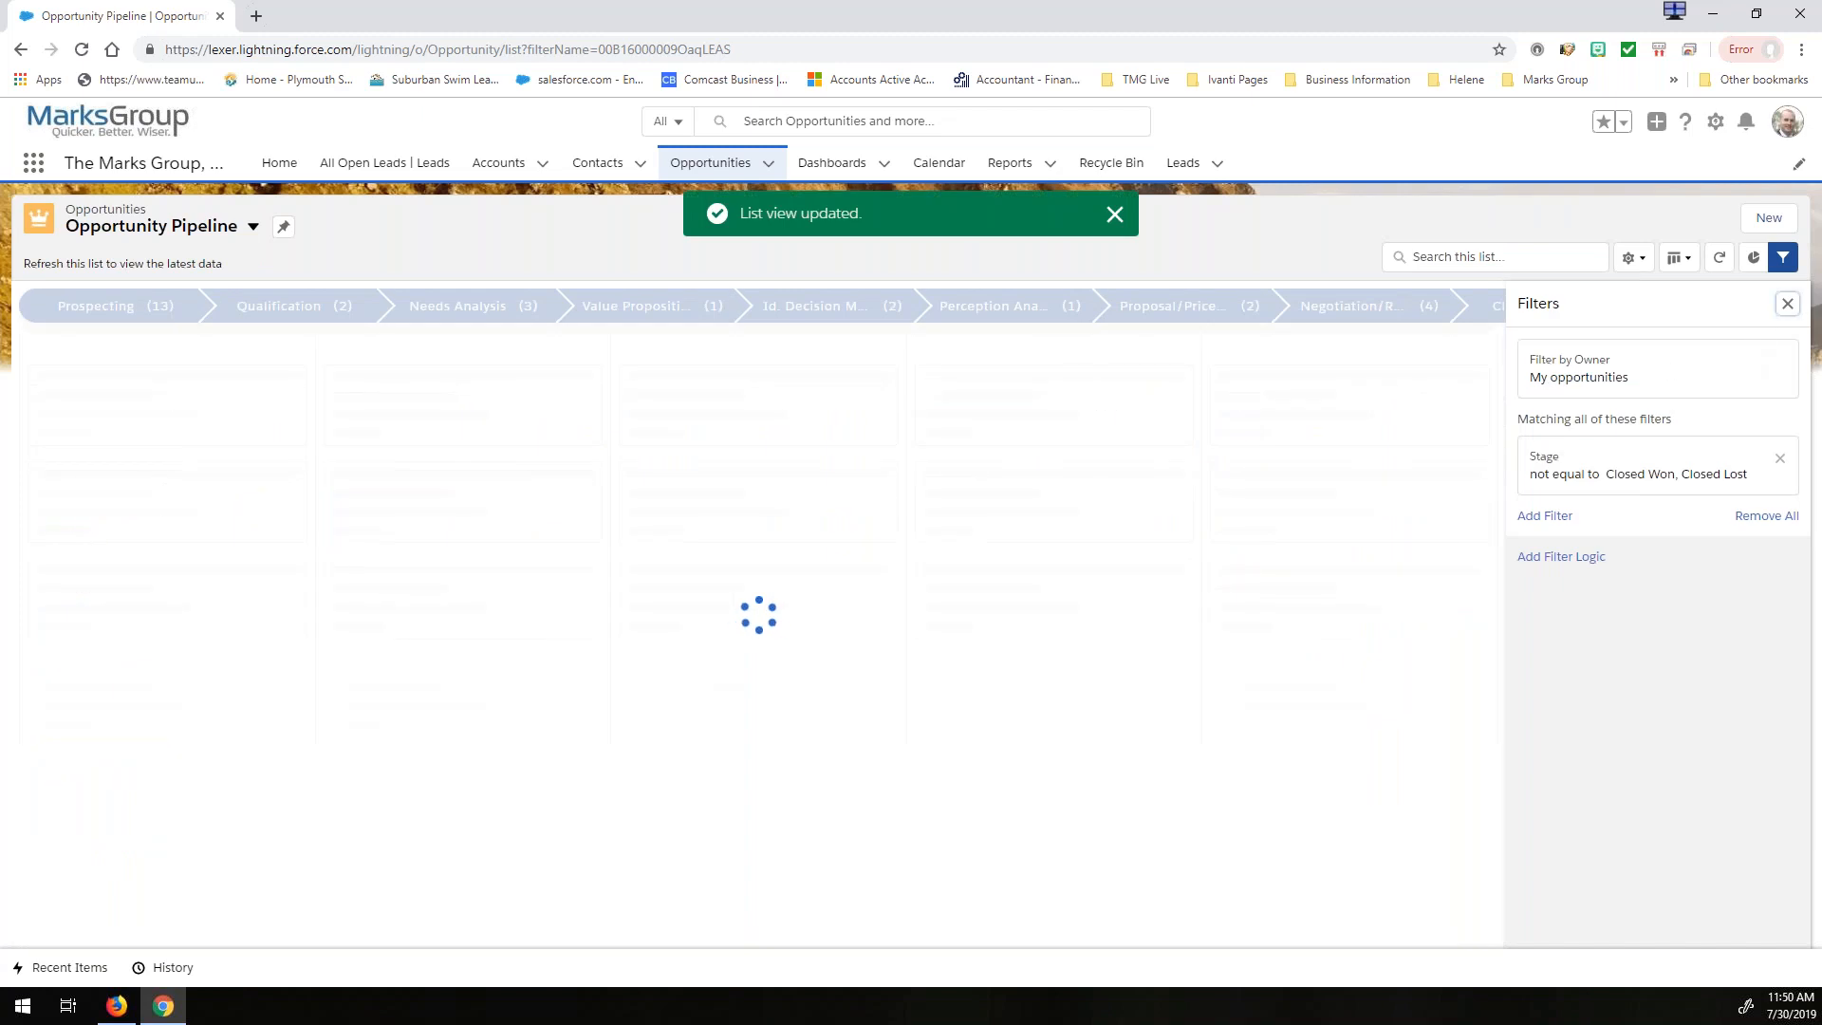
left_click(1787, 303)
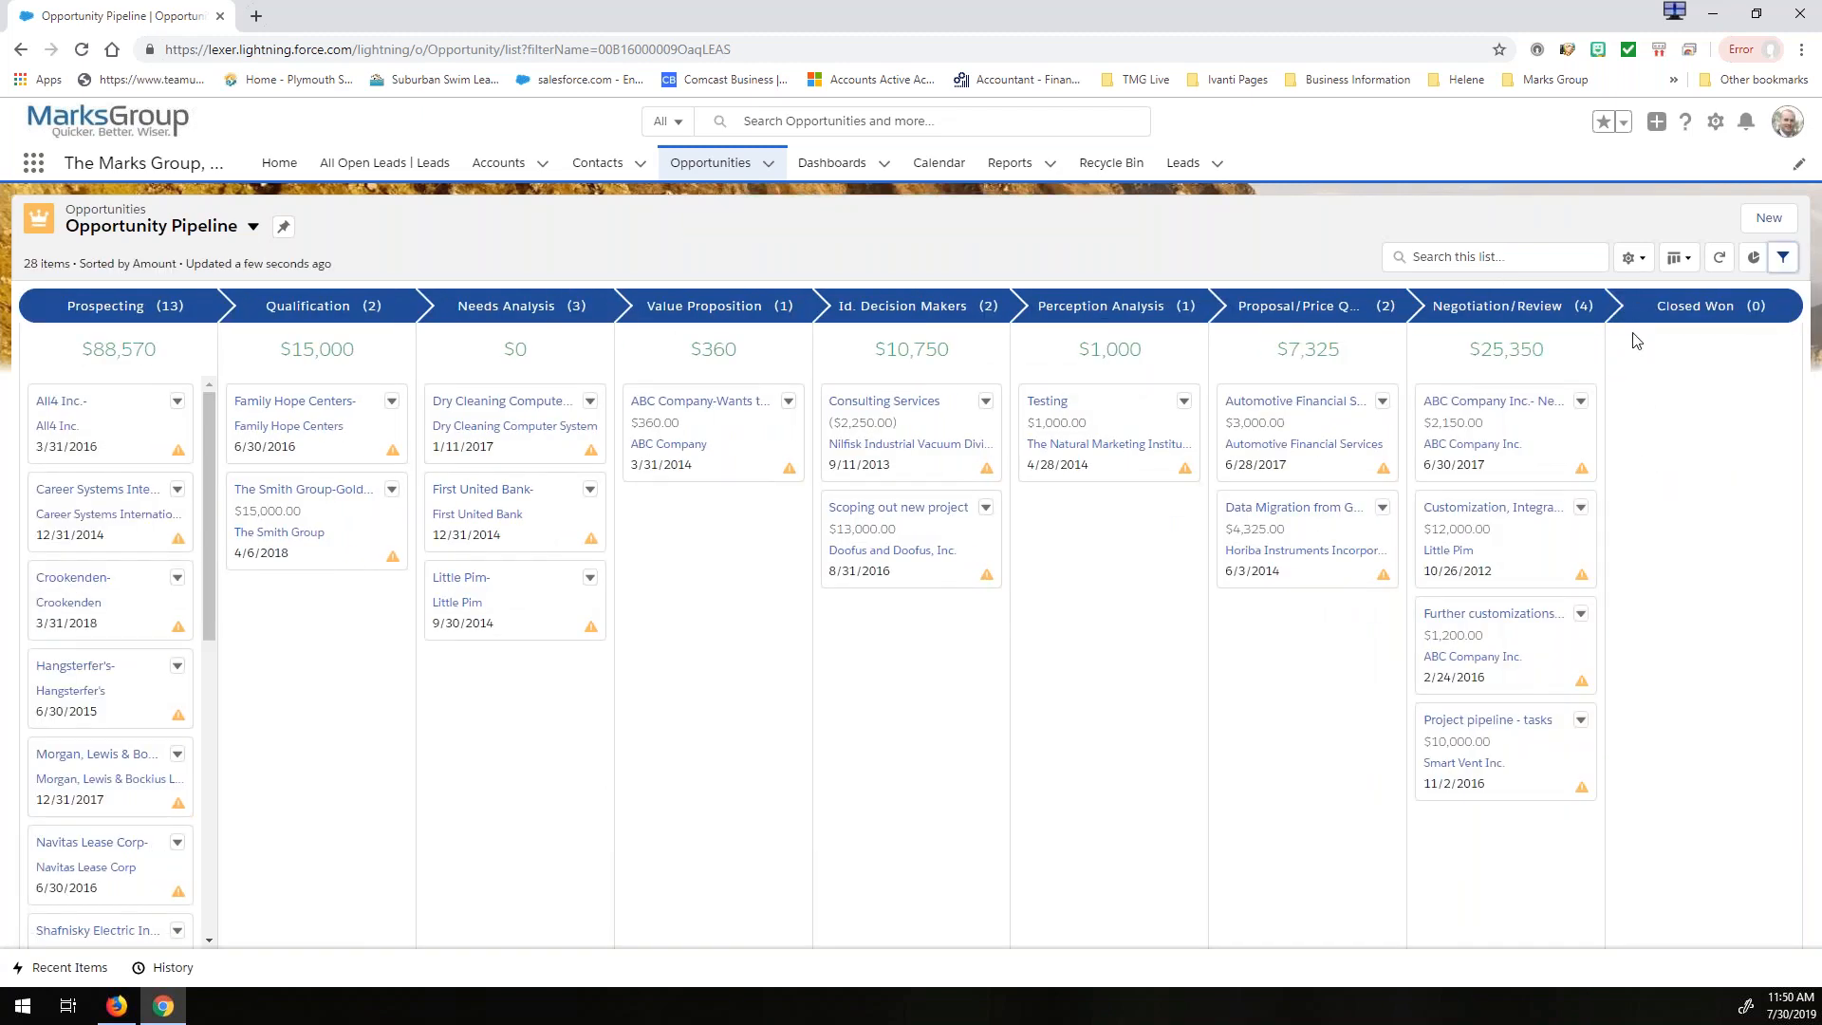
- Review the Stage filter's field, operator and value settings, and close the filters
left_click(1784, 257)
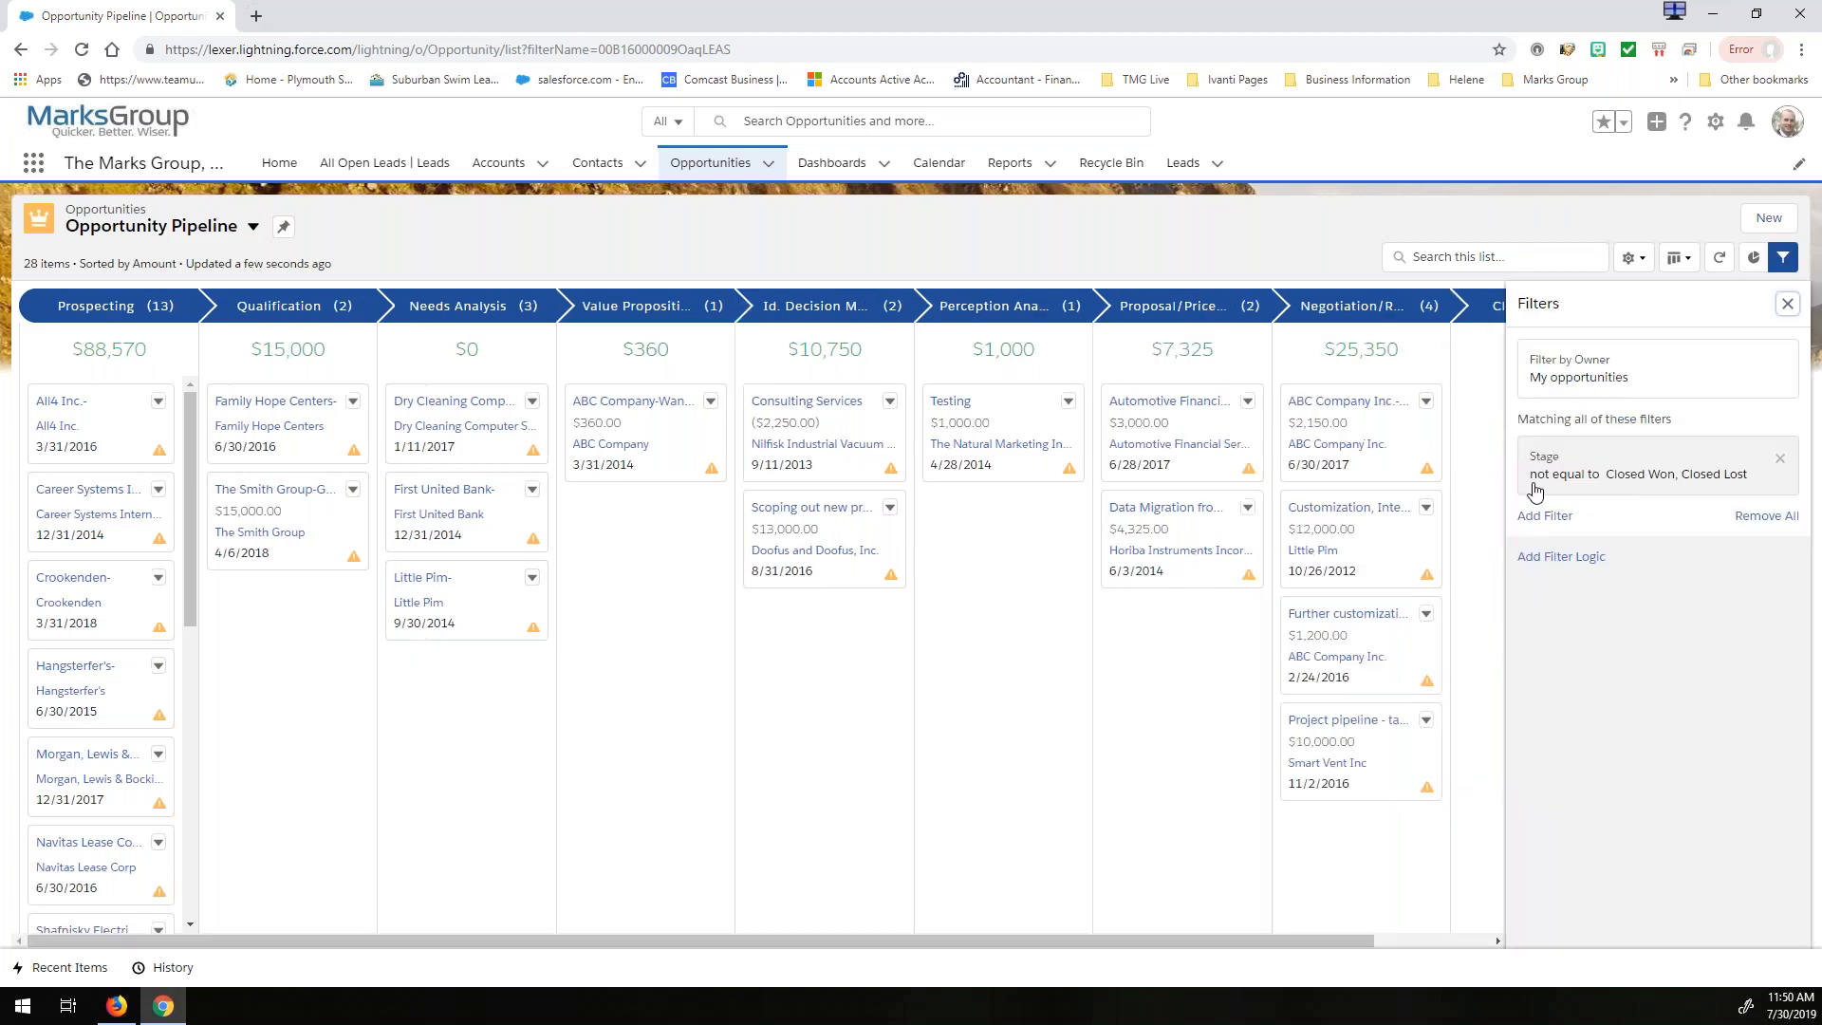
left_click(1611, 475)
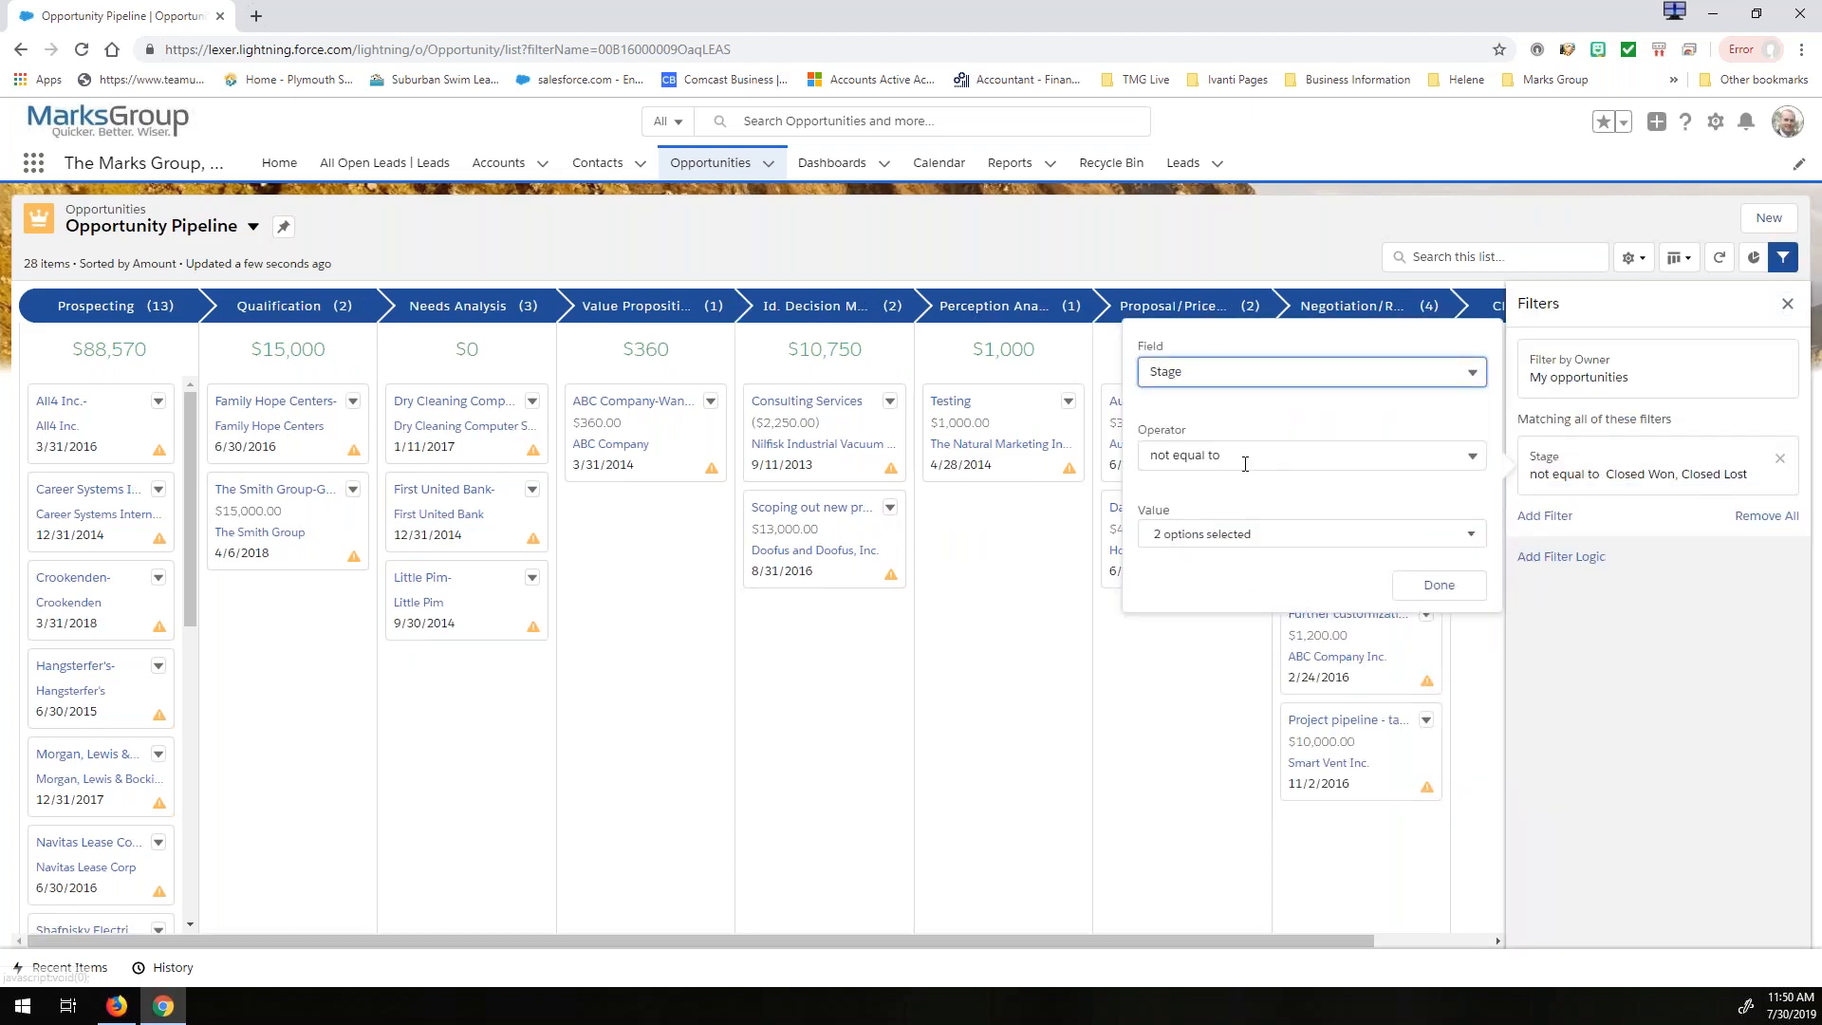
left_click(1435, 587)
left_click(1787, 304)
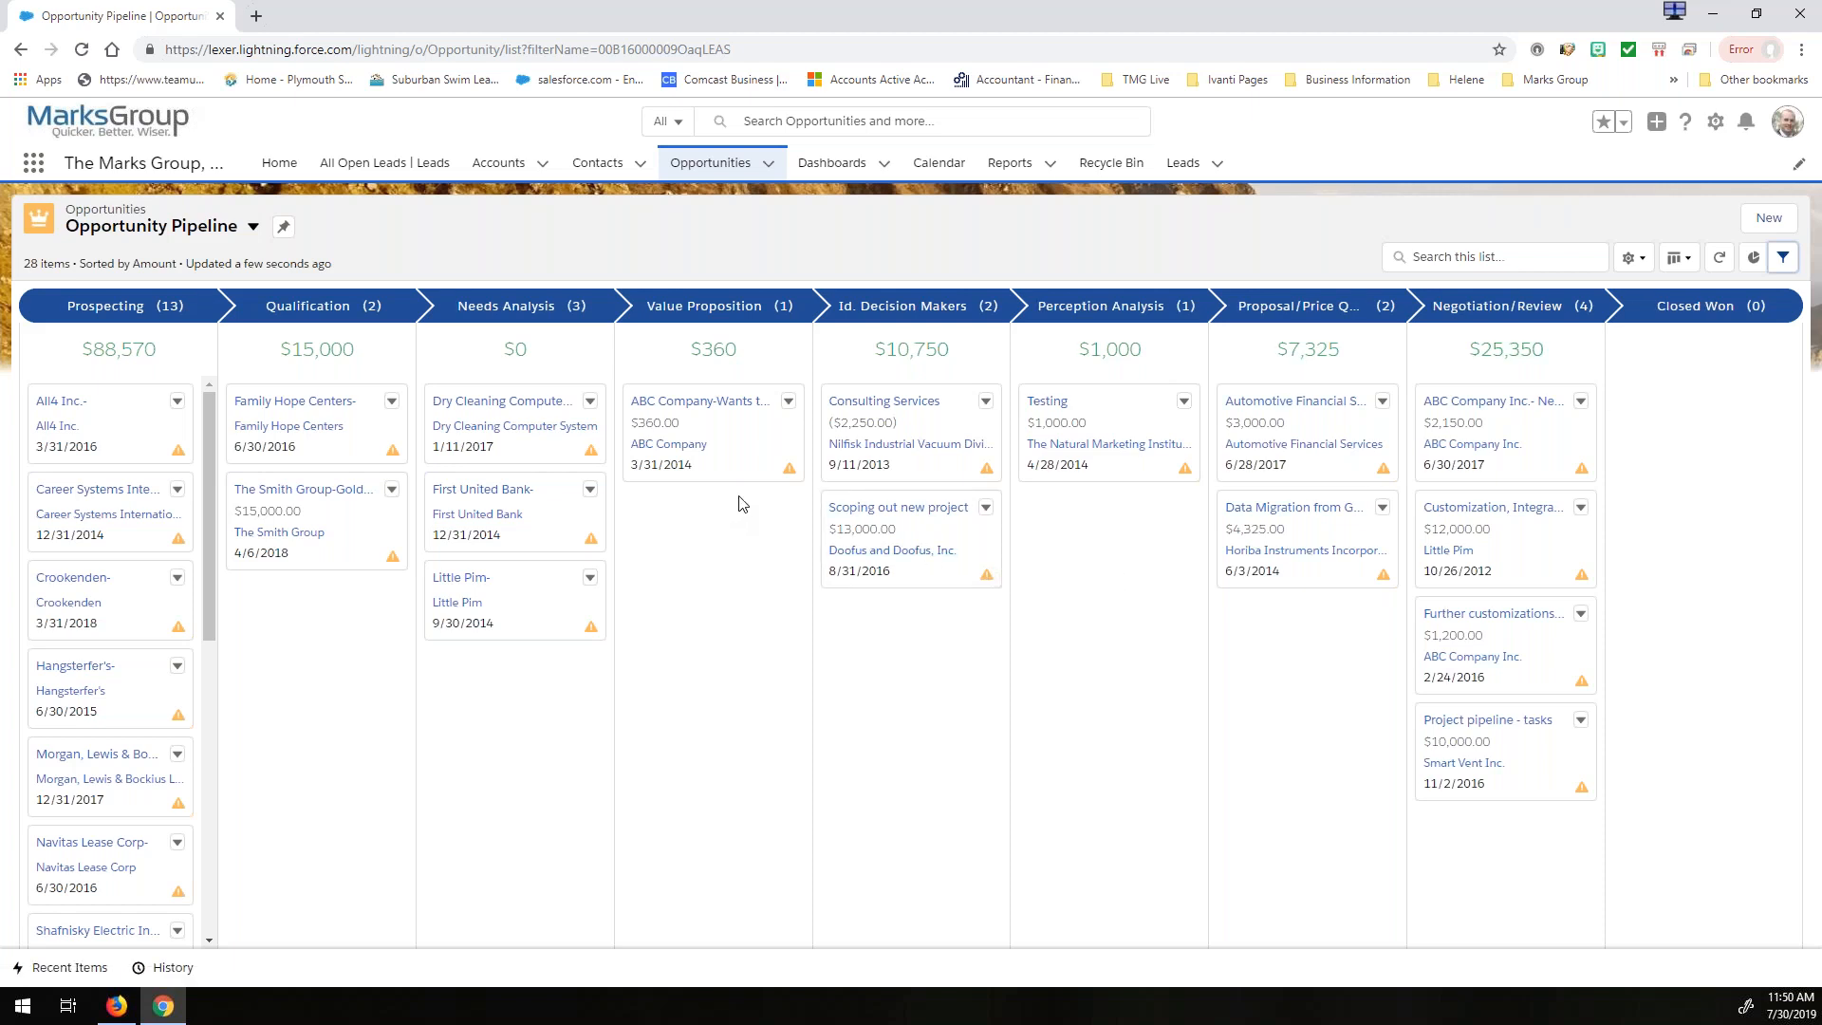
- Display the Opportunity Pipeline list as a table and look through its rows
left_click(1676, 258)
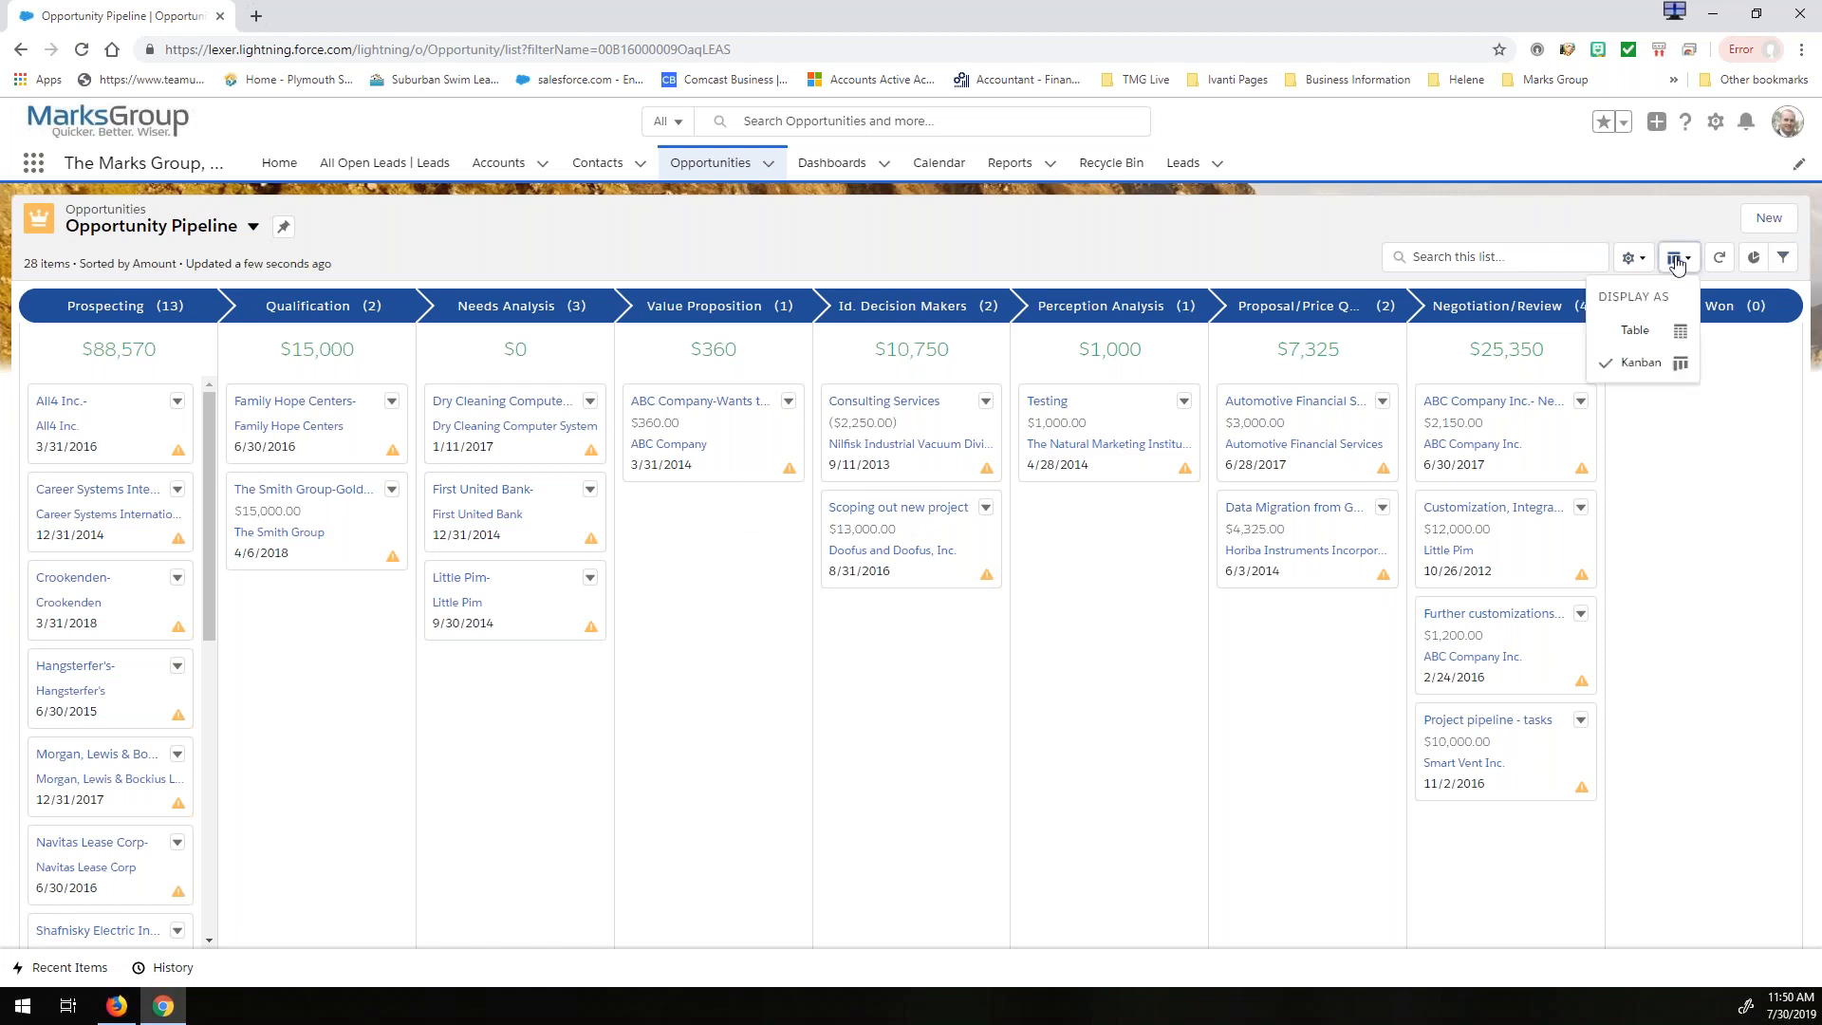
left_click(1636, 331)
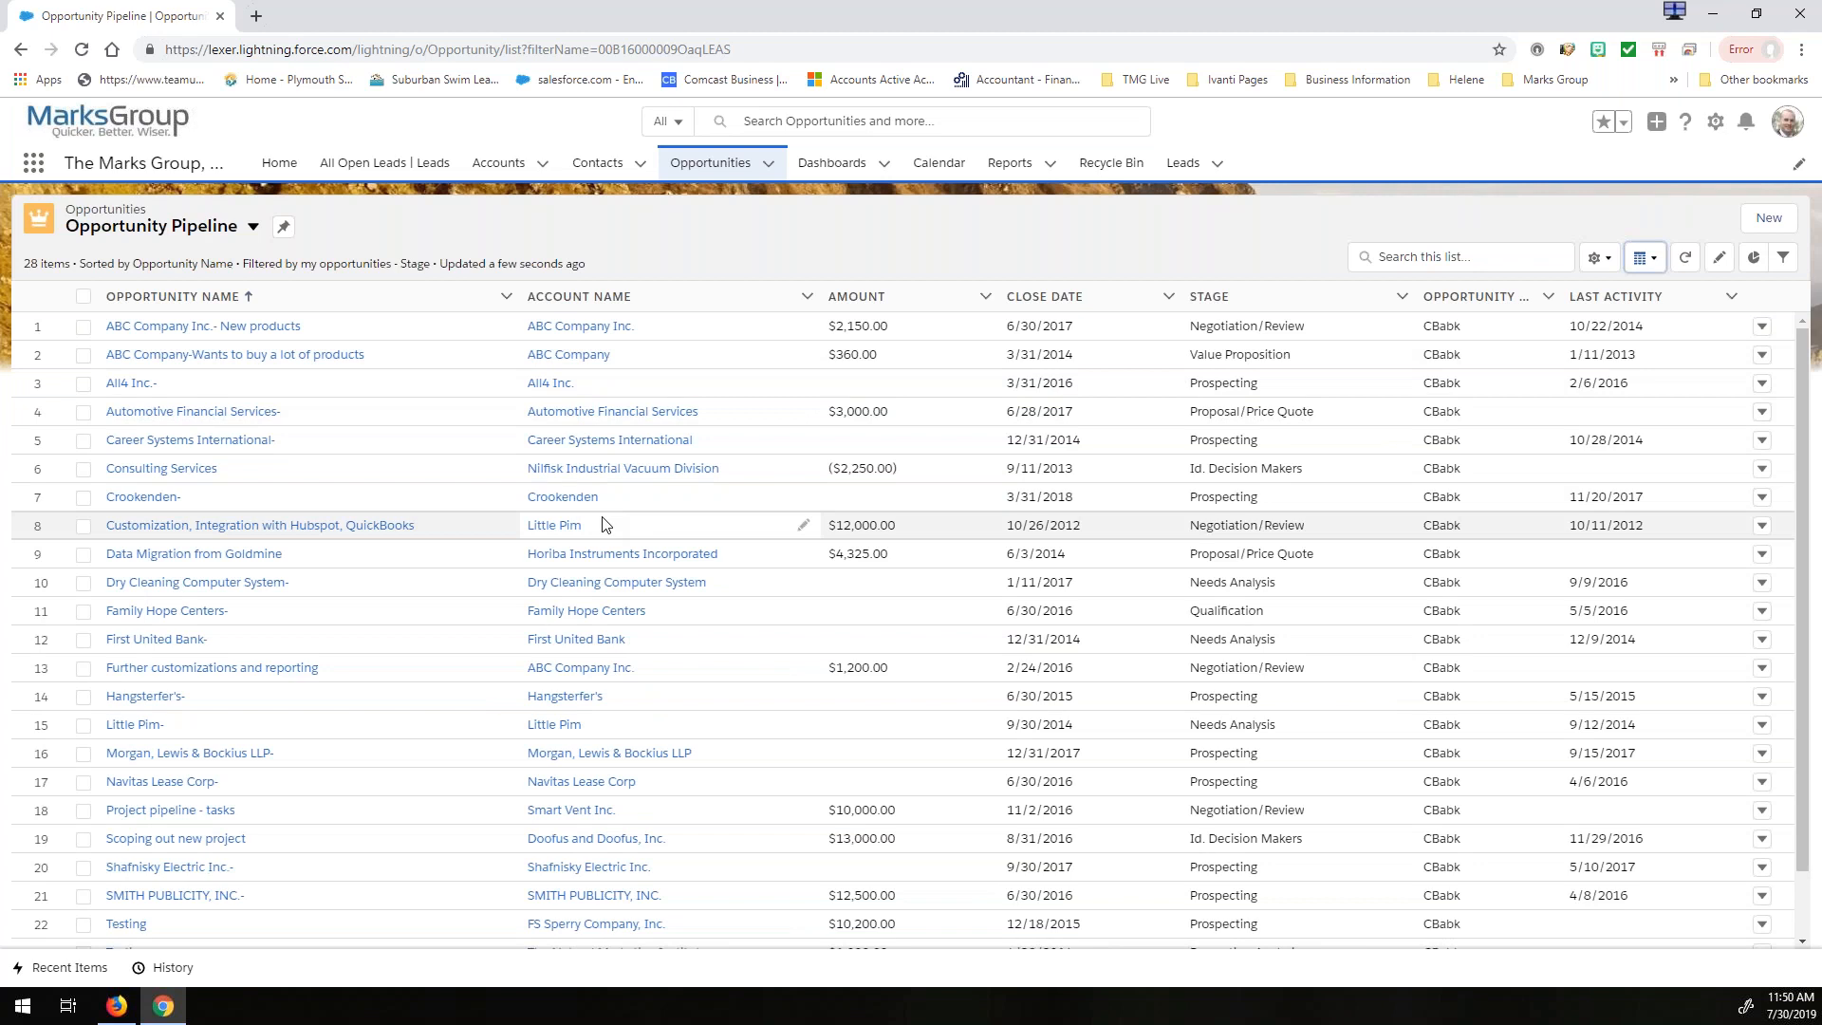
scroll(470, 455, "down", 2)
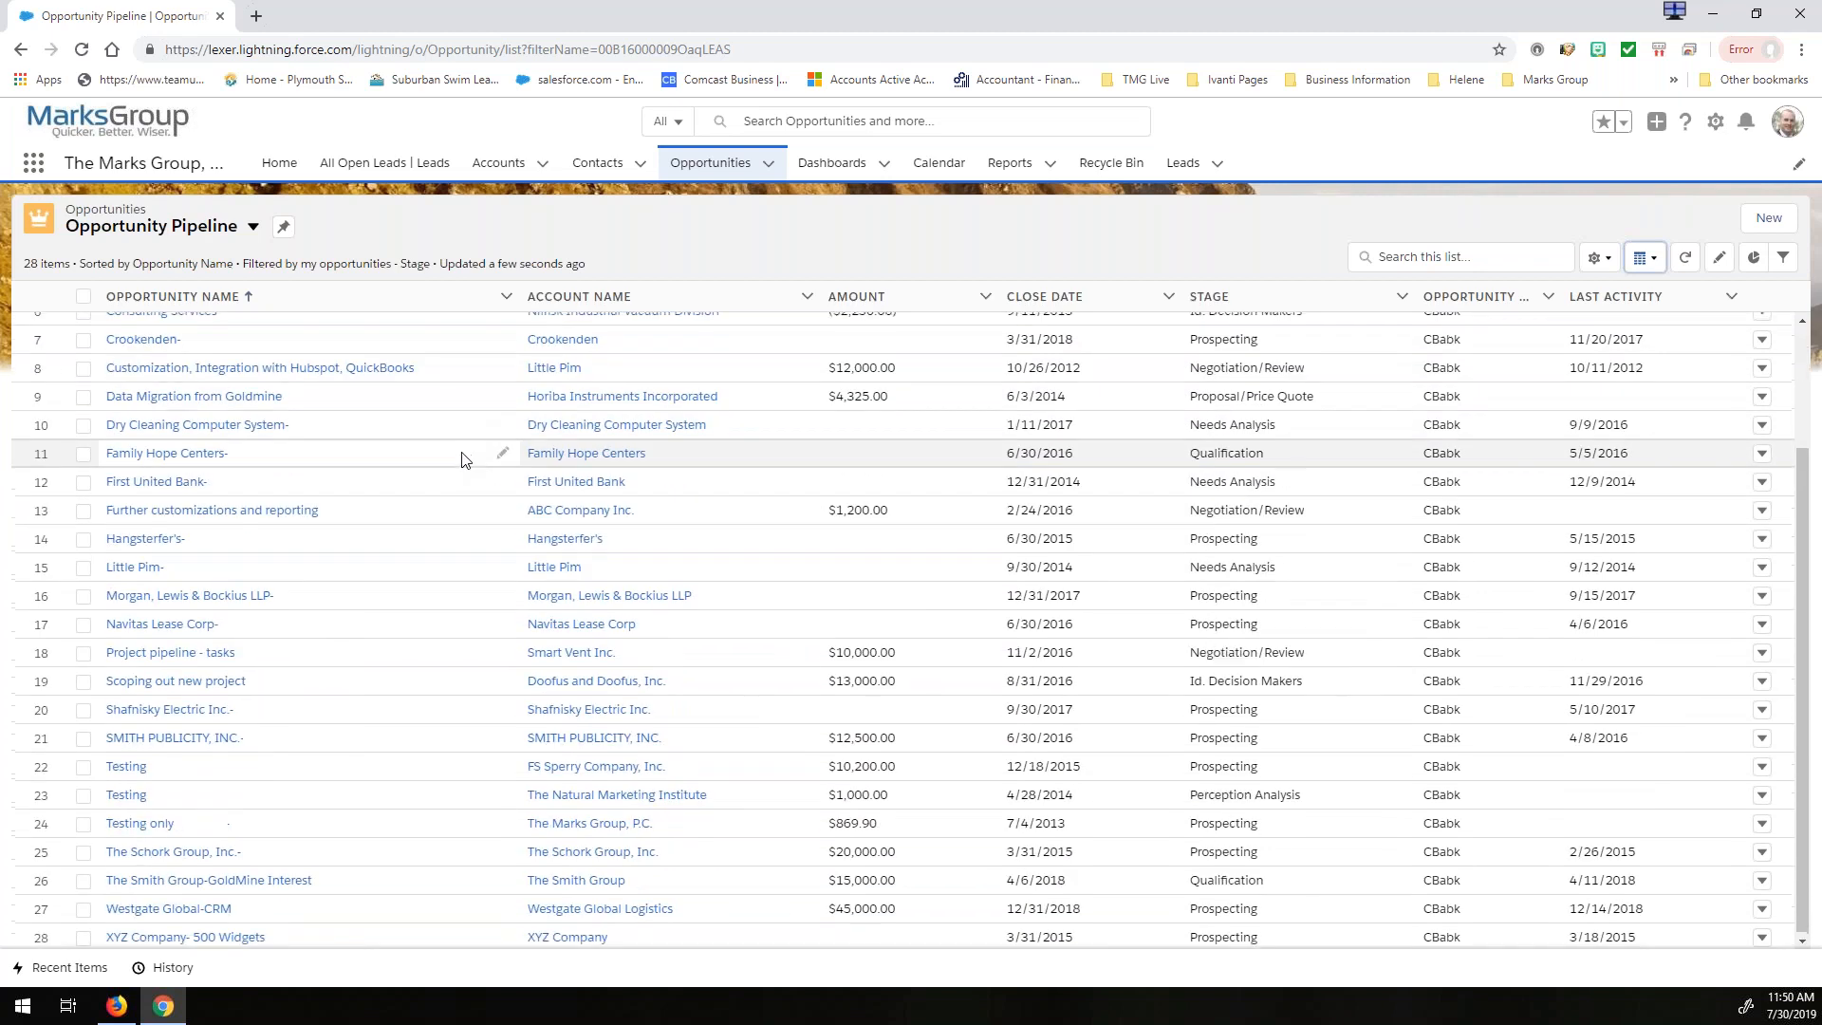
scroll(462, 460, "up", 2)
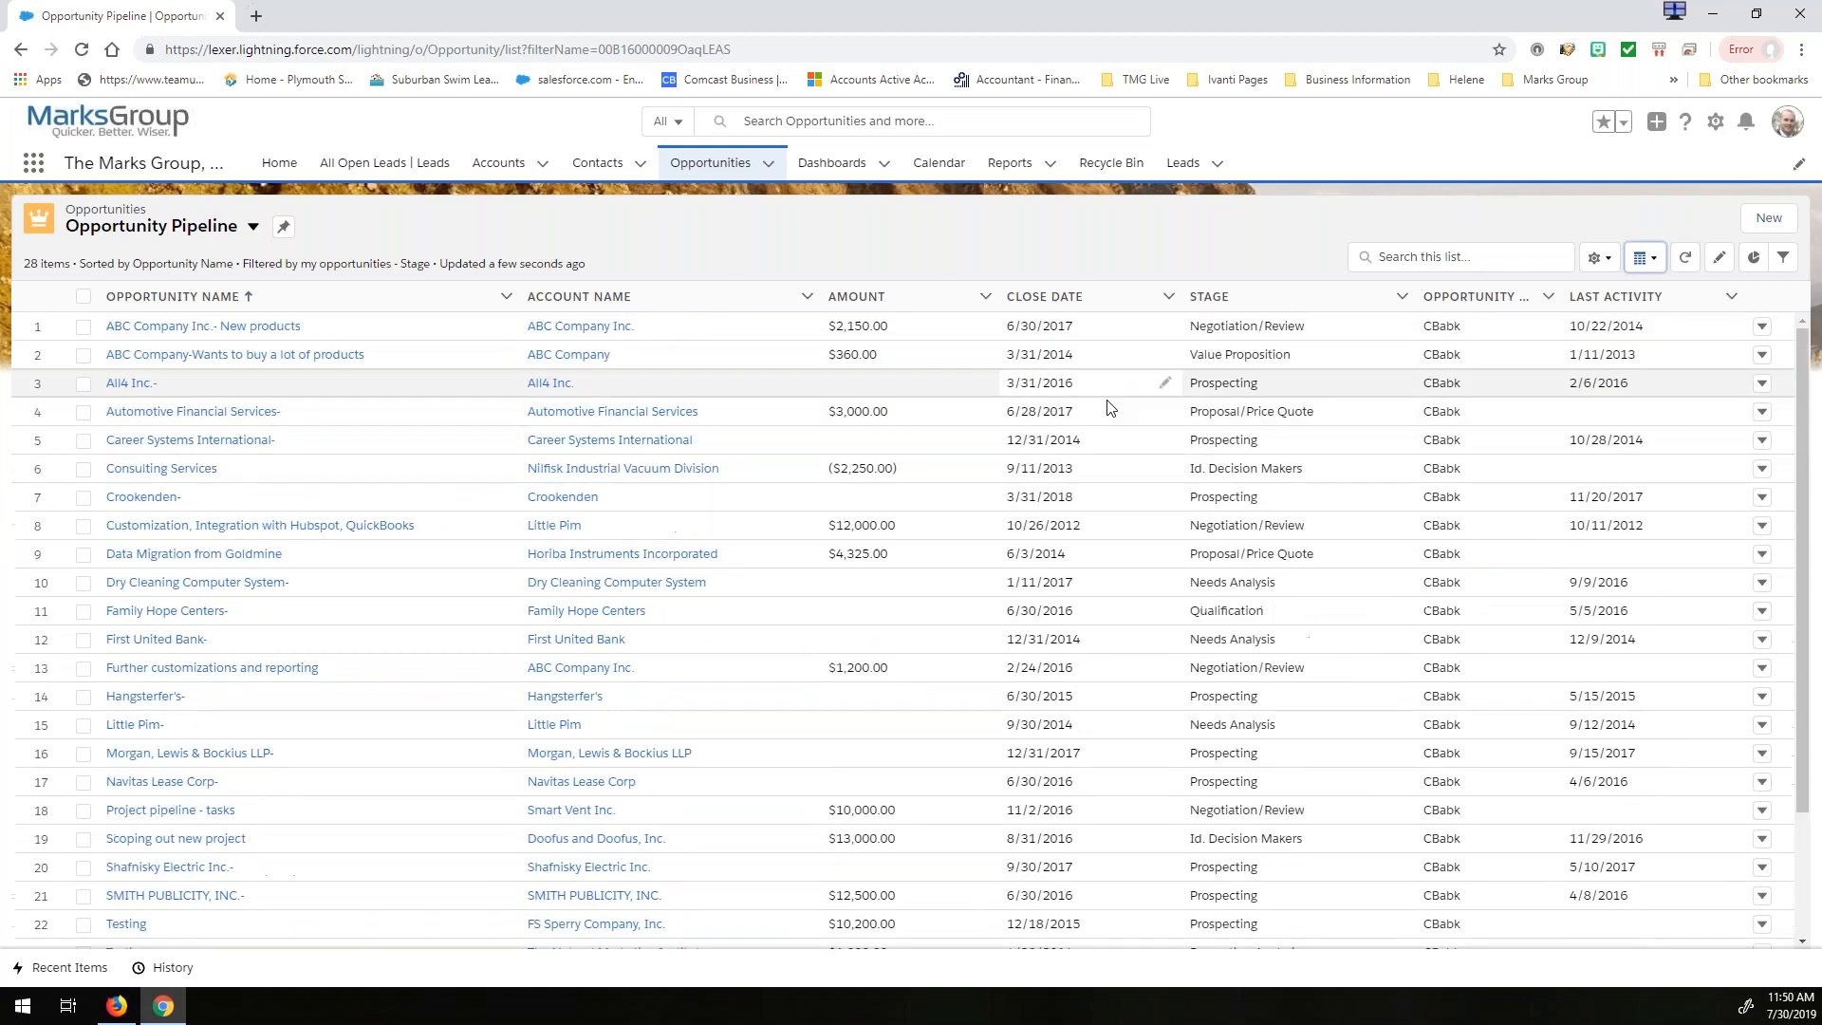
- Switch the Opportunity Pipeline back to the Kanban display and close the browser window
left_click(1641, 260)
left_click(1607, 370)
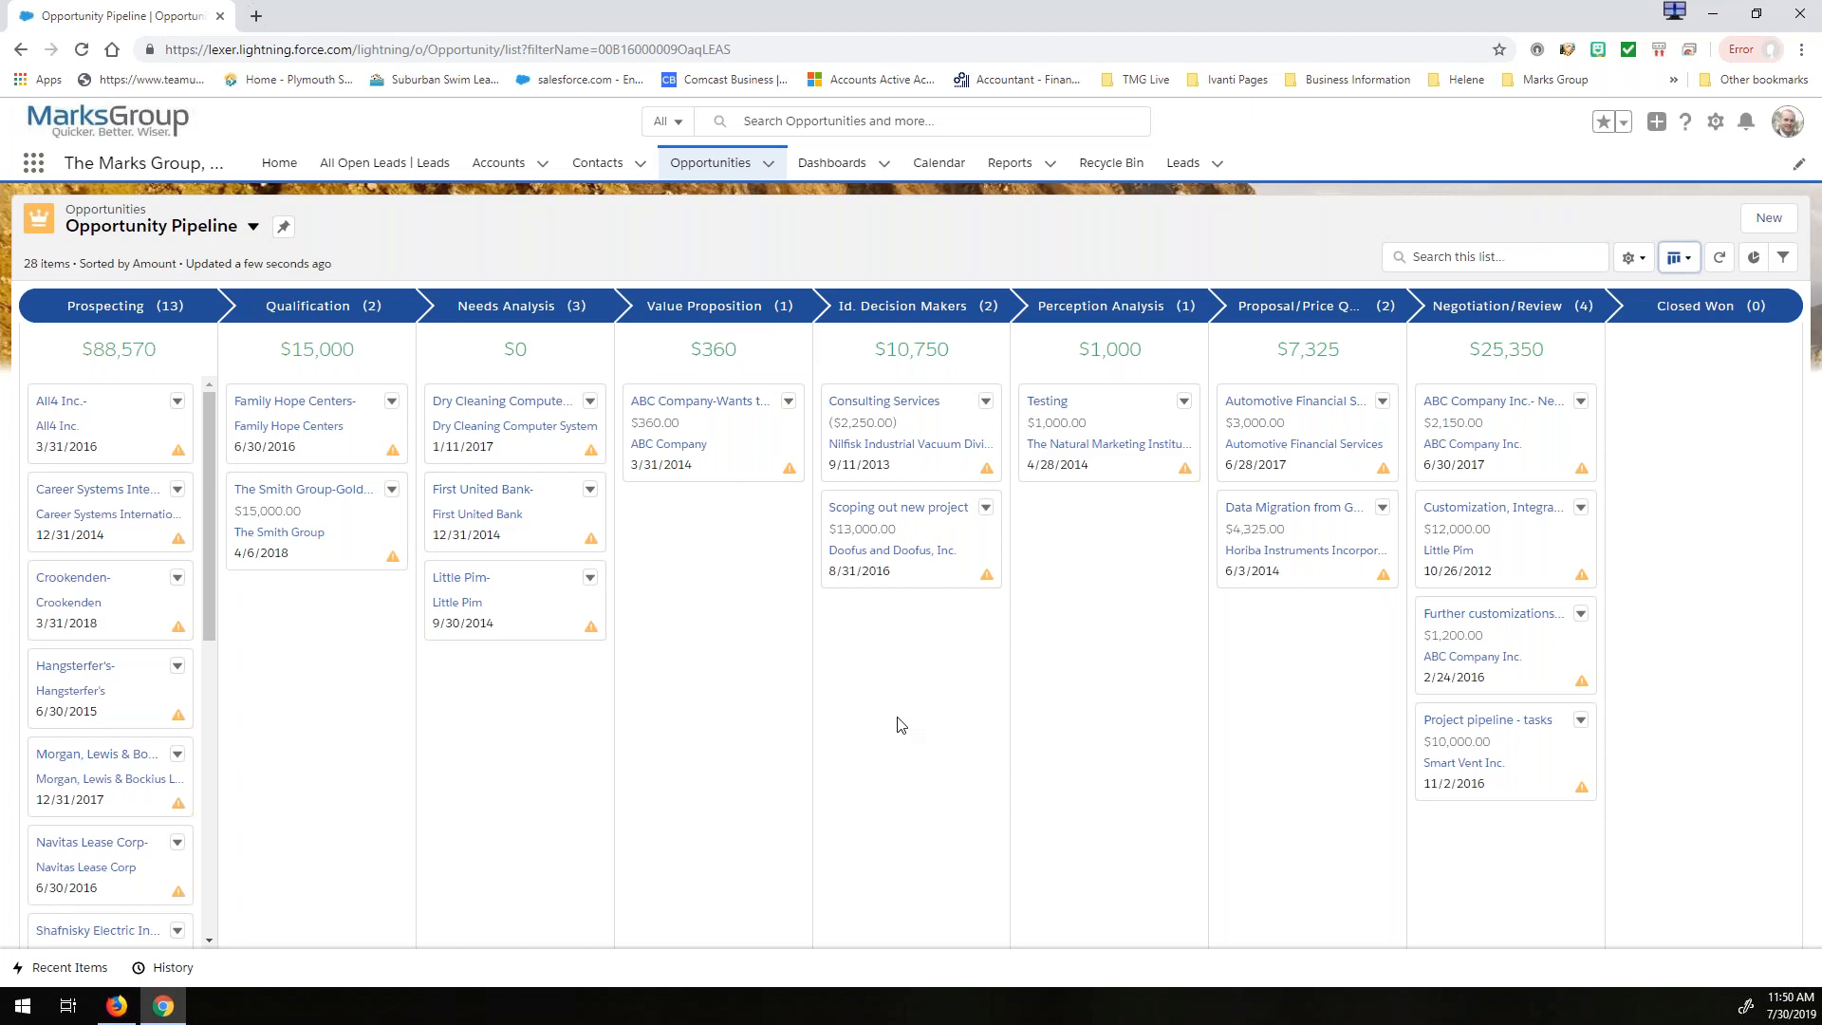
left_click(1794, 21)
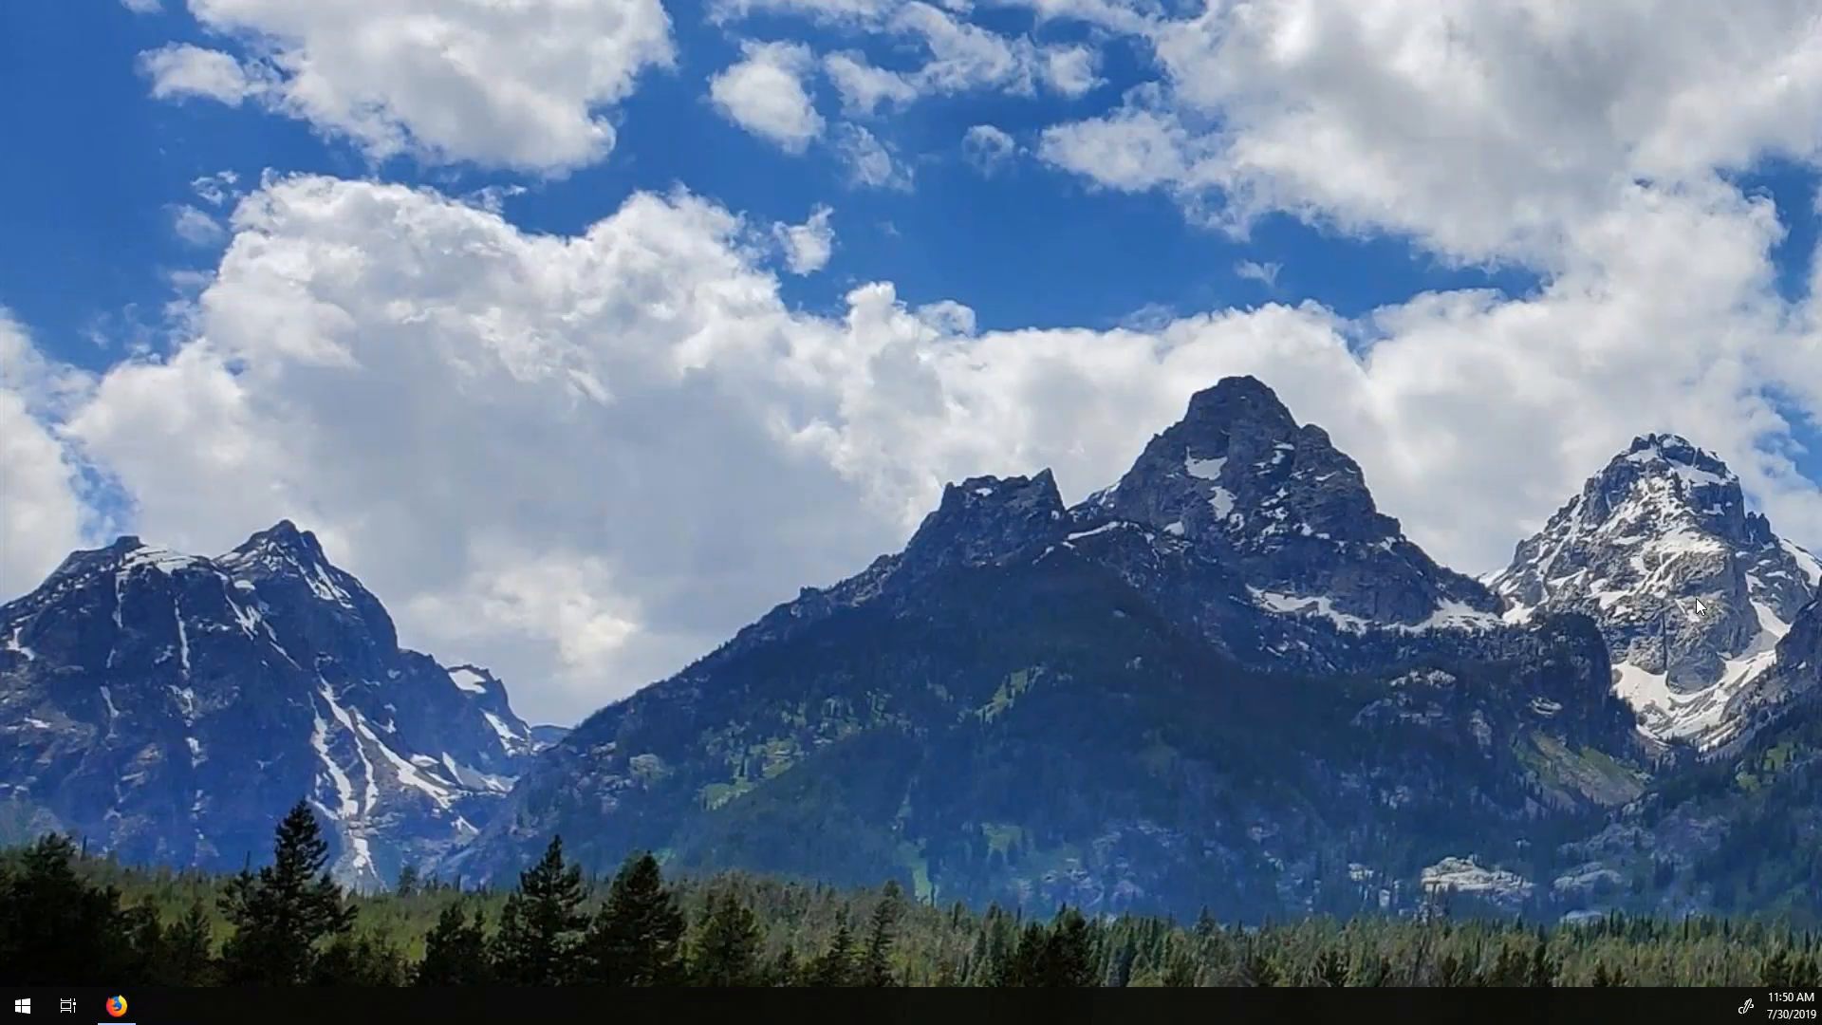